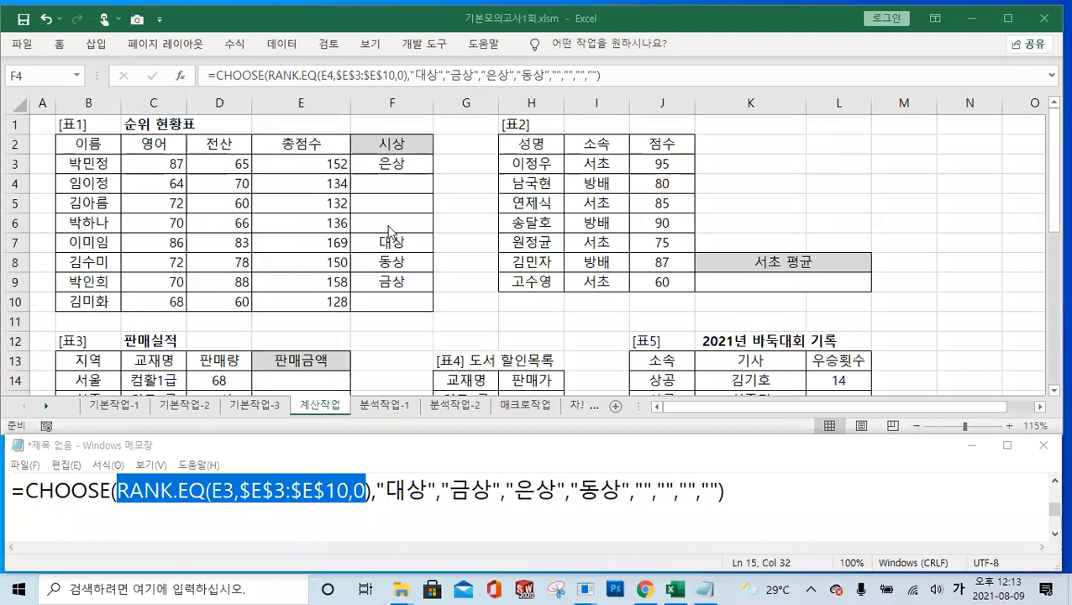
Examine the RANK.EQ argument, the separating commas and the quoted "대상" value in the CHOOSE formula in Notepad.
{"action": "left_click", "coordinate": [370, 493]}
{"action": "left_click_drag", "start_coordinate": [371, 493], "coordinate": [117, 493]}
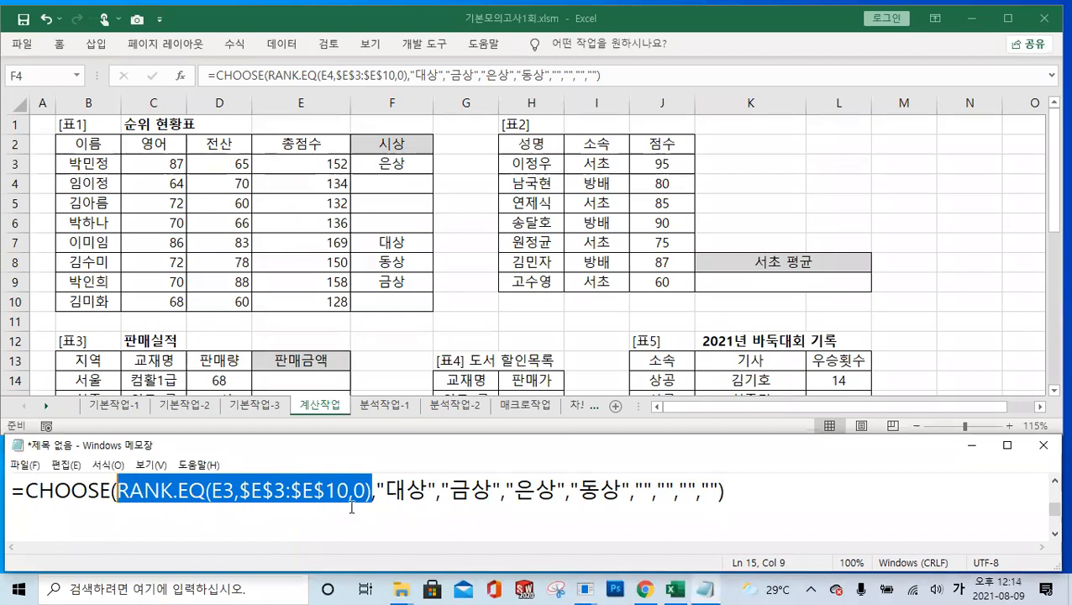
{"action": "left_click", "coordinate": [376, 496]}
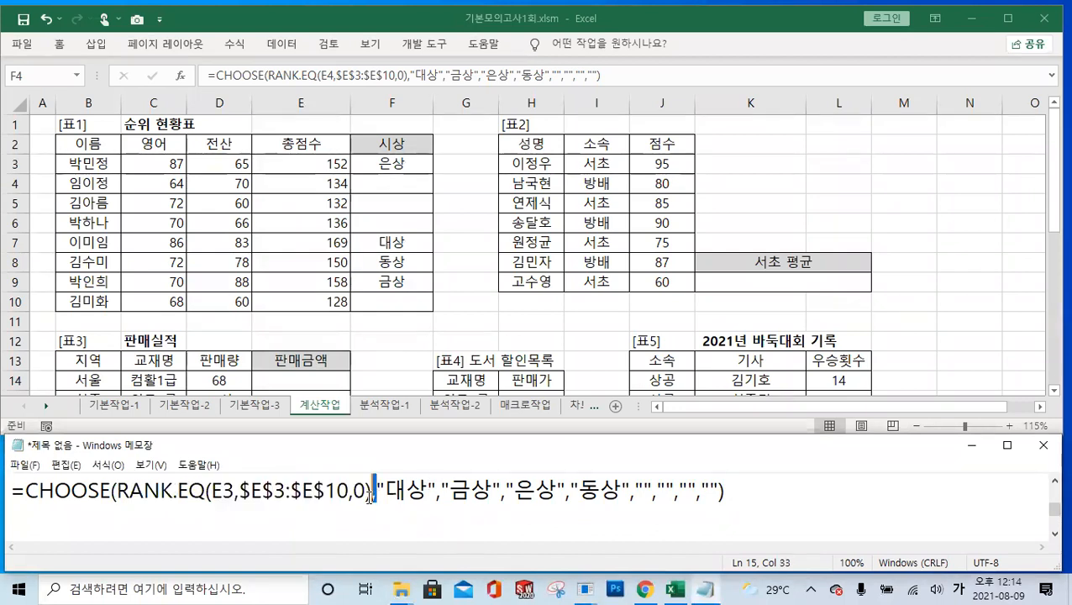
{"action": "left_click", "coordinate": [437, 493]}
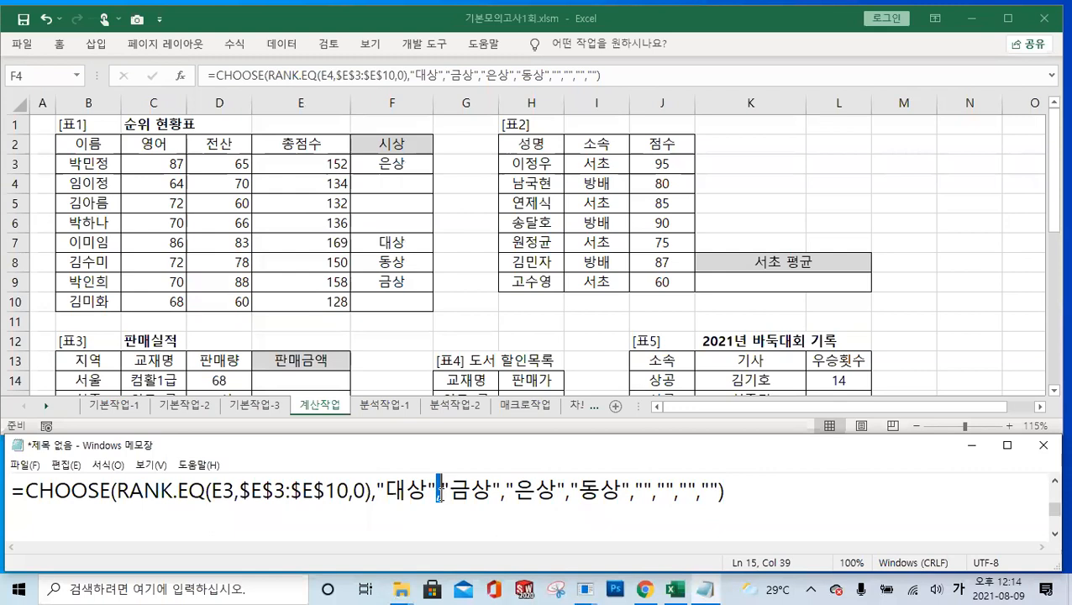
{"action": "left_click_drag", "start_coordinate": [428, 494], "coordinate": [392, 493]}
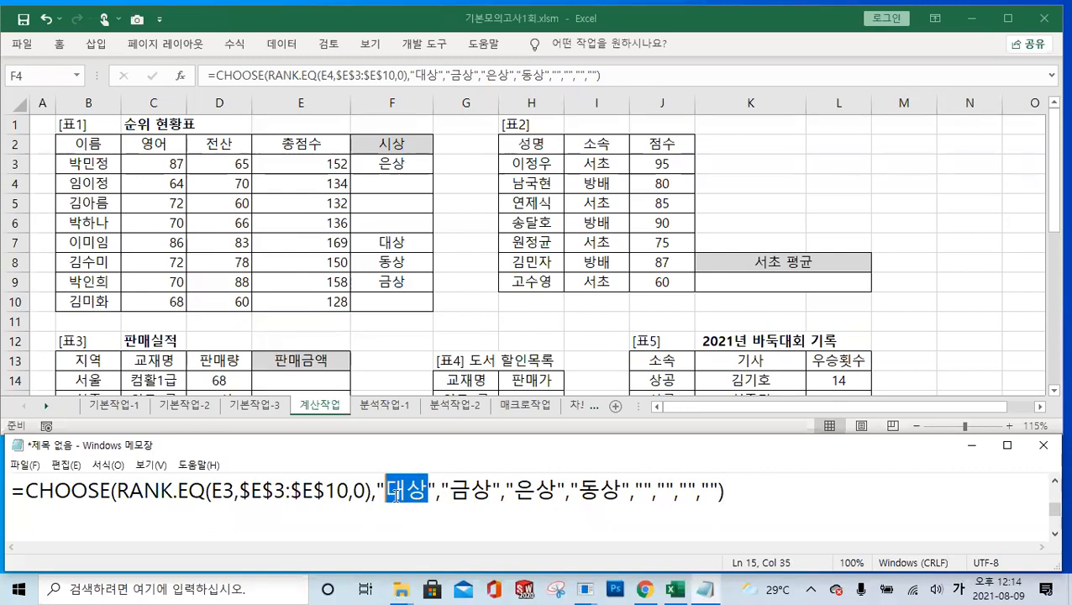
{"action": "key", "text": "Left"}
{"action": "key", "text": "Left"}
{"action": "left_click", "coordinate": [431, 490]}
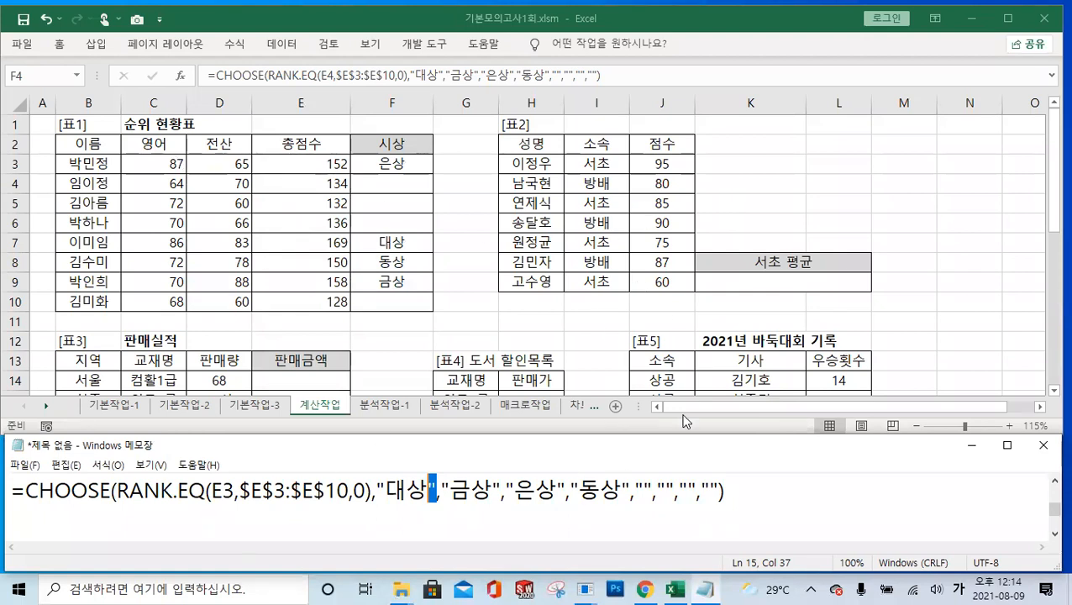
Start a new line with = below the CHOOSE formula in the notes.
{"action": "left_click", "coordinate": [748, 490]}
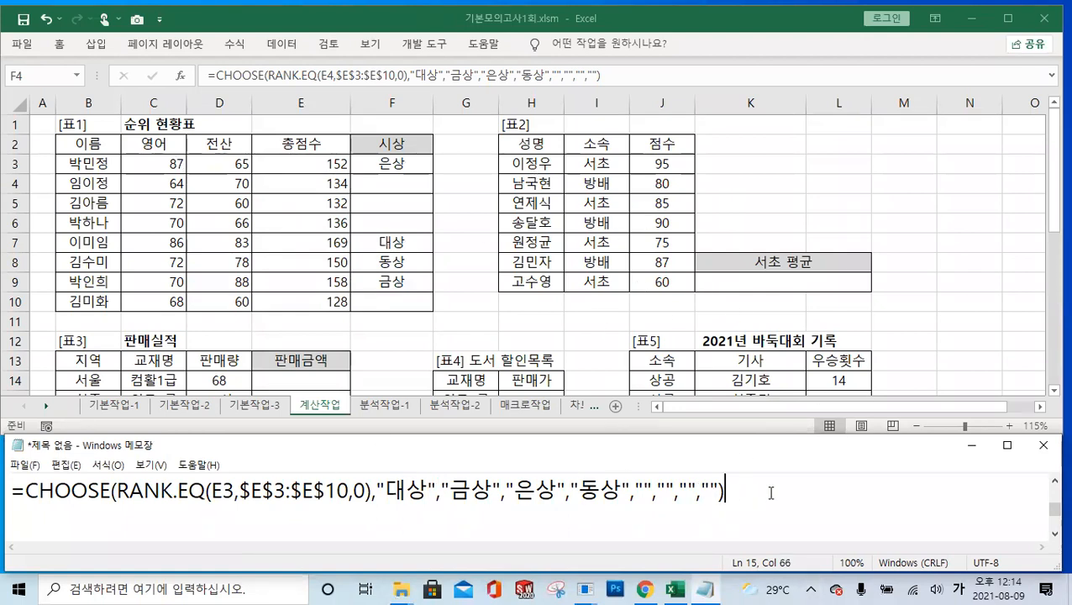
{"action": "key", "text": "Return"}
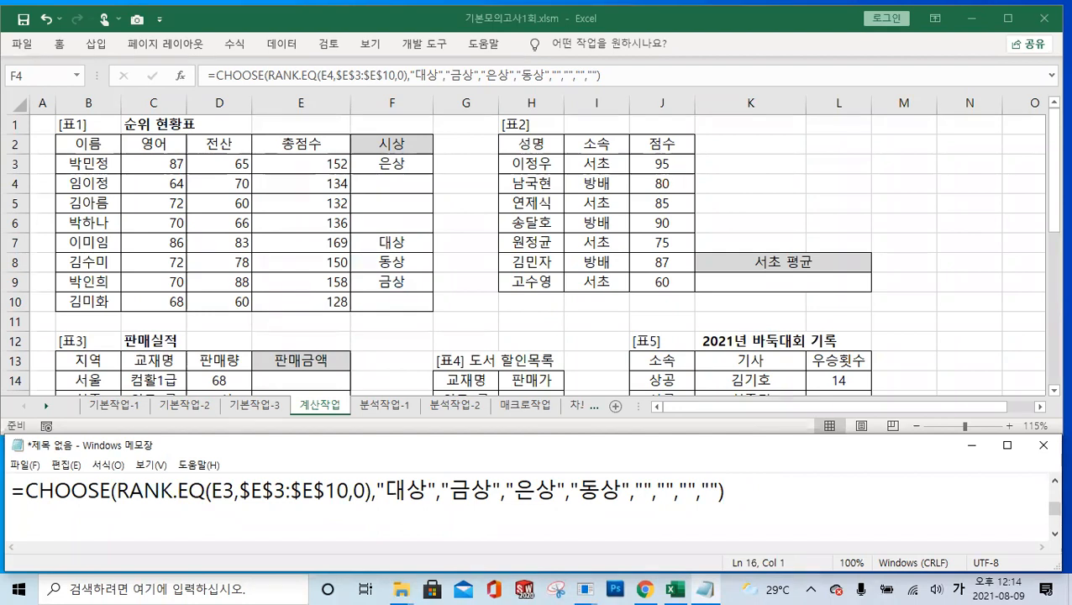
{"action": "type", "text": "="}
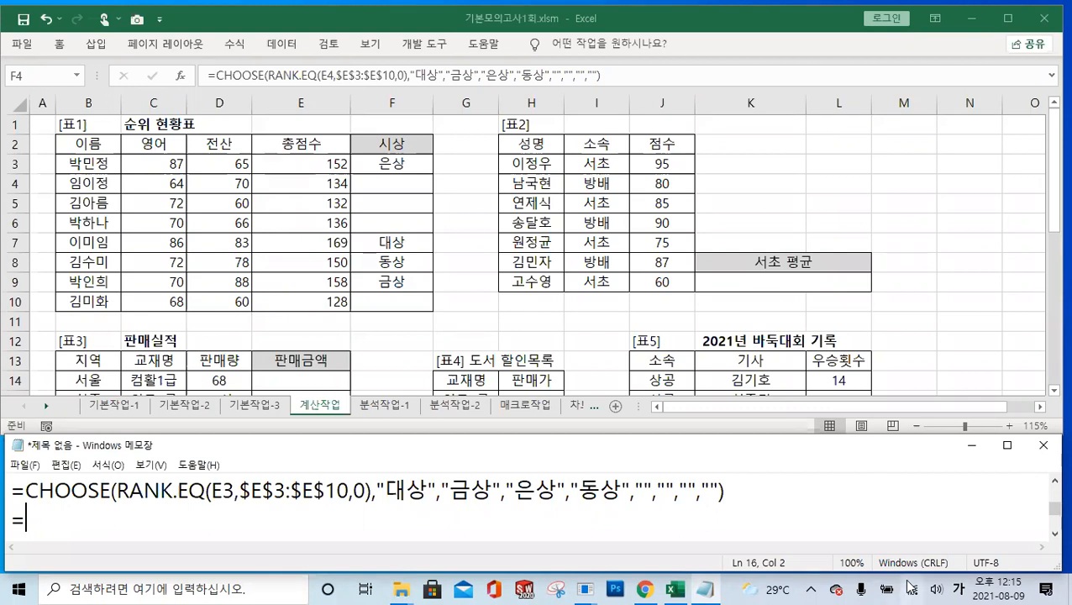
Switch to Excel and begin a formula with = in the 서초 평균 result cell K9.
{"action": "left_click", "coordinate": [765, 281]}
{"action": "left_click", "coordinate": [766, 282]}
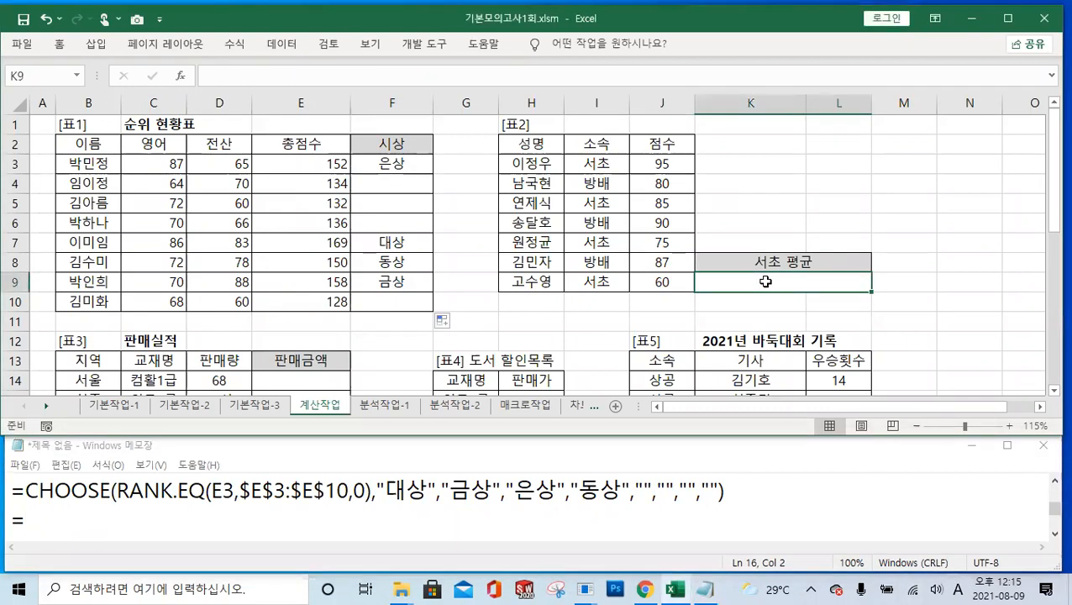
{"action": "left_click", "coordinate": [236, 81]}
{"action": "type", "text": "="}
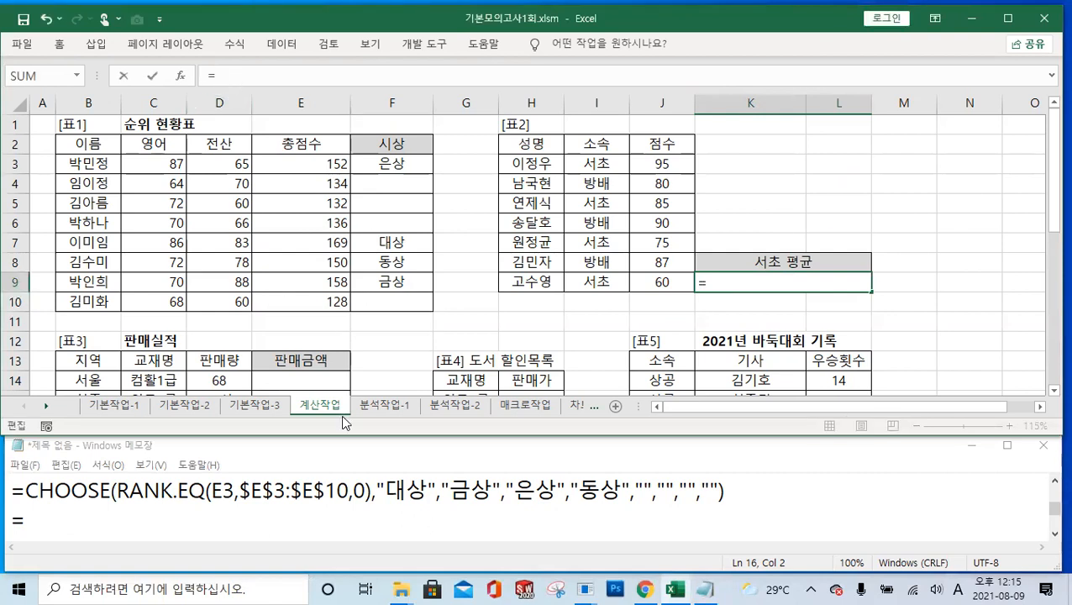
Switch to Notepad and extend the new formula line to =AVERAGEIF(I3:I9, including the trailing comma.
{"action": "left_click", "coordinate": [82, 525]}
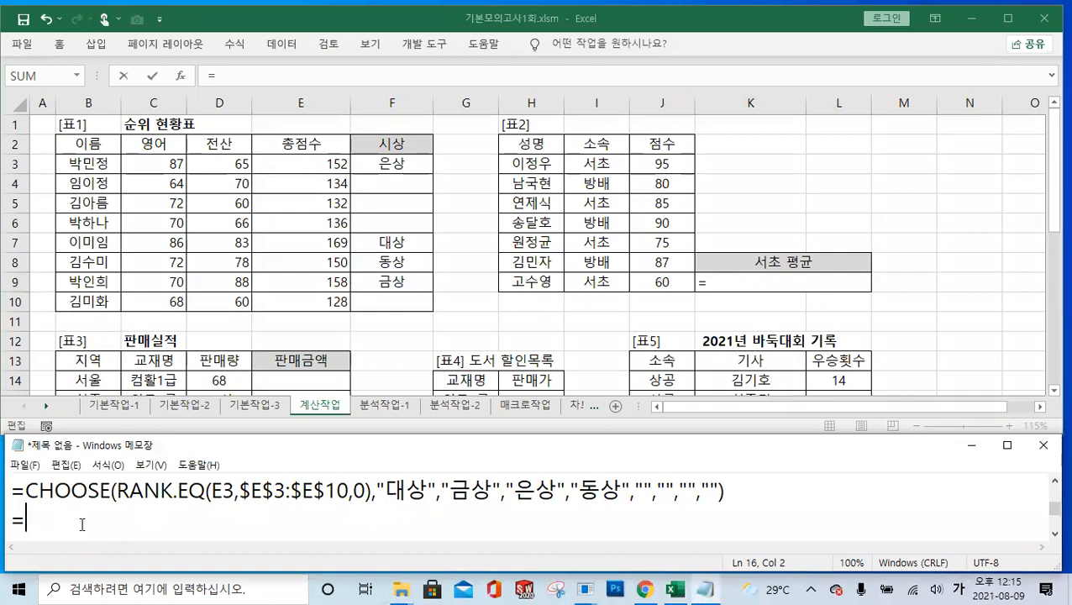
{"action": "type", "text": "ㅁㅍ"}
{"action": "key", "text": "BackSpace"}
{"action": "key", "text": "BackSpace"}
{"action": "key", "text": "BackSpace"}
{"action": "key", "text": "Hangul"}
{"action": "type", "text": "a"}
{"action": "key", "text": "BackSpace"}
{"action": "type", "text": "AVERG"}
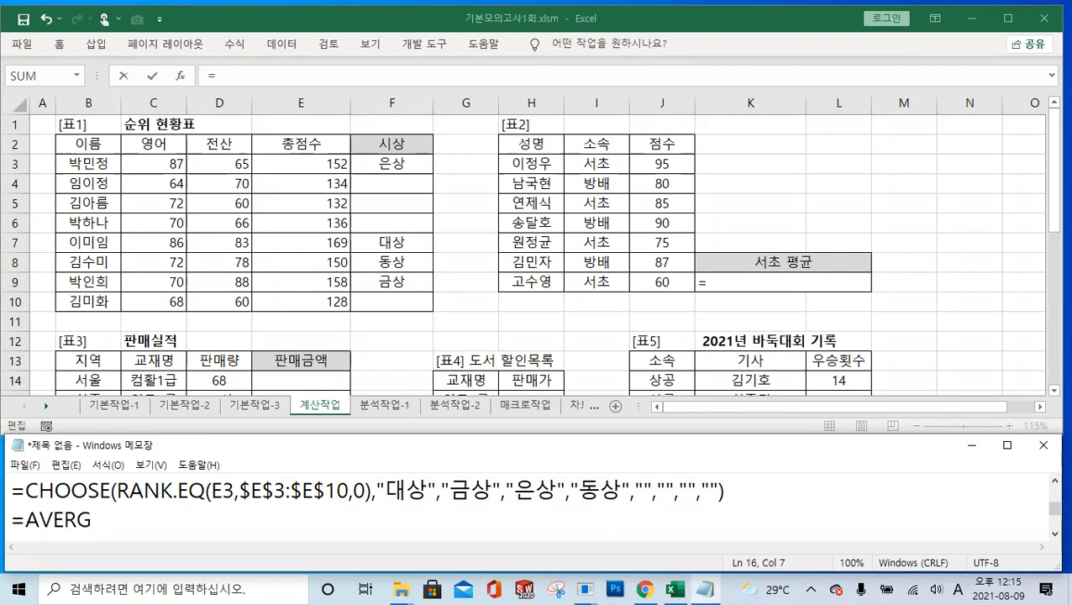
{"action": "key", "text": "BackSpace"}
{"action": "type", "text": "AGEIF"}
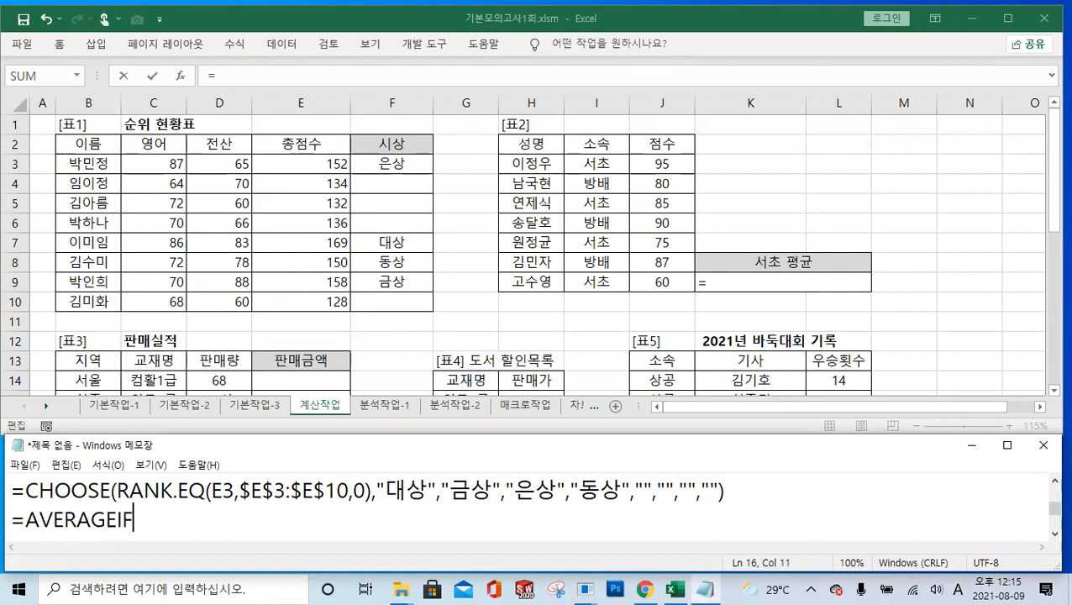
{"action": "type", "text": "("}
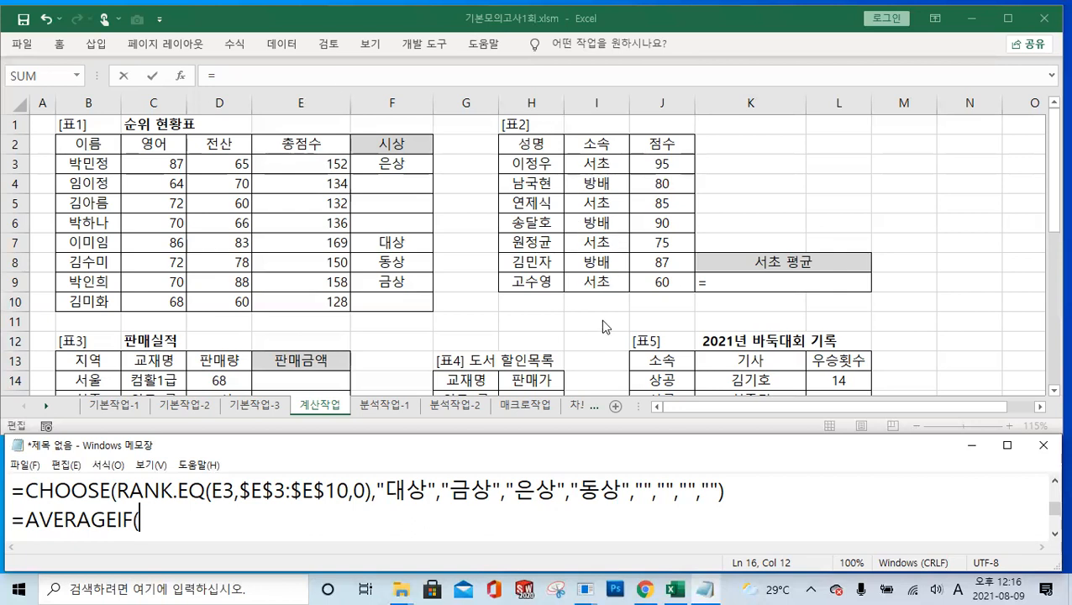
{"action": "type", "text": "I3:I9,"}
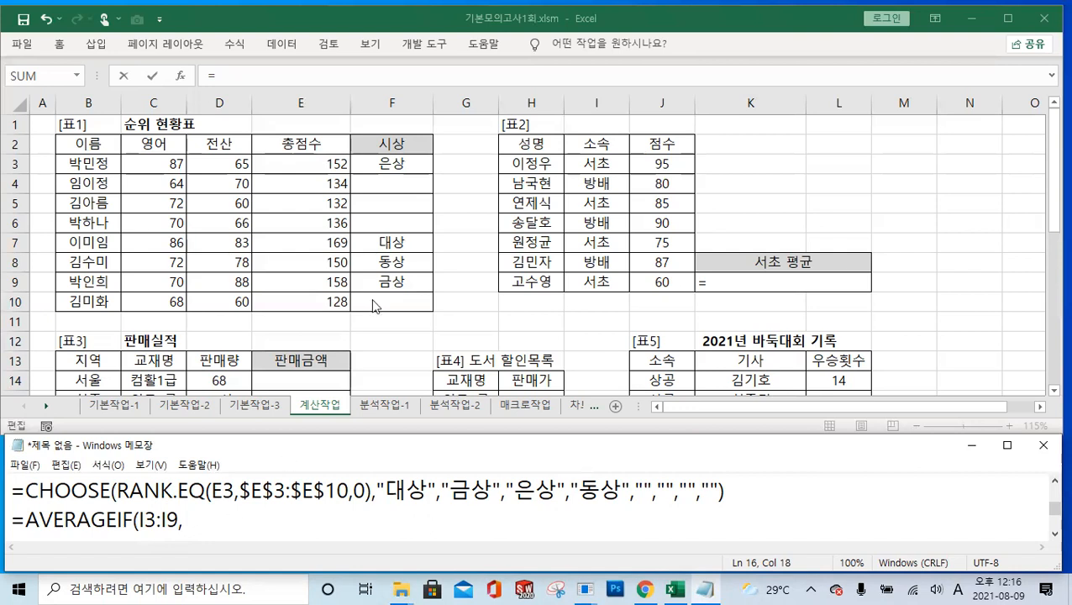
Switch to Excel and enter the AVERAGEIF function in K9 with I3:I9 as the criteria range, followed by a comma.
{"action": "left_click", "coordinate": [263, 73]}
{"action": "type", "text": "AVER"}
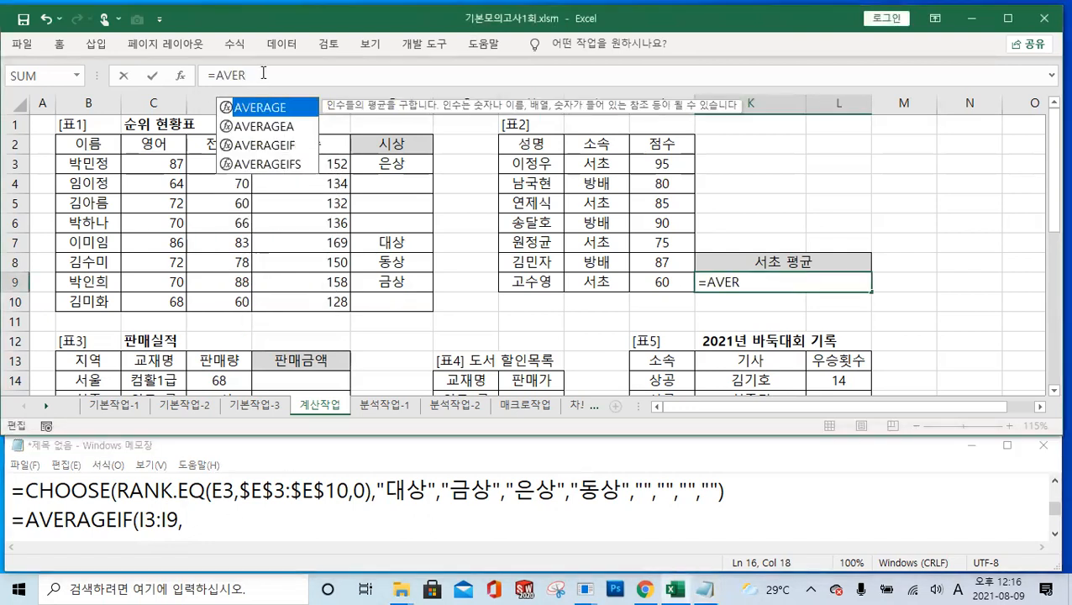
{"action": "double_click", "coordinate": [284, 145]}
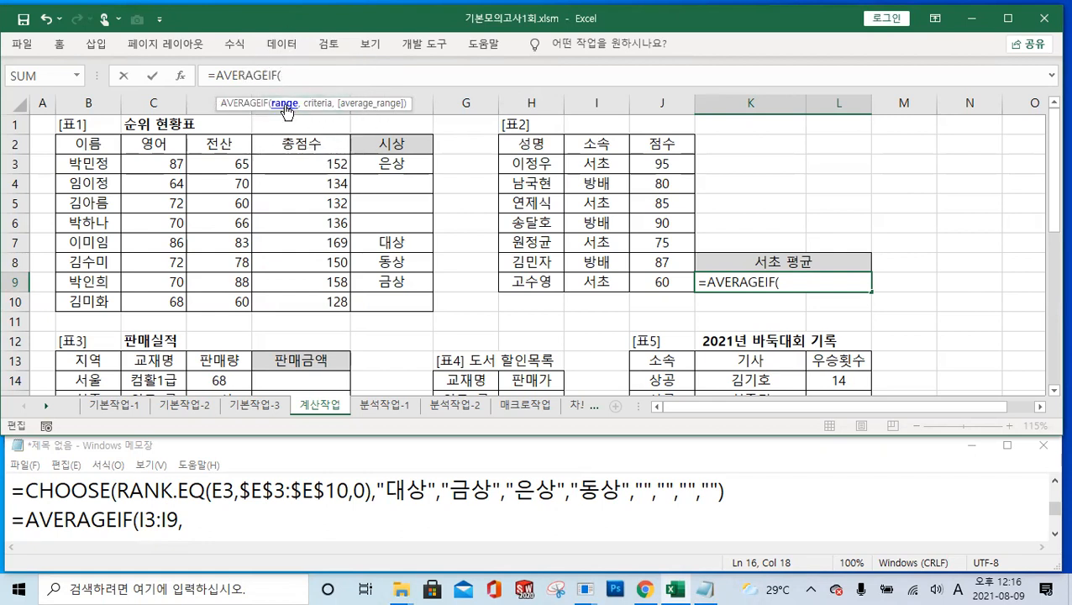
{"action": "key", "text": "ctrl"}
{"action": "key", "text": "ctrl"}
{"action": "left_click", "coordinate": [600, 172]}
{"action": "left_click_drag", "start_coordinate": [599, 171], "coordinate": [600, 279]}
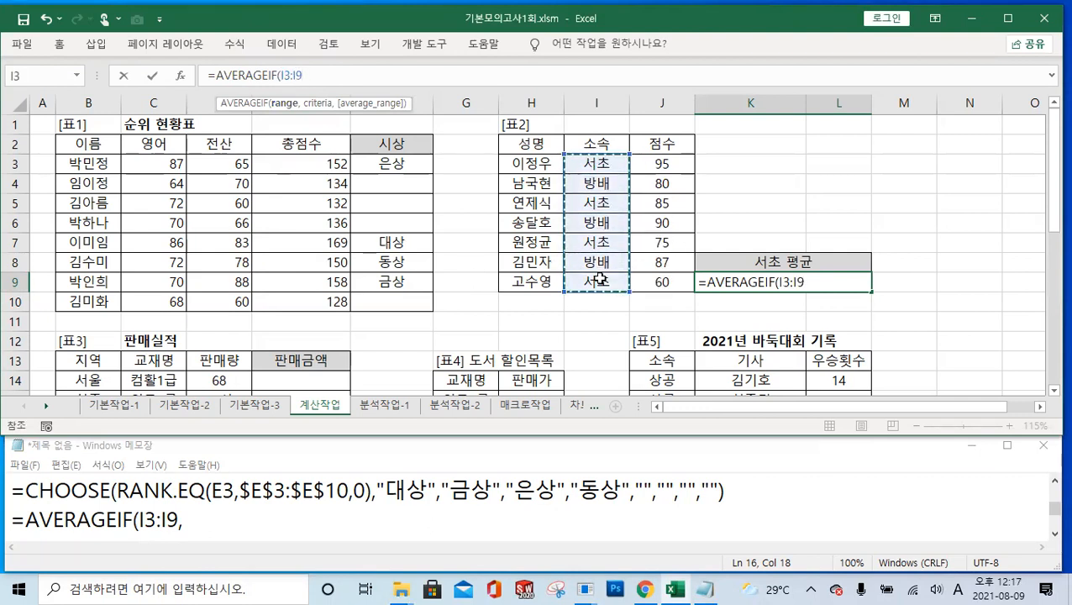
{"action": "type", "text": ","}
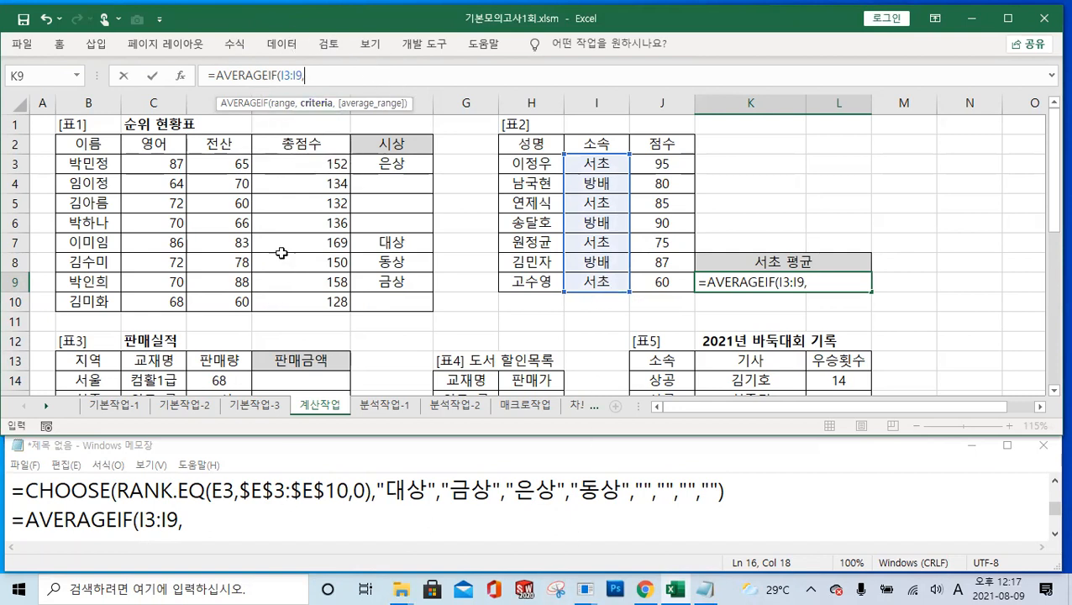
Switch to Notepad and add the criterion "서초" and a comma to the AVERAGEIF line.
{"action": "left_click", "coordinate": [217, 518]}
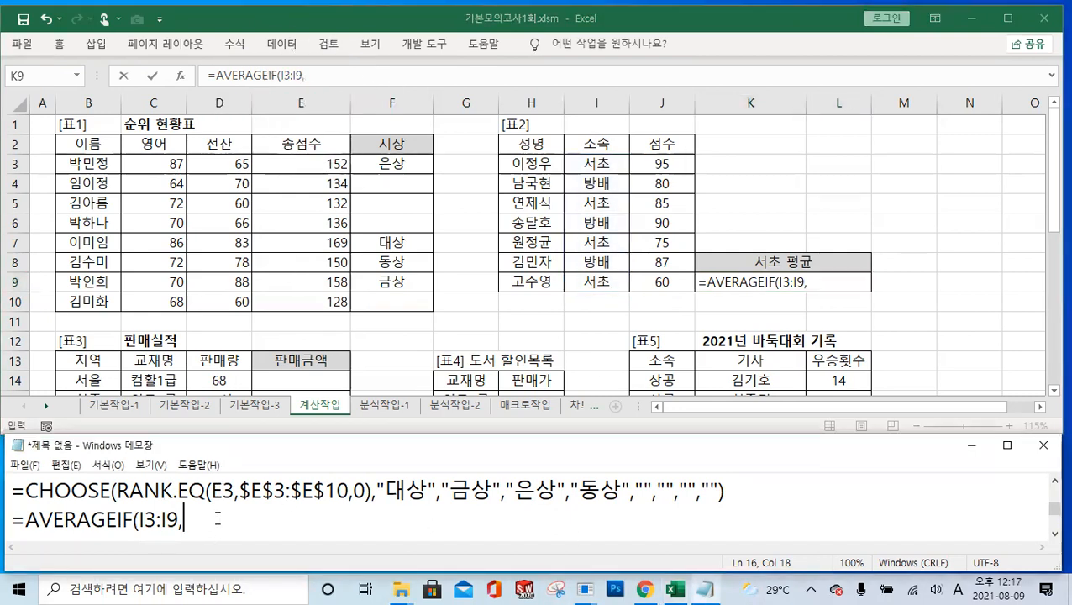
{"action": "type", "text": "\""}
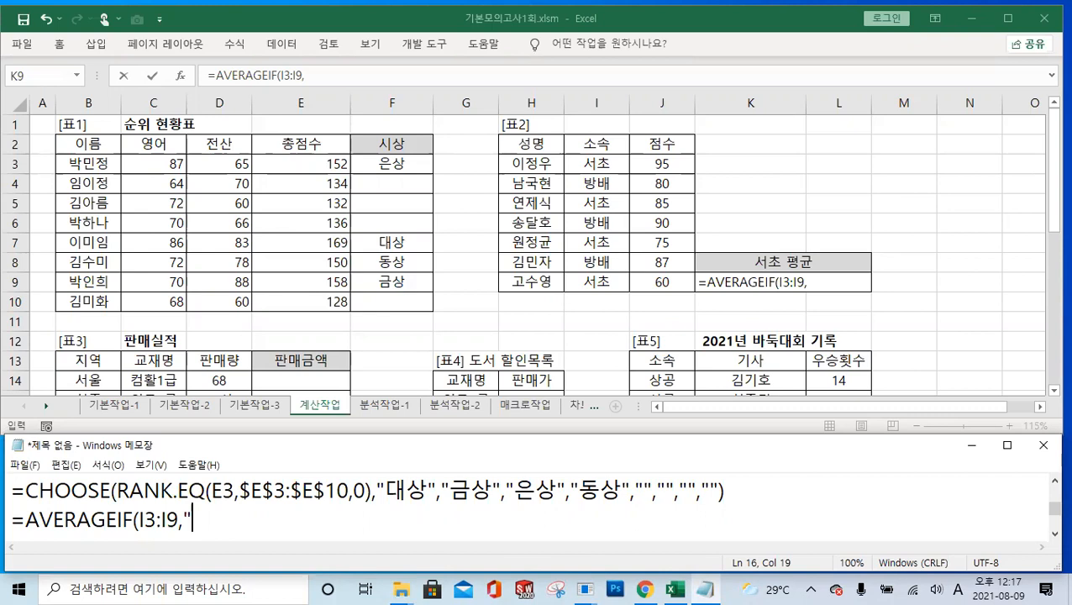
{"action": "type", "text": "ㅅ"}
{"action": "key", "text": "BackSpace"}
{"action": "type", "text": "서"}
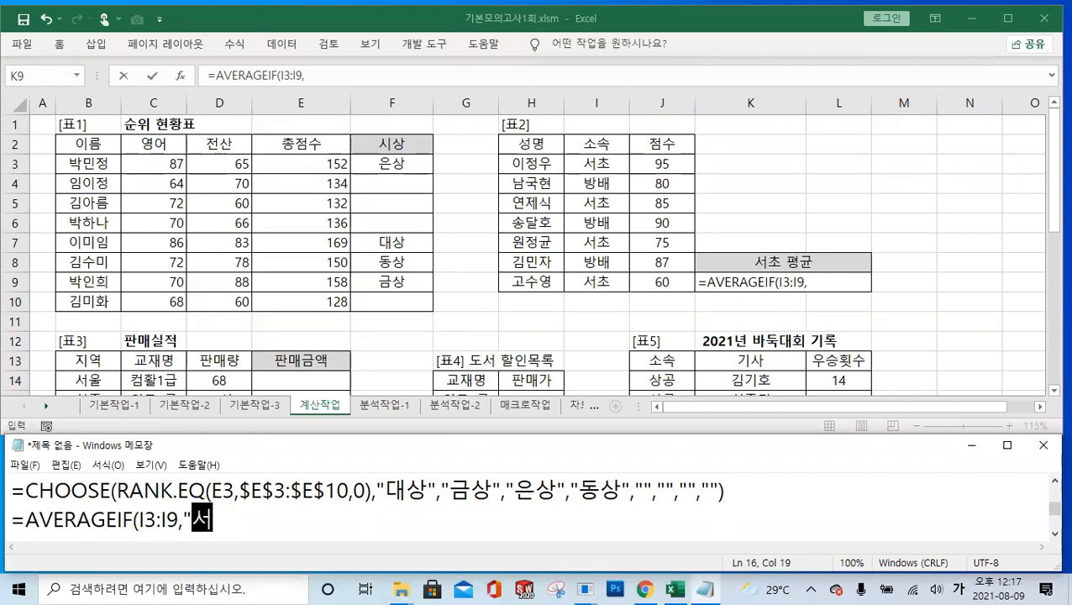
{"action": "type", "text": "초\","}
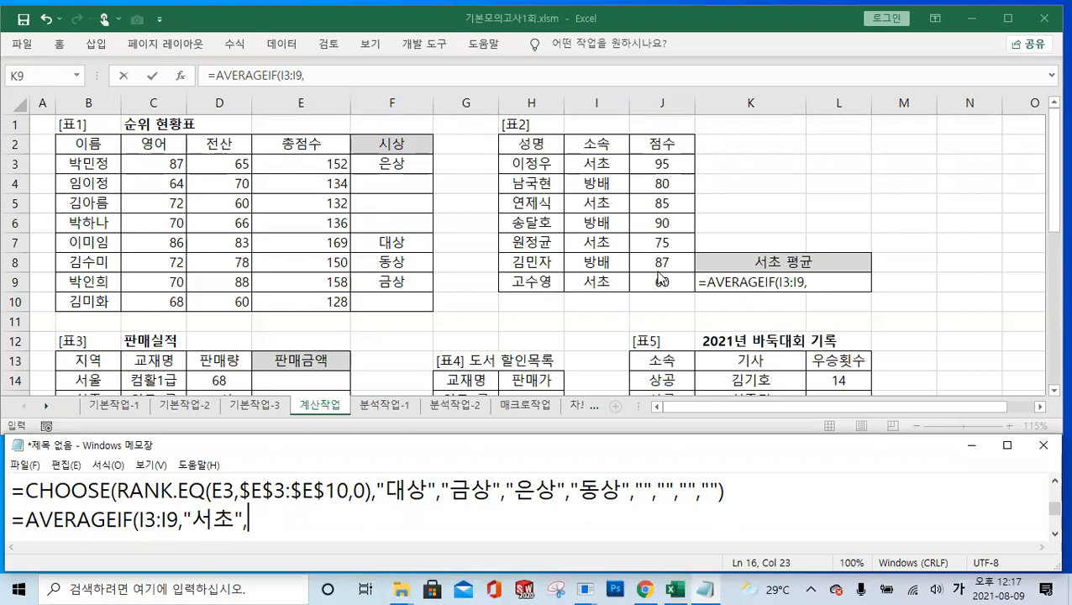
Complete the AVERAGEIF line in the notes with the average range J3:J9 and a closing parenthesis.
{"action": "type", "text": "ㅓ"}
{"action": "key", "text": "BackSpace"}
{"action": "key", "text": "Hangul"}
{"action": "type", "text": "J3:"}
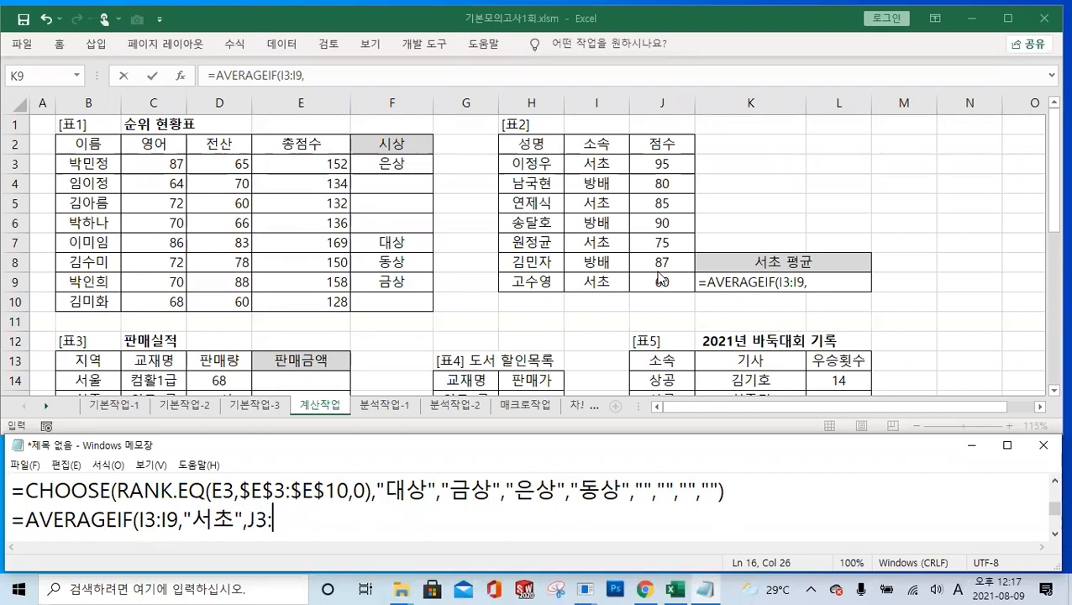
{"action": "type", "text": "J9)"}
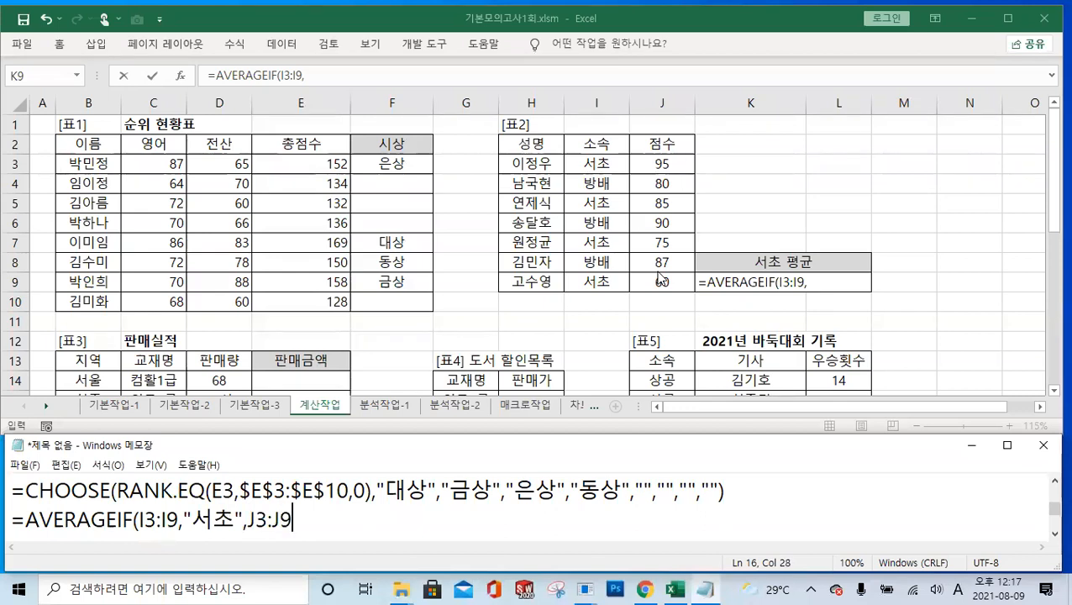
Switch to Excel and add the criterion "서초" and a comma to the AVERAGEIF formula in K9.
{"action": "left_click", "coordinate": [331, 76]}
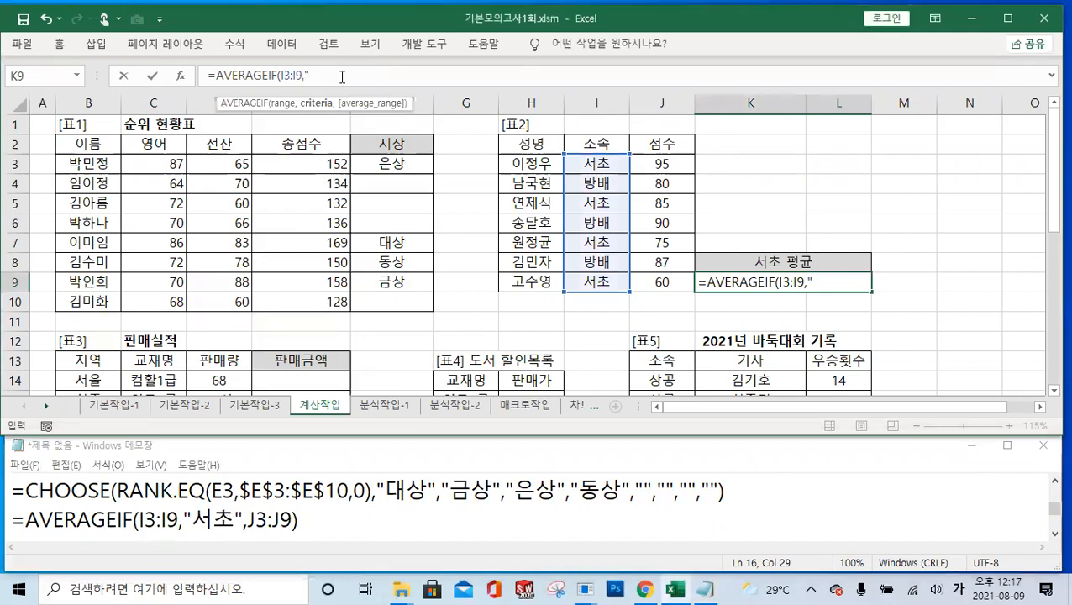
{"action": "key", "text": "Hangul"}
{"action": "type", "text": "t"}
{"action": "key", "text": "BackSpace"}
{"action": "key", "text": "Hangul"}
{"action": "type", "text": "섯초\""}
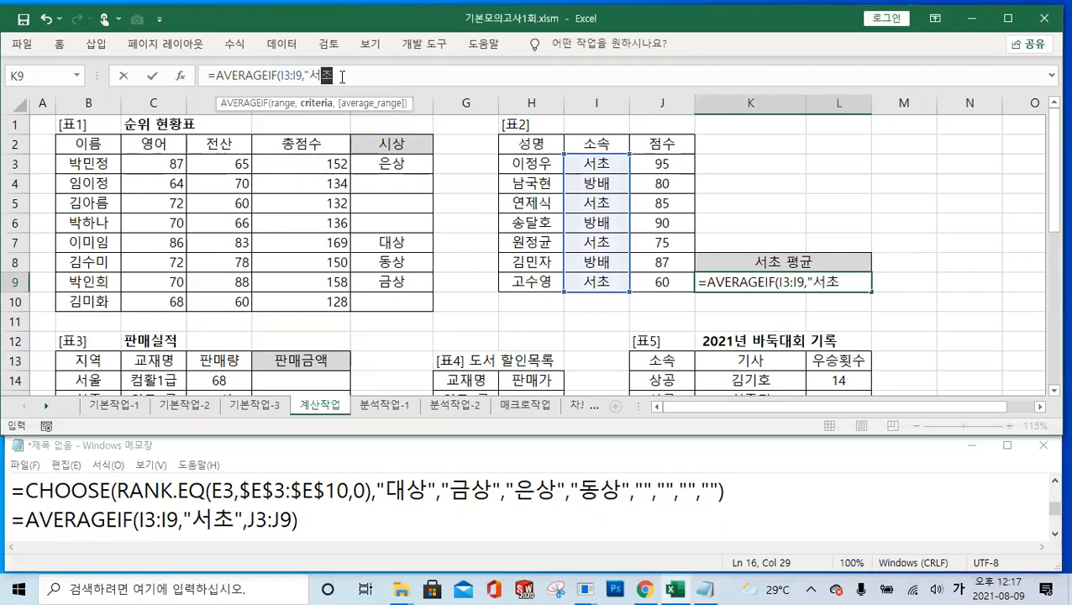
{"action": "type", "text": ","}
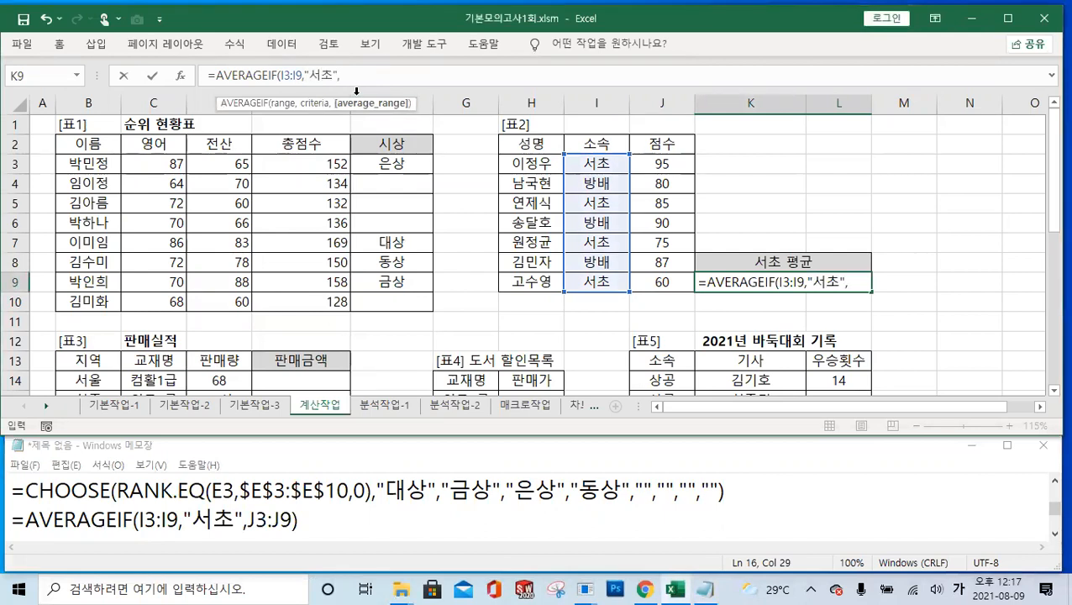
Add J3:J9 as the average range, close the parenthesis and commit the AVERAGEIF formula in K9.
{"action": "left_click", "coordinate": [357, 110]}
{"action": "left_click", "coordinate": [393, 104]}
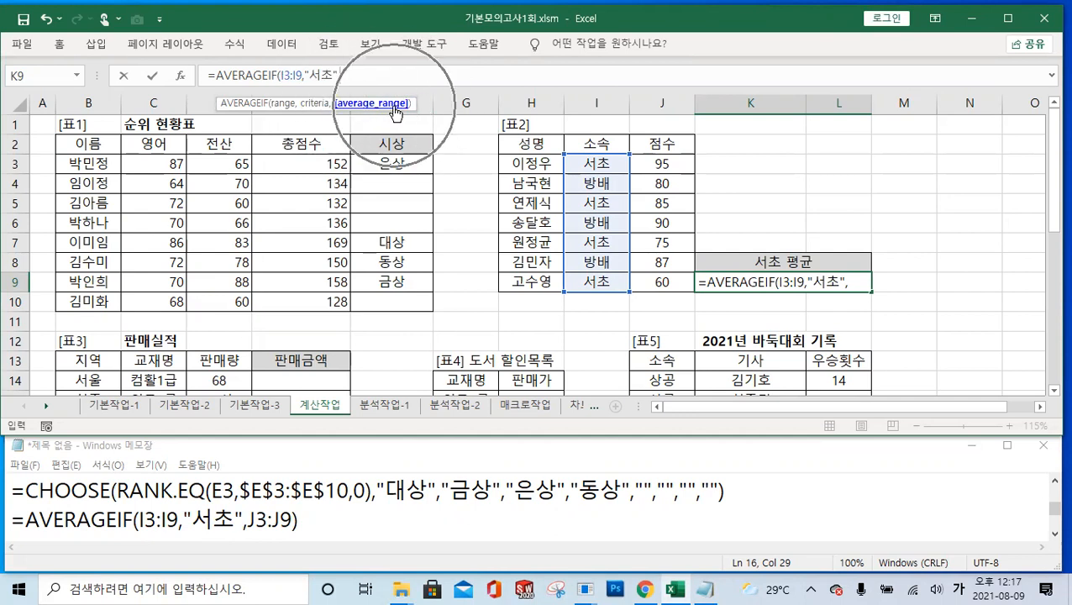
{"action": "left_click_drag", "start_coordinate": [666, 171], "coordinate": [658, 282]}
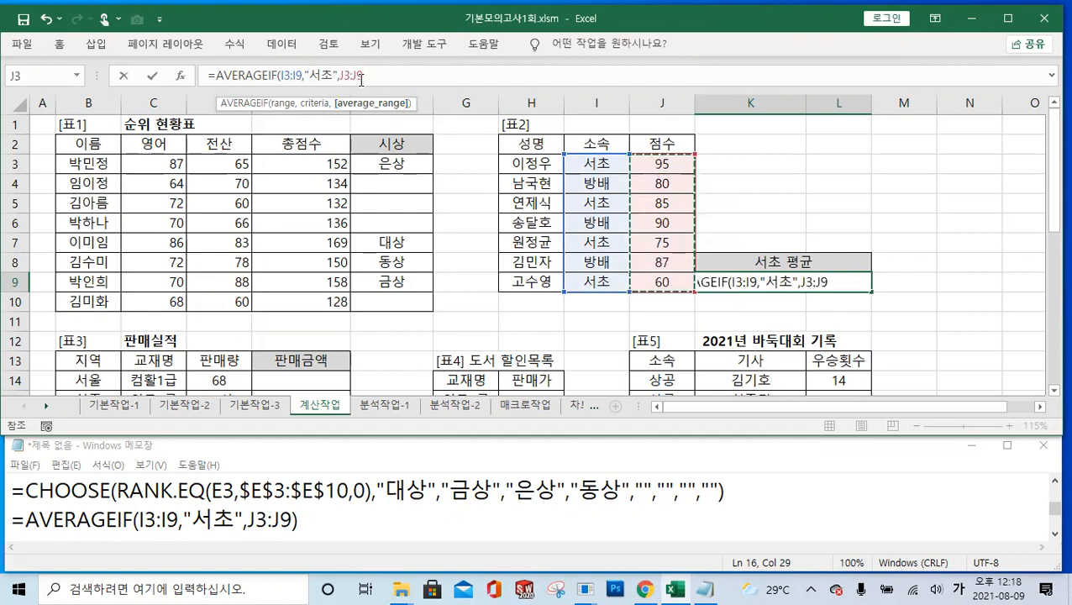
{"action": "type", "text": ")"}
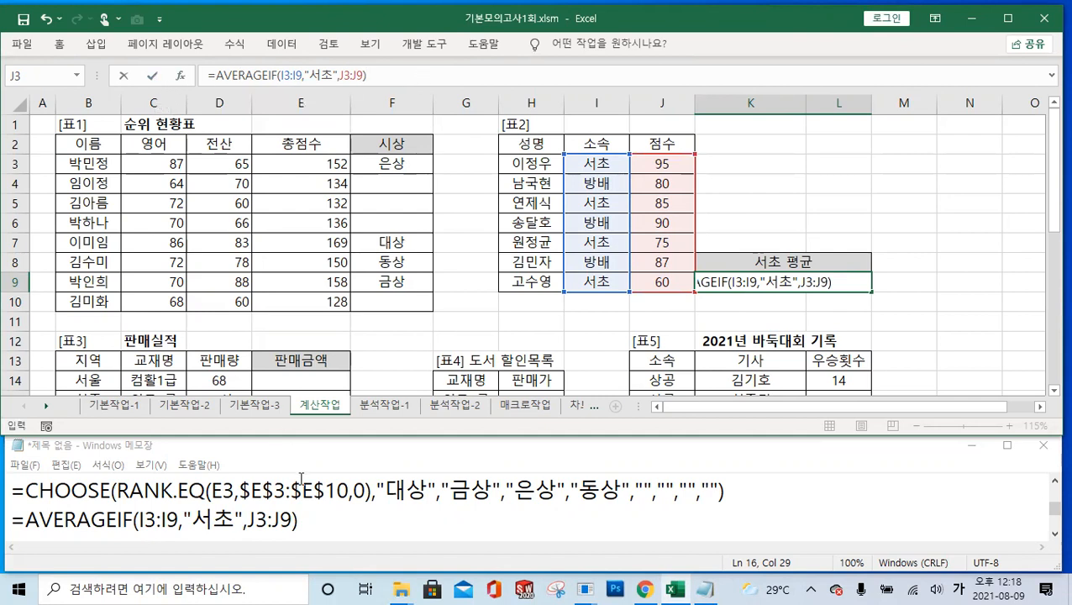
{"action": "left_click", "coordinate": [153, 81]}
{"action": "left_click", "coordinate": [822, 288]}
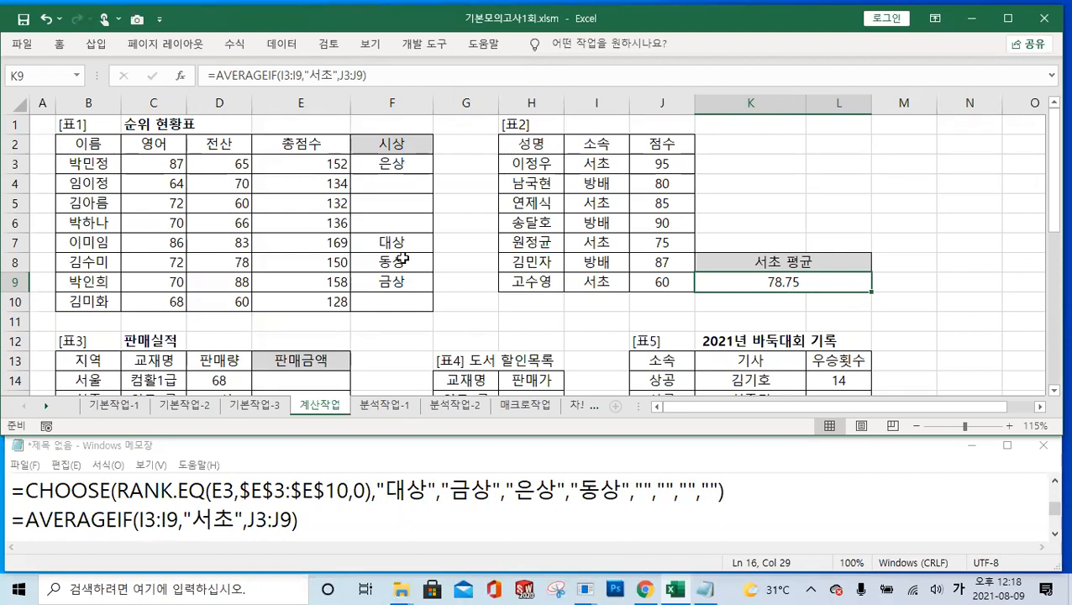
Examine the empty 판매금액 column of 표3 and the 도서 할인목록 lookup table in G14:H18.
{"action": "scroll", "coordinate": [405, 257], "scroll_direction": "down", "scroll_amount": 3}
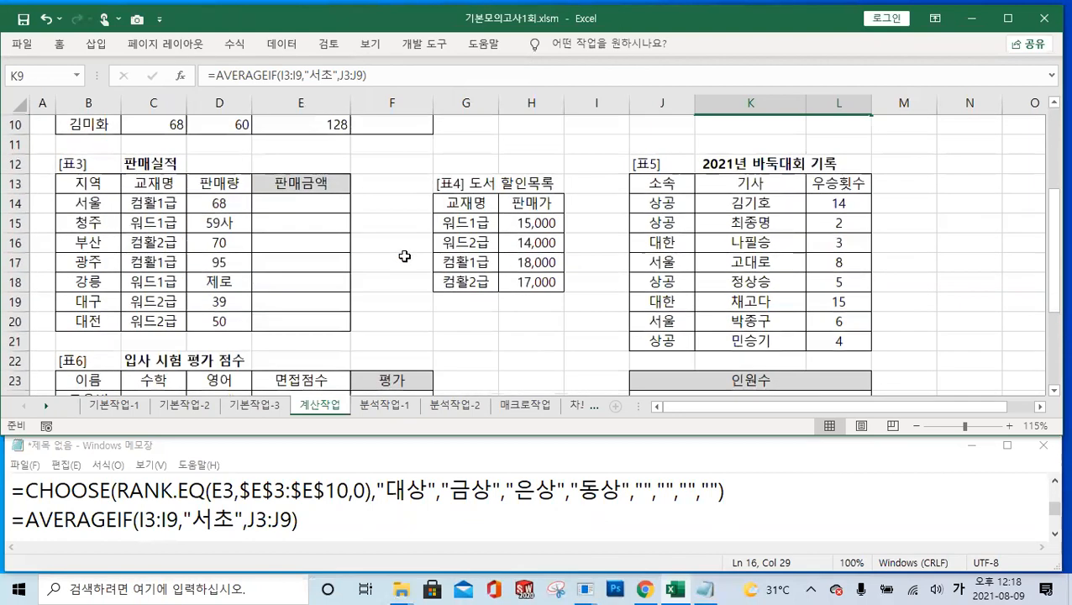
{"action": "left_click", "coordinate": [316, 204]}
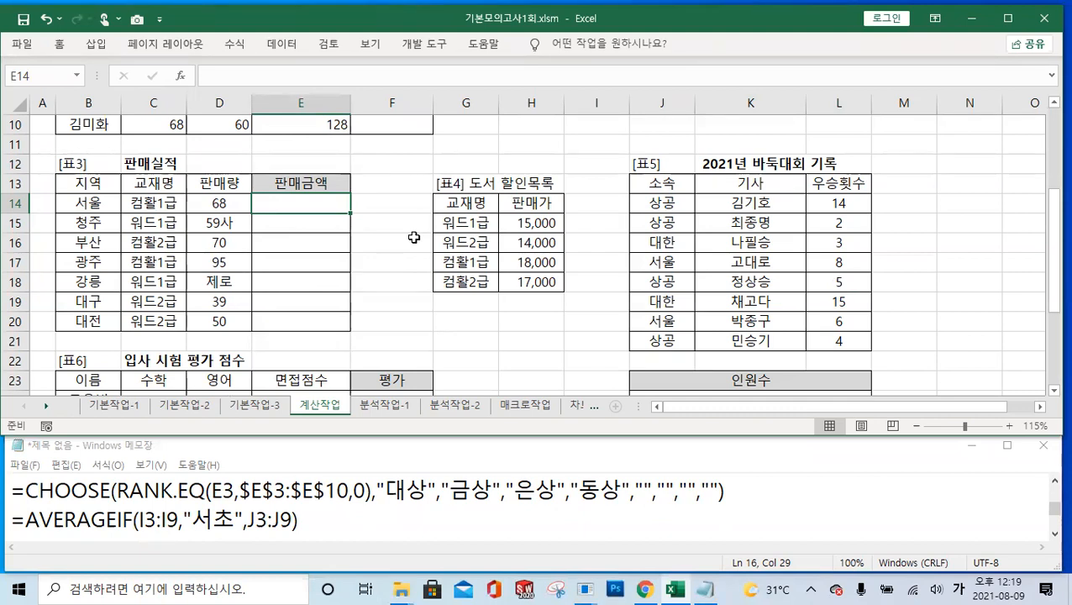
{"action": "left_click_drag", "start_coordinate": [461, 203], "coordinate": [548, 283]}
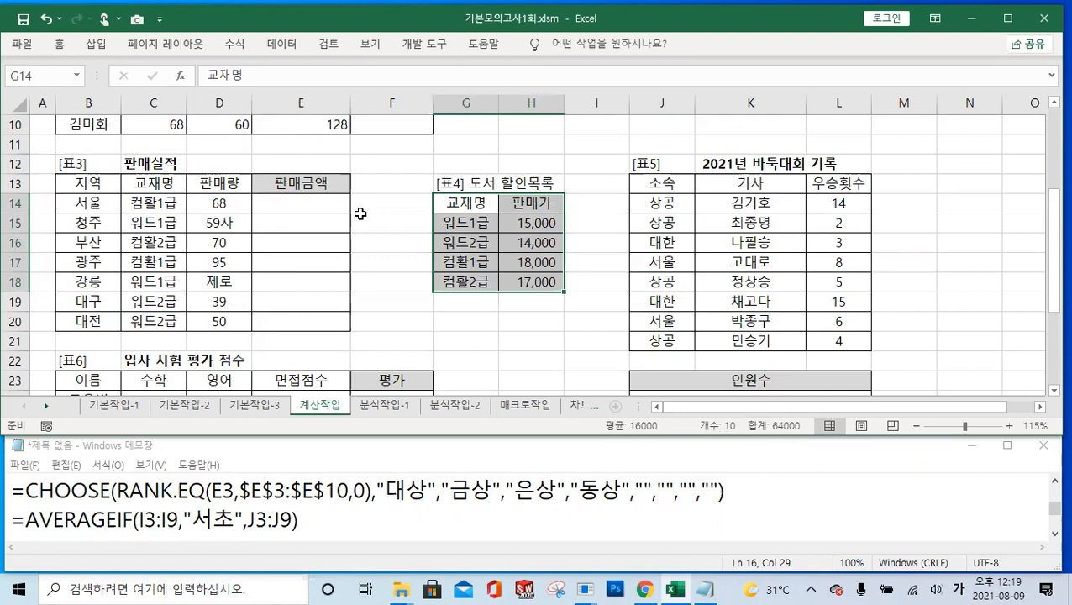
Examine the 교재명 entries in C14:C20, the 판매가 column of 표4 and the first 판매금액 cell.
{"action": "left_click_drag", "start_coordinate": [159, 202], "coordinate": [159, 324]}
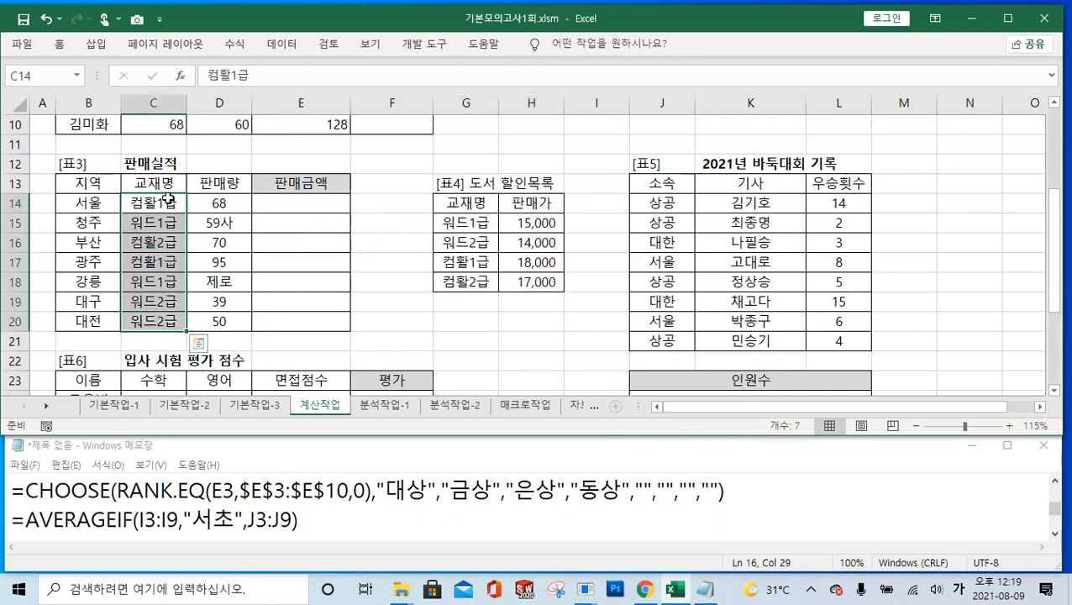
{"action": "left_click", "coordinate": [545, 223]}
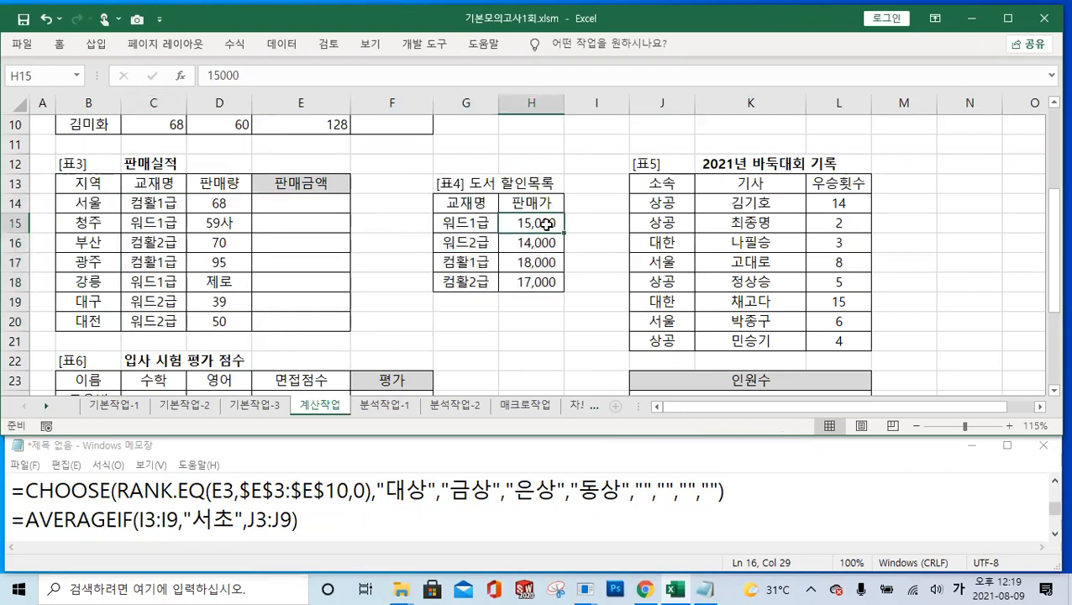
{"action": "left_click", "coordinate": [238, 203]}
{"action": "left_click", "coordinate": [280, 203]}
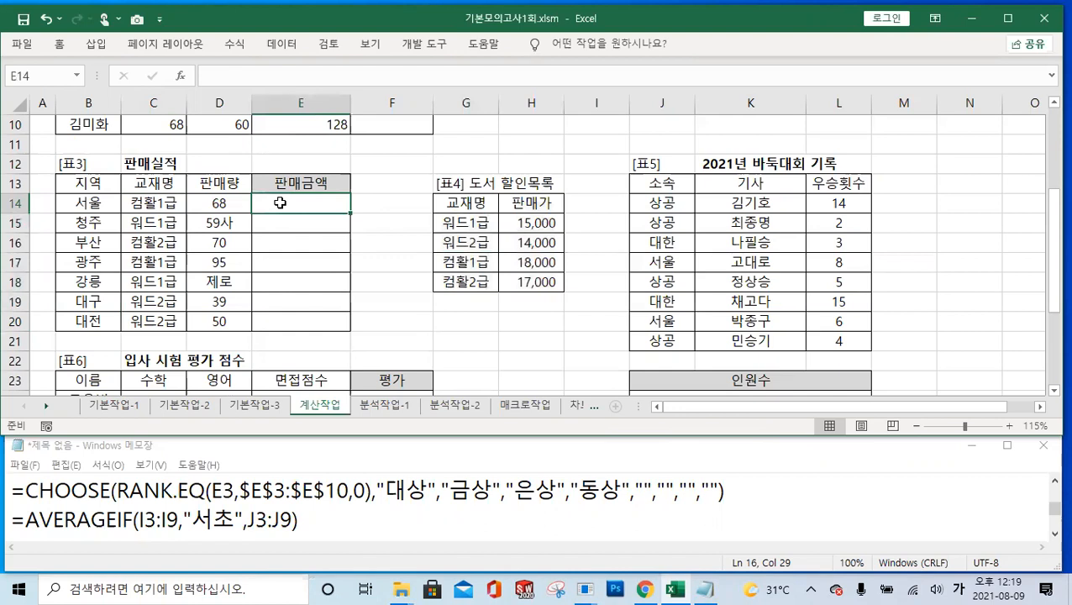
Switch to Notepad and write 판매금액=판매가*판매량 on a new line below the AVERAGEIF formula.
{"action": "left_click", "coordinate": [357, 524]}
{"action": "key", "text": "Return"}
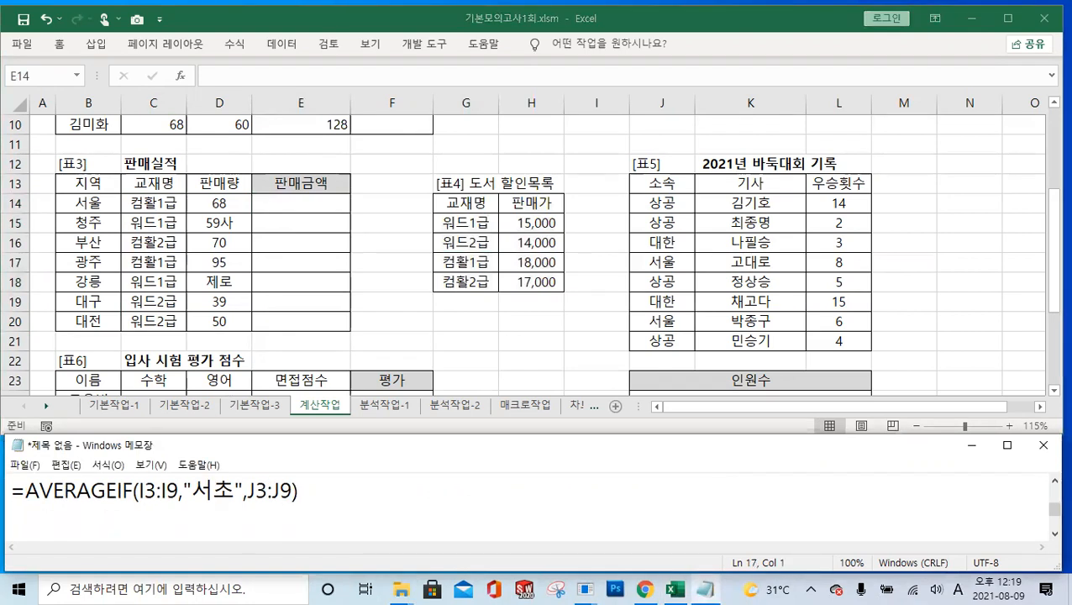
{"action": "type", "text": "VKS"}
{"action": "key", "text": "BackSpace"}
{"action": "key", "text": "BackSpace"}
{"action": "key", "text": "BackSpace"}
{"action": "key", "text": "Hangul"}
{"action": "type", "text": "판매"}
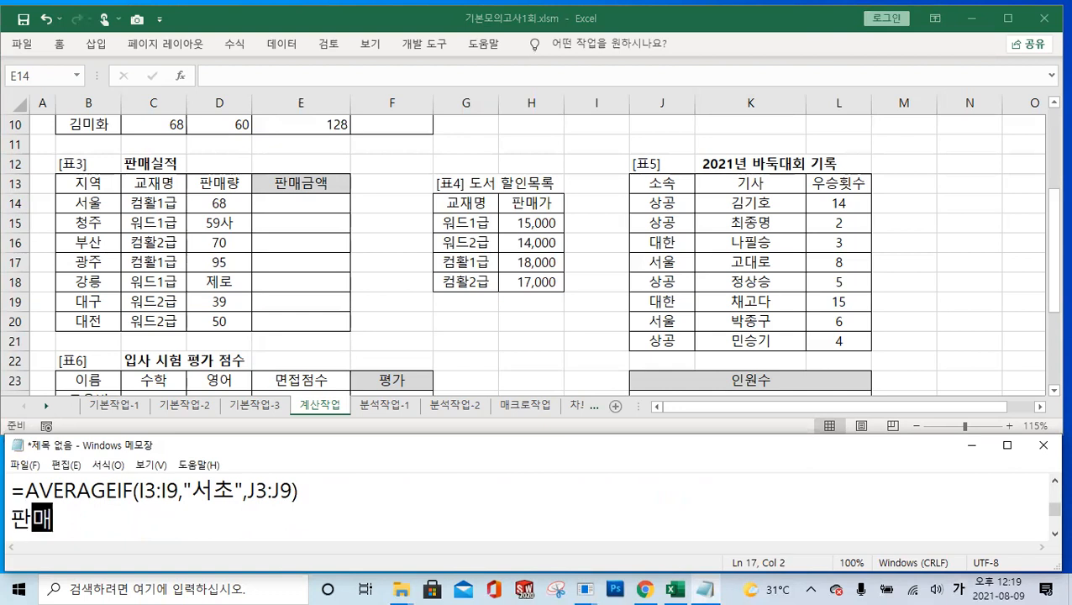
{"action": "type", "text": "금액=판맥가"}
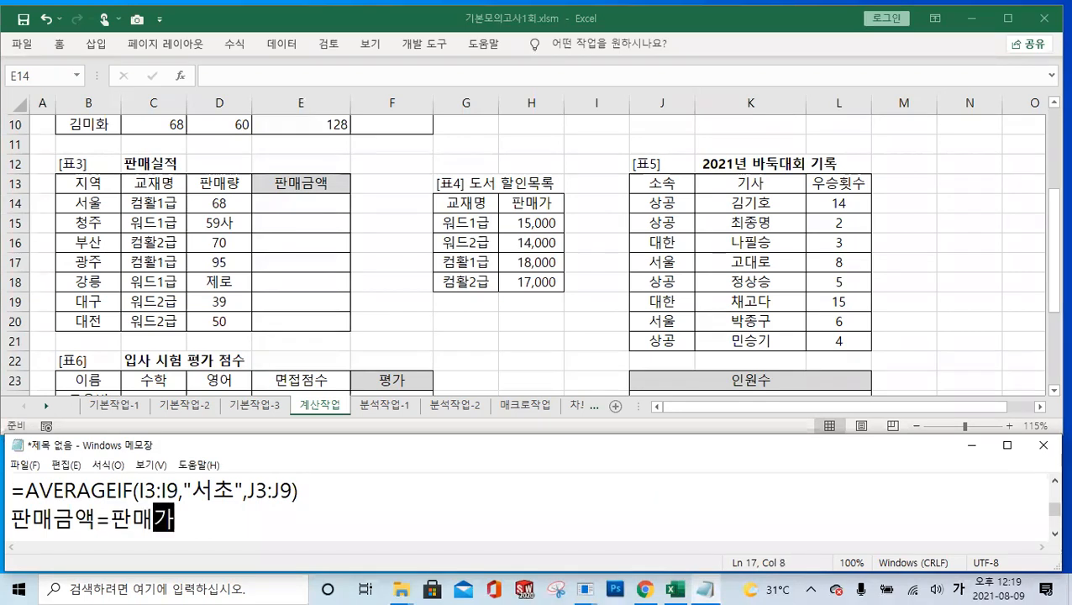
{"action": "type", "text": "*판"}
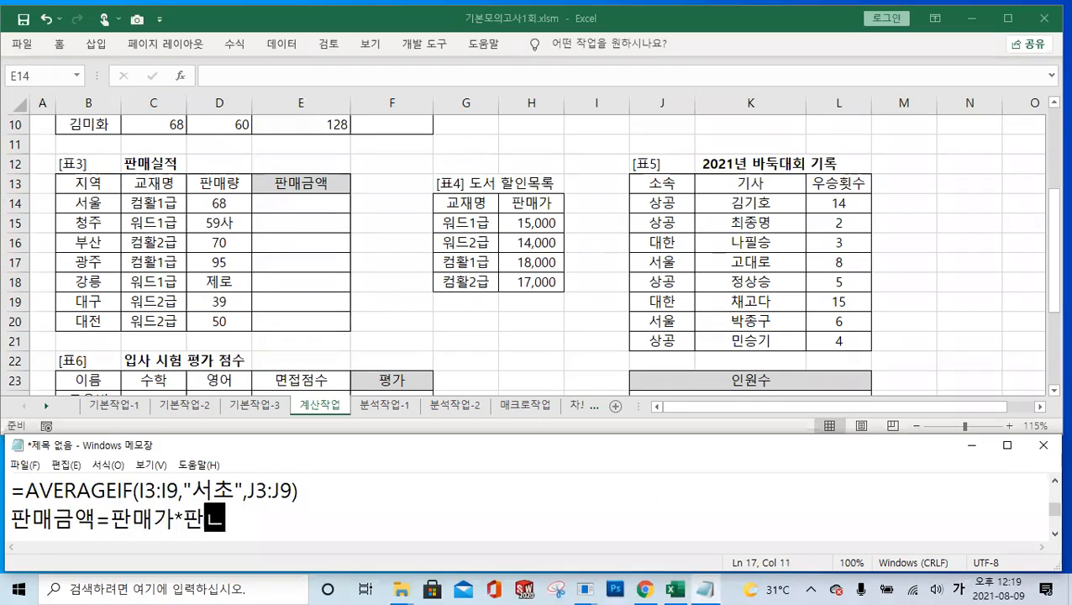
{"action": "type", "text": "매량"}
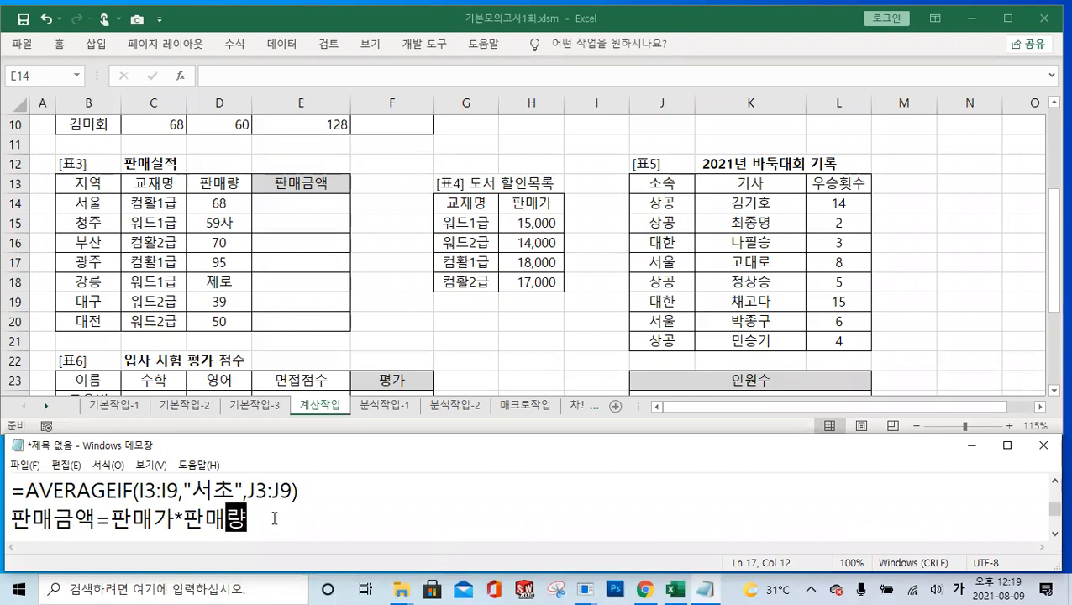
Start a new line under the 판매금액 note with an equals sign.
{"action": "left_click_drag", "start_coordinate": [251, 517], "coordinate": [19, 514]}
{"action": "scroll", "coordinate": [190, 504], "scroll_direction": "up", "scroll_amount": 4}
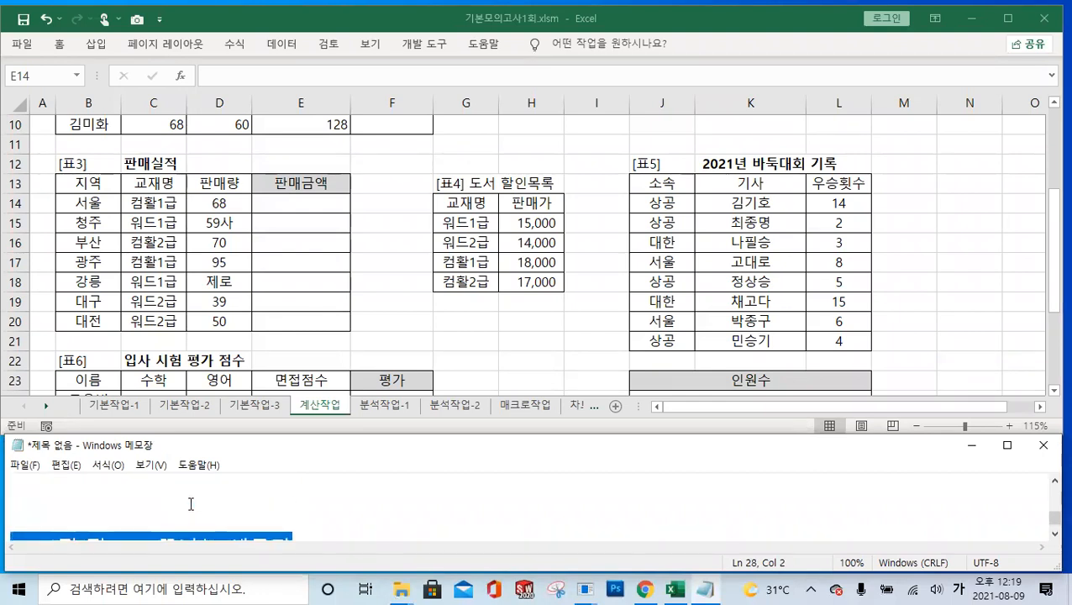
{"action": "scroll", "coordinate": [193, 503], "scroll_direction": "down", "scroll_amount": 1}
{"action": "key", "text": "Delete"}
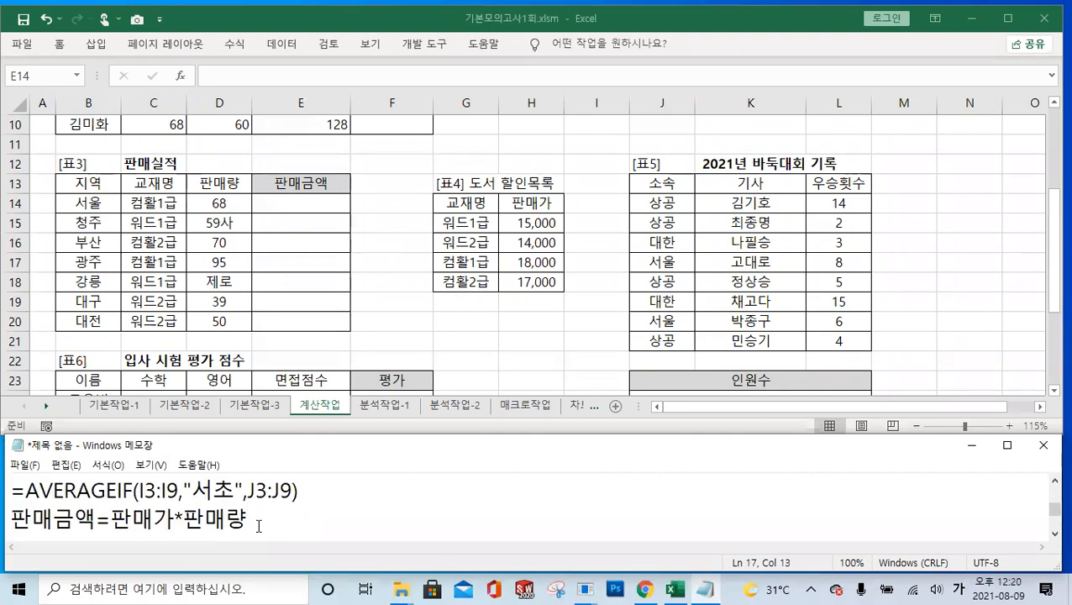
{"action": "key", "text": "Return"}
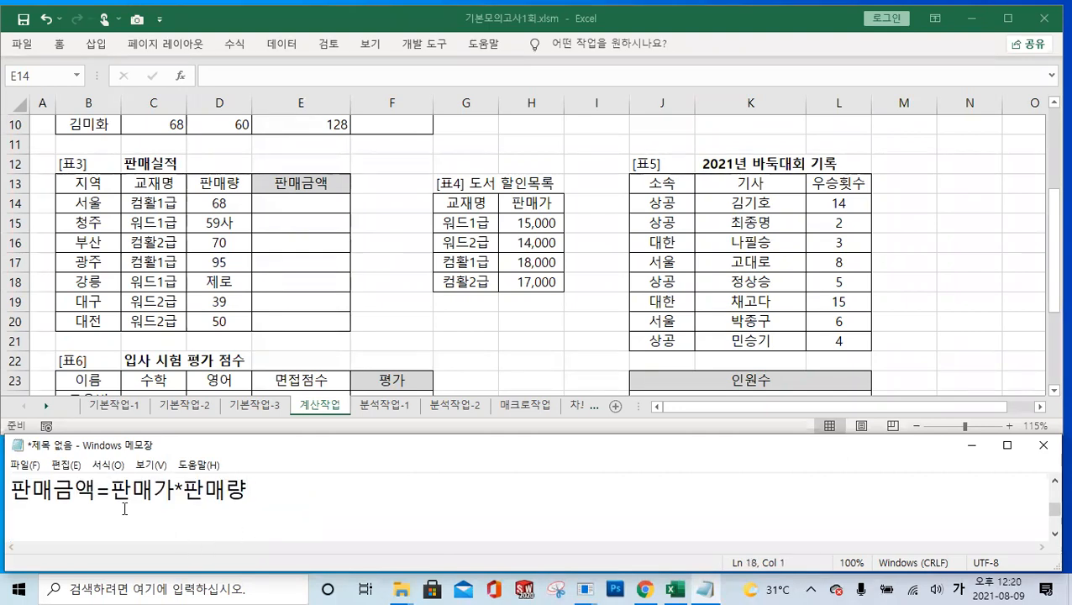
{"action": "left_click_drag", "start_coordinate": [97, 488], "coordinate": [34, 476]}
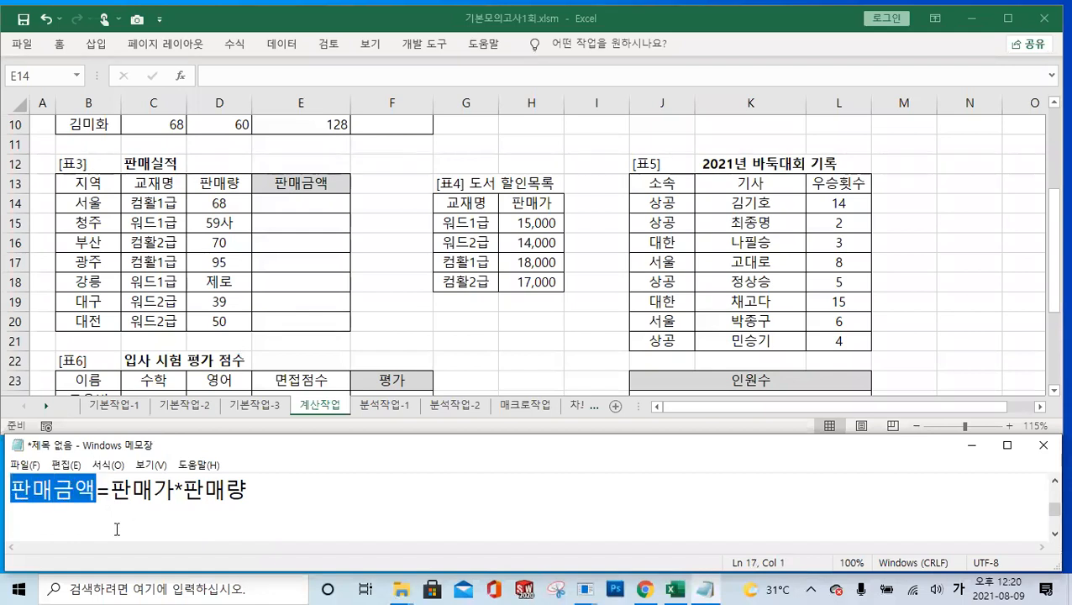
{"action": "left_click_drag", "start_coordinate": [111, 491], "coordinate": [96, 490]}
{"action": "left_click", "coordinate": [40, 516]}
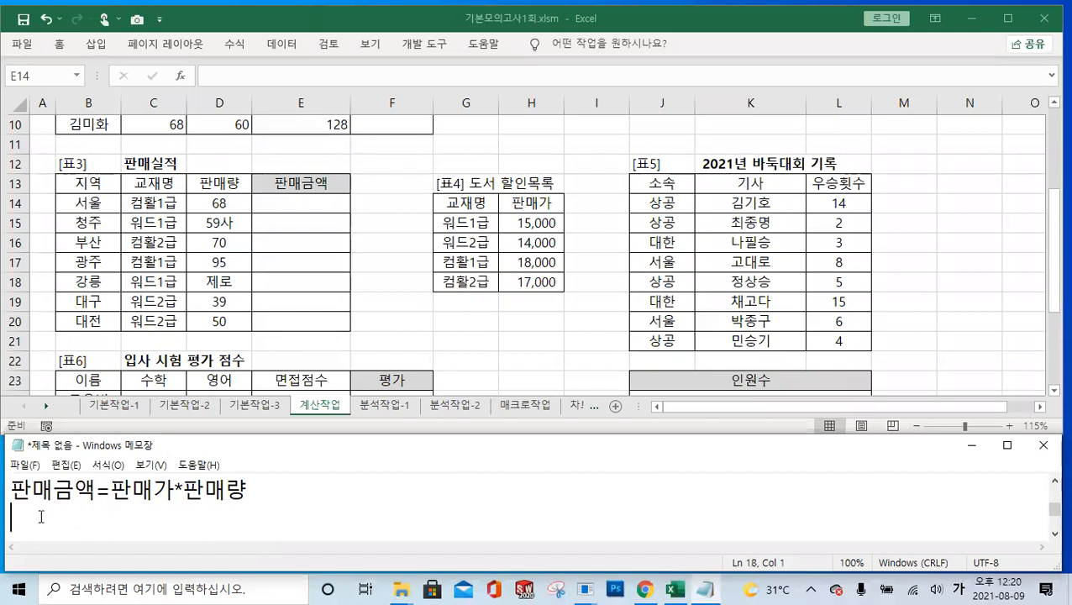
{"action": "type", "text": "="}
Switch to Excel and start a VLOOKUP formula in E14, the first 판매금액 cell.
{"action": "left_click", "coordinate": [541, 220]}
{"action": "left_click_drag", "start_coordinate": [537, 220], "coordinate": [538, 283]}
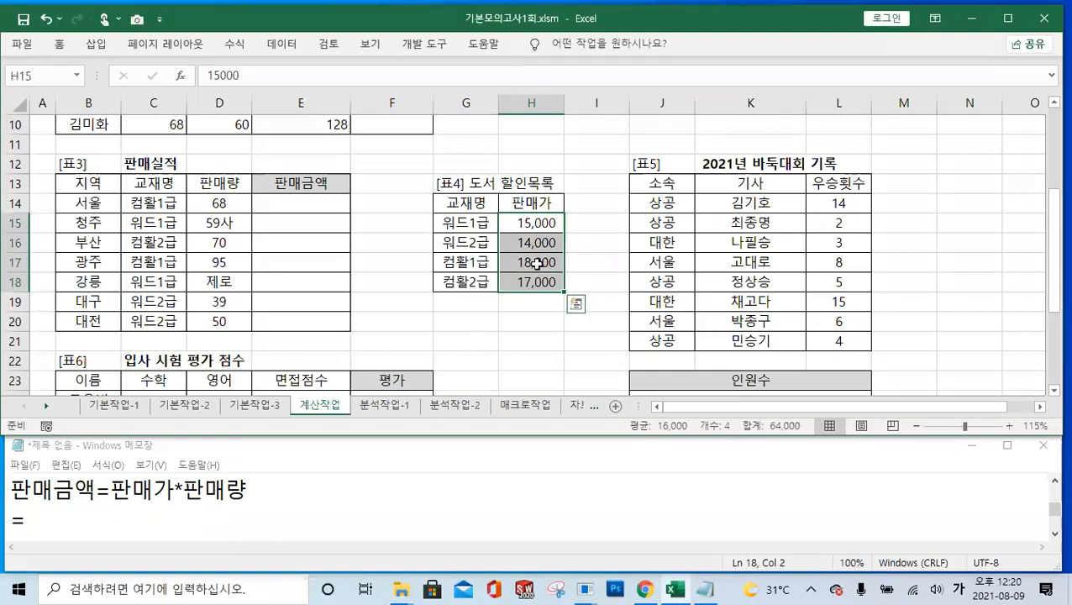
{"action": "left_click_drag", "start_coordinate": [541, 220], "coordinate": [539, 280]}
{"action": "left_click", "coordinate": [323, 203]}
{"action": "left_click", "coordinate": [238, 76]}
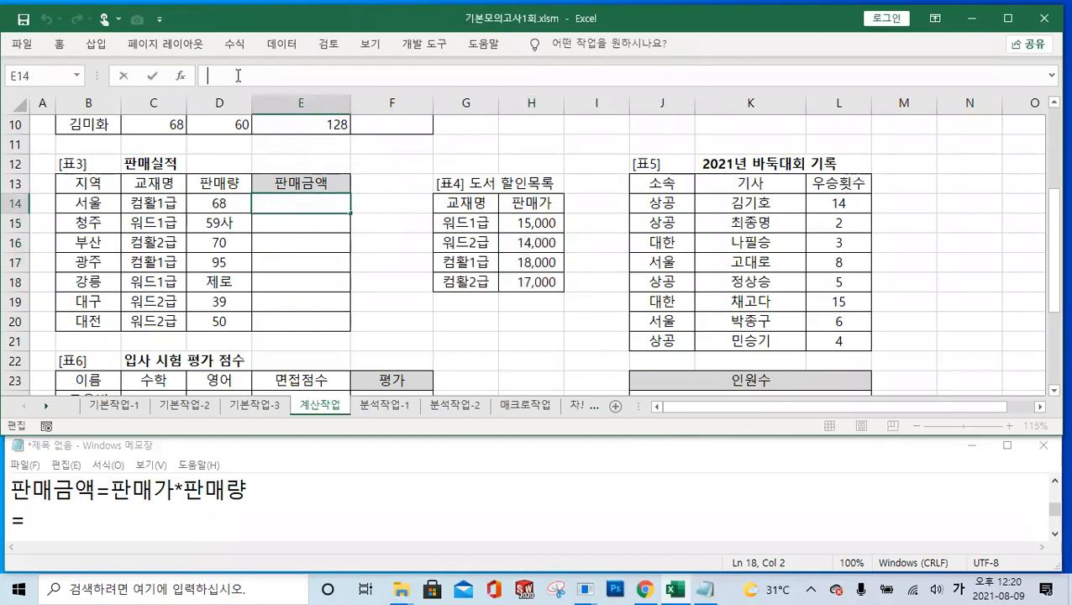
{"action": "type", "text": "="}
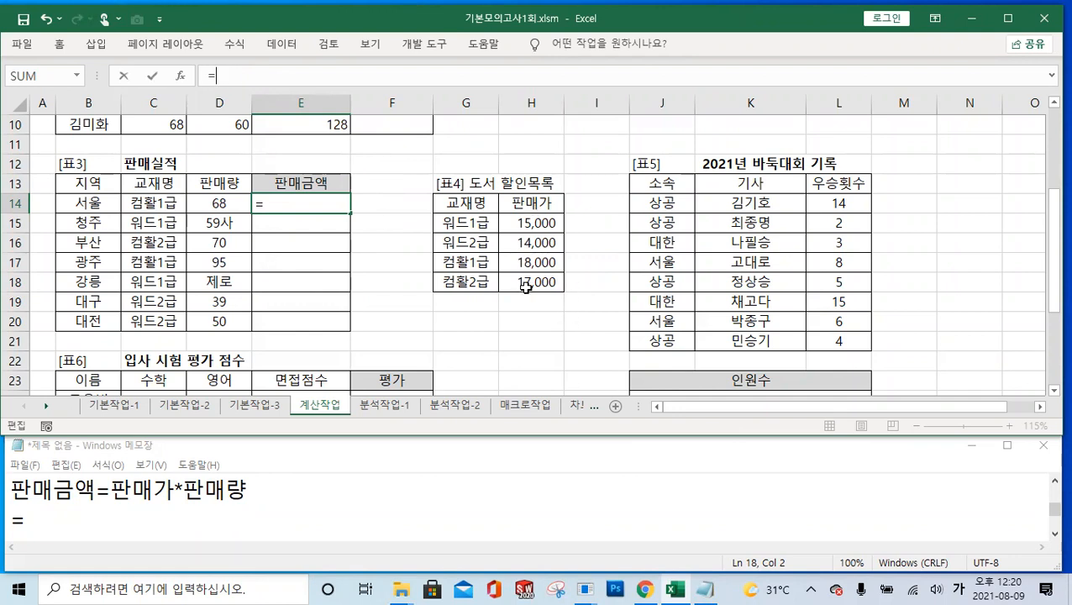
{"action": "type", "text": "ㅍ"}
{"action": "type", "text": "VL"}
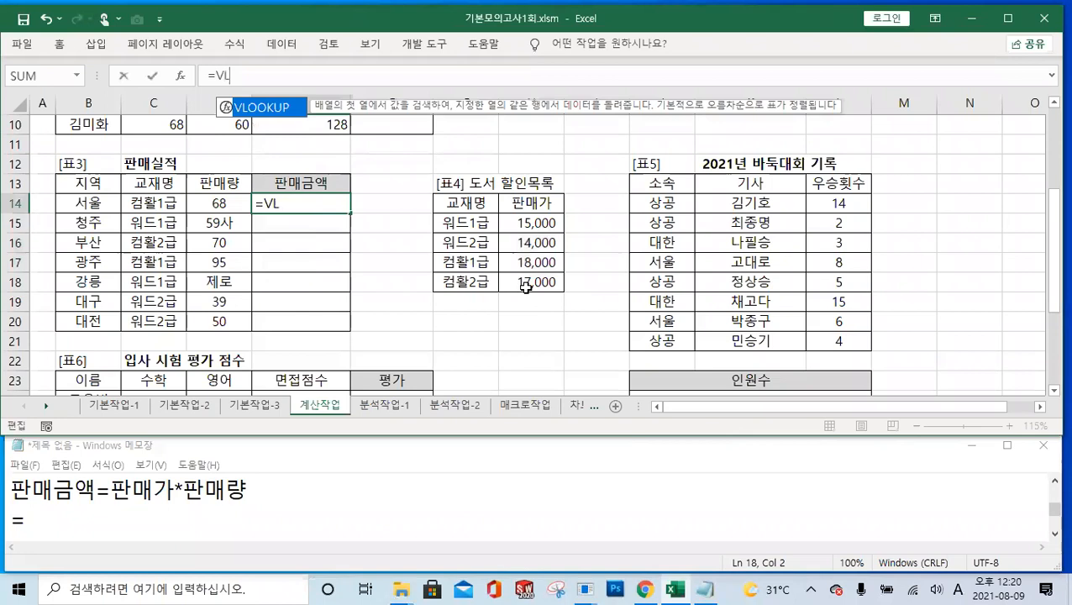
{"action": "double_click", "coordinate": [271, 109]}
{"action": "left_click", "coordinate": [299, 109]}
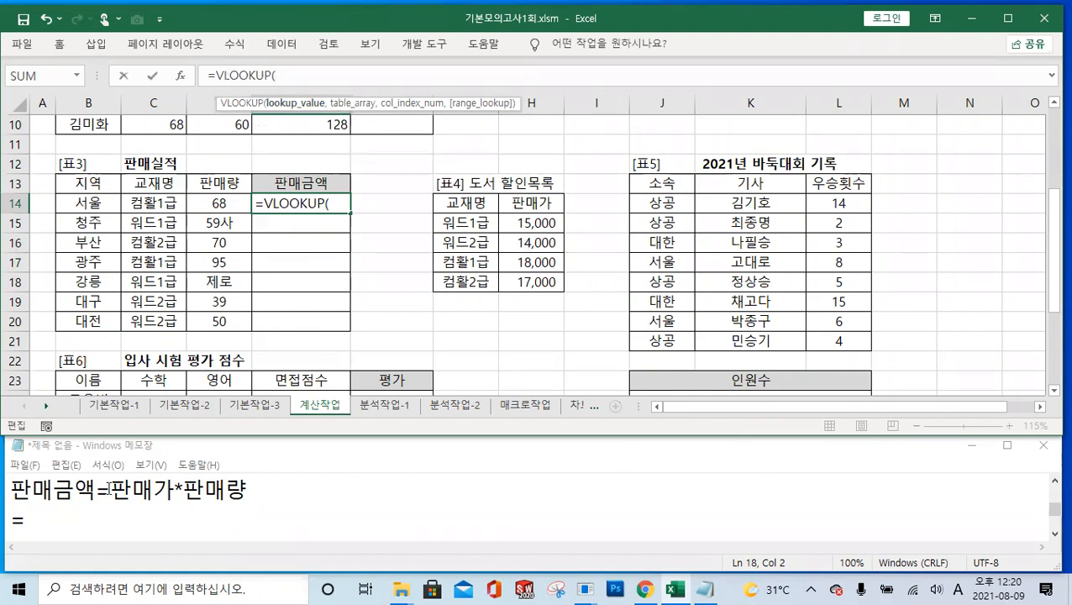
Switch to Notepad and extend the formula line with VLOOKUP(C14, using C14 as the lookup value.
{"action": "left_click", "coordinate": [81, 521]}
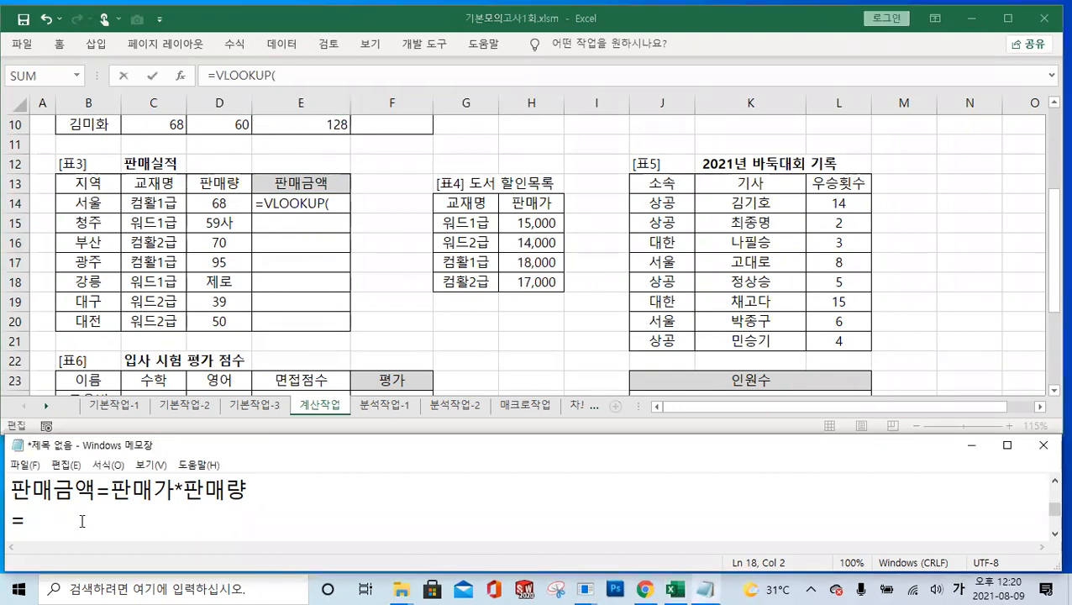
{"action": "type", "text": "ㅍ"}
{"action": "key", "text": "BackSpace"}
{"action": "key", "text": "Hangul"}
{"action": "type", "text": "VLO"}
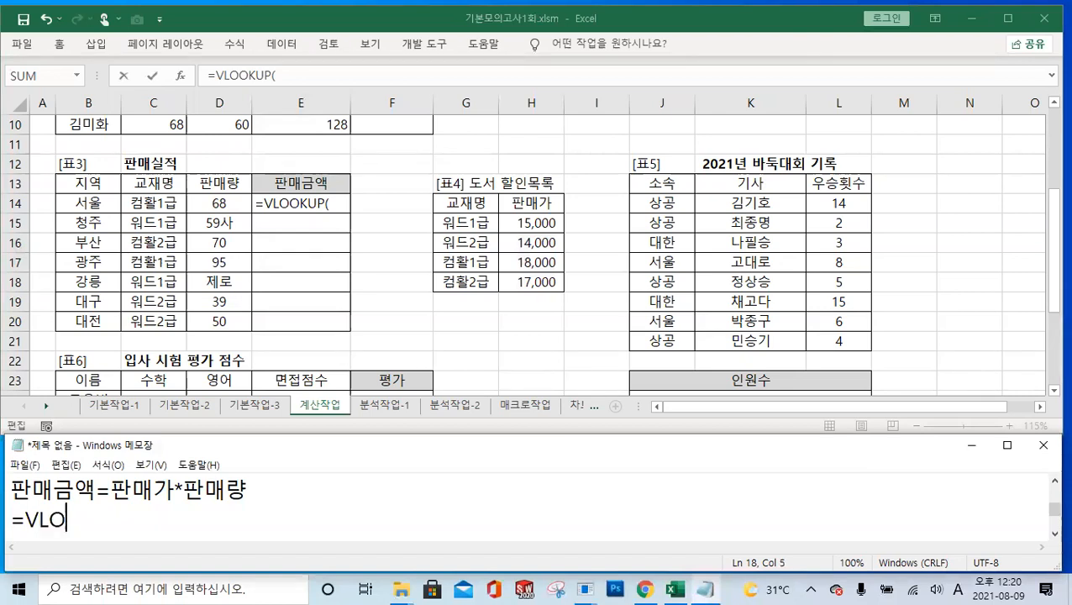
{"action": "type", "text": "OKUP("}
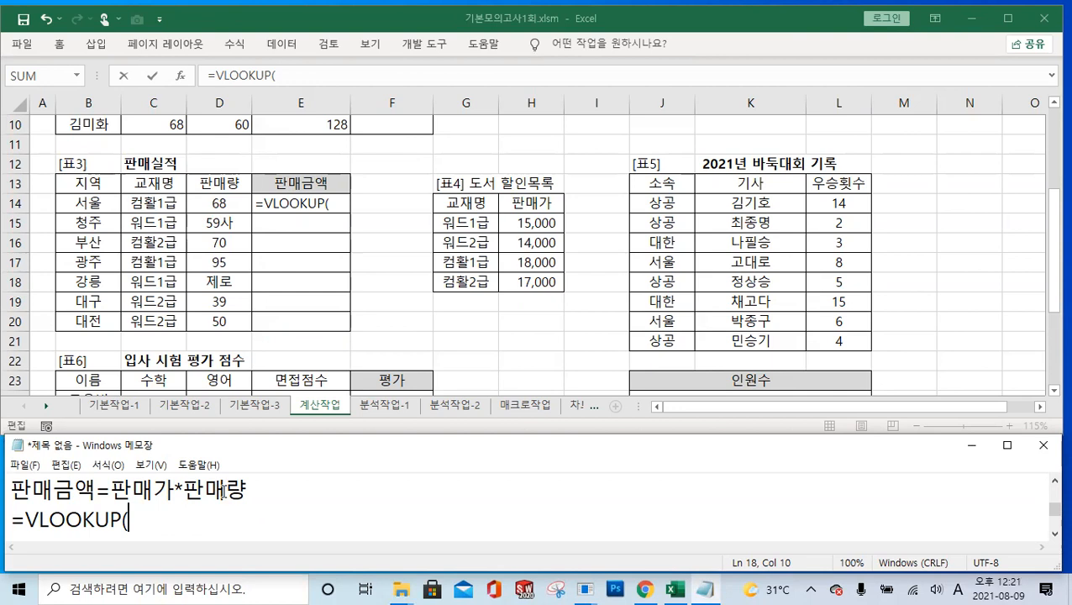
{"action": "type", "text": "C14,"}
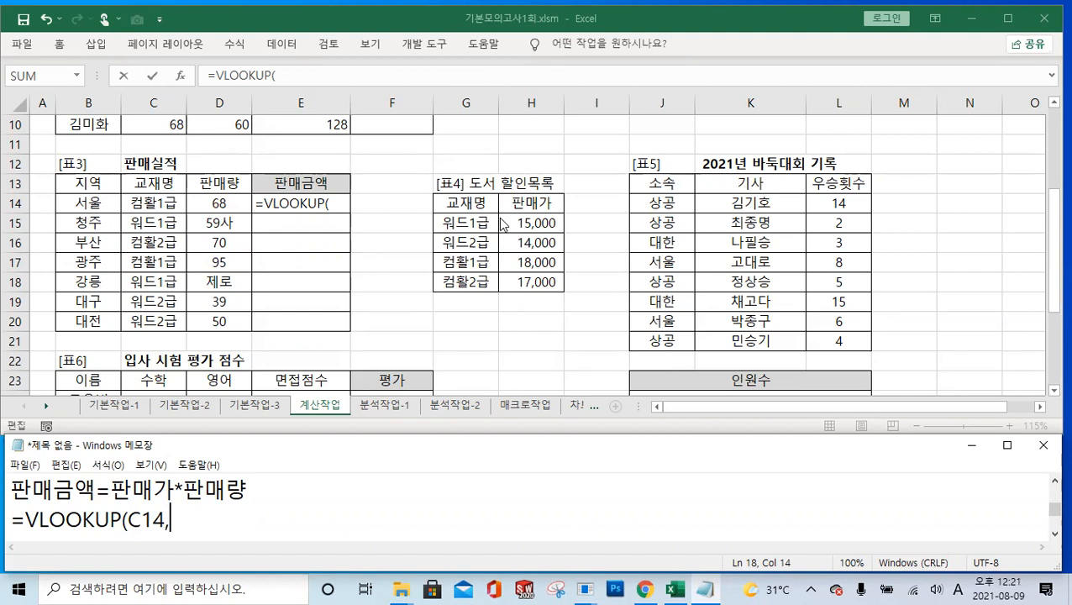
Add the absolute reference $G$15 as the start of the table range in the VLOOKUP note.
{"action": "type", "text": "G15"}
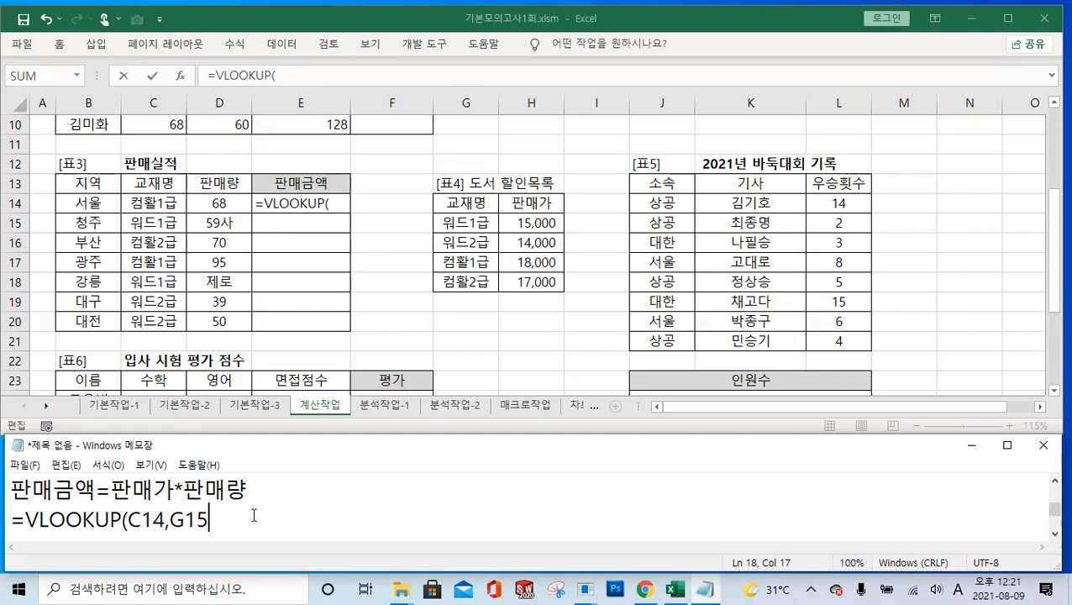
{"action": "left_click", "coordinate": [173, 520]}
{"action": "type", "text": "&"}
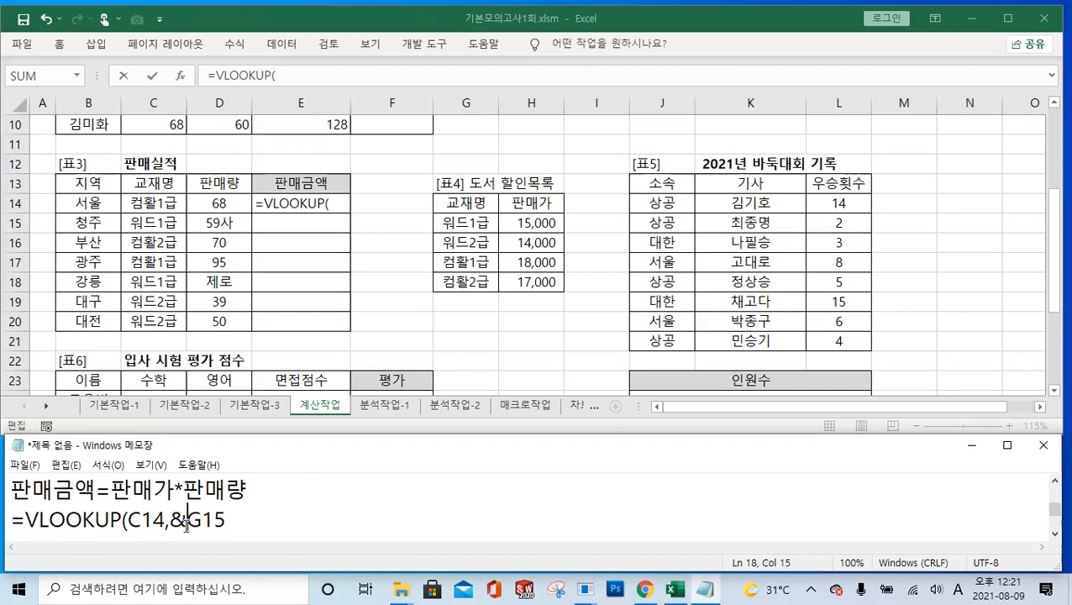
{"action": "key", "text": "Right"}
{"action": "type", "text": "&"}
{"action": "left_click", "coordinate": [251, 520]}
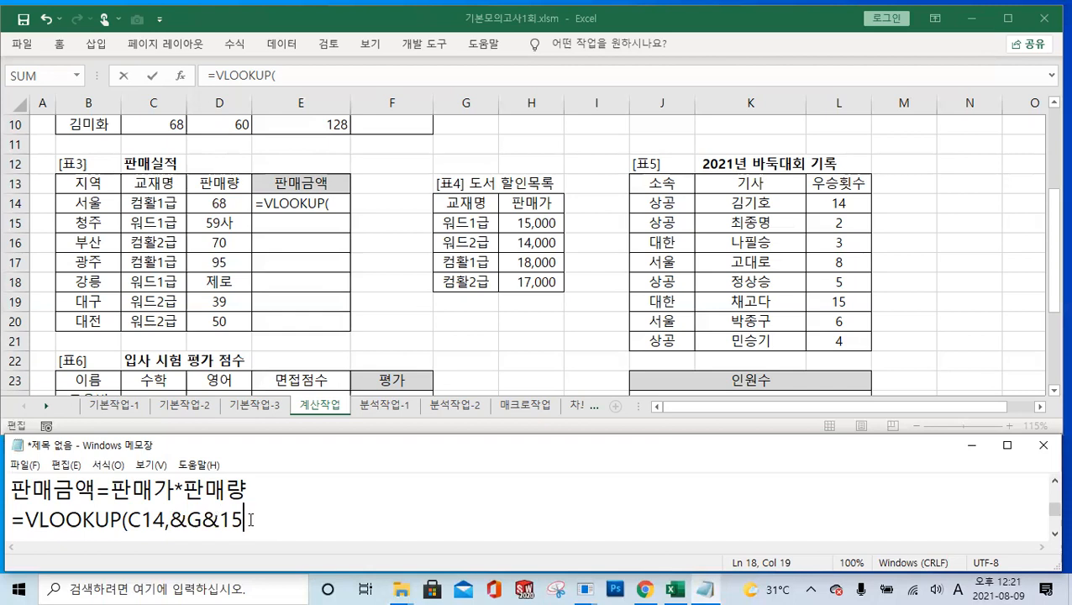
{"action": "left_click", "coordinate": [186, 519]}
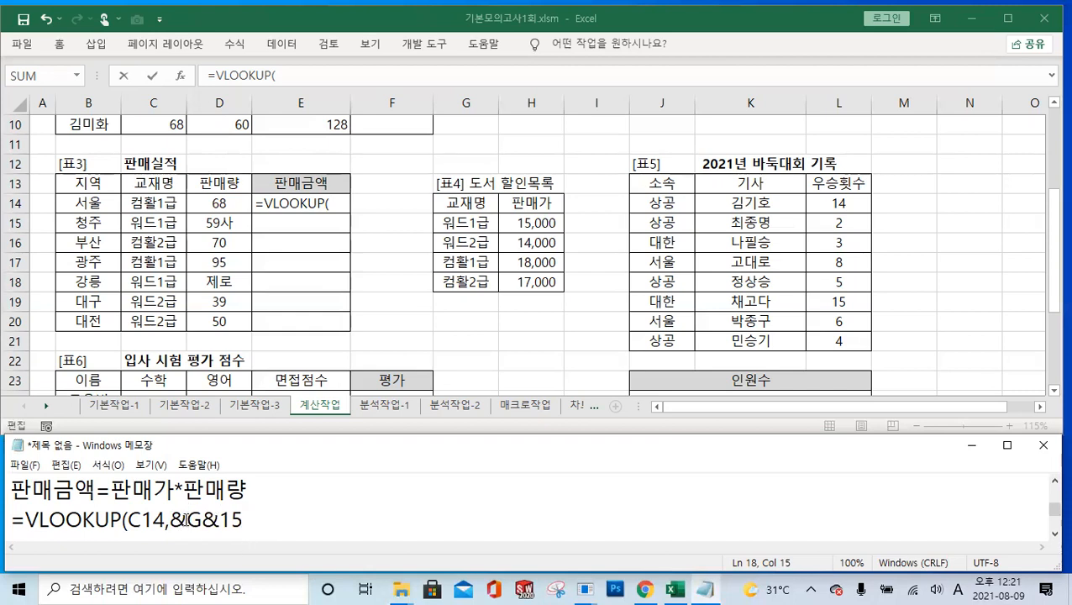
{"action": "key", "text": "BackSpace"}
{"action": "type", "text": "$"}
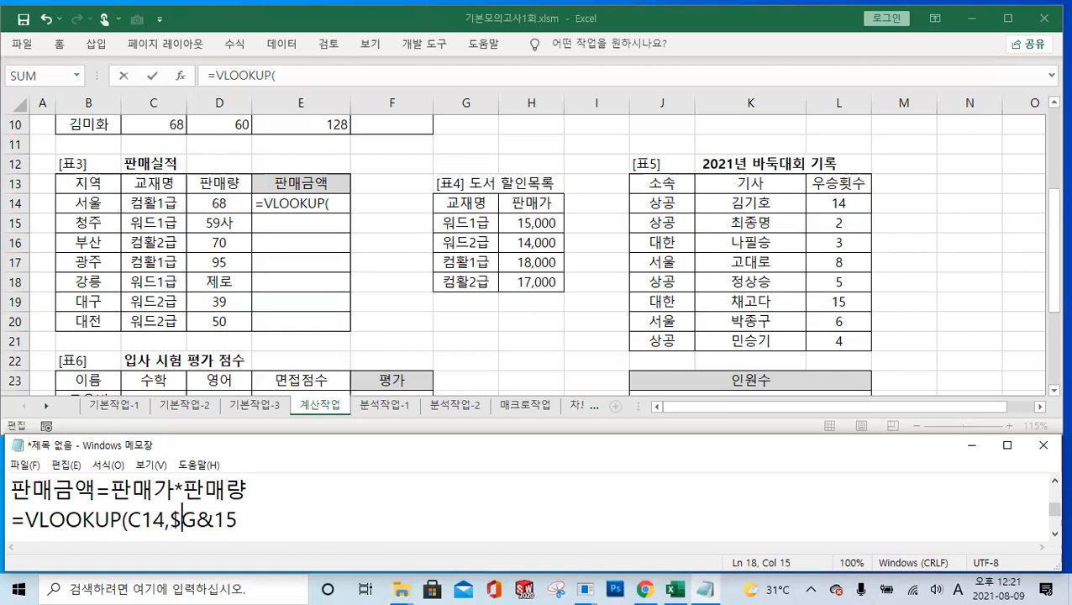
{"action": "left_click", "coordinate": [213, 520]}
{"action": "key", "text": "BackSpace"}
{"action": "type", "text": "$"}
{"action": "left_click", "coordinate": [242, 521]}
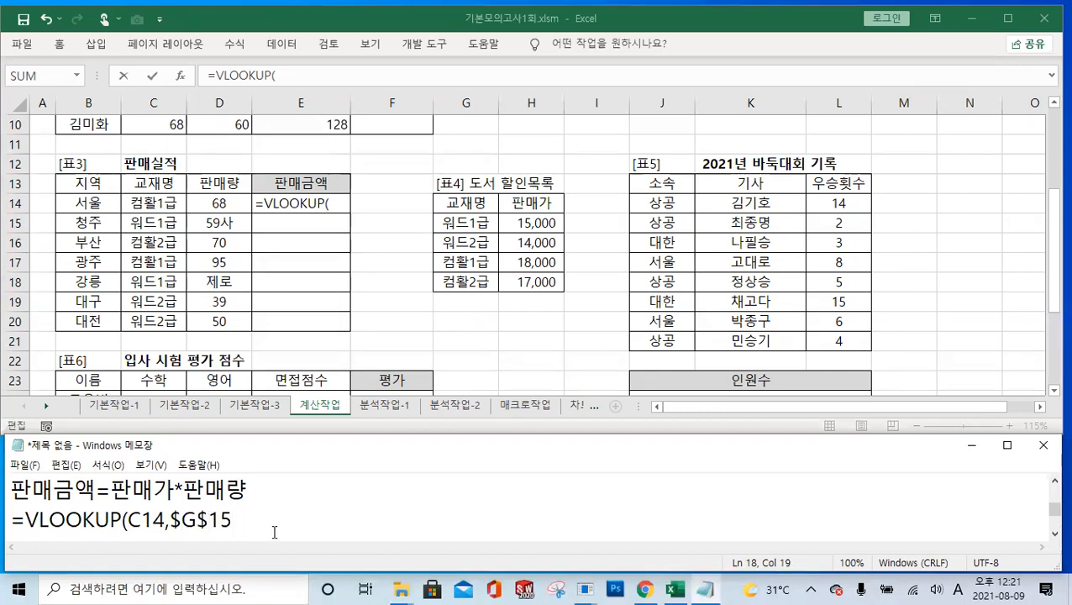
Extend the table range in the VLOOKUP note to :$H$18 and select the whole range text.
{"action": "type", "text": ":$G$"}
{"action": "key", "text": "Left"}
{"action": "key", "text": "BackSpace"}
{"action": "type", "text": "H"}
{"action": "left_click", "coordinate": [288, 523]}
{"action": "type", "text": "18"}
{"action": "left_click_drag", "start_coordinate": [170, 520], "coordinate": [309, 516]}
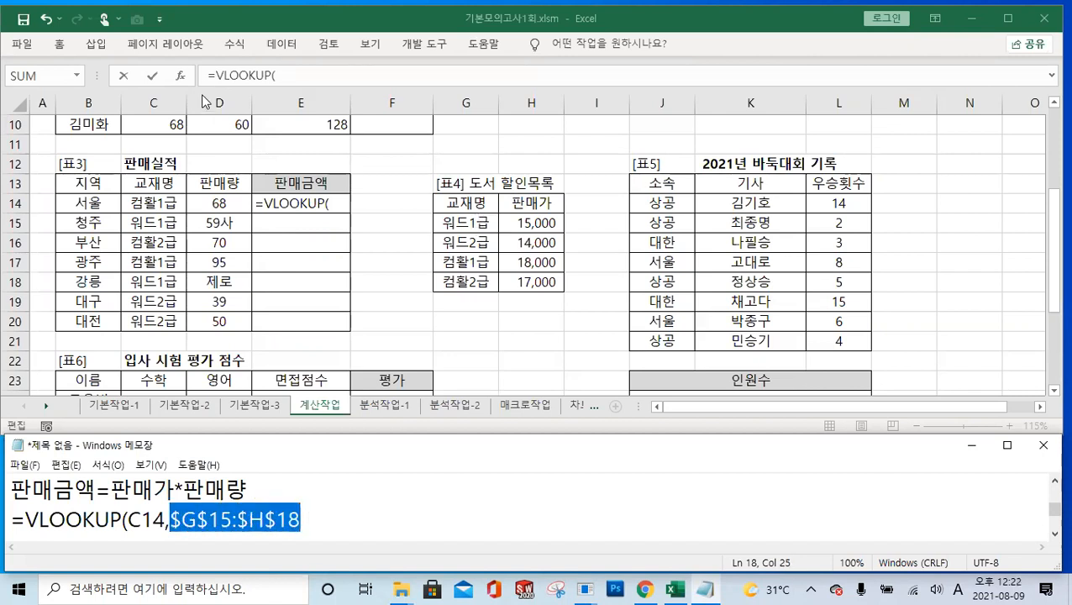
Switch to Excel and add lookup value C14 and the absolute table range $G$15:$H$18 to the VLOOKUP formula in E14.
{"action": "left_click", "coordinate": [296, 75]}
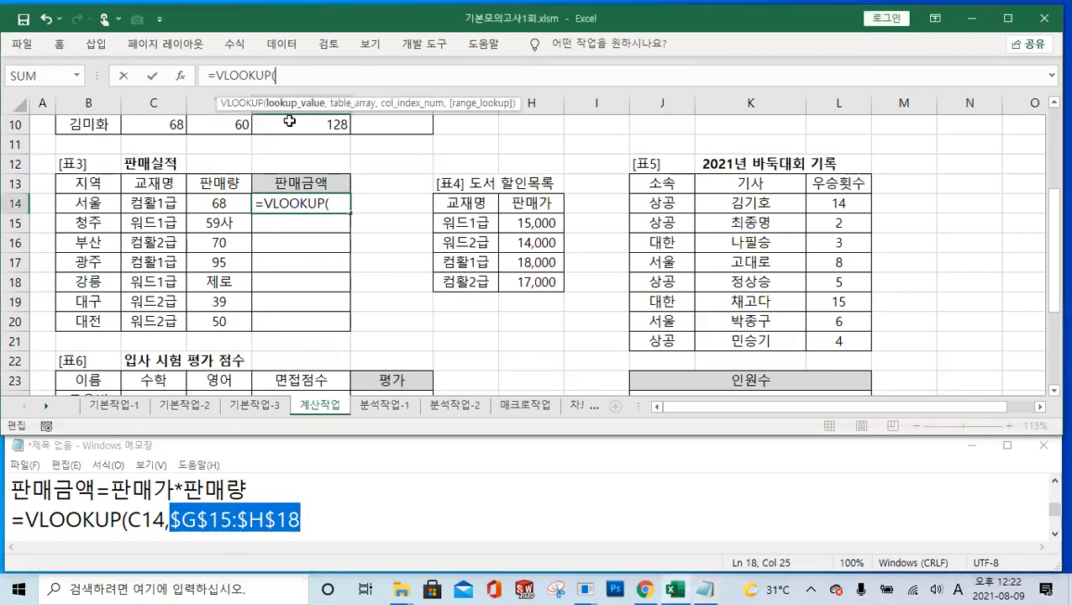
{"action": "left_click", "coordinate": [164, 202]}
{"action": "type", "text": ","}
{"action": "left_click", "coordinate": [469, 223]}
{"action": "left_click_drag", "start_coordinate": [510, 222], "coordinate": [538, 282]}
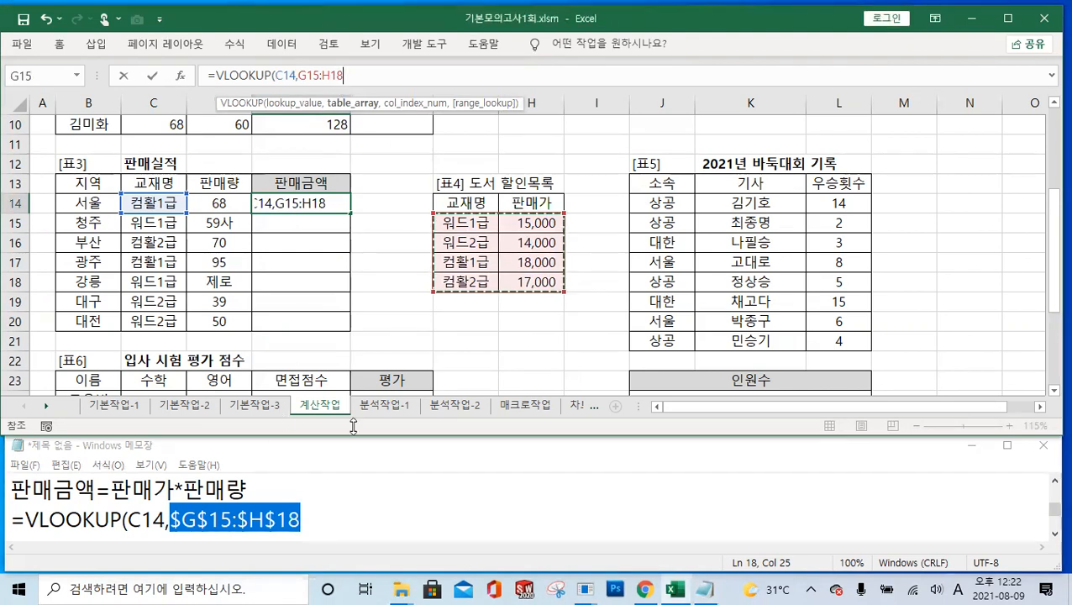
{"action": "key", "text": "F4"}
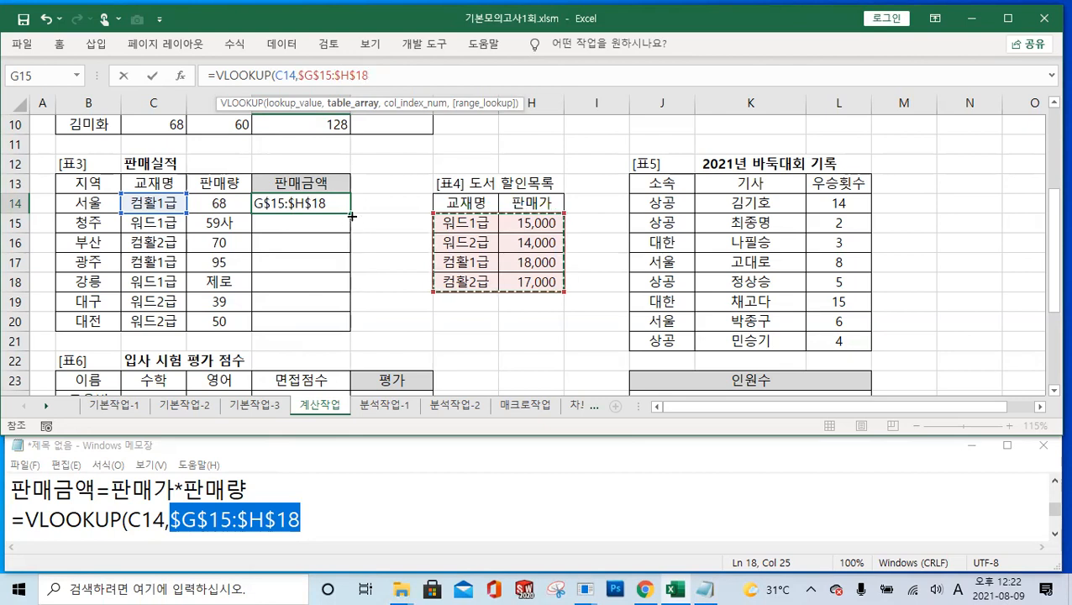
{"action": "key", "text": "ctrl"}
{"action": "key", "text": "ctrl"}
{"action": "left_click", "coordinate": [389, 75]}
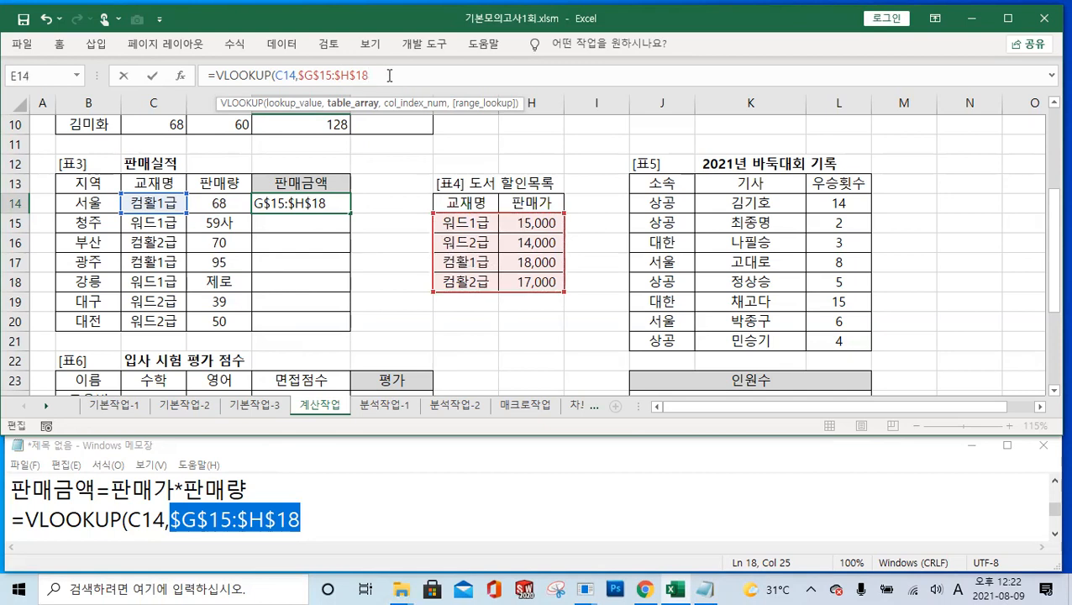
Add a comma after the table range in both the Notepad VLOOKUP line and the Excel formula in E14.
{"action": "left_click", "coordinate": [353, 519]}
{"action": "type", "text": ","}
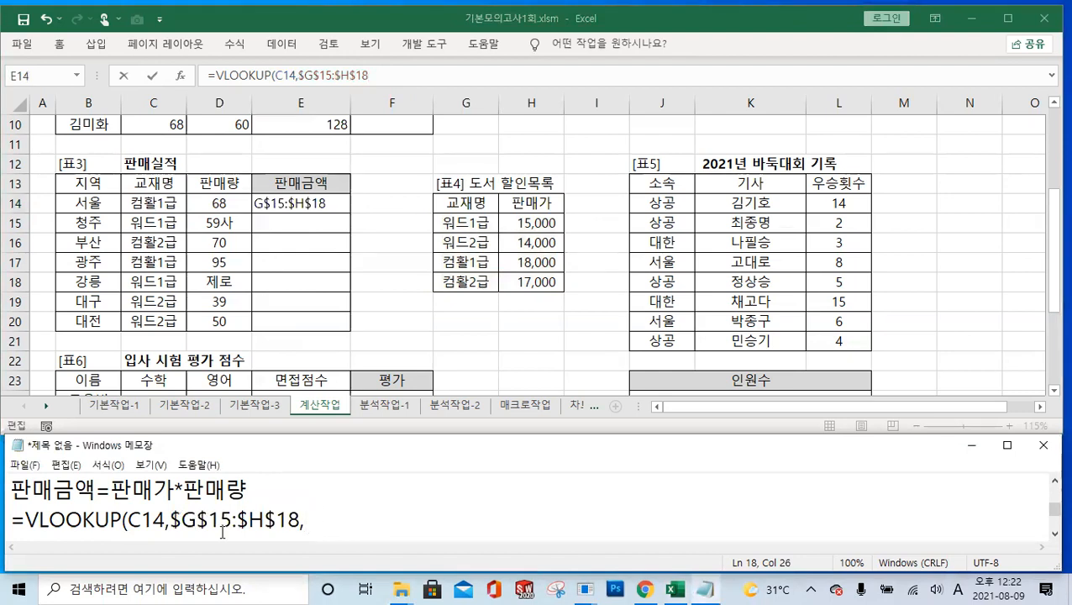
{"action": "left_click", "coordinate": [378, 74]}
{"action": "type", "text": ","}
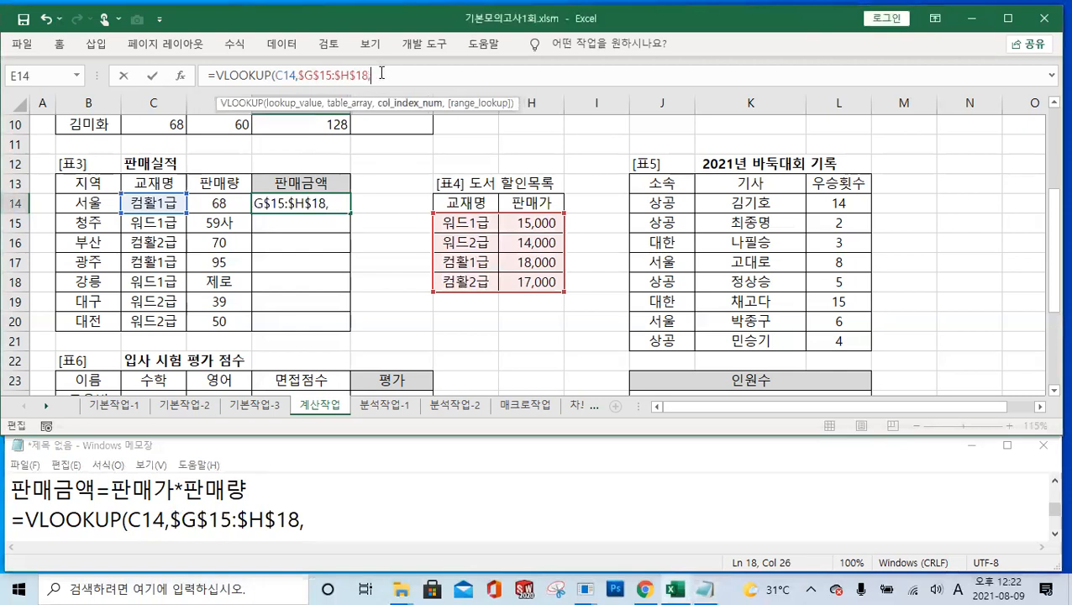
Add column index 2 and a trailing comma to both the VLOOKUP formula in E14 and the Notepad line.
{"action": "left_click", "coordinate": [391, 113]}
{"action": "key", "text": "ctrl"}
{"action": "key", "text": "ctrl"}
{"action": "key", "text": "ctrl"}
{"action": "key", "text": "ctrl"}
{"action": "key", "text": "ctrl"}
{"action": "key", "text": "ctrl"}
{"action": "key", "text": "ctrl"}
{"action": "key", "text": "ctrl"}
{"action": "type", "text": "2"}
{"action": "left_click", "coordinate": [334, 522]}
{"action": "type", "text": "2,"}
{"action": "left_click", "coordinate": [386, 74]}
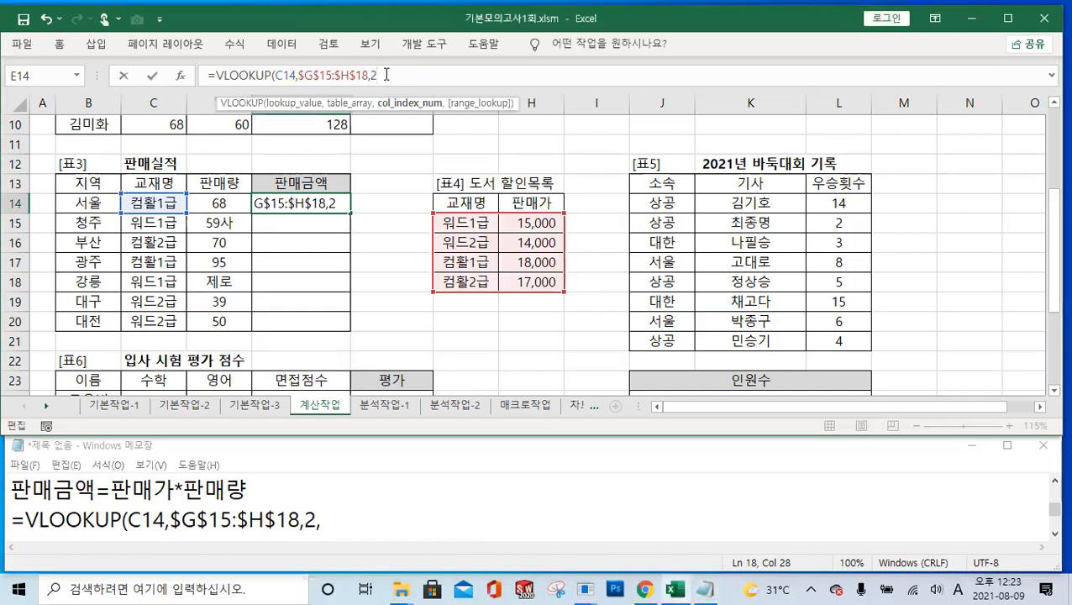
{"action": "type", "text": ","}
Complete the VLOOKUP in E14 with the exact-match option FALSE and fill the formula down to E20.
{"action": "key", "text": "ctrl"}
{"action": "key", "text": "ctrl"}
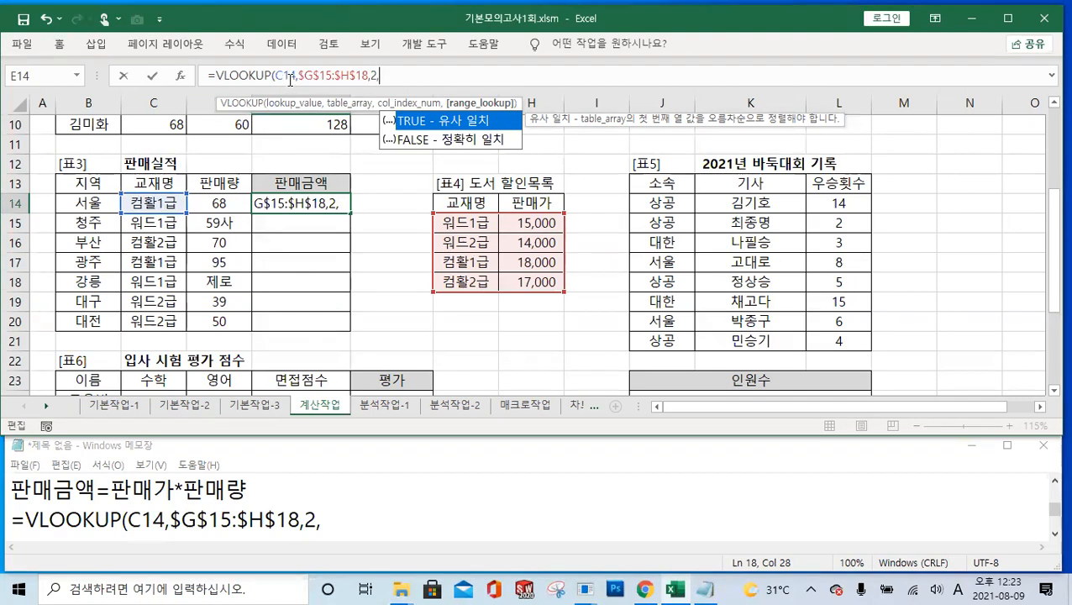
{"action": "double_click", "coordinate": [473, 141]}
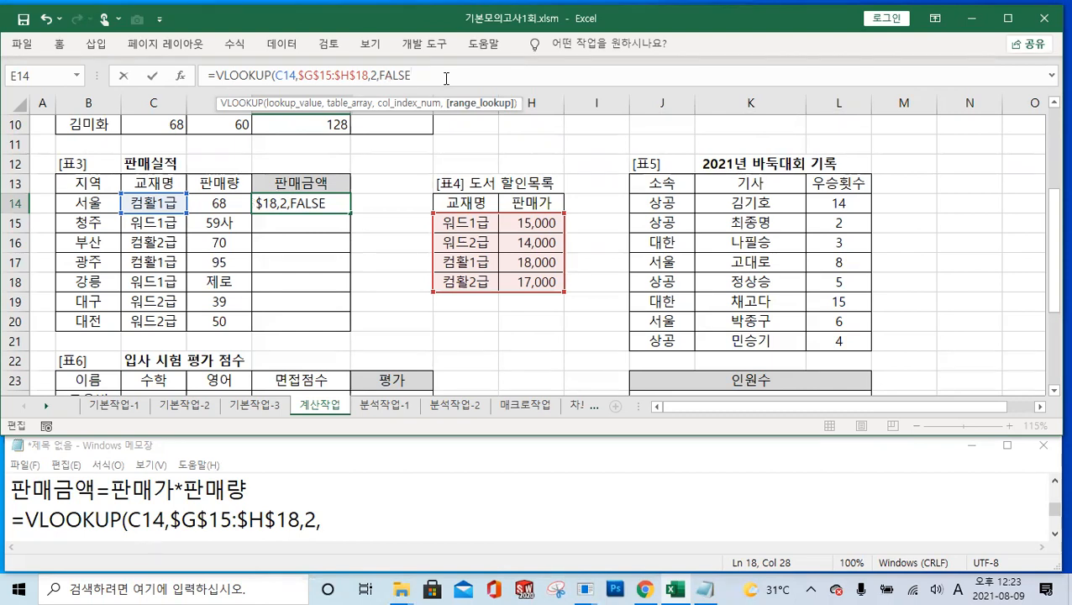
{"action": "type", "text": ")"}
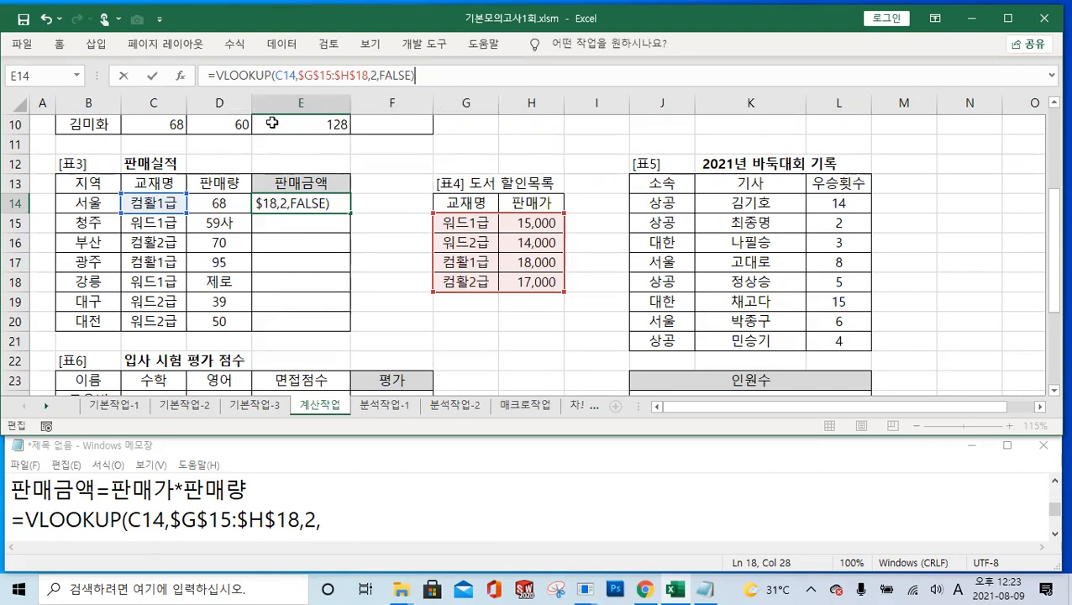
{"action": "left_click", "coordinate": [152, 76]}
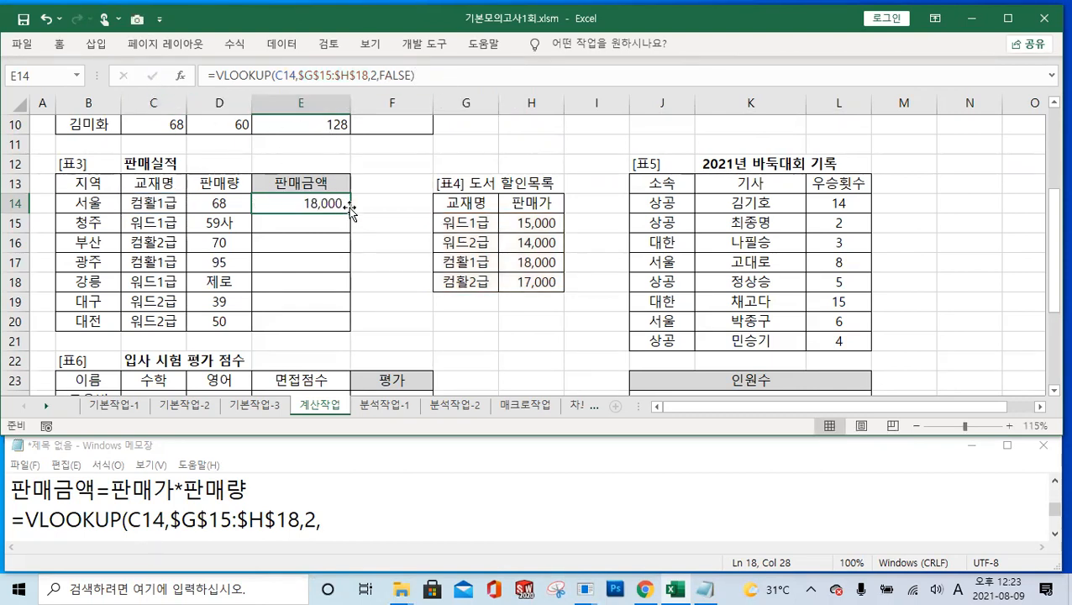
{"action": "left_click_drag", "start_coordinate": [351, 213], "coordinate": [352, 331]}
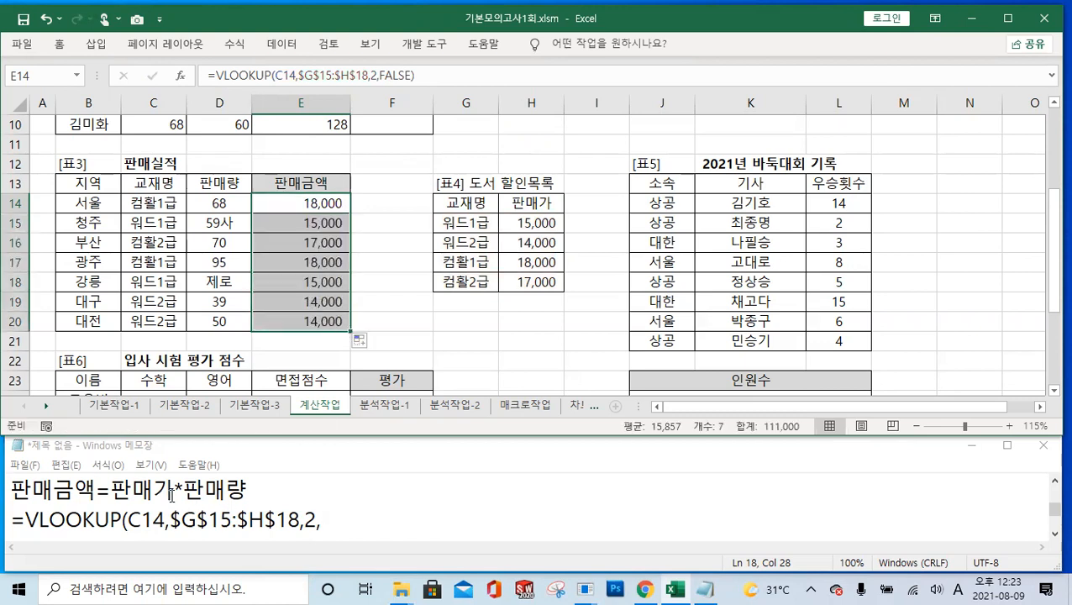
Switch to Notepad and finish the VLOOKUP note with 0)*D14.
{"action": "left_click_drag", "start_coordinate": [174, 494], "coordinate": [133, 492]}
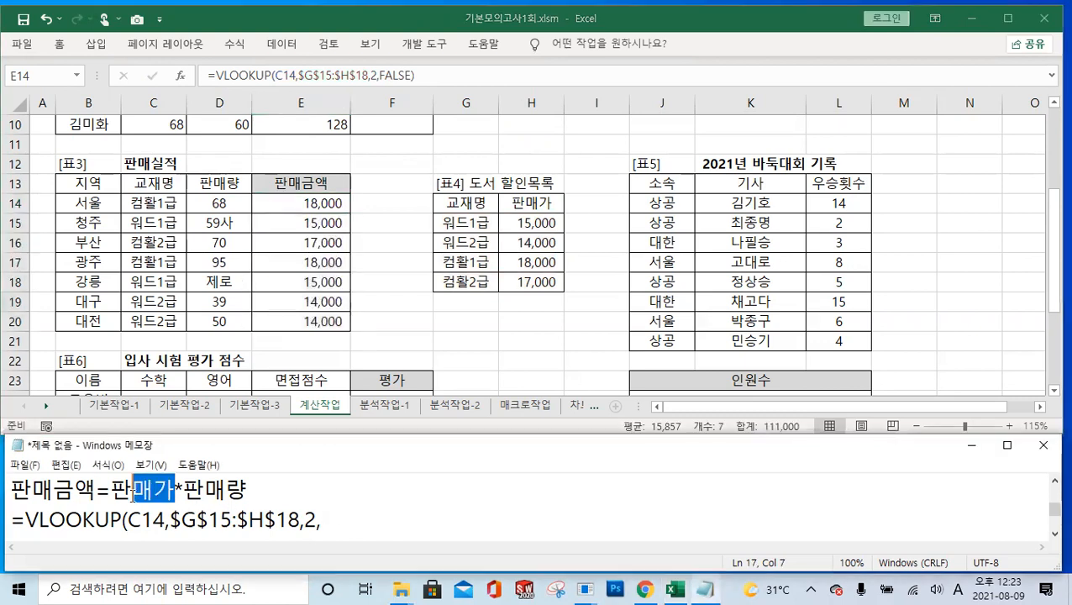
{"action": "left_click", "coordinate": [346, 523]}
{"action": "type", "text": "0)"}
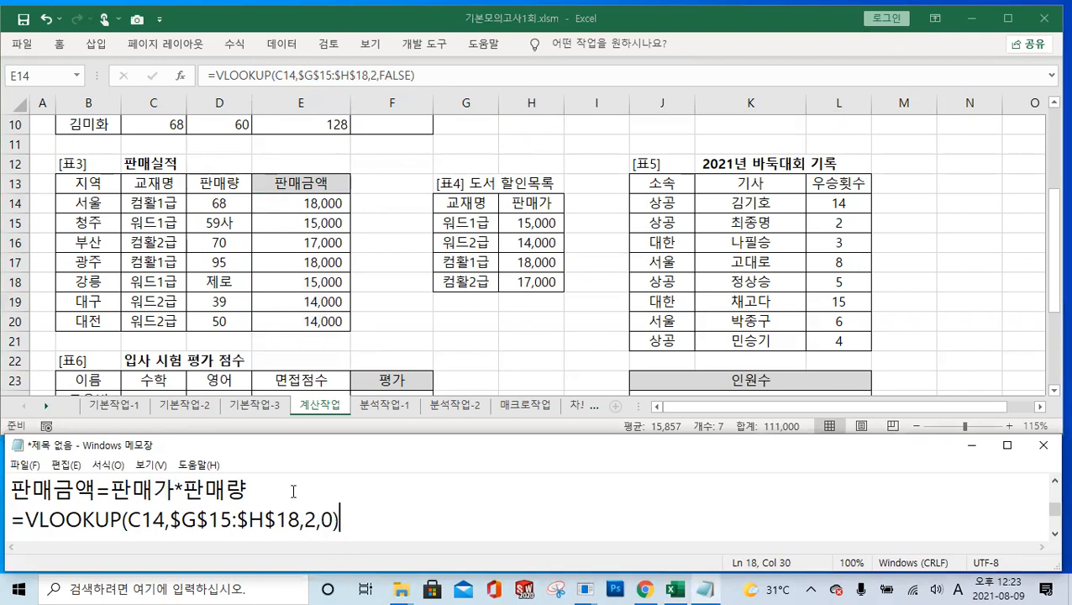
{"action": "type", "text": "*"}
{"action": "type", "text": "D14"}
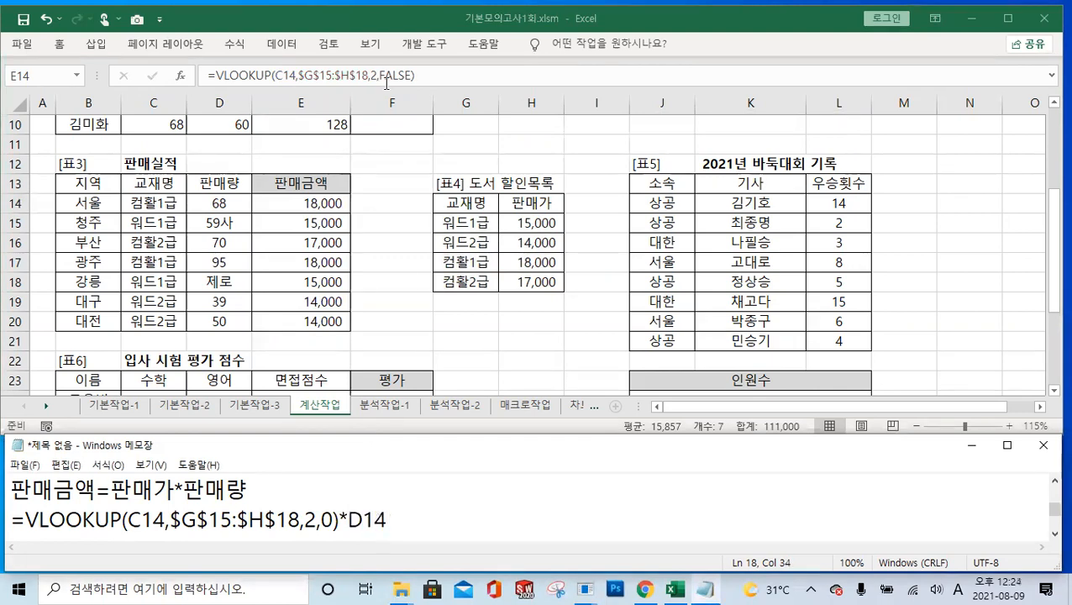
Switch to Excel, multiply the VLOOKUP in E14 by D14, and fill the formula down to E20.
{"action": "left_click", "coordinate": [423, 75]}
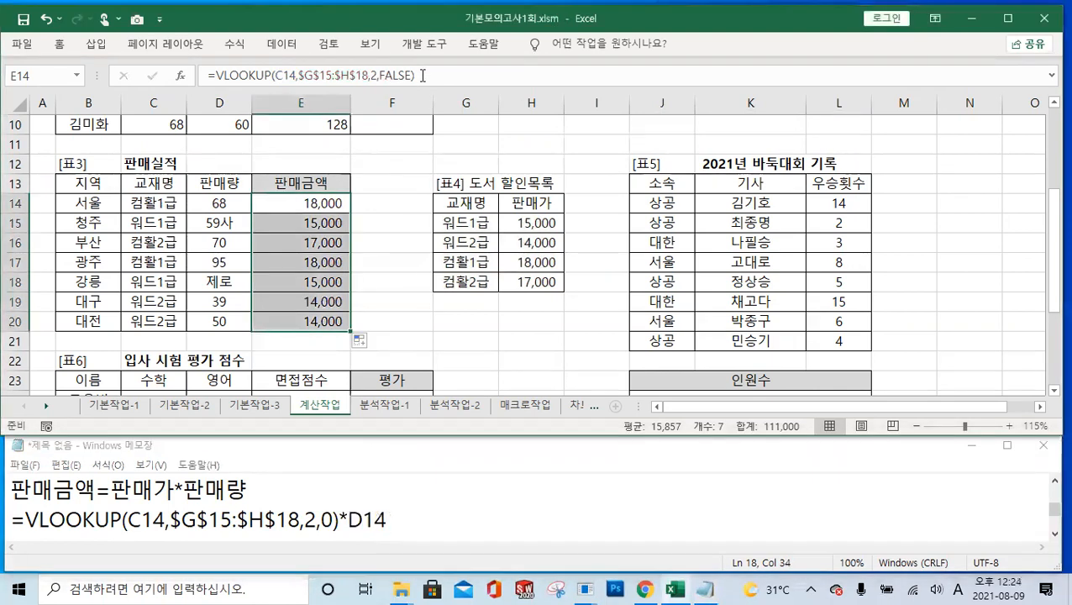
{"action": "left_click", "coordinate": [422, 76]}
{"action": "key", "text": "Escape"}
{"action": "left_click", "coordinate": [328, 209]}
{"action": "left_click", "coordinate": [433, 70]}
{"action": "type", "text": "*"}
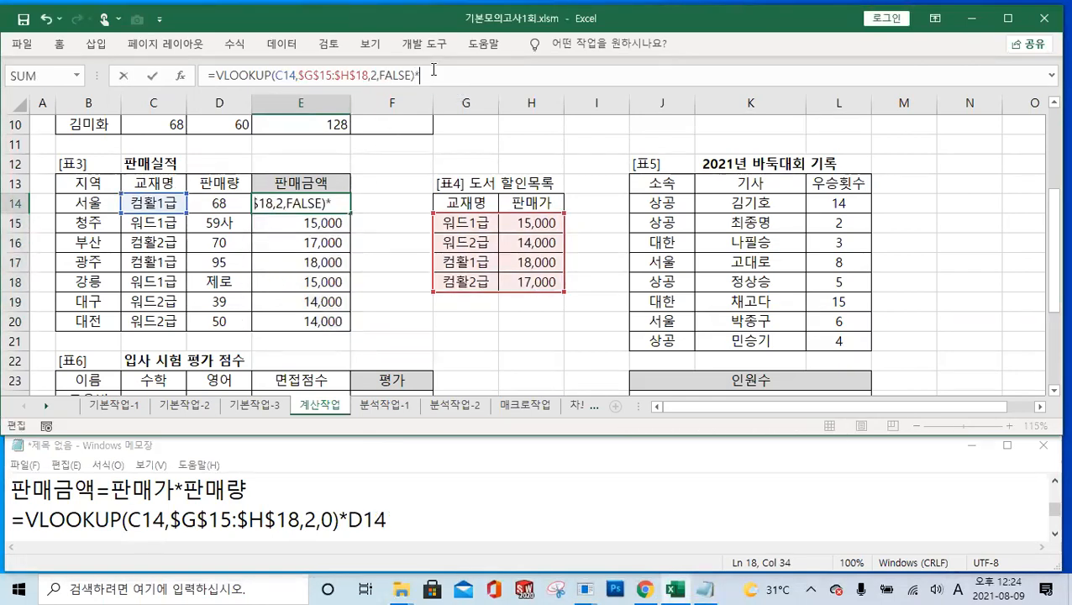
{"action": "left_click", "coordinate": [220, 205]}
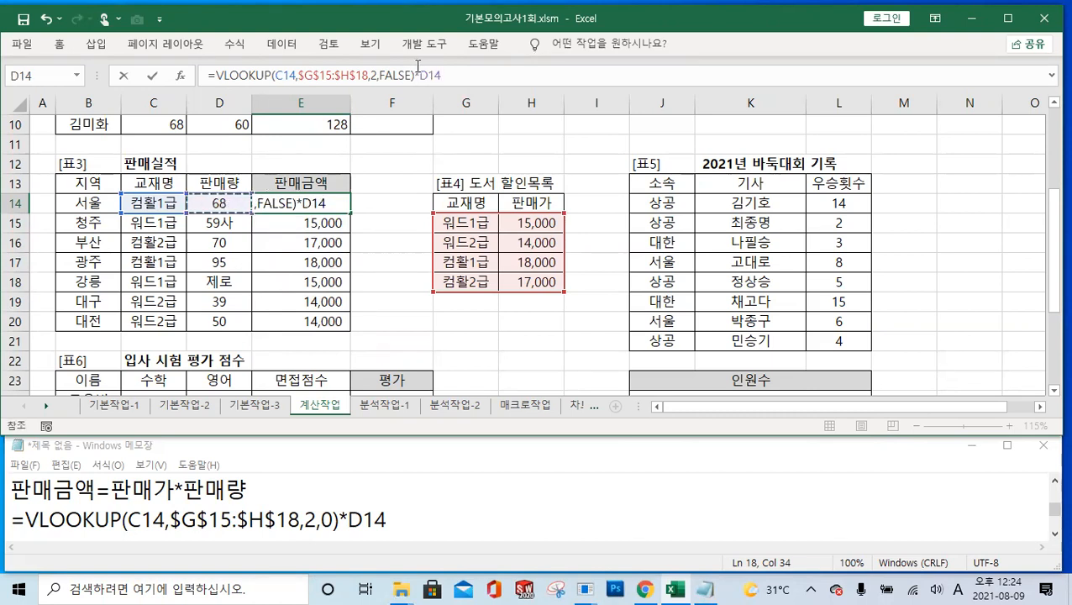
{"action": "left_click", "coordinate": [152, 76]}
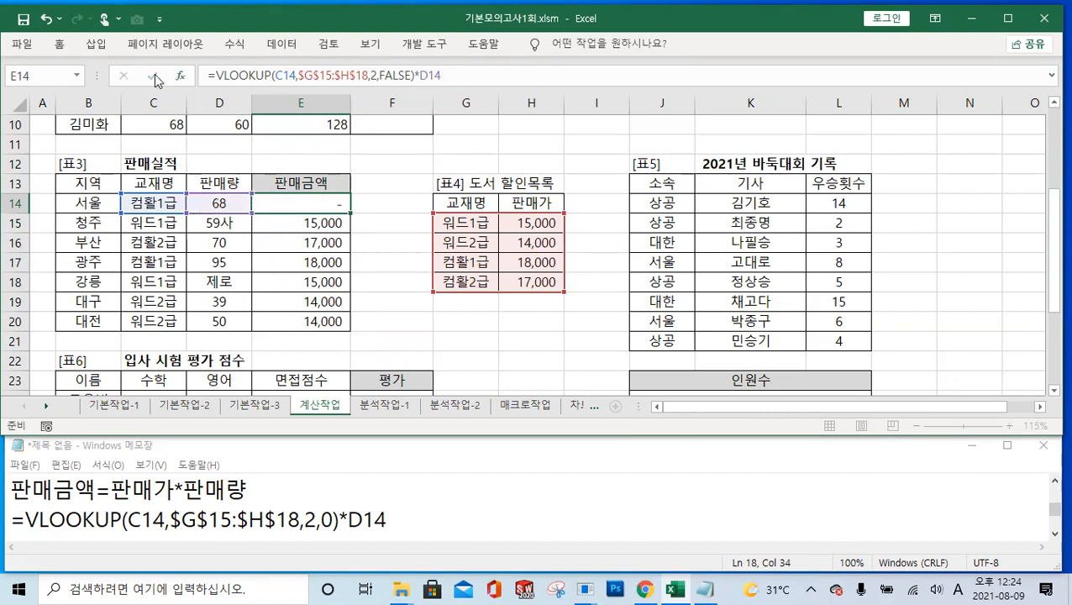
{"action": "left_click_drag", "start_coordinate": [351, 213], "coordinate": [351, 333]}
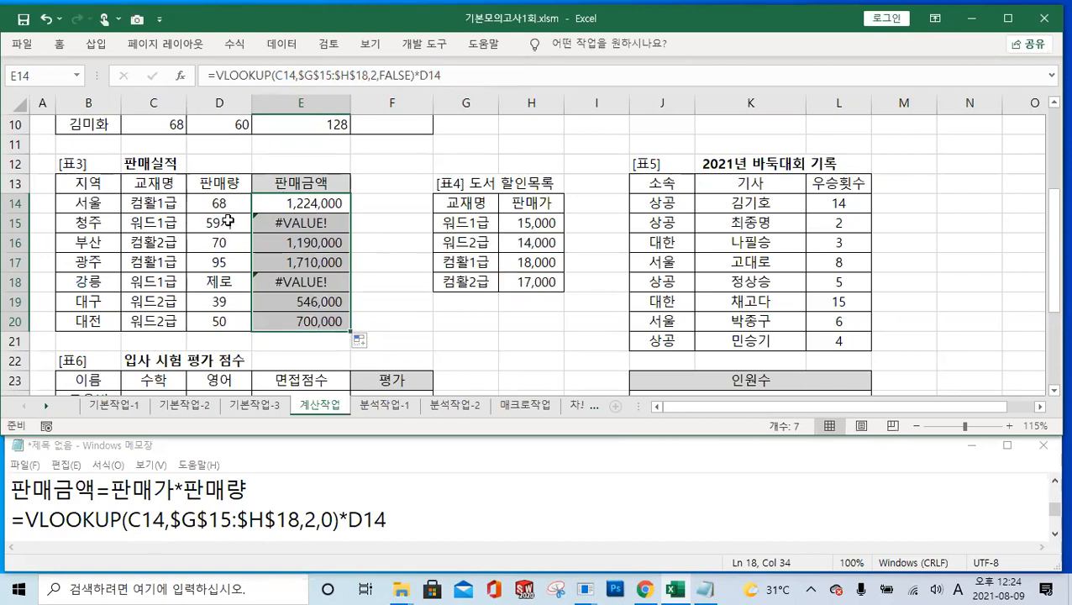
{"action": "key", "text": "ctrl"}
{"action": "key", "text": "ctrl"}
{"action": "key", "text": "ctrl"}
{"action": "key", "text": "ctrl"}
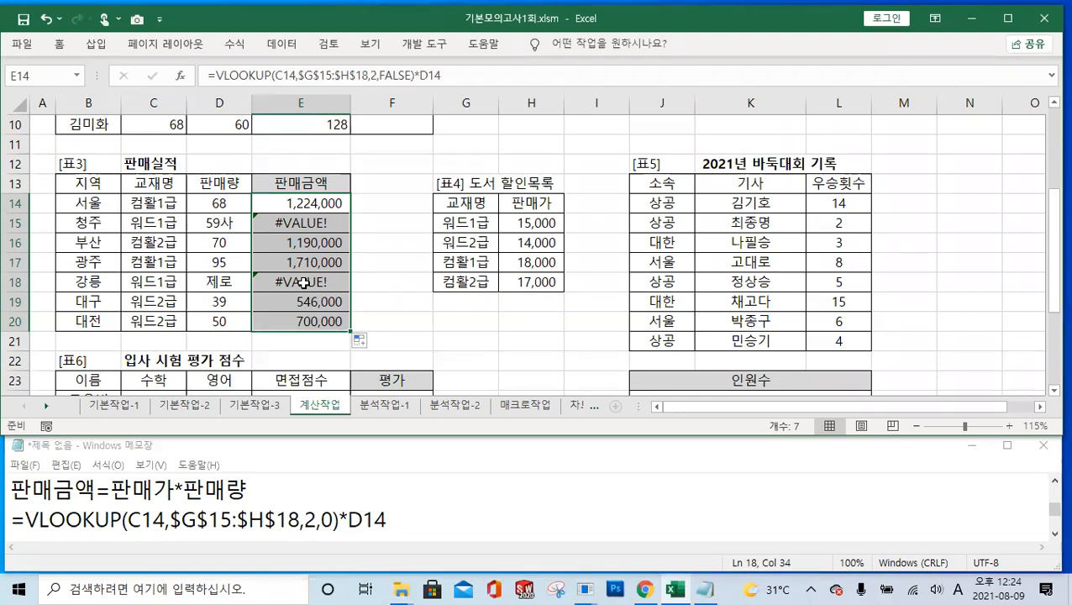
Switch to Notepad and insert IFERROR( before VLOOKUP in the 판매금액 formula note.
{"action": "left_click", "coordinate": [25, 520]}
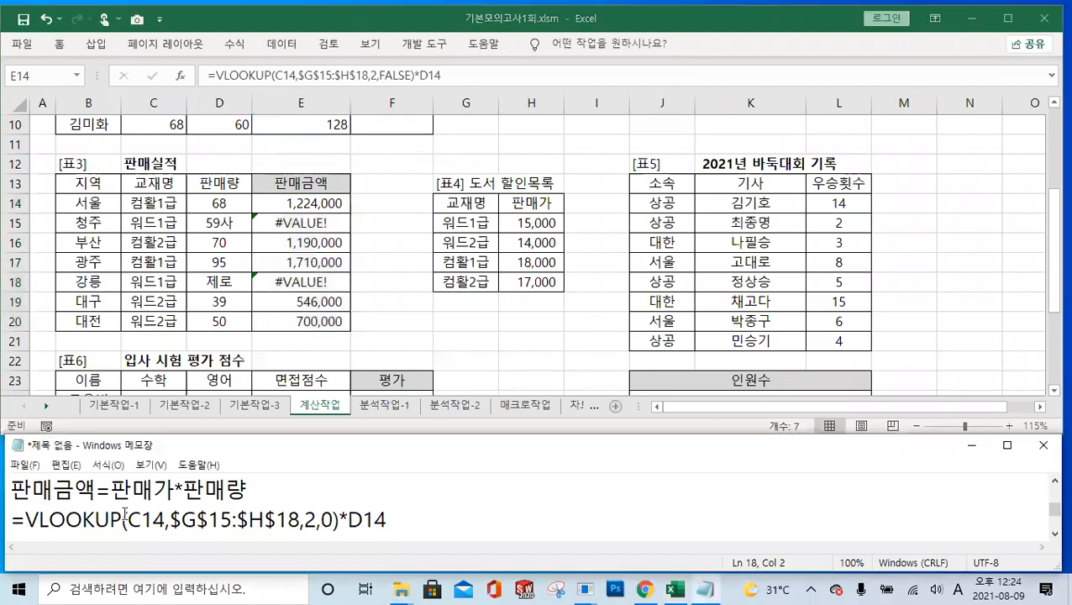
{"action": "type", "text": "IF"}
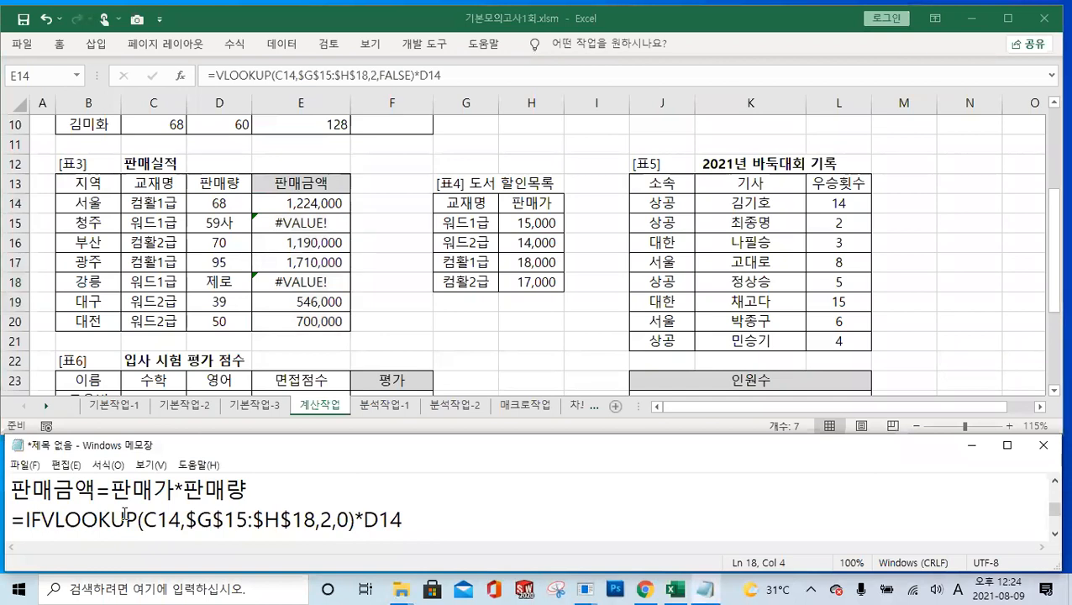
{"action": "type", "text": "ERROR"}
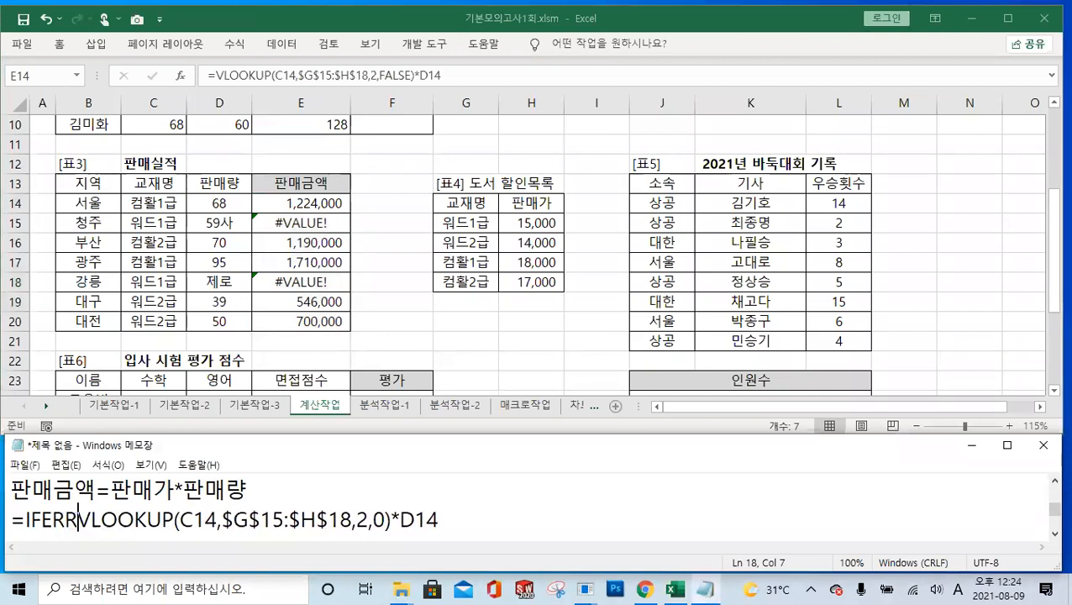
{"action": "type", "text": "("}
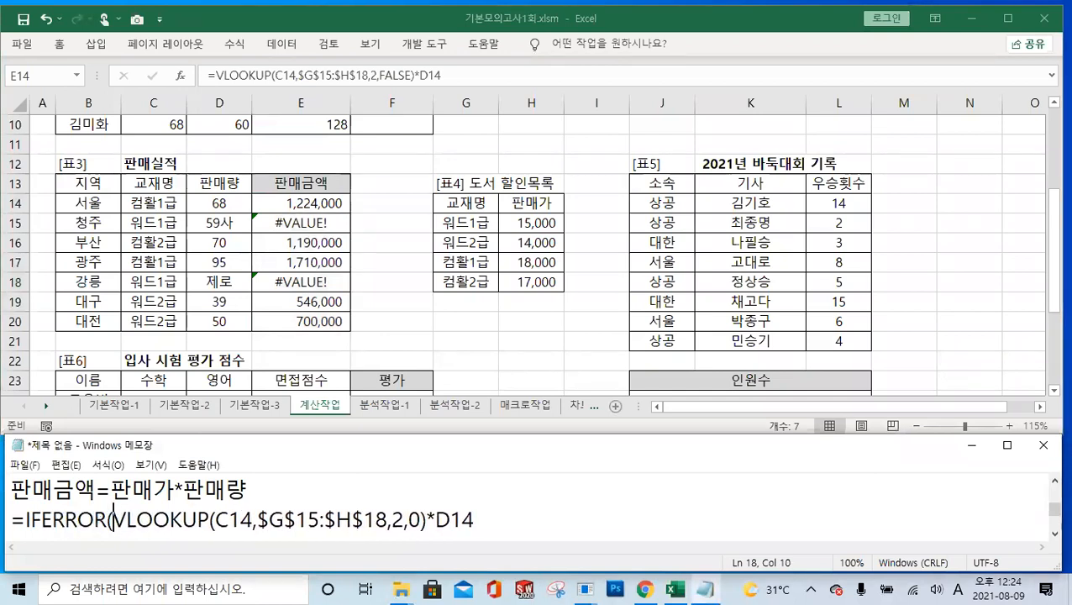
Close the IFERROR note with the error value "판매량오류" after D14.
{"action": "left_click", "coordinate": [491, 512]}
{"action": "type", "text": ","}
{"action": "type", "text": "\"V"}
{"action": "key", "text": "BackSpace"}
{"action": "key", "text": "Hangul"}
{"action": "type", "text": "판맬량오류"}
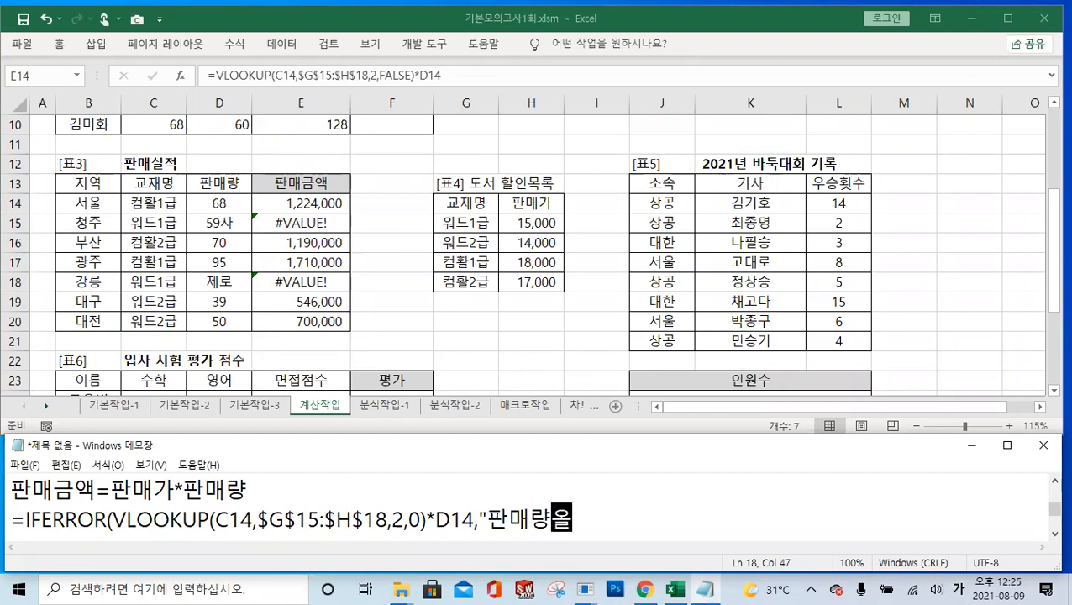
{"action": "type", "text": "\")"}
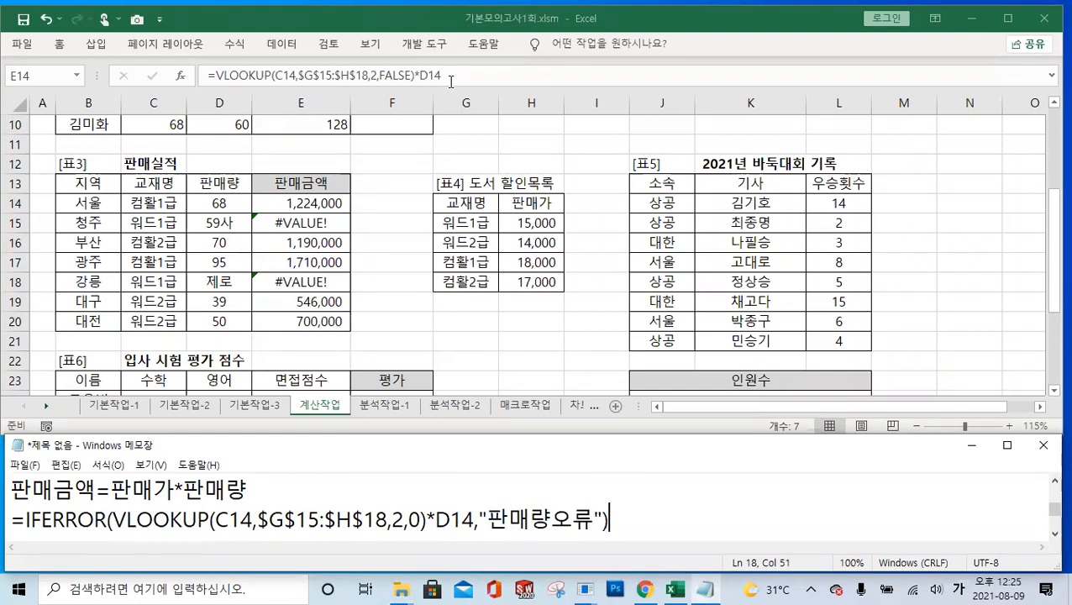
Switch to Excel and insert the IFERROR function before VLOOKUP in the E14 formula.
{"action": "left_click", "coordinate": [373, 66]}
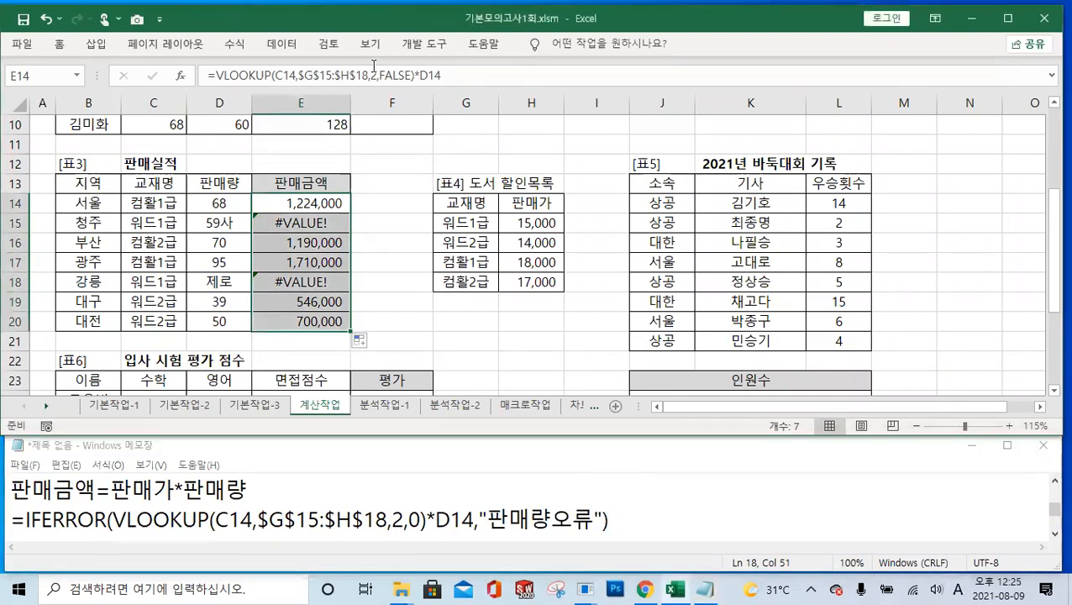
{"action": "left_click", "coordinate": [232, 76]}
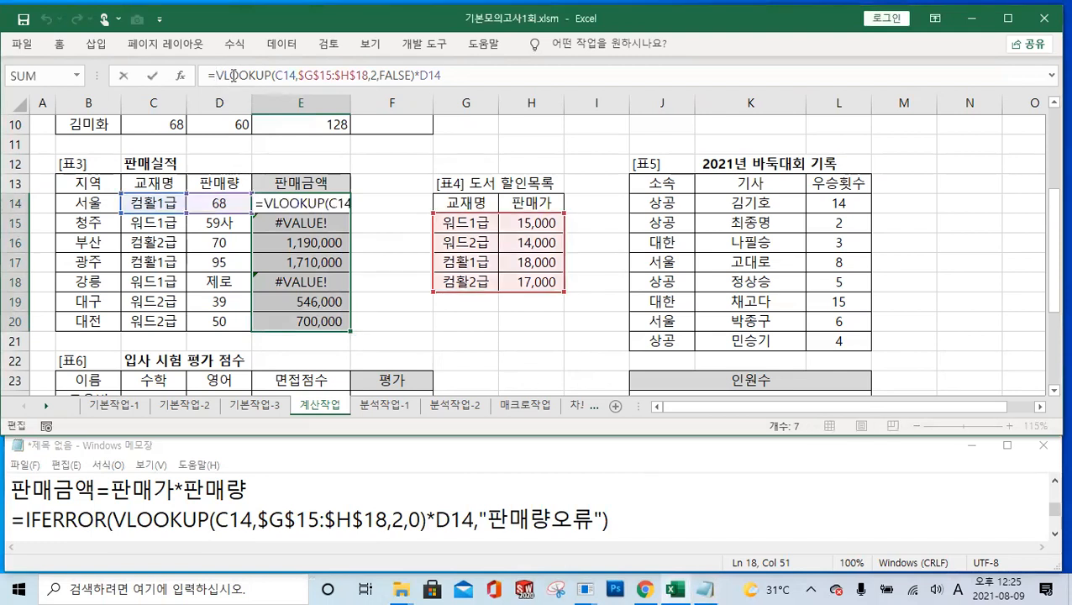
{"action": "type", "text": "ㅑ"}
{"action": "key", "text": "BackSpace"}
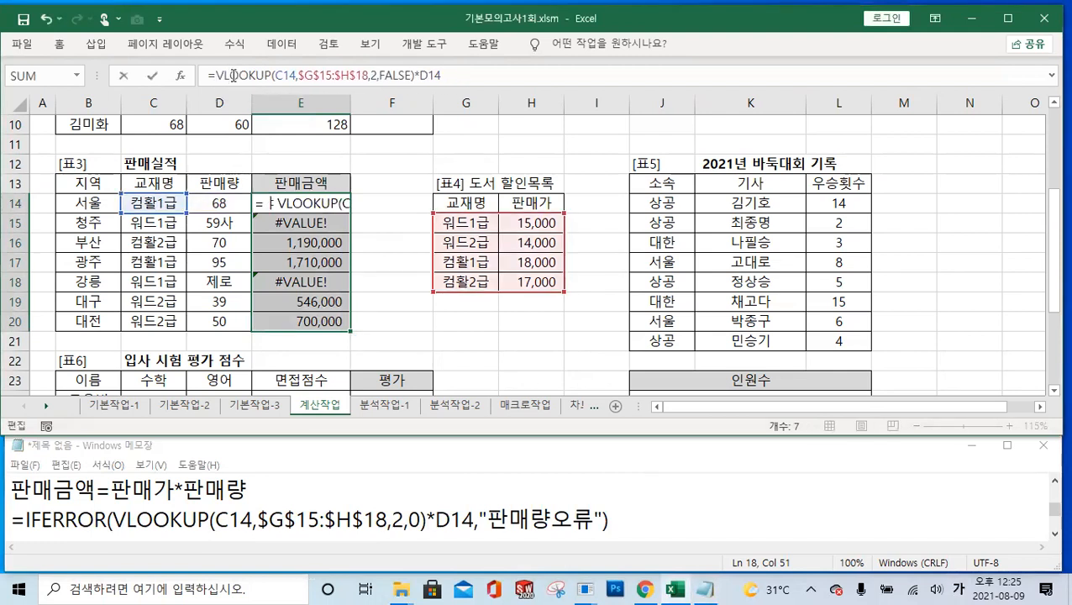
{"action": "type", "text": "IF"}
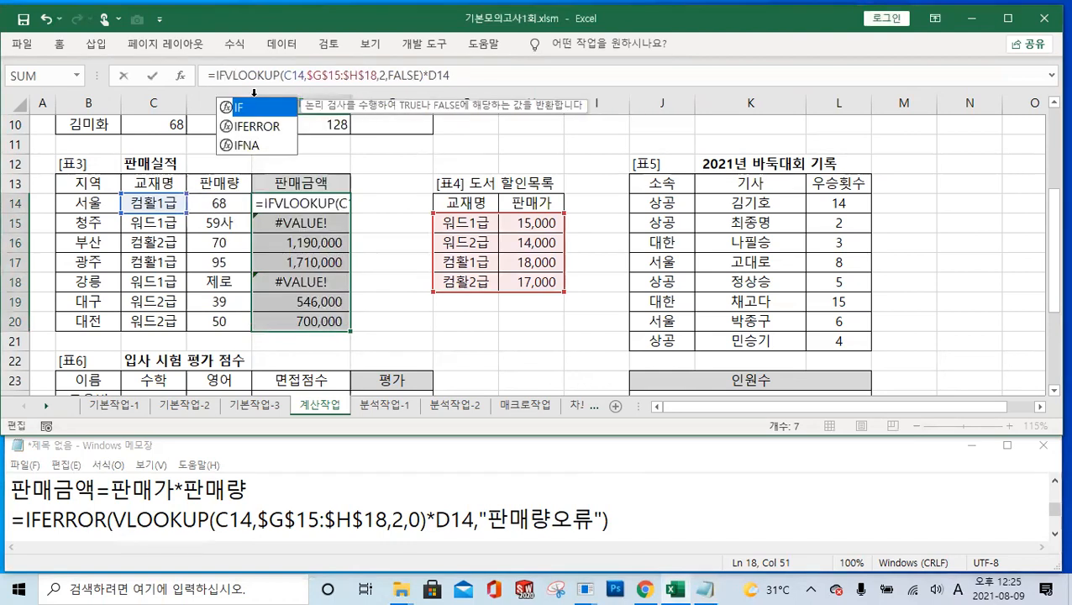
{"action": "double_click", "coordinate": [261, 126]}
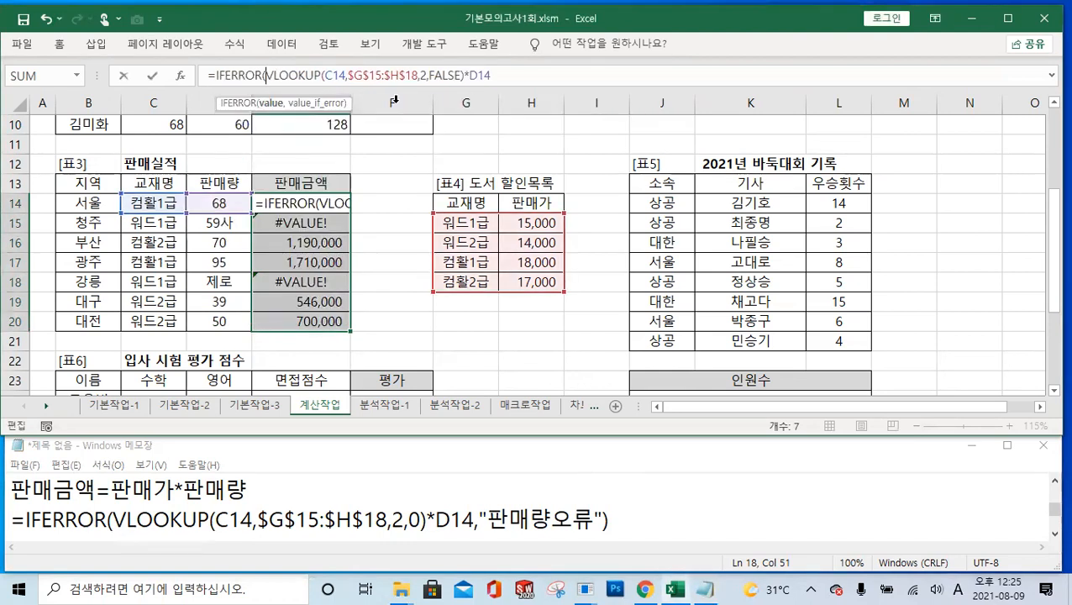
Add "판매량오류" as the IFERROR error value after D14 and enter the completed formula in E14.
{"action": "left_click", "coordinate": [537, 76]}
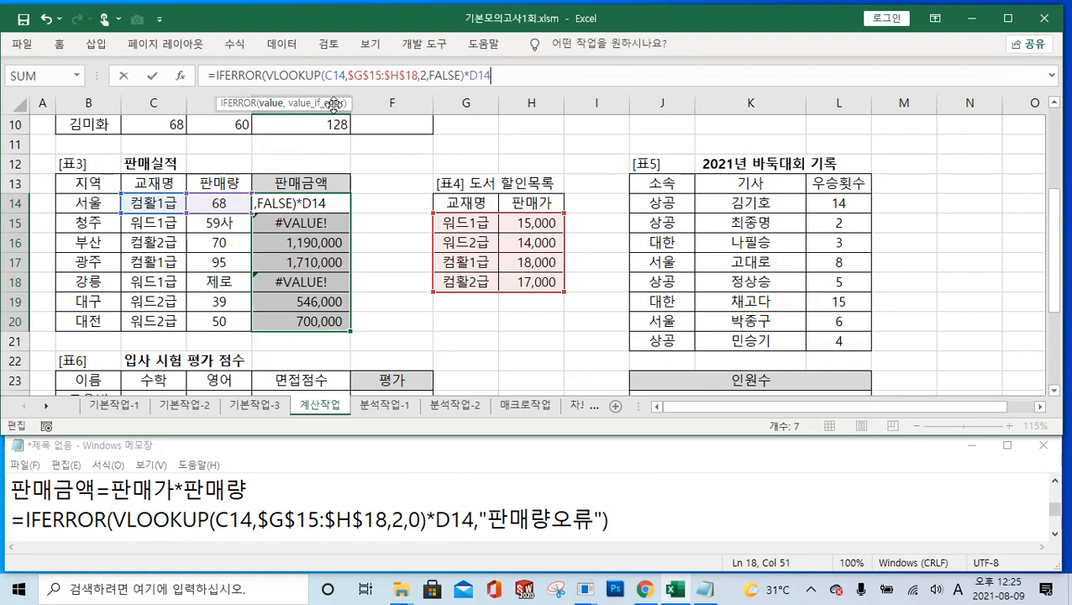
{"action": "type", "text": ","}
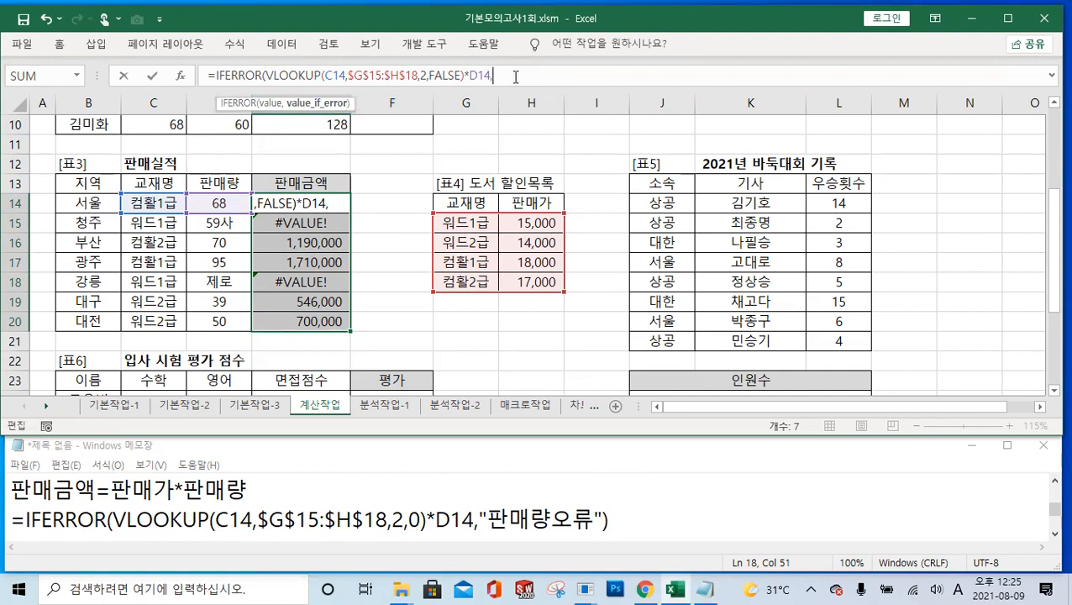
{"action": "type", "text": "\"판매량"}
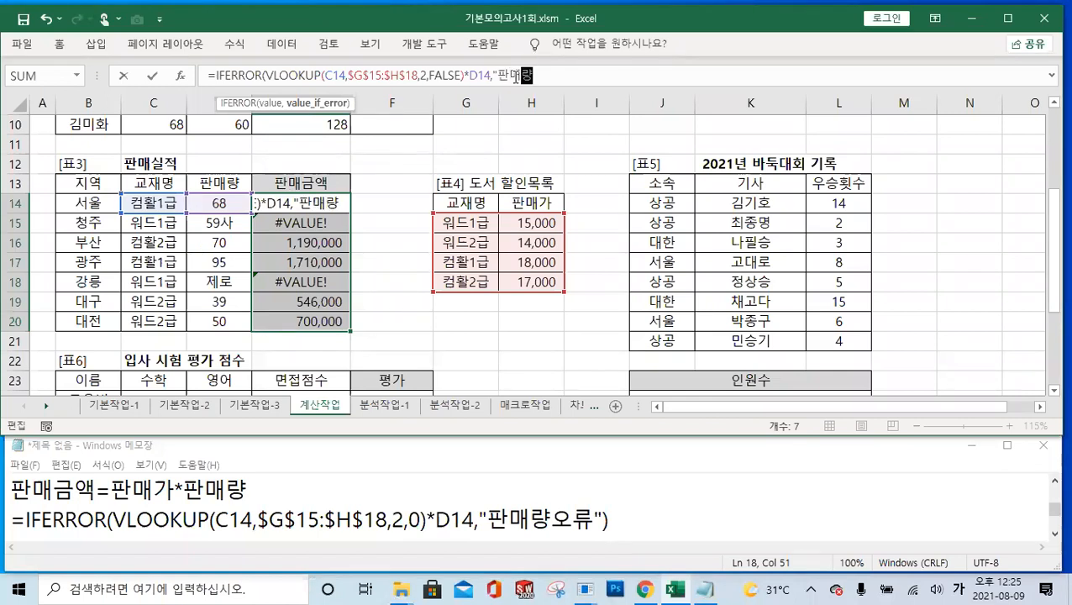
{"action": "type", "text": "오류\")"}
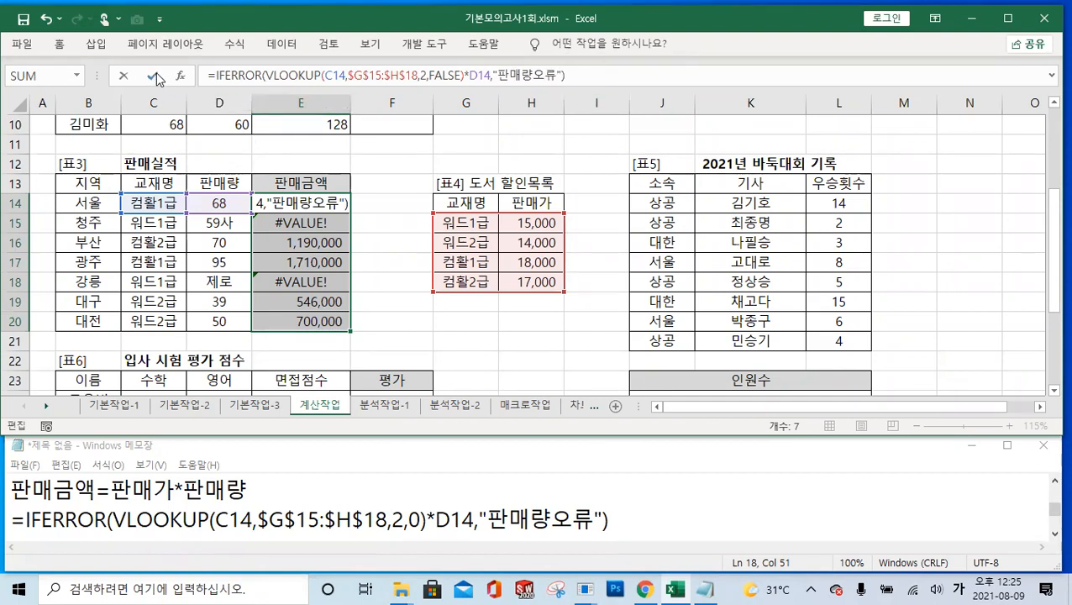
{"action": "key", "text": "Return"}
Fill the IFERROR formula from E14 down to E20, then select E20.
{"action": "left_click", "coordinate": [324, 202]}
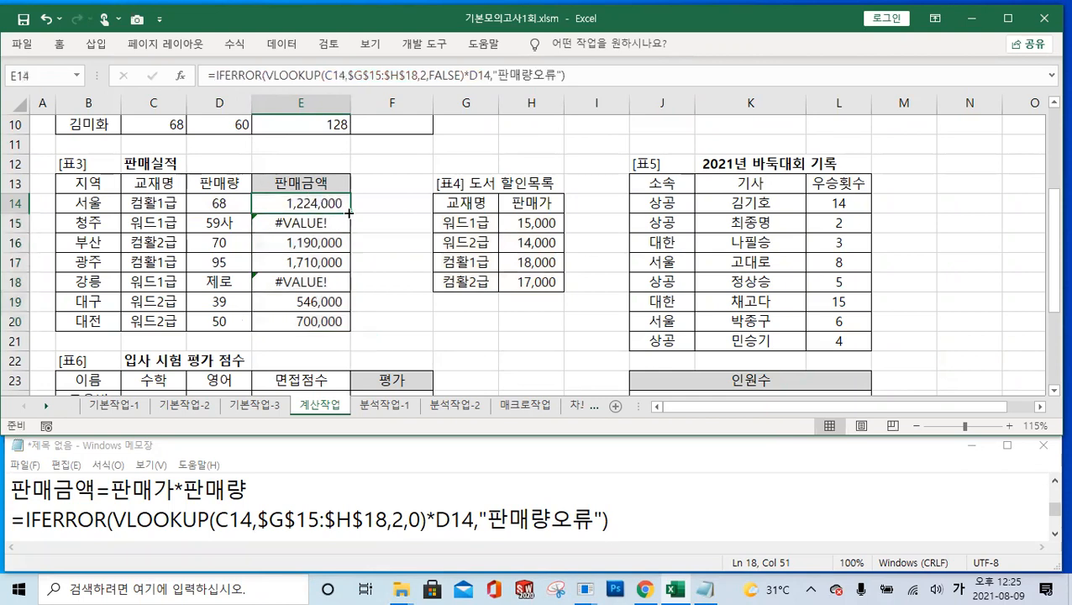
{"action": "left_click_drag", "start_coordinate": [351, 213], "coordinate": [344, 330]}
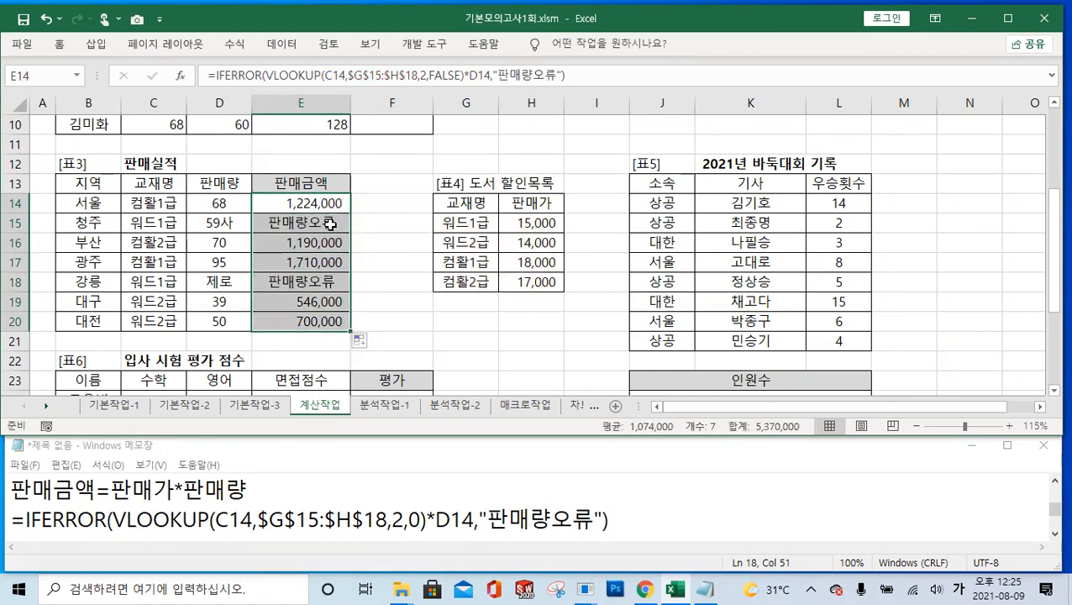
{"action": "left_click", "coordinate": [318, 321]}
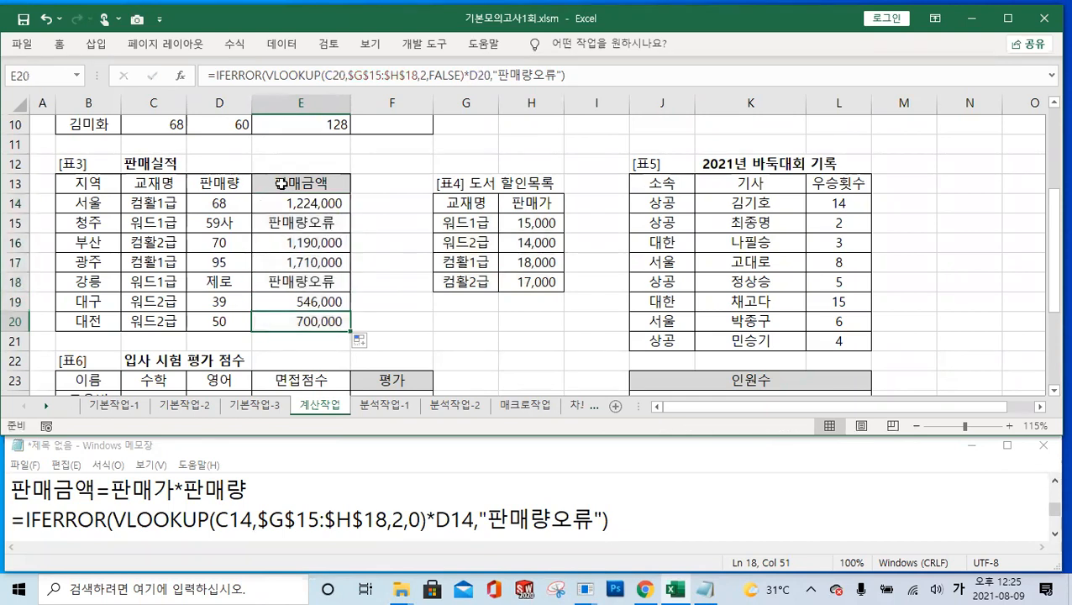
Switch to Notepad and place the cursor at the end of the IFERROR formula note.
{"action": "left_click_drag", "start_coordinate": [107, 520], "coordinate": [25, 521]}
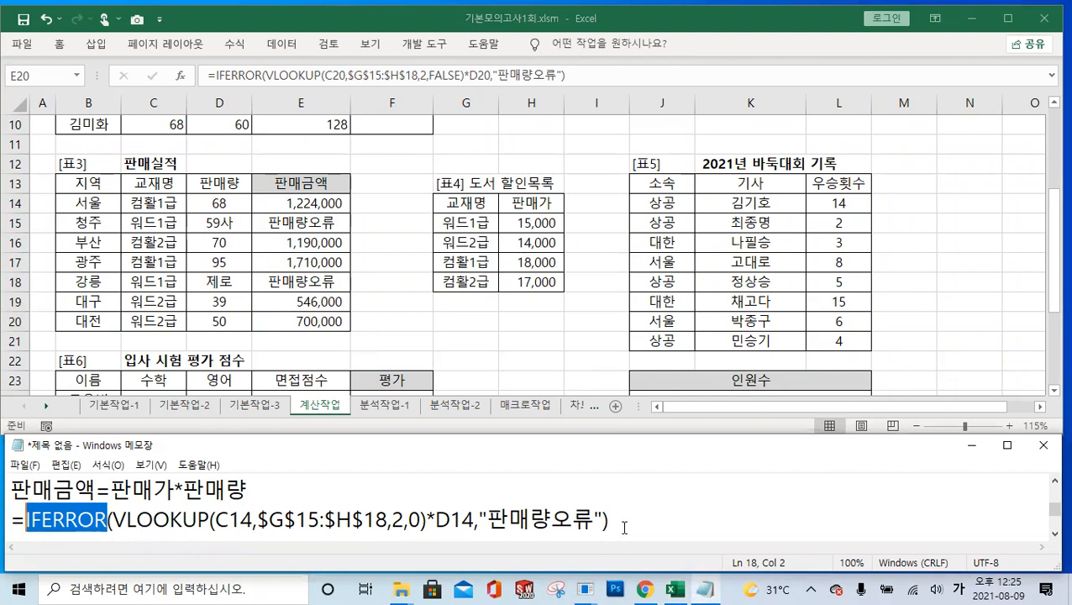
{"action": "left_click", "coordinate": [624, 527]}
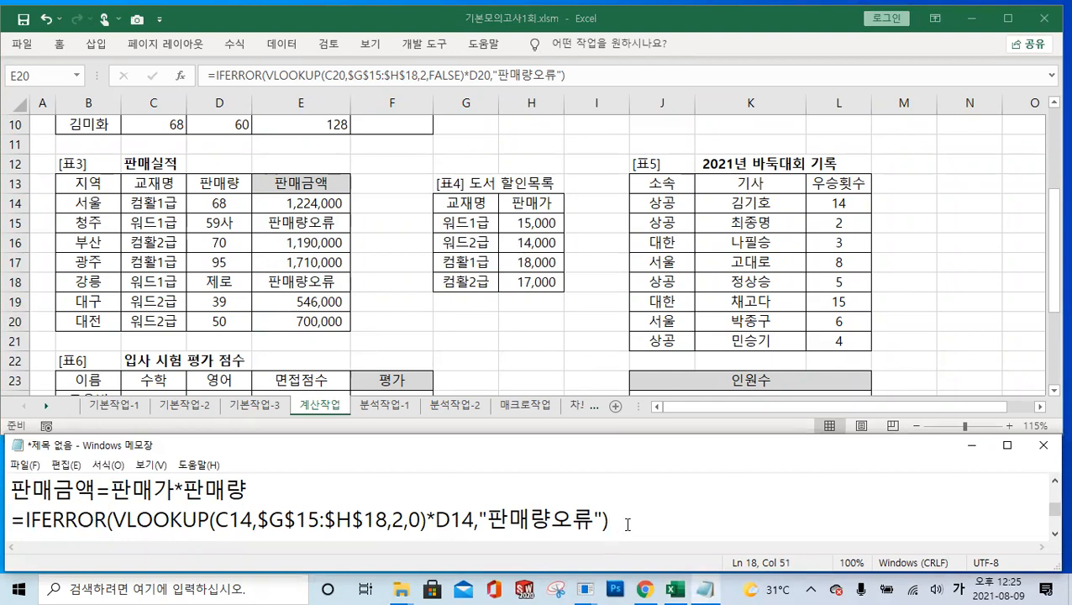
Switch to Excel and select cell J24 below the 인원수 heading under [표5].
{"action": "left_click", "coordinate": [599, 133]}
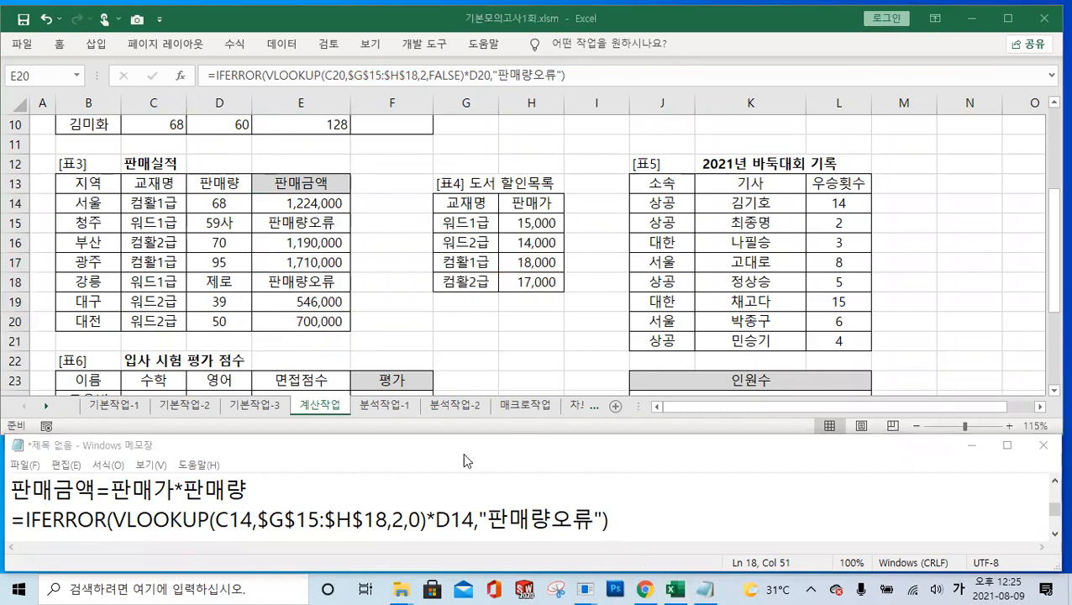
{"action": "left_click", "coordinate": [665, 528]}
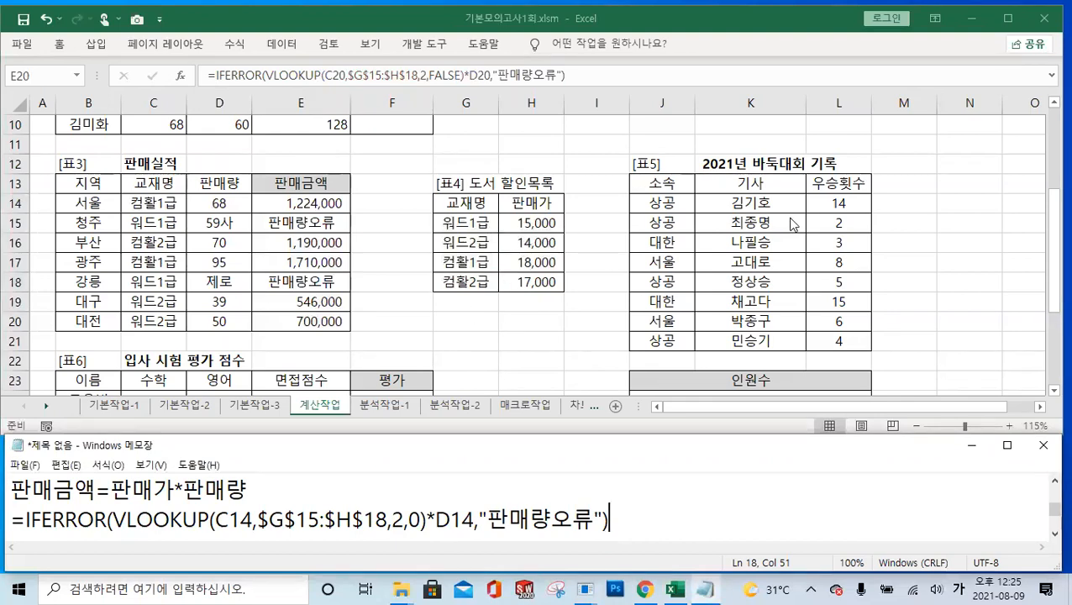
{"action": "left_click", "coordinate": [806, 304]}
{"action": "scroll", "coordinate": [686, 260], "scroll_direction": "down", "scroll_amount": 1}
{"action": "scroll", "coordinate": [761, 280], "scroll_direction": "down", "scroll_amount": 2}
{"action": "scroll", "coordinate": [762, 280], "scroll_direction": "up", "scroll_amount": 2}
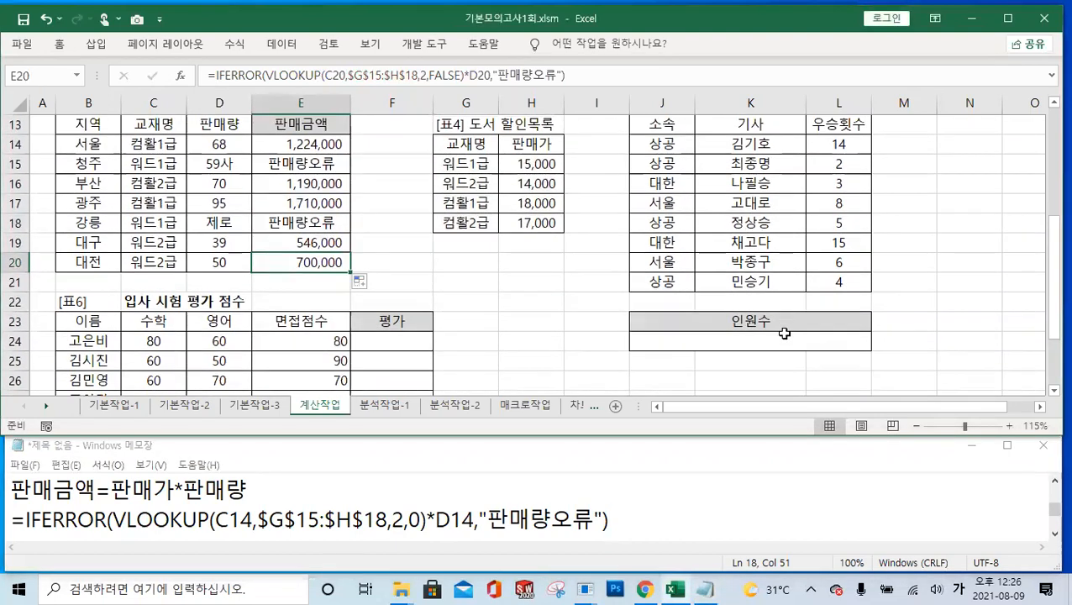
{"action": "scroll", "coordinate": [783, 334], "scroll_direction": "down", "scroll_amount": 1}
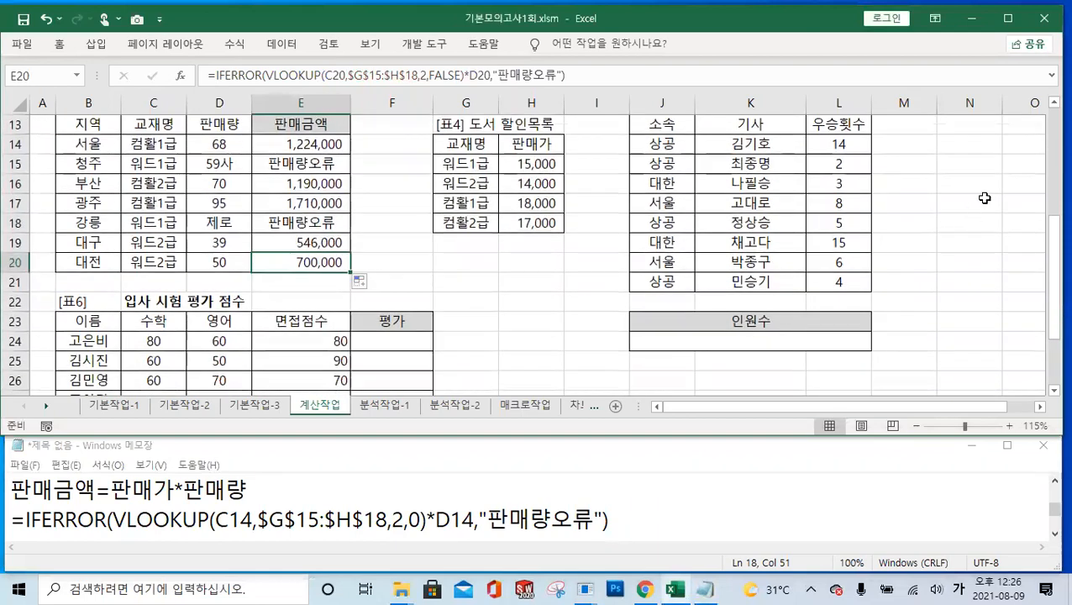
{"action": "left_click_drag", "start_coordinate": [1050, 323], "coordinate": [1051, 312]}
{"action": "left_click", "coordinate": [819, 366]}
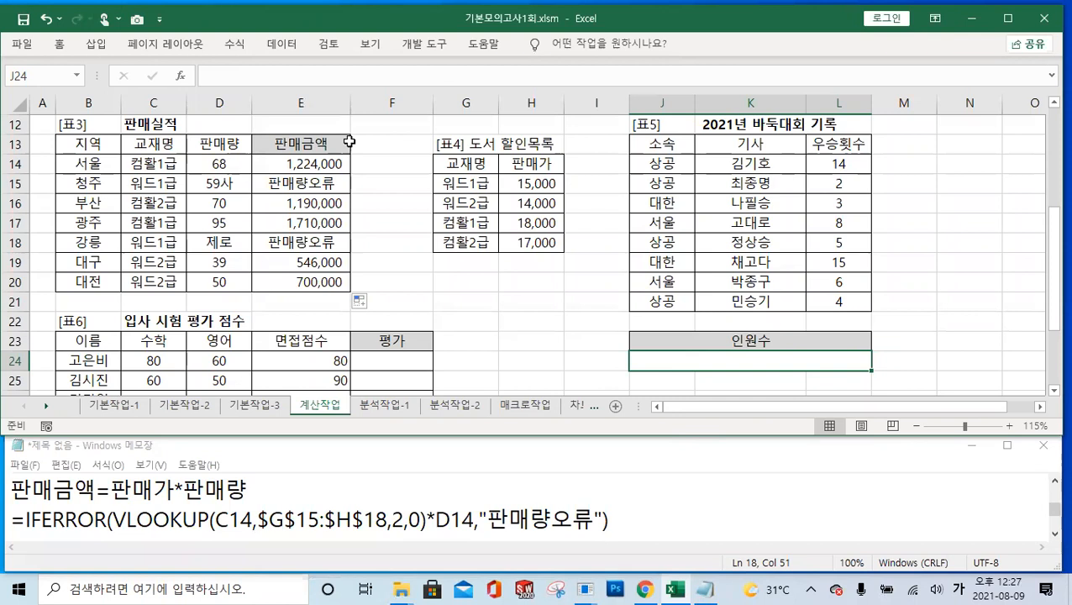
Switch to Notepad and start a new line below the IFERROR note with "=COUNTIFS(".
{"action": "left_click", "coordinate": [643, 520]}
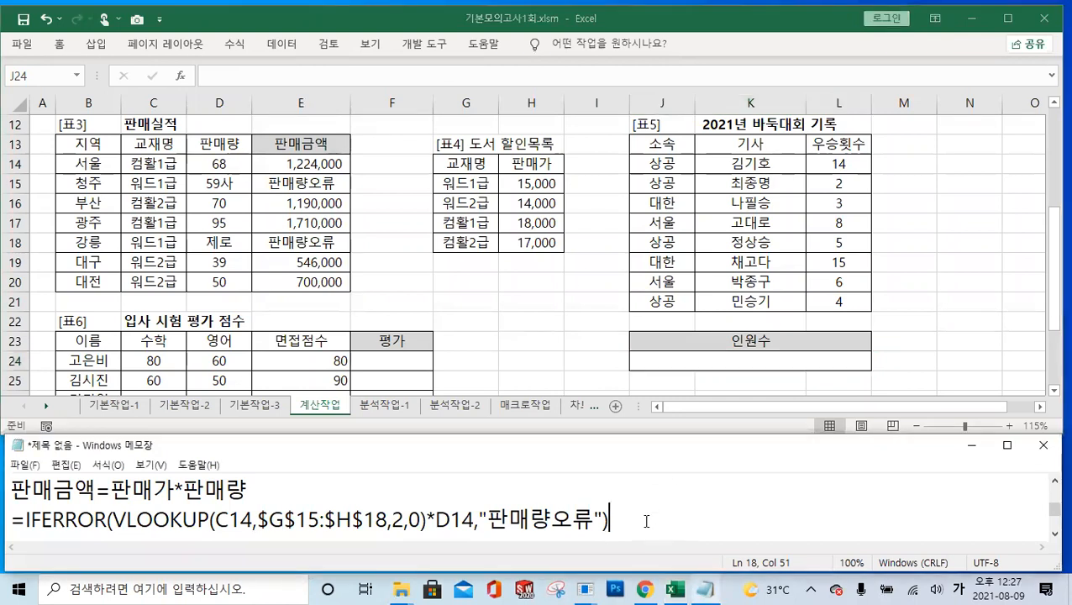
{"action": "key", "text": "Return"}
{"action": "type", "text": "="}
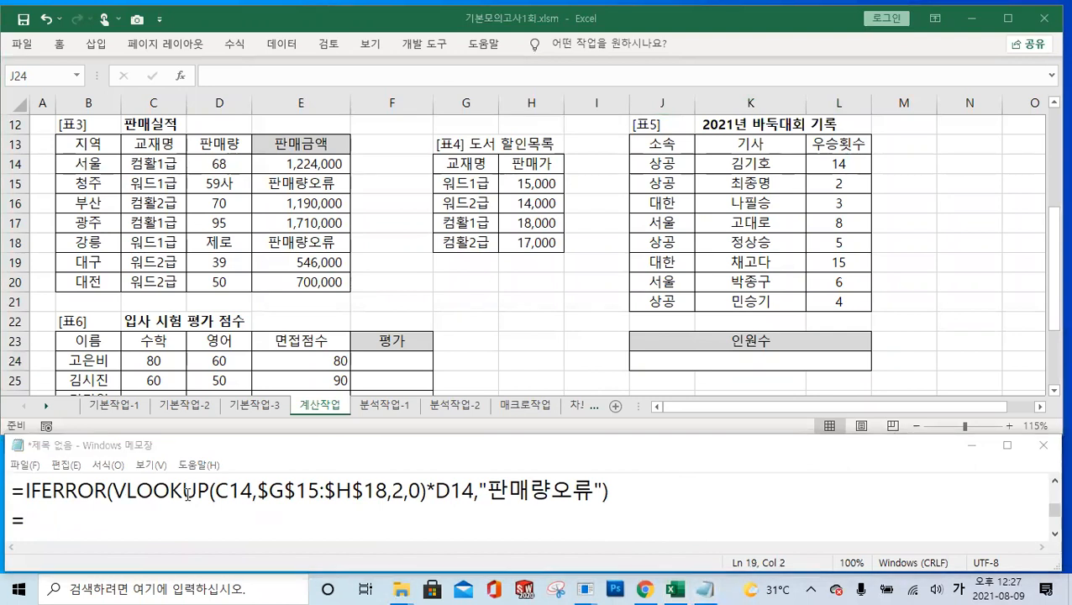
{"action": "left_click", "coordinate": [44, 518]}
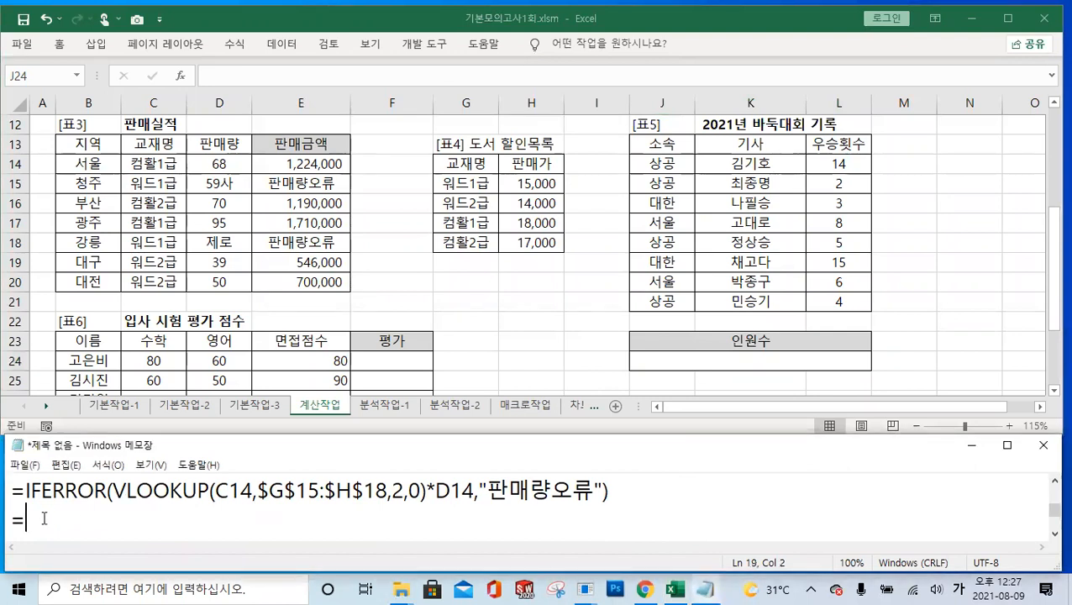
{"action": "type", "text": "COUNT"}
{"action": "type", "text": "IFS"}
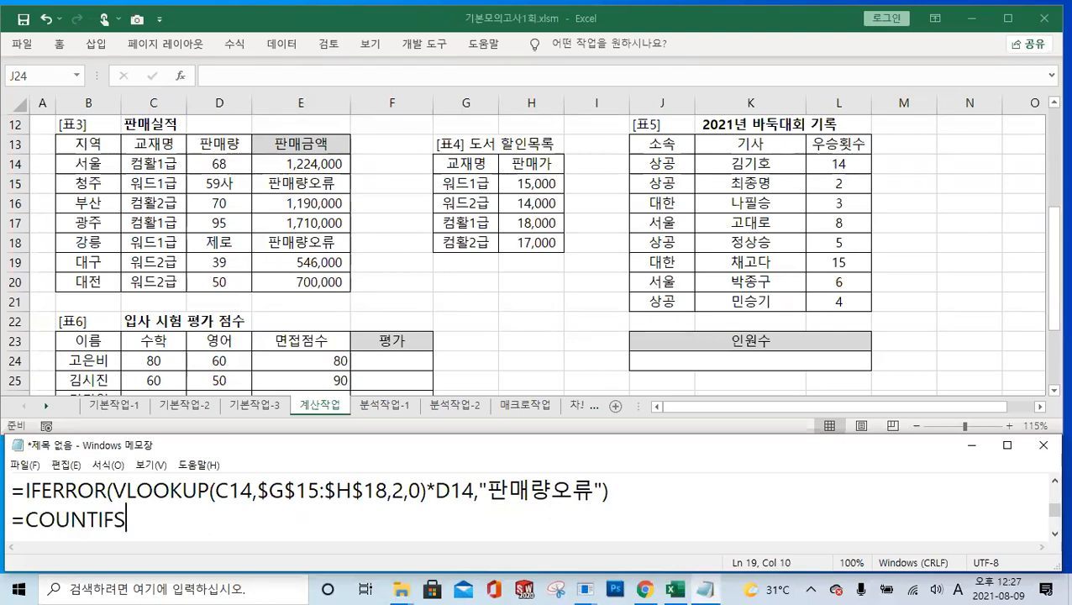
{"action": "type", "text": "("}
Switch to Excel and start a COUNTIFS formula in J24, reviewing the descriptions of the suggested COUNT functions before inserting it.
{"action": "left_click", "coordinate": [216, 80]}
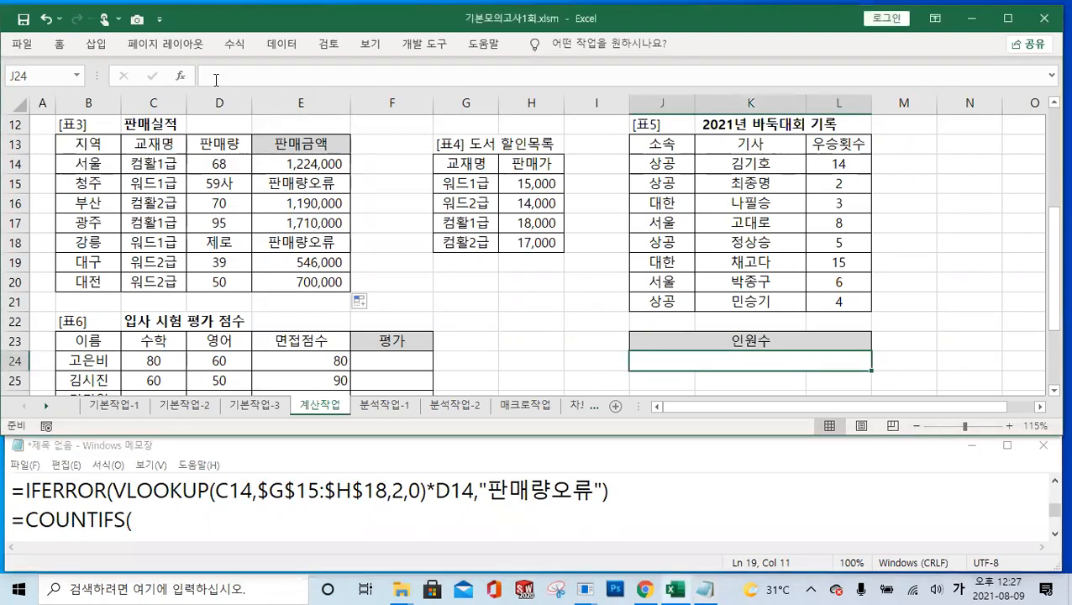
{"action": "left_click", "coordinate": [222, 78]}
{"action": "type", "text": "="}
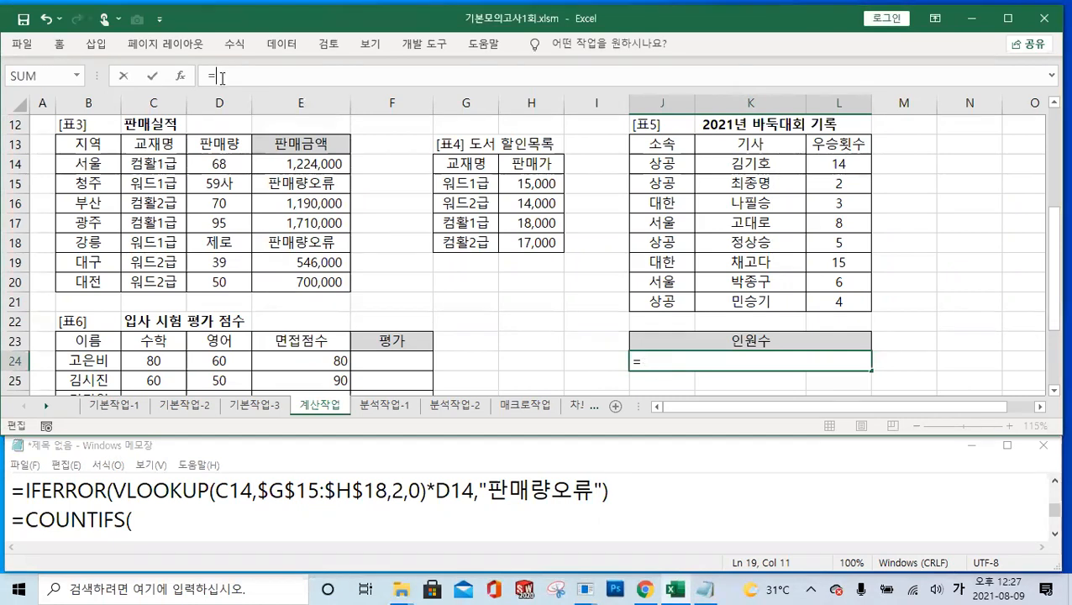
{"action": "type", "text": "CO"}
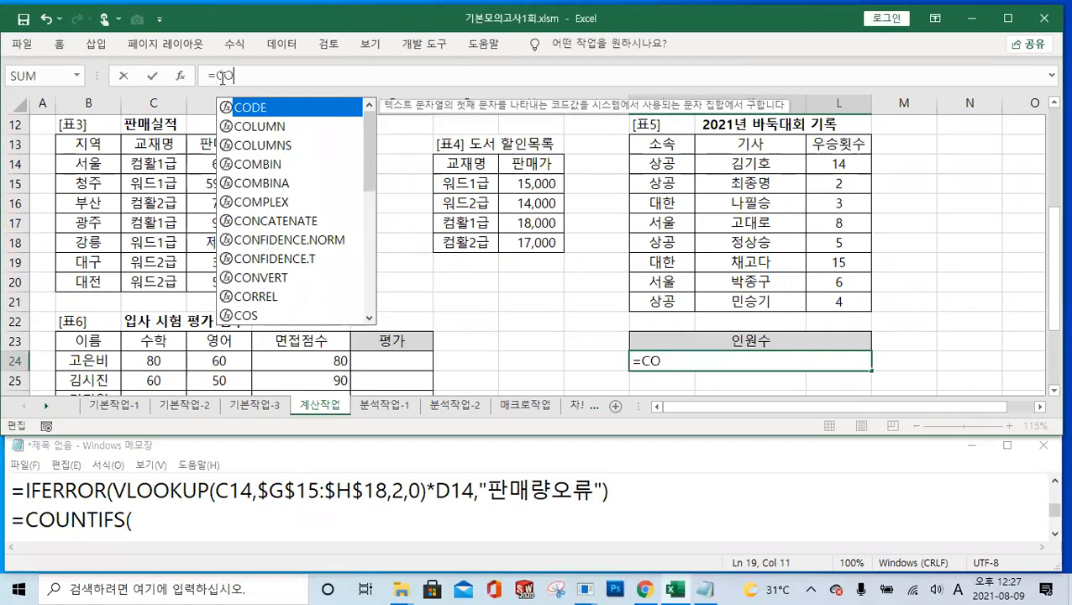
{"action": "type", "text": "U"}
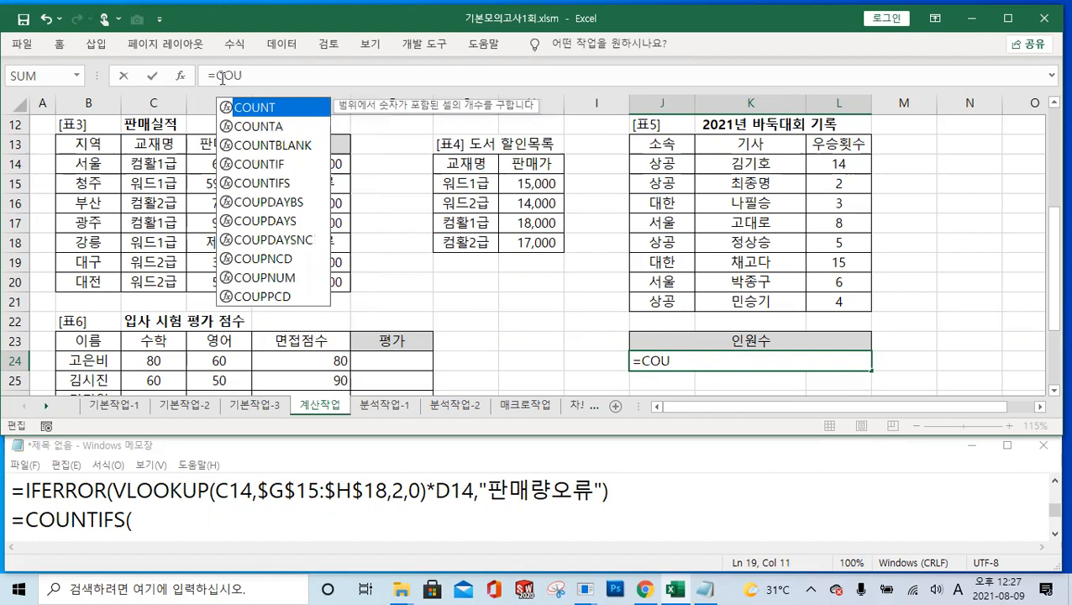
{"action": "left_click", "coordinate": [288, 185]}
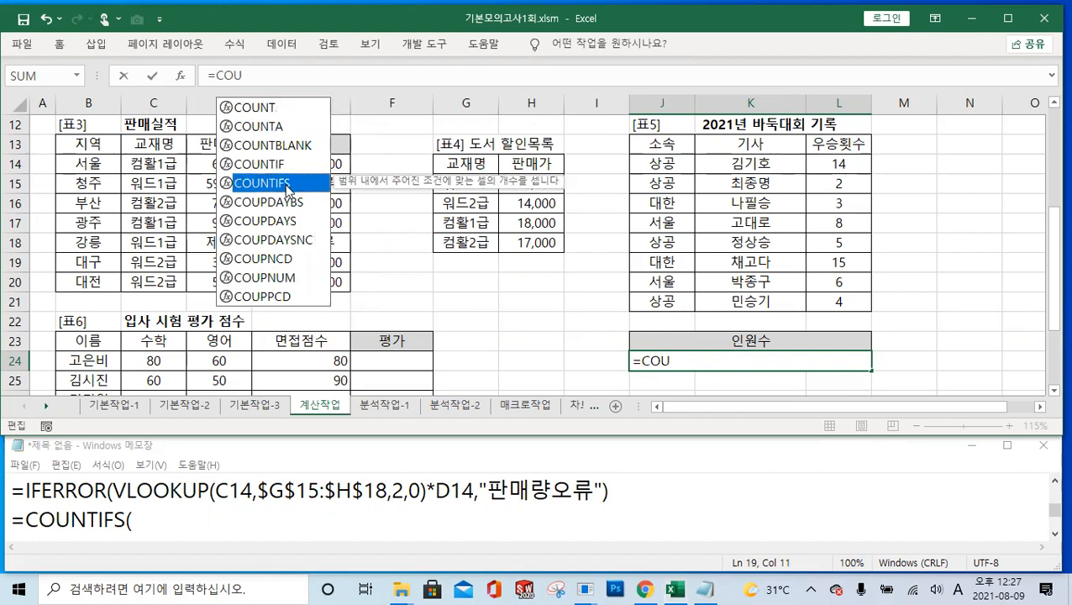
{"action": "left_click", "coordinate": [271, 109]}
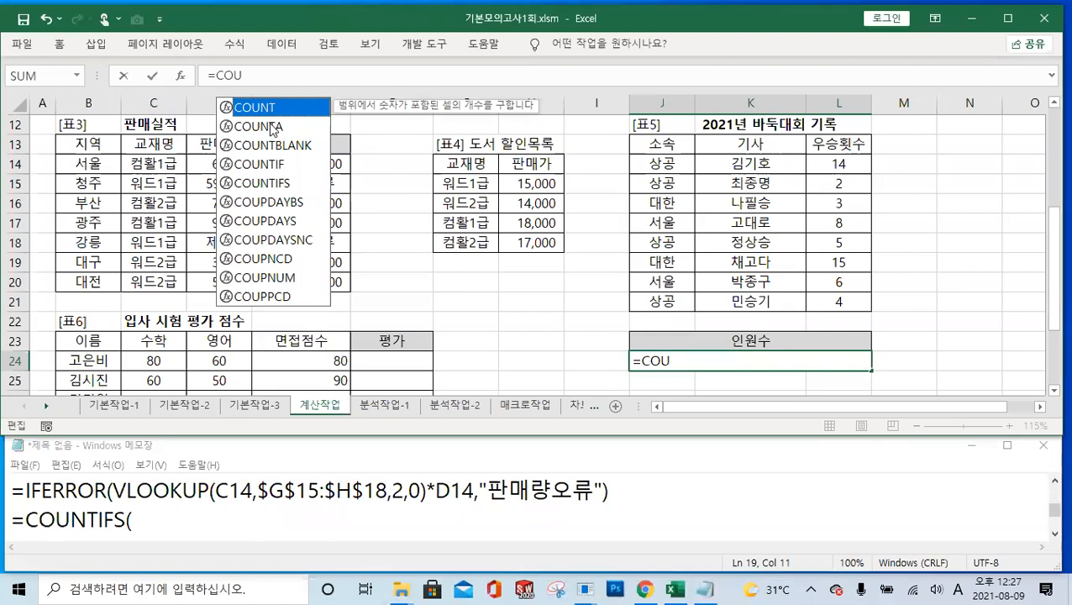
{"action": "left_click", "coordinate": [271, 128]}
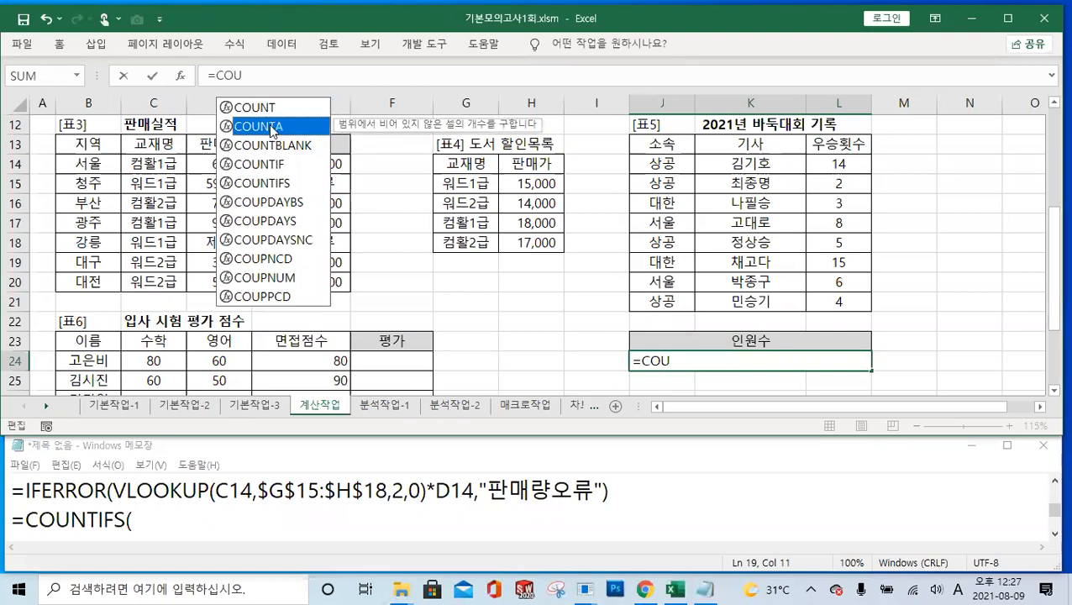
{"action": "left_click", "coordinate": [272, 148]}
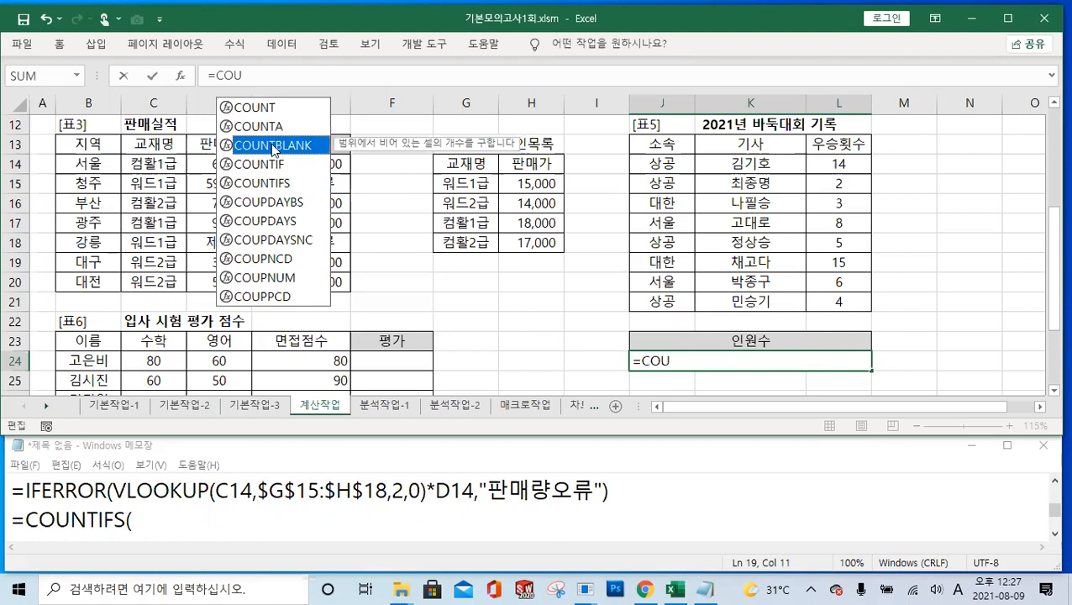
{"action": "left_click", "coordinate": [276, 168]}
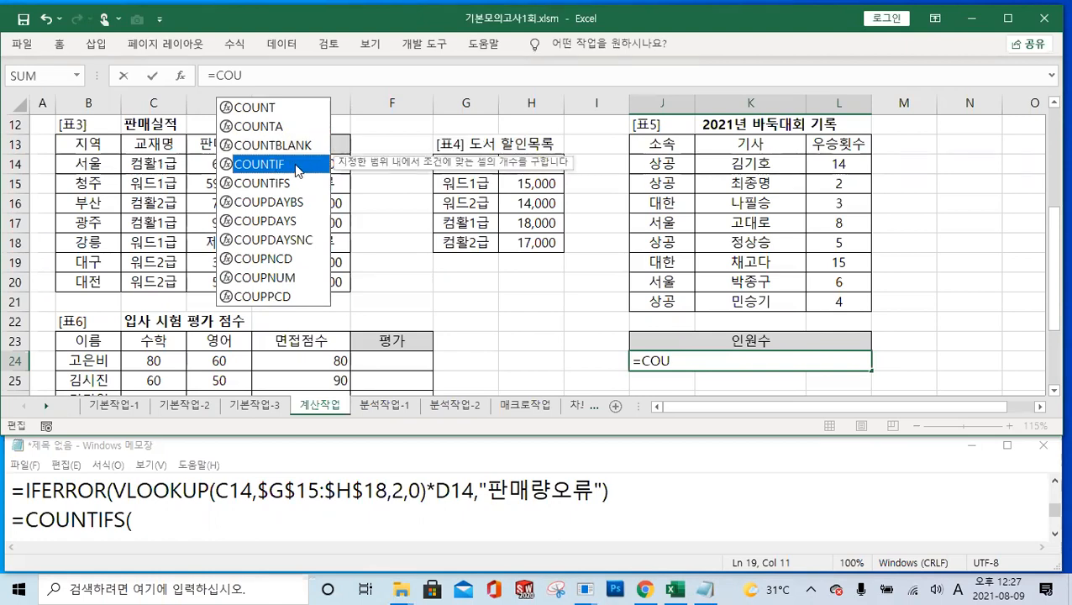
{"action": "left_click", "coordinate": [294, 187]}
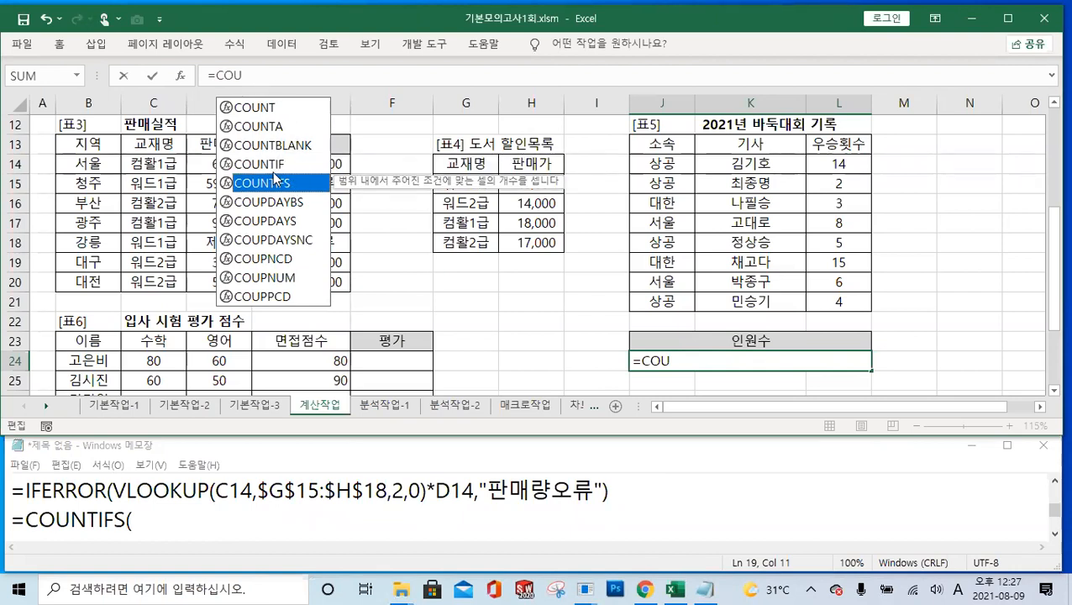
{"action": "double_click", "coordinate": [275, 185]}
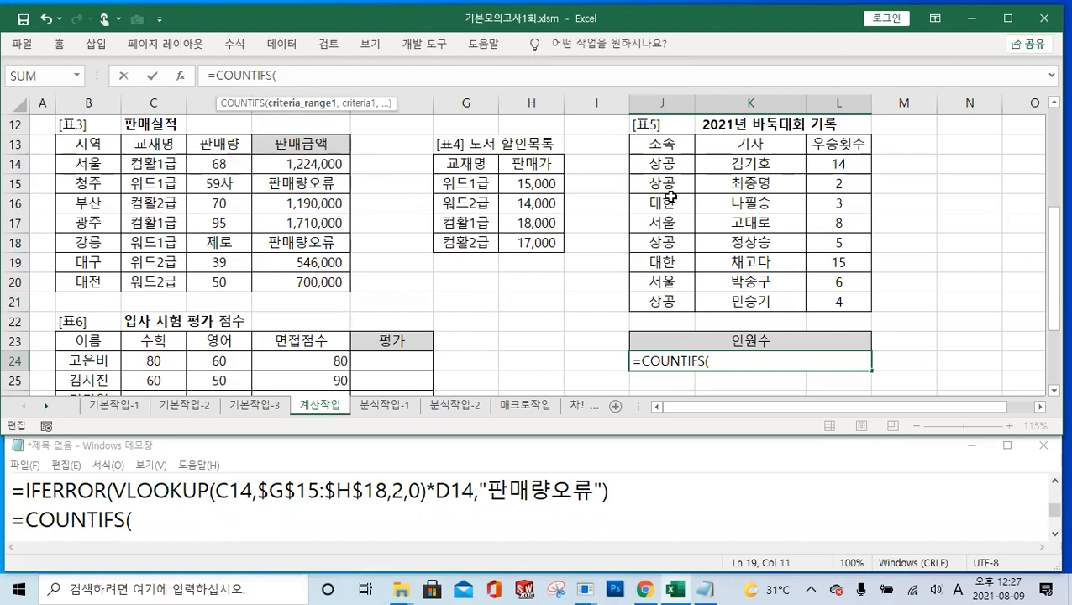
Set J14:J21 as the first COUNTIFS criteria range and "상공" as its criterion.
{"action": "left_click", "coordinate": [674, 164]}
{"action": "left_click_drag", "start_coordinate": [675, 164], "coordinate": [672, 299]}
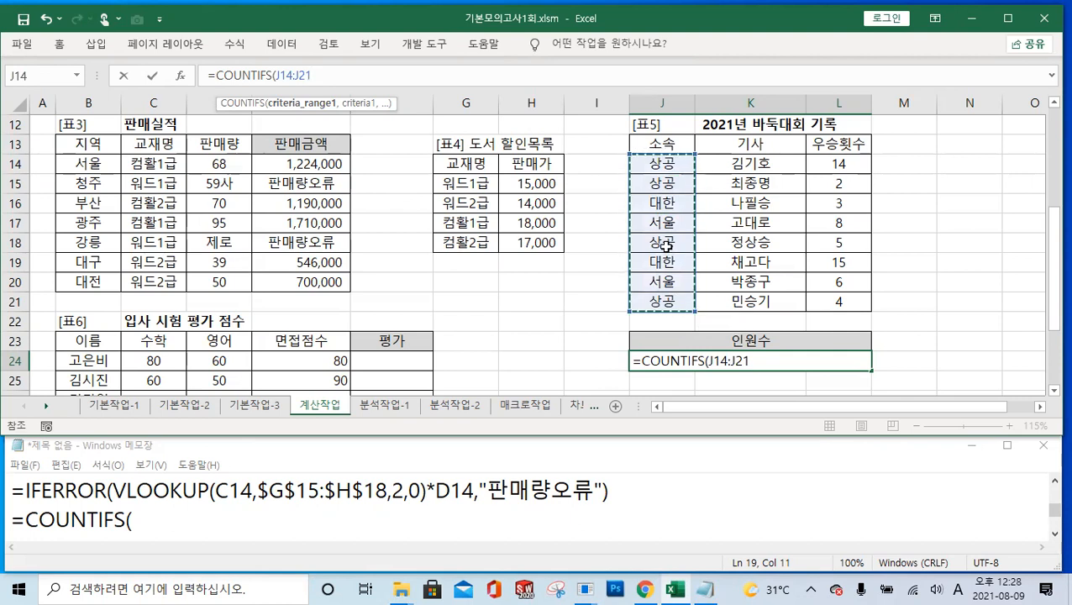
{"action": "type", "text": ","}
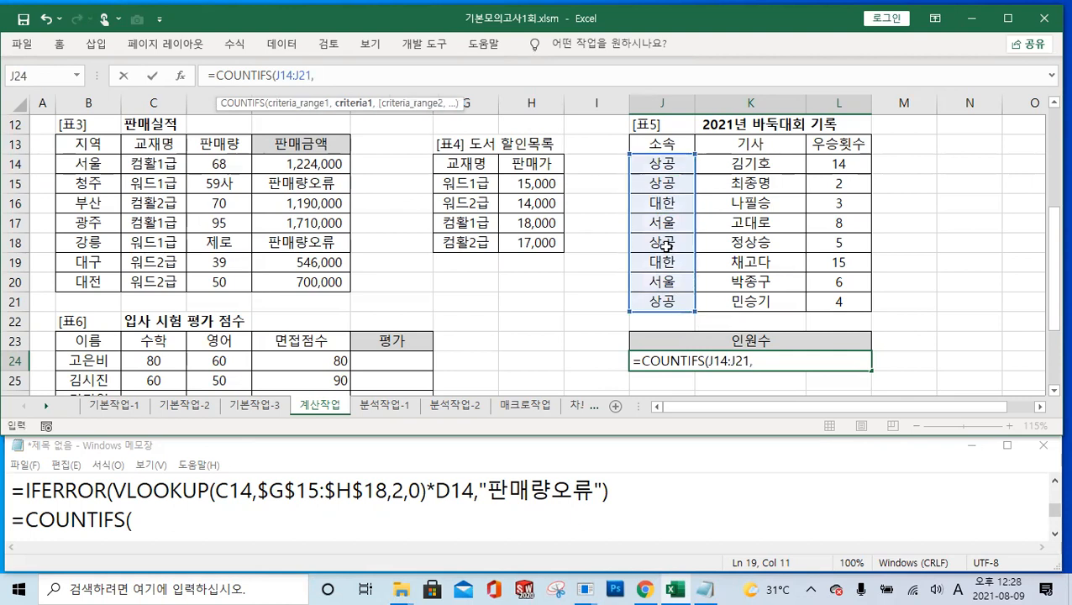
{"action": "type", "text": "\"TKD"}
{"action": "key", "text": "BackSpace"}
{"action": "key", "text": "BackSpace"}
{"action": "key", "text": "BackSpace"}
{"action": "key", "text": "Hangul"}
{"action": "type", "text": "상공\""}
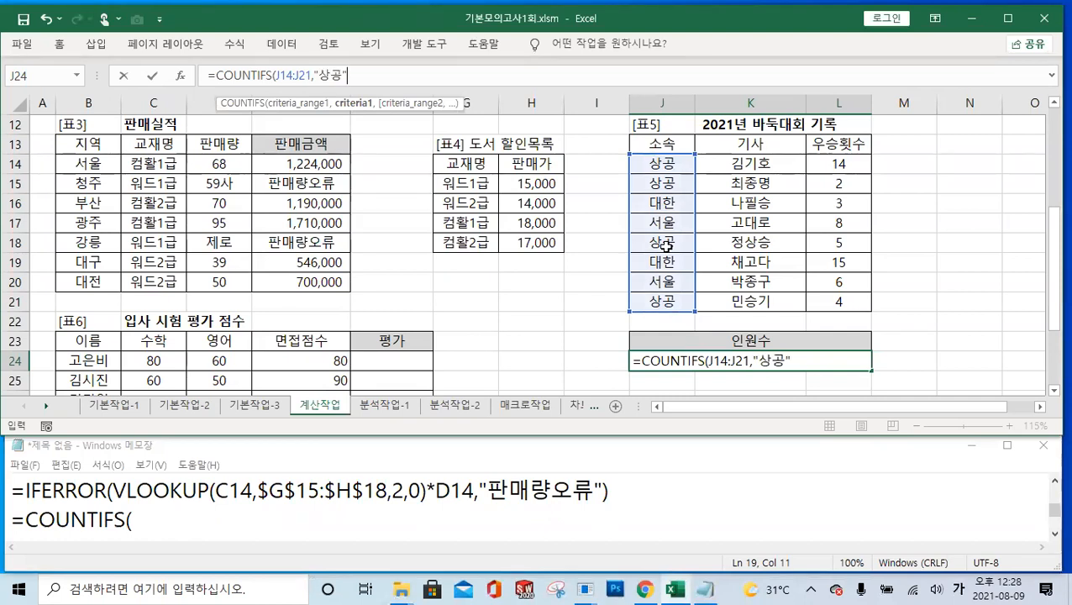
Copy the arguments J14:J21,"상공" from the J24 formula into the COUNTIFS note in Notepad and add a comma.
{"action": "left_click_drag", "start_coordinate": [276, 74], "coordinate": [363, 70]}
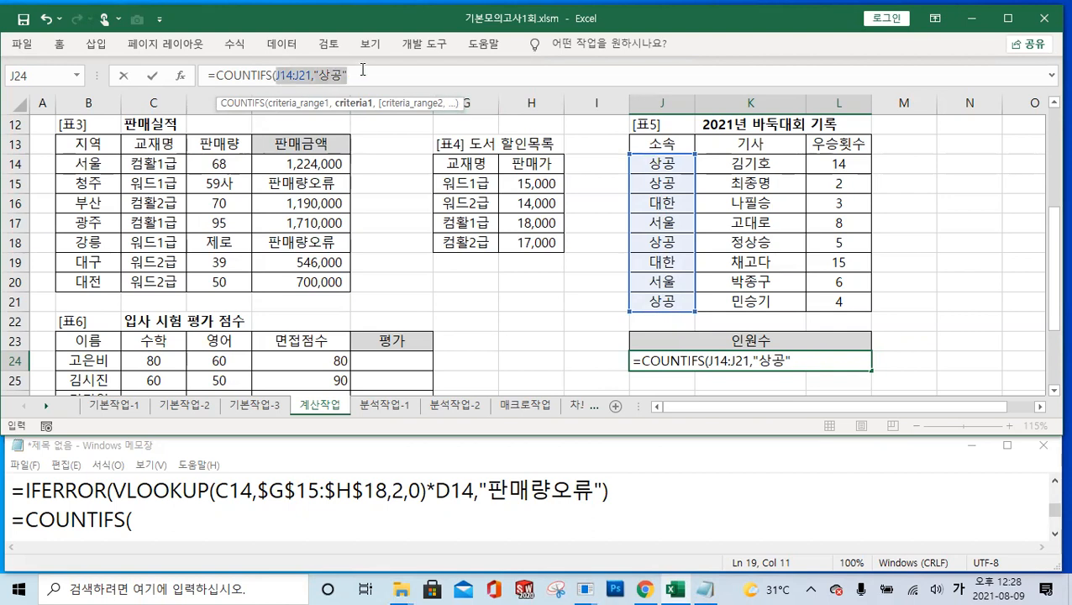
{"action": "left_click", "coordinate": [166, 530]}
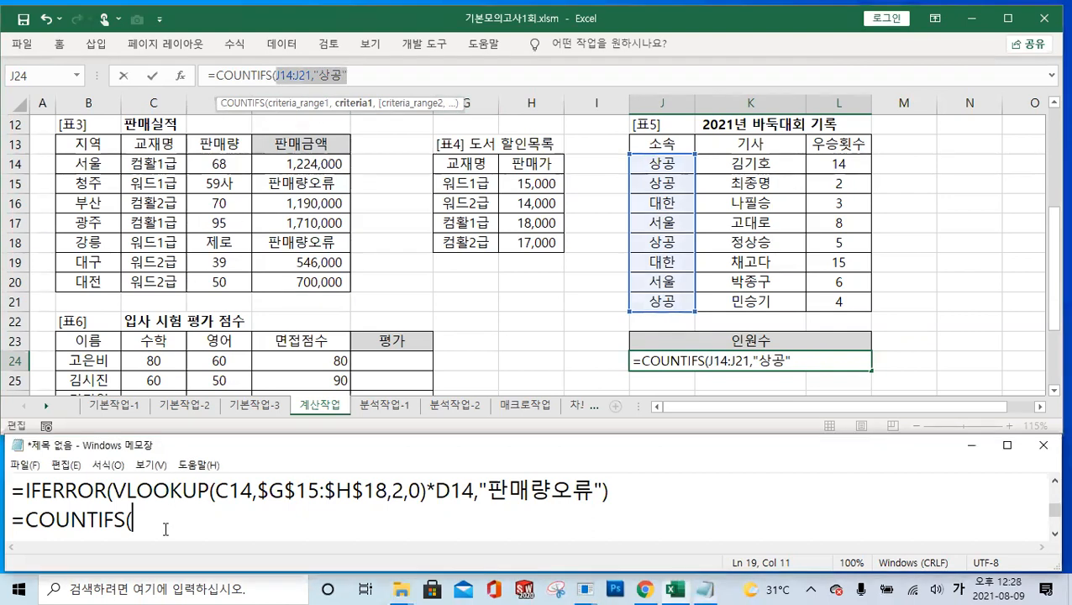
{"action": "key", "text": "ctrl+v"}
{"action": "type", "text": ","}
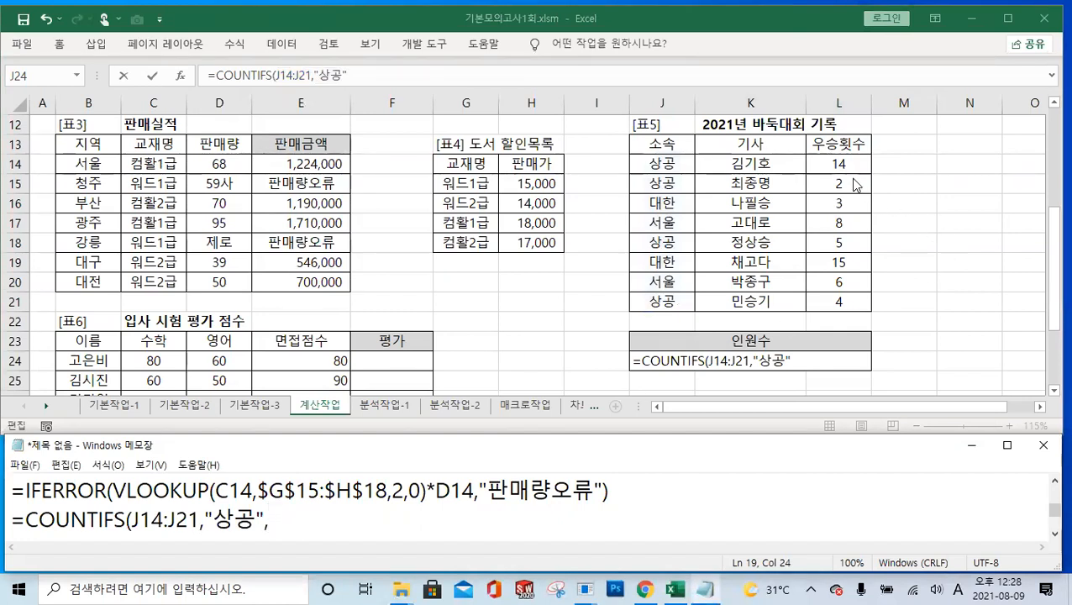
Complete the COUNTIFS note with the second range L14:L21, the criterion ">=5" and the closing parenthesis.
{"action": "type", "text": "L"}
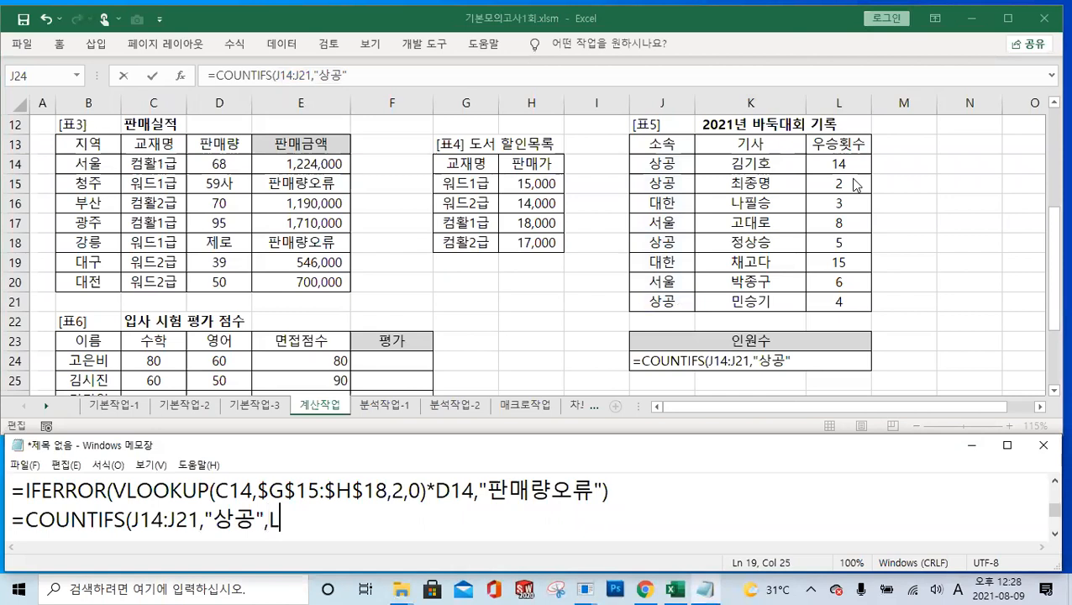
{"action": "type", "text": "14:L"}
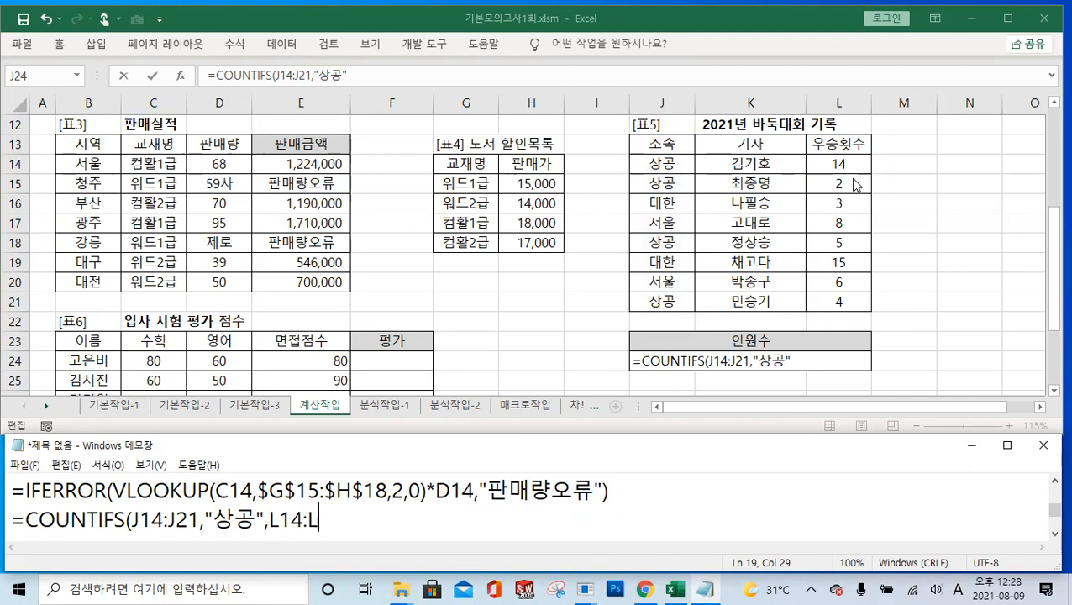
{"action": "type", "text": "21,\""}
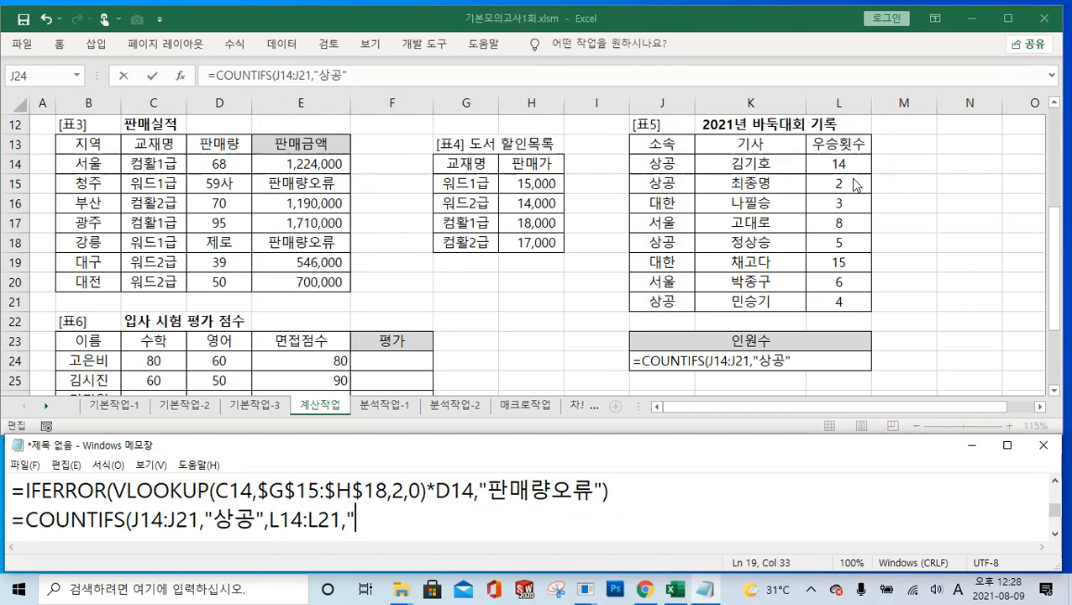
{"action": "type", "text": ">=5\""}
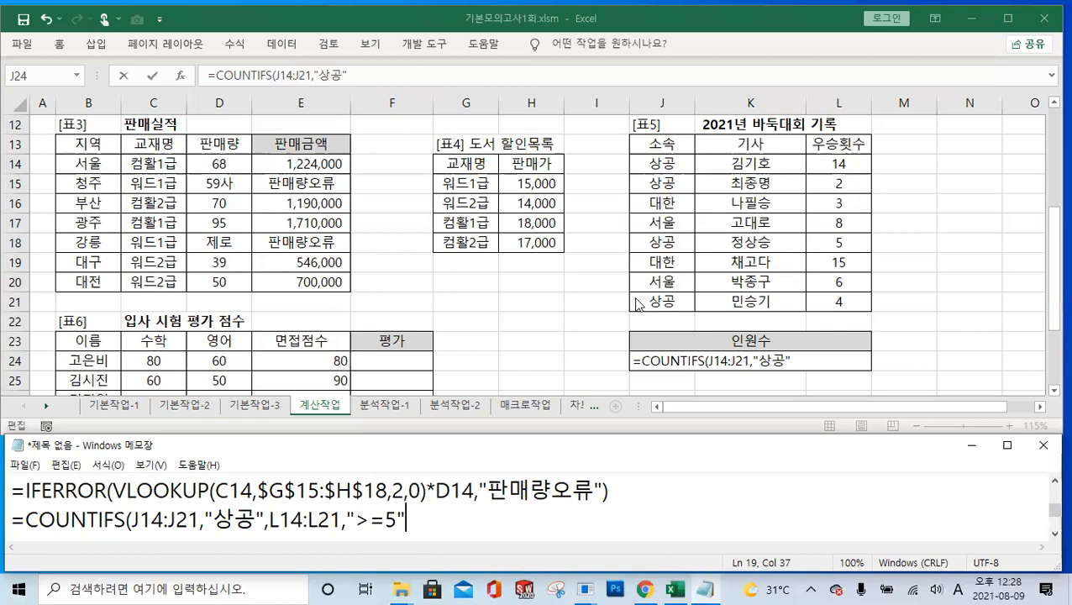
{"action": "mouse_move", "coordinate": [385, 519]}
{"action": "left_mouse_down"}
{"action": "mouse_move", "coordinate": [395, 522]}
{"action": "mouse_move", "coordinate": [358, 521]}
{"action": "mouse_move", "coordinate": [393, 521]}
{"action": "left_mouse_up"}
{"action": "left_click", "coordinate": [416, 517]}
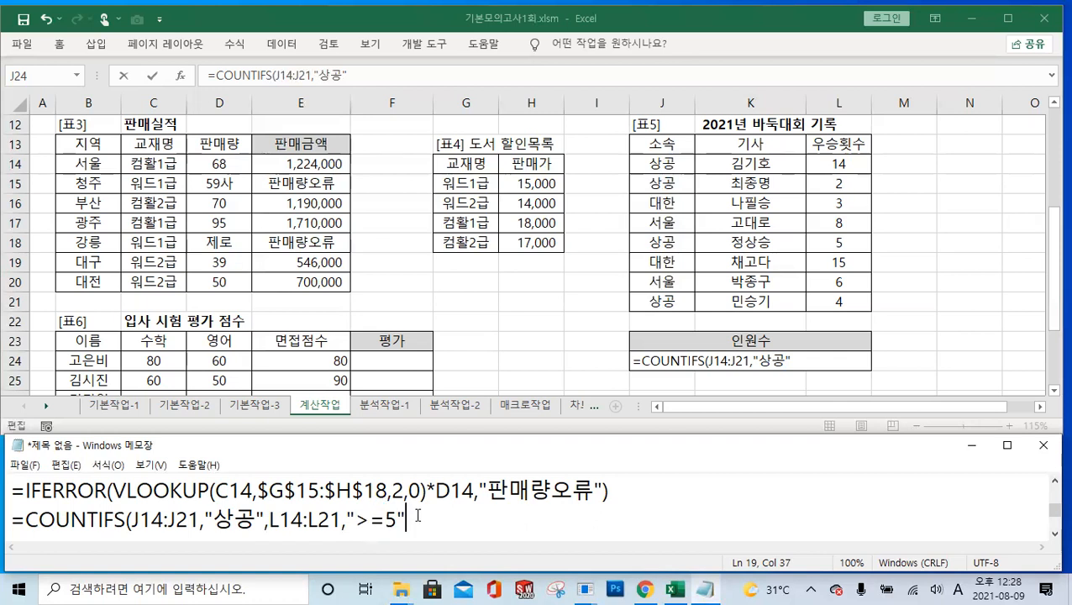
{"action": "type", "text": ")"}
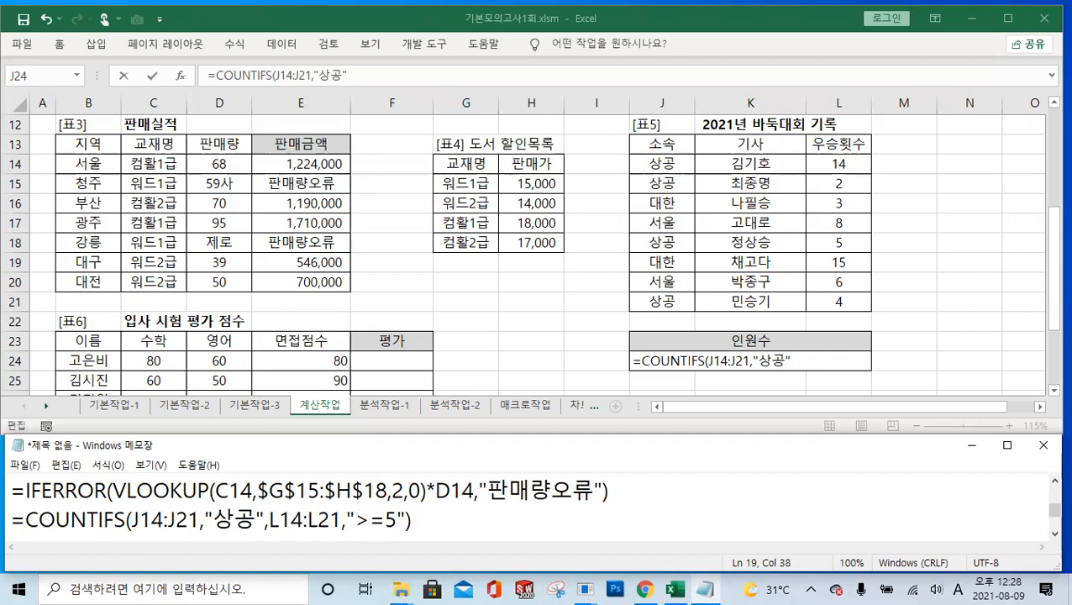
Complete the COUNTIFS formula in Excel's J24 with the second range L14:L21 and the criterion ">=5", and enter it.
{"action": "left_click", "coordinate": [378, 71]}
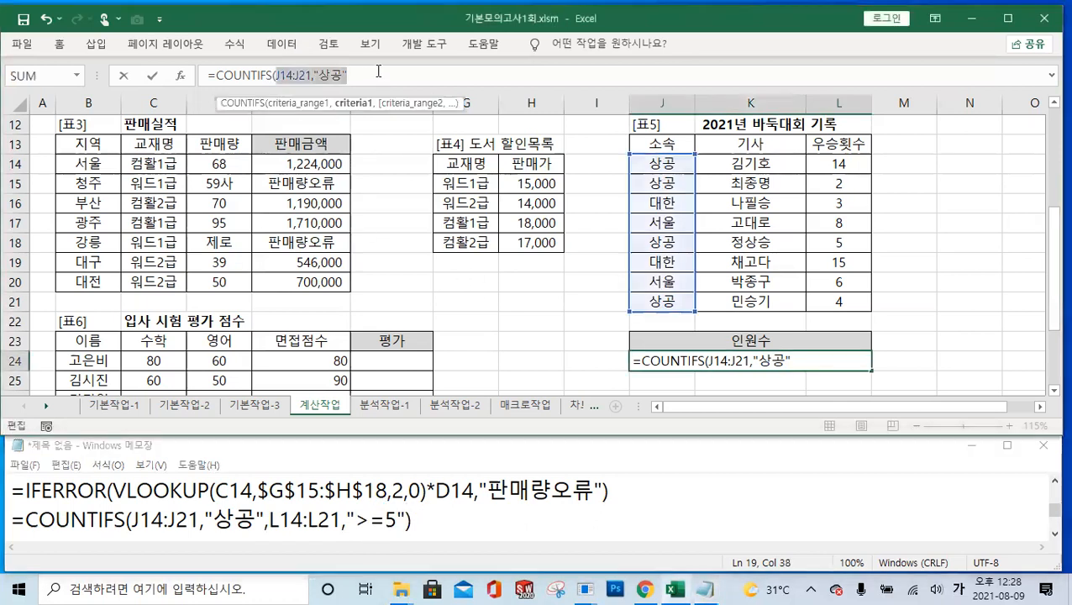
{"action": "left_click", "coordinate": [380, 75]}
{"action": "type", "text": ","}
{"action": "left_click_drag", "start_coordinate": [853, 163], "coordinate": [850, 305]}
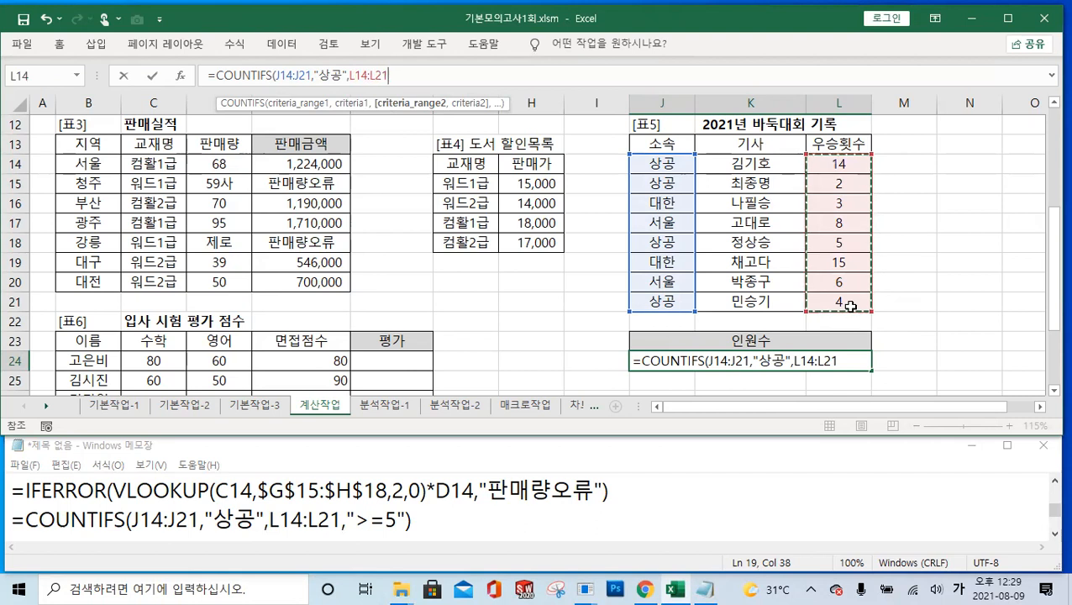
{"action": "type", "text": ",\">="}
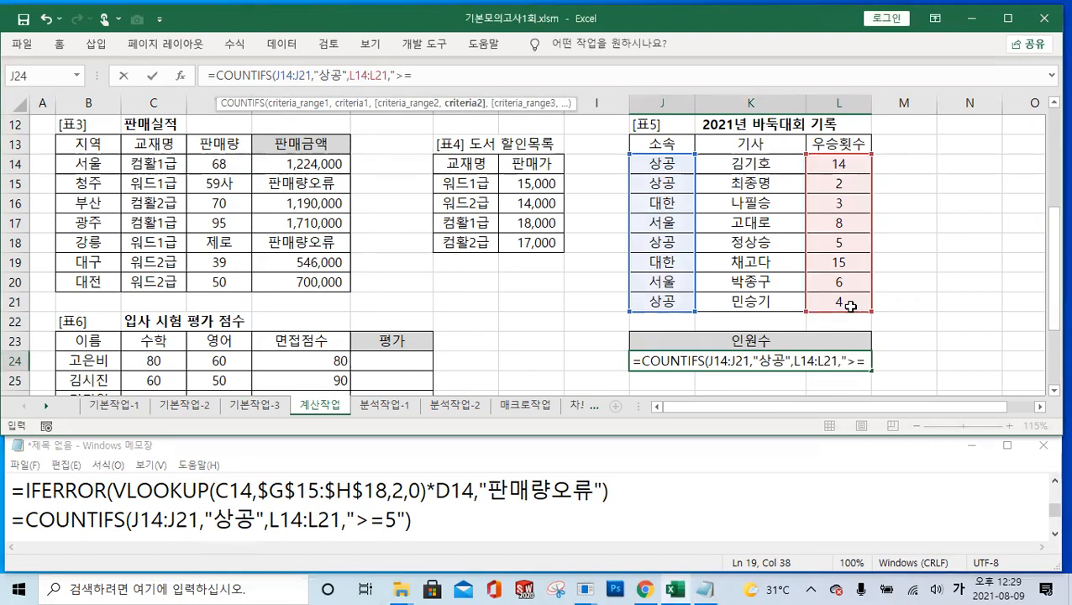
{"action": "type", "text": "5\")"}
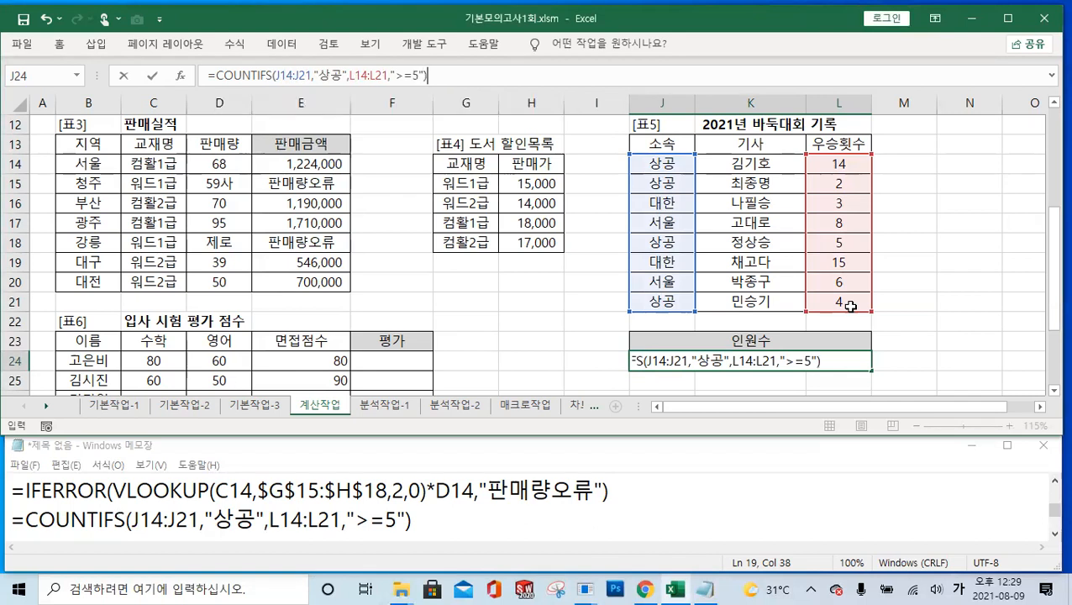
{"action": "left_click_drag", "start_coordinate": [437, 521], "coordinate": [8, 509]}
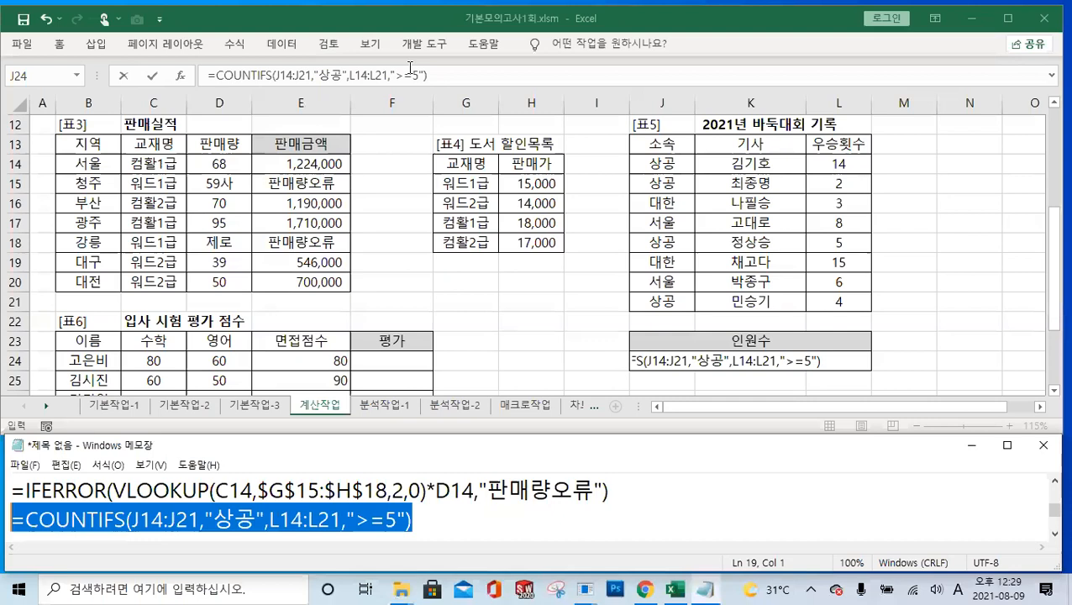
{"action": "left_click", "coordinate": [453, 76]}
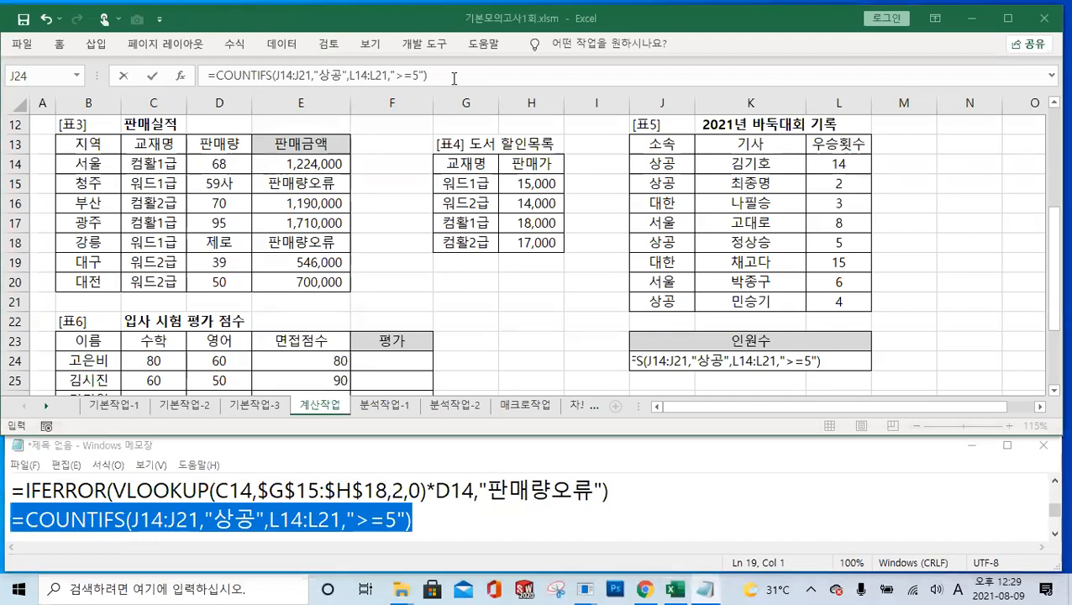
{"action": "left_click", "coordinate": [152, 76]}
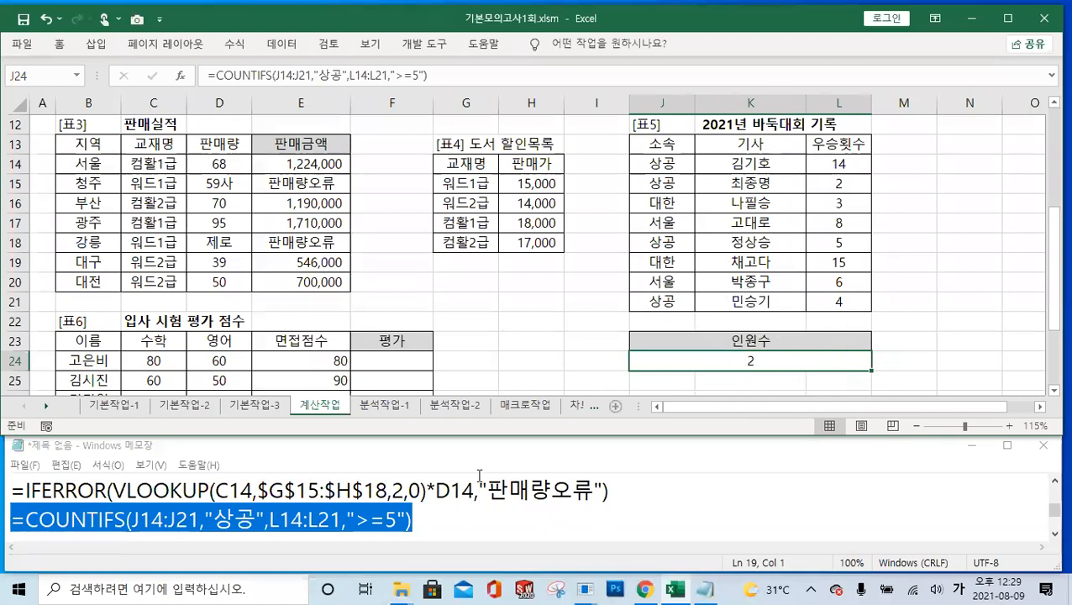
Append &"명" to the COUNTIFS note in Notepad and to the formula in Excel's cell J24.
{"action": "left_click", "coordinate": [455, 518]}
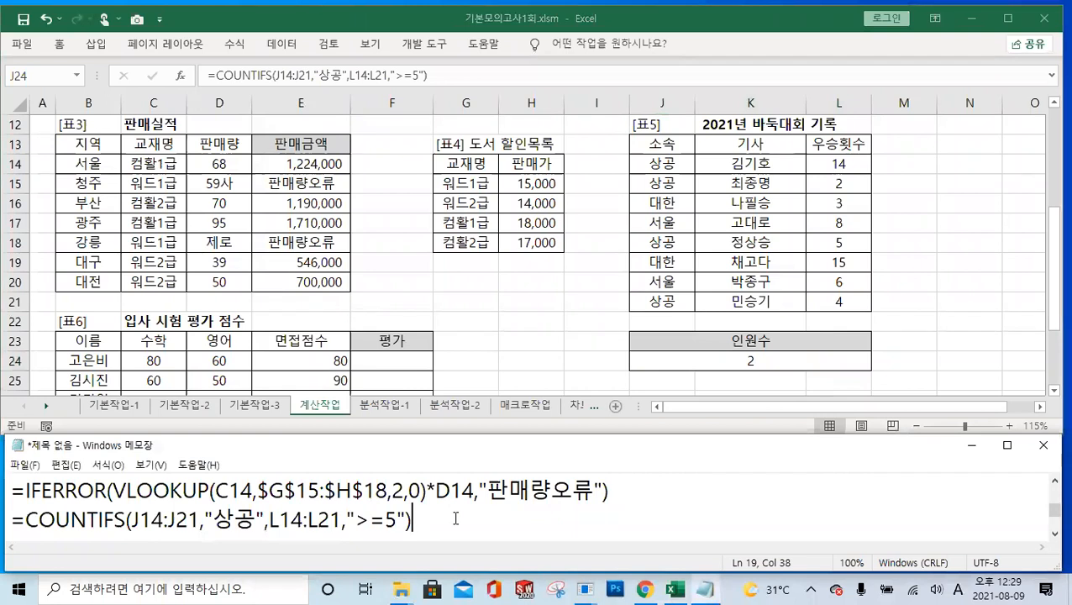
{"action": "type", "text": "&\"명\""}
{"action": "left_click", "coordinate": [472, 65]}
{"action": "left_click", "coordinate": [459, 75]}
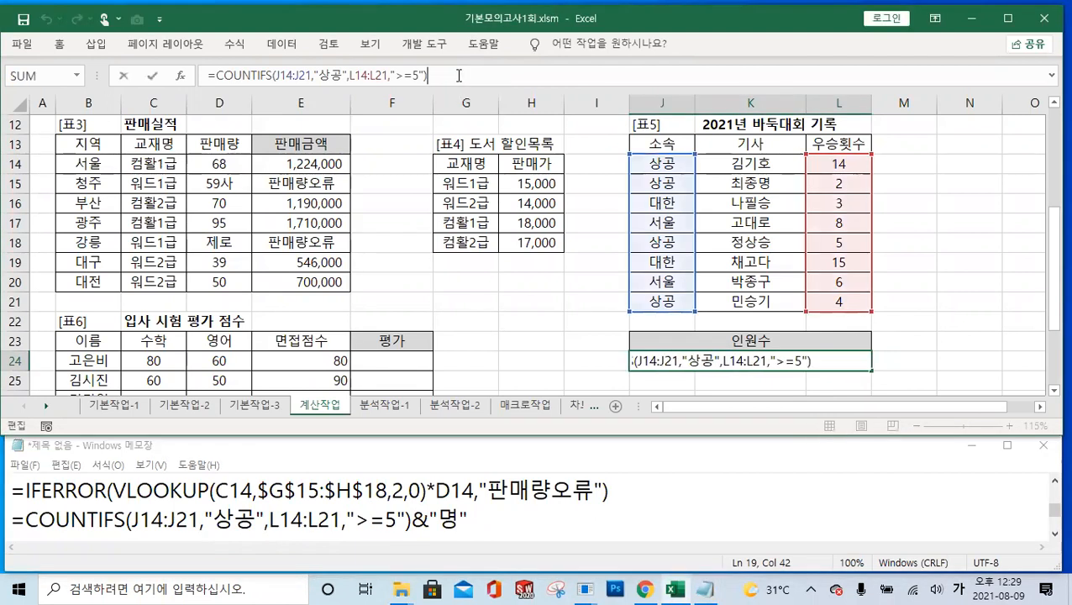
{"action": "type", "text": "&\""}
{"action": "key", "text": "Hangul"}
{"action": "type", "text": "AUD"}
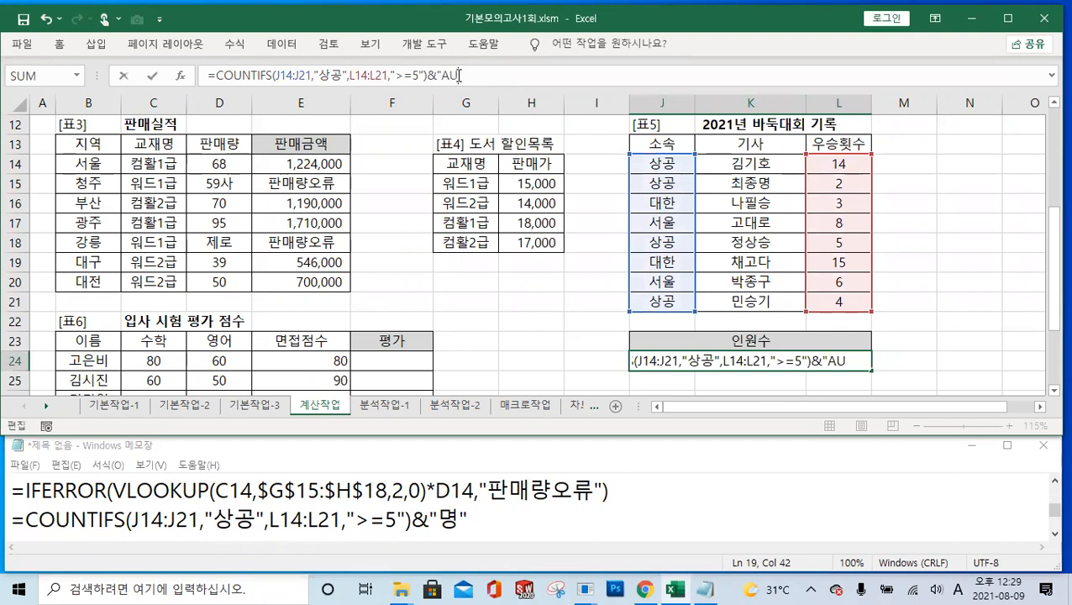
{"action": "key", "text": "BackSpace"}
{"action": "key", "text": "BackSpace"}
{"action": "key", "text": "BackSpace"}
{"action": "key", "text": "Hangul"}
{"action": "type", "text": "명"}
{"action": "left_click", "coordinate": [152, 78]}
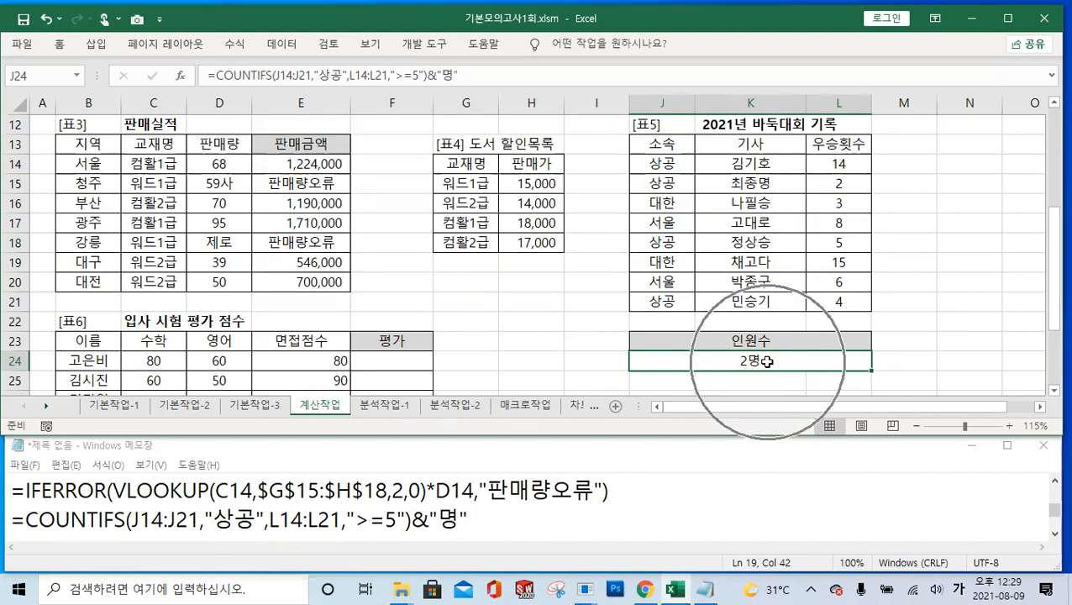
Select F24 in the 평가 column of 표6, and add two new lines below the COUNTIFS note in Notepad.
{"action": "scroll", "coordinate": [496, 276], "scroll_direction": "down", "scroll_amount": 2}
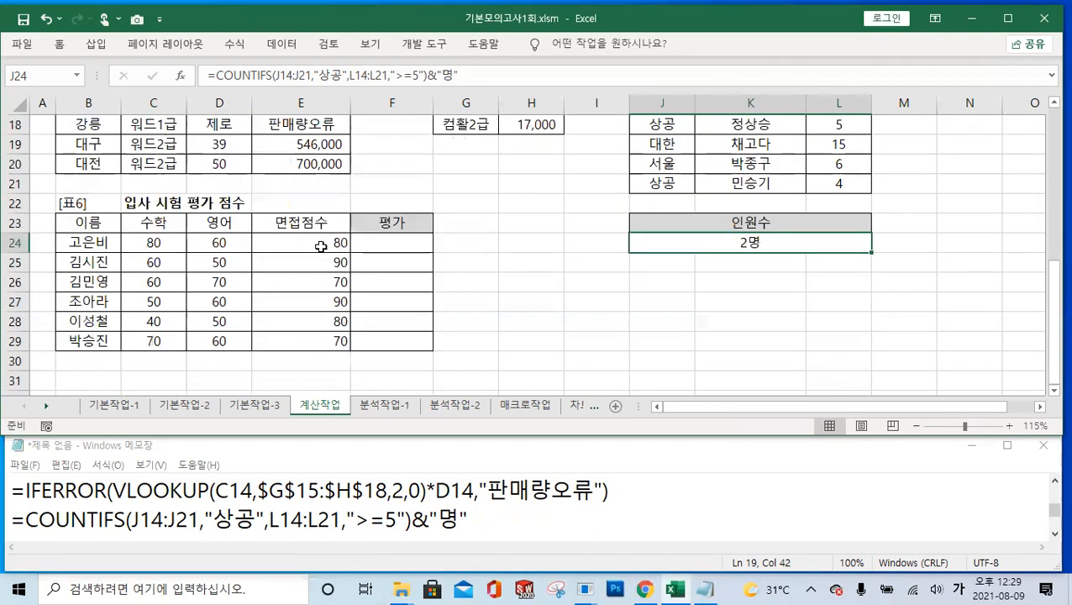
{"action": "left_click", "coordinate": [385, 244]}
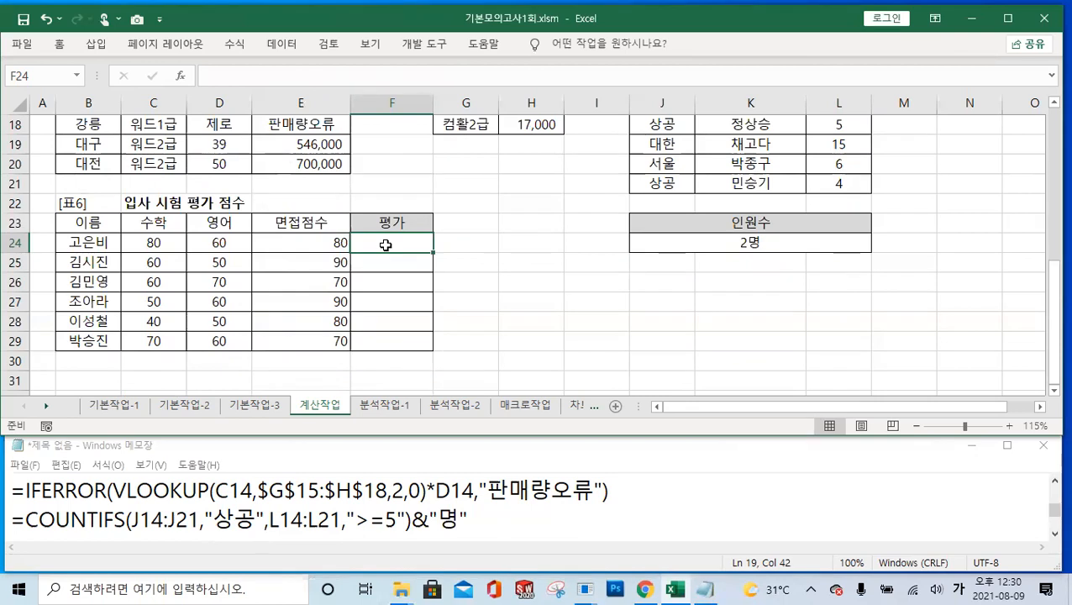
{"action": "key", "text": "alt+Tab"}
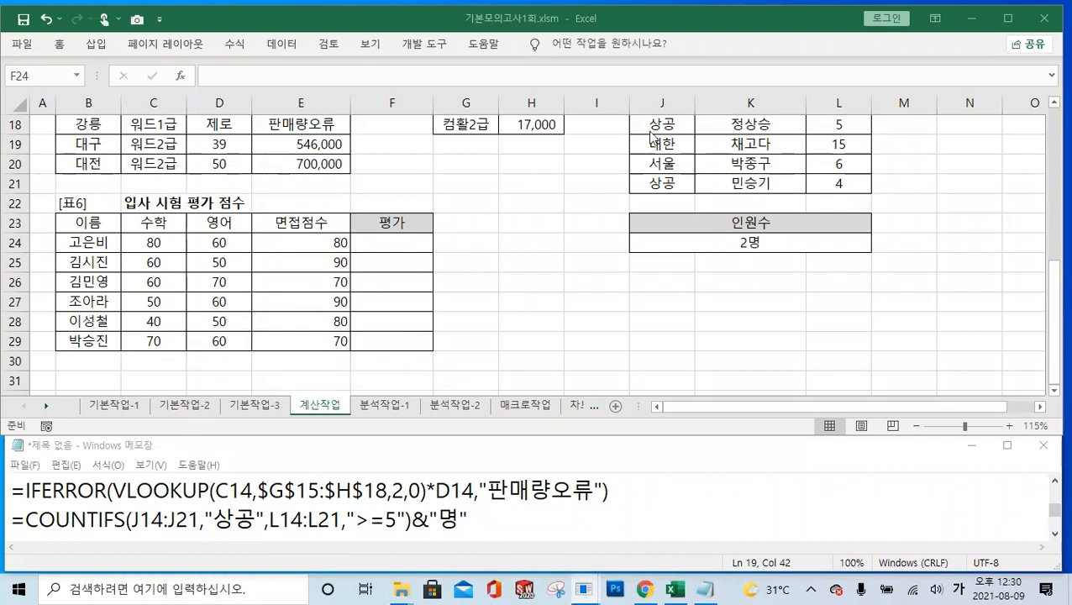
{"action": "left_click", "coordinate": [390, 243]}
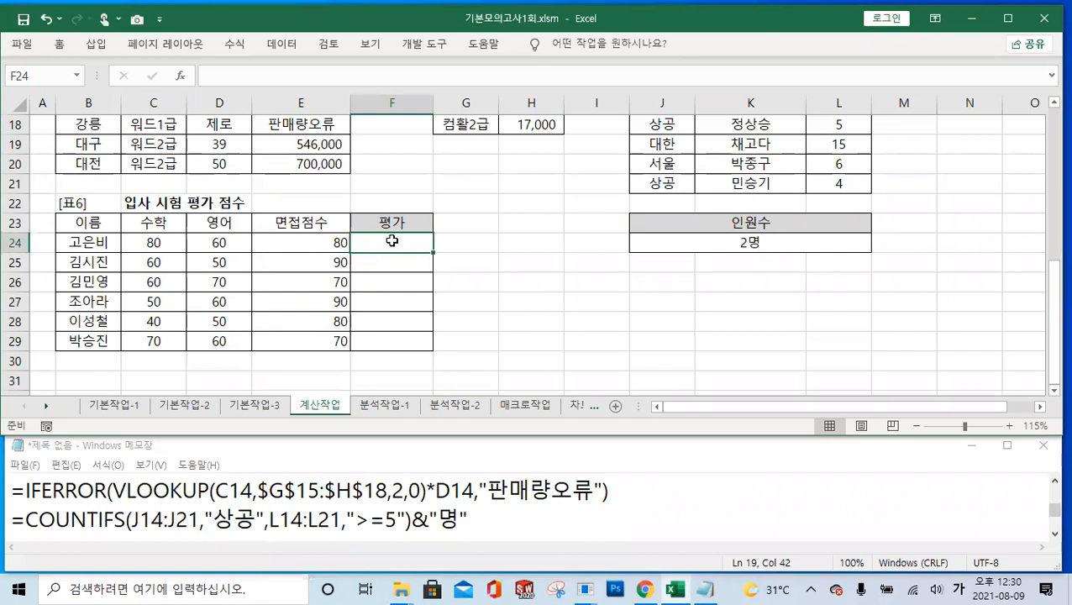
{"action": "left_click", "coordinate": [551, 523]}
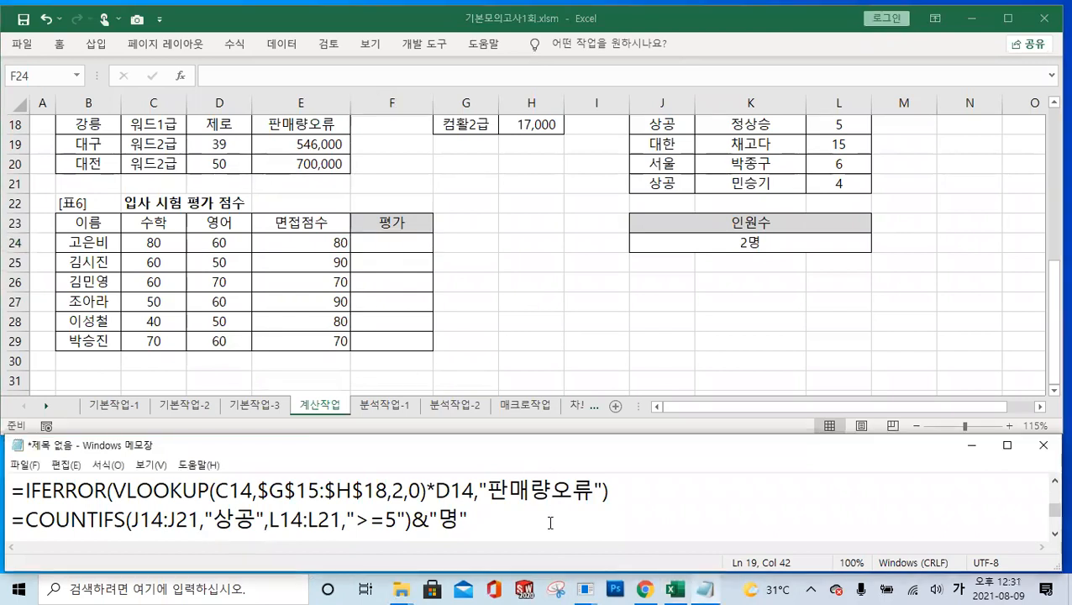
{"action": "key", "text": "Return"}
{"action": "key", "text": "Return"}
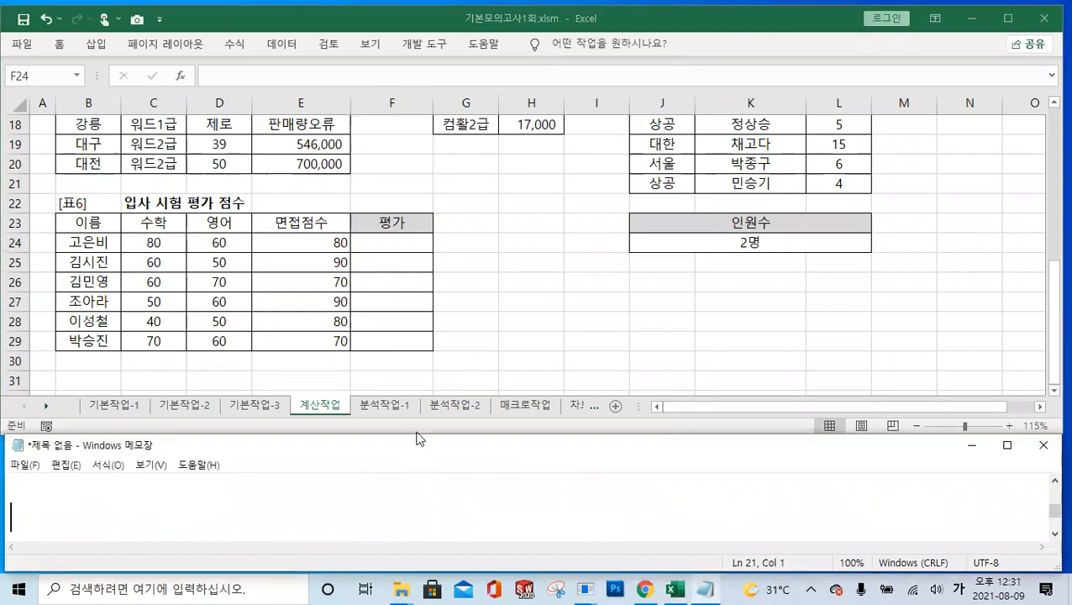
Make the Notepad window taller and the Excel window shorter, keeping the whole 표6 table in view.
{"action": "left_click_drag", "start_coordinate": [414, 433], "coordinate": [436, 359]}
{"action": "key", "text": "alt+Tab"}
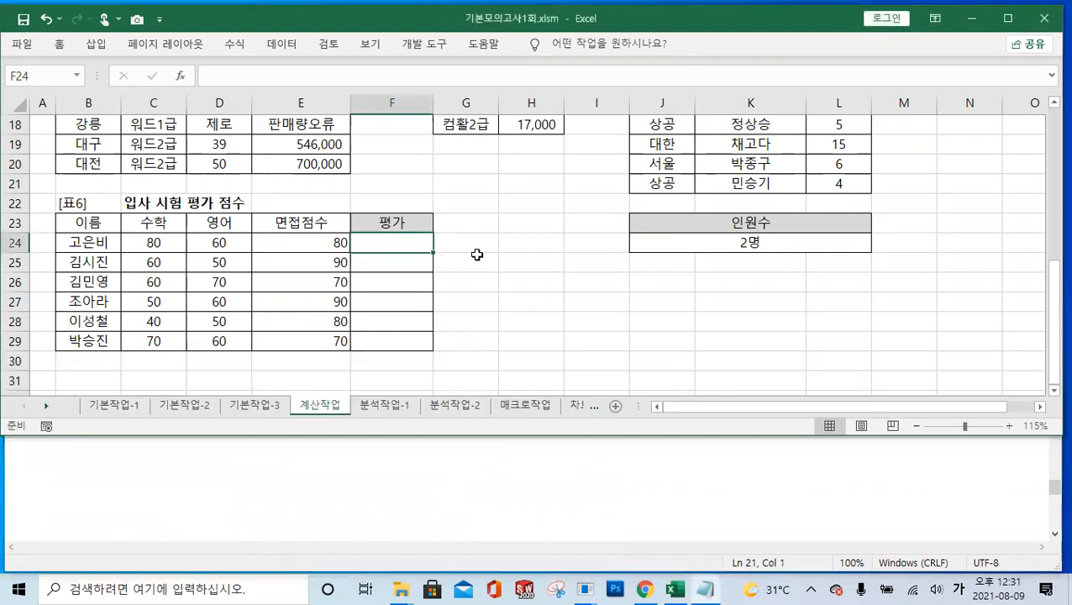
{"action": "scroll", "coordinate": [444, 347], "scroll_direction": "down", "scroll_amount": 1}
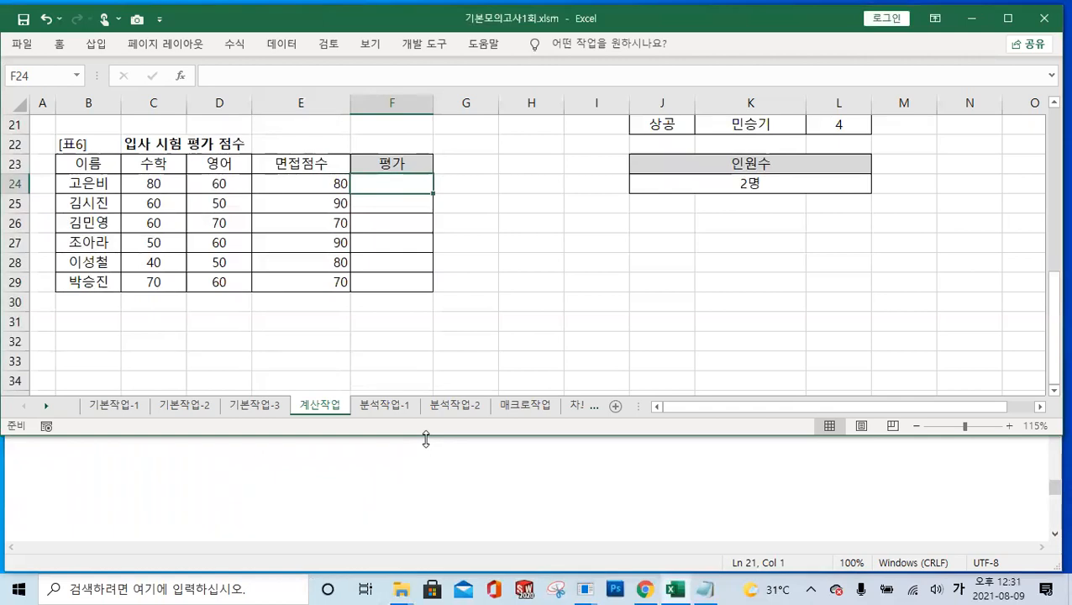
{"action": "left_click_drag", "start_coordinate": [426, 438], "coordinate": [426, 353]}
{"action": "left_click", "coordinate": [256, 445]}
Write the note "AND ~이고, ~이면서" on the empty line below the COUNTIFS formula in Notepad.
{"action": "key", "text": "Up"}
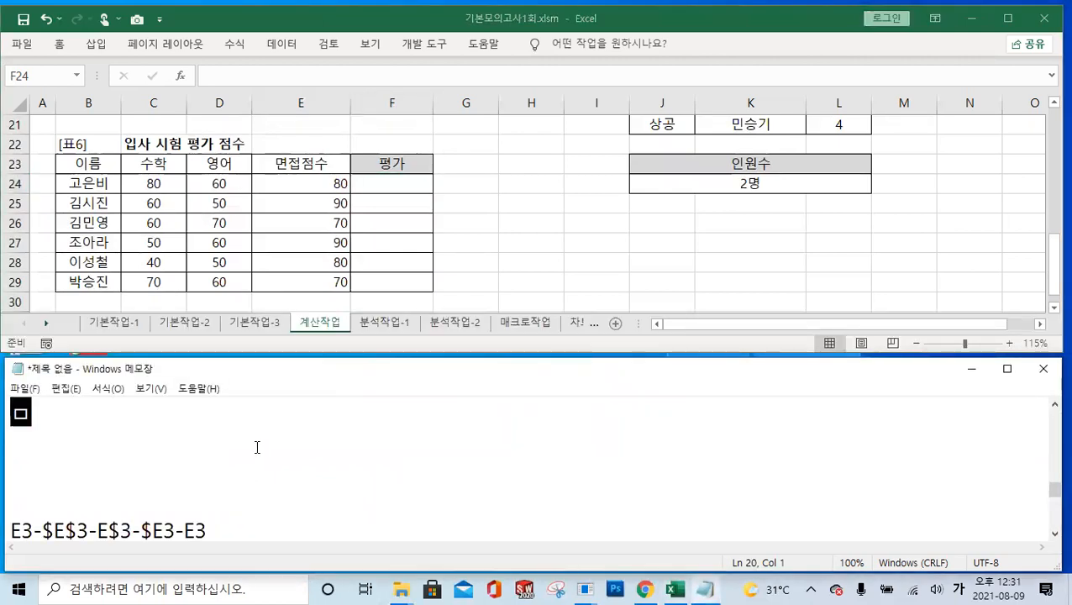
{"action": "key", "text": "Hangul"}
{"action": "type", "text": "AND "}
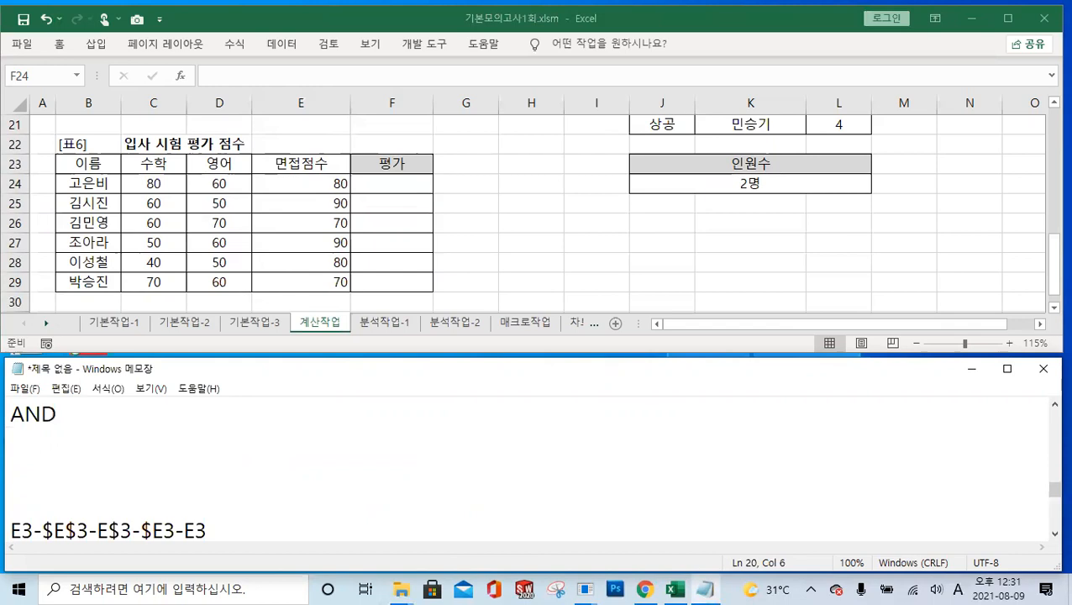
{"action": "type", "text": "~"}
{"action": "type", "text": "DLRH"}
{"action": "key", "text": "BackSpace"}
{"action": "key", "text": "BackSpace"}
{"action": "key", "text": "BackSpace"}
{"action": "key", "text": "BackSpace"}
{"action": "type", "text": "이고, "}
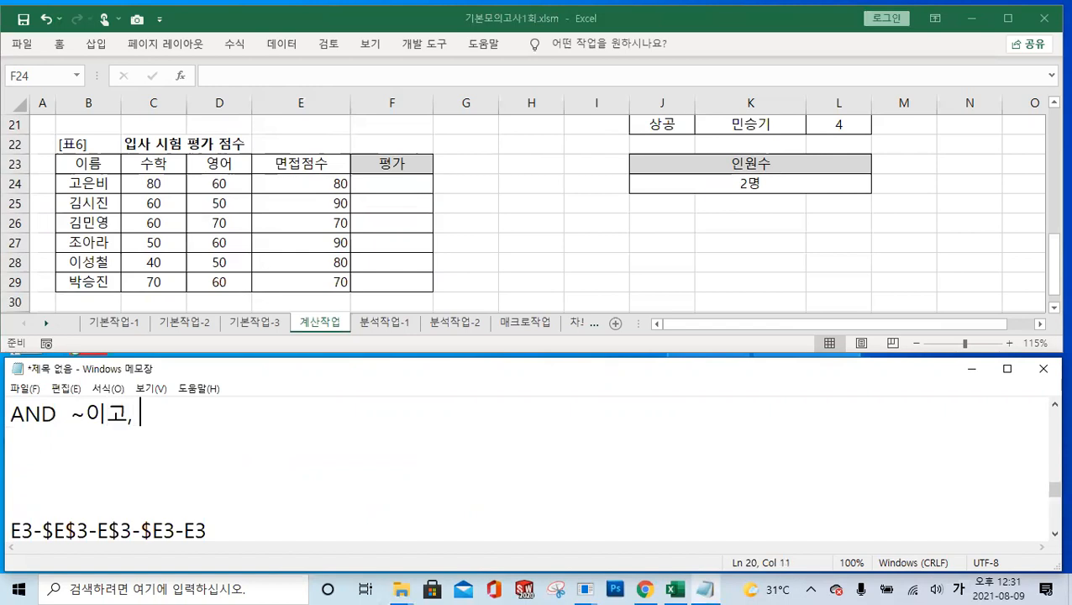
{"action": "type", "text": "~이면서"}
{"action": "key", "text": "Return"}
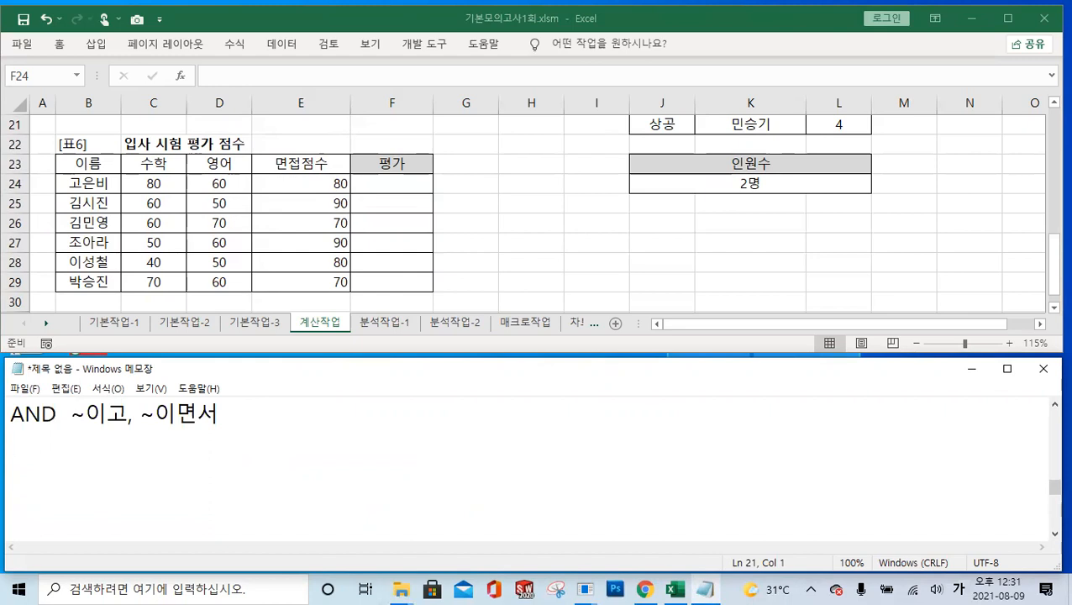
Add the note "OR ~이거나, ~또는" on the line below the AND note.
{"action": "key", "text": "Hangul"}
{"action": "type", "text": "OR    ~"}
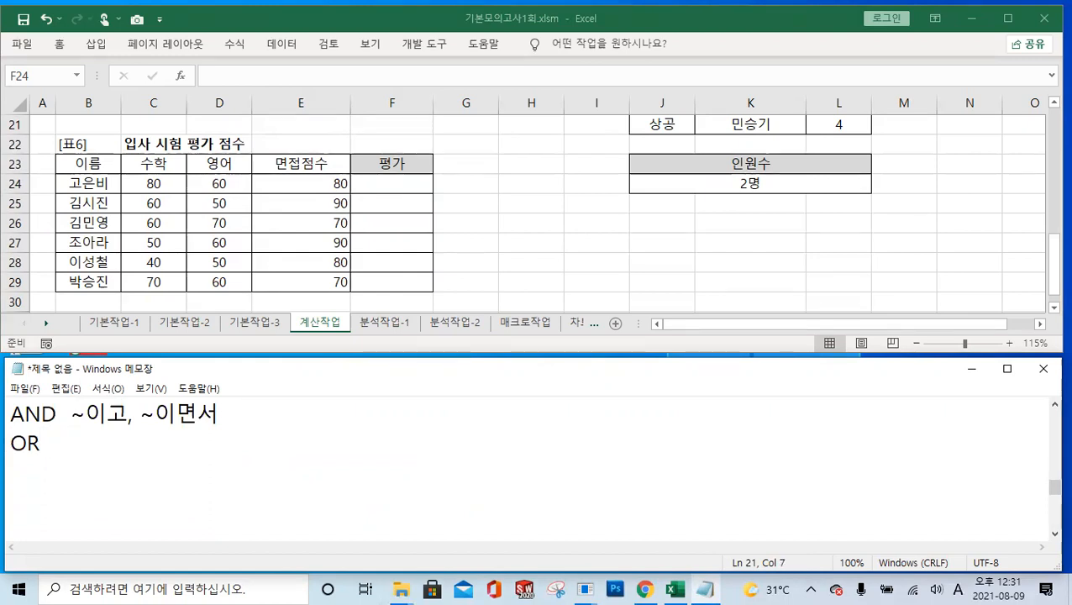
{"action": "key", "text": "Hangul"}
{"action": "type", "text": "이거나,"}
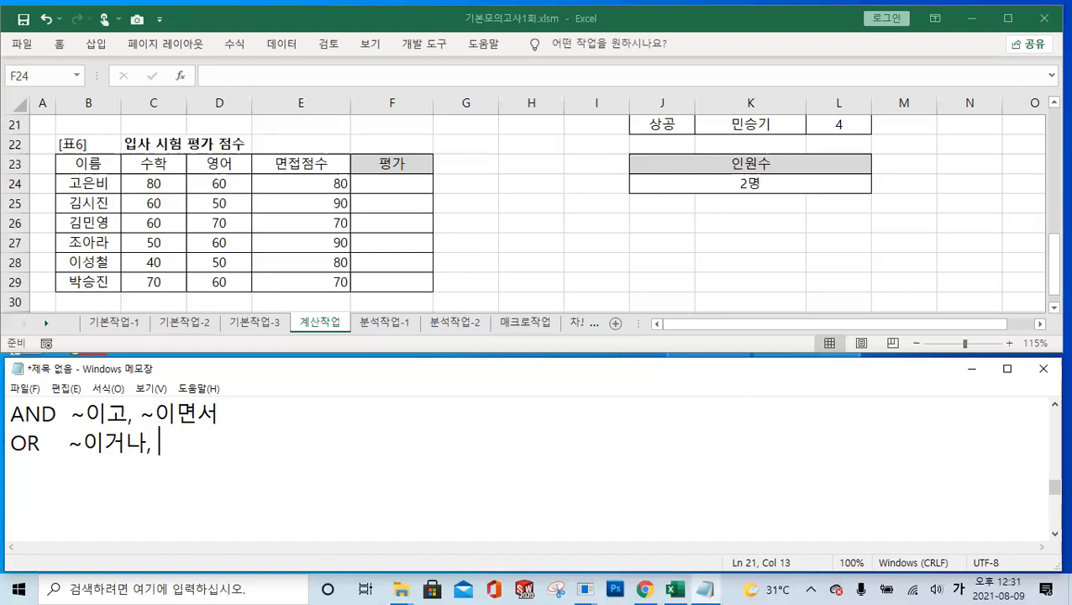
{"action": "type", "text": "~또느ㄴ"}
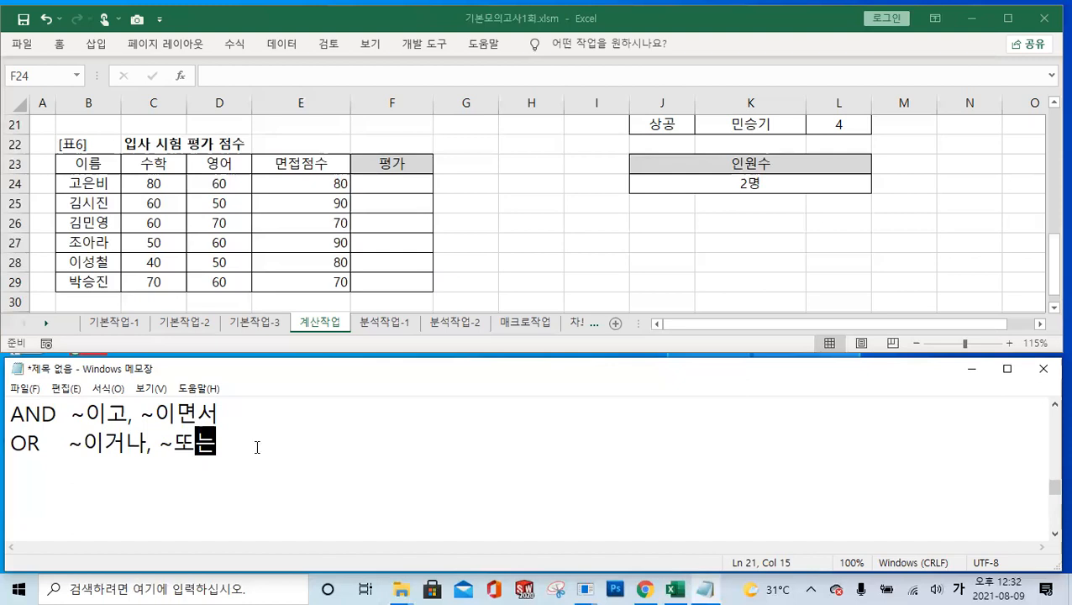
Insert a new line between the COUNTIFS and AND notes and begin it with =IF(테스트.
{"action": "left_click", "coordinate": [62, 407]}
{"action": "scroll", "coordinate": [173, 425], "scroll_direction": "down", "scroll_amount": 1}
{"action": "scroll", "coordinate": [173, 425], "scroll_direction": "up", "scroll_amount": 5}
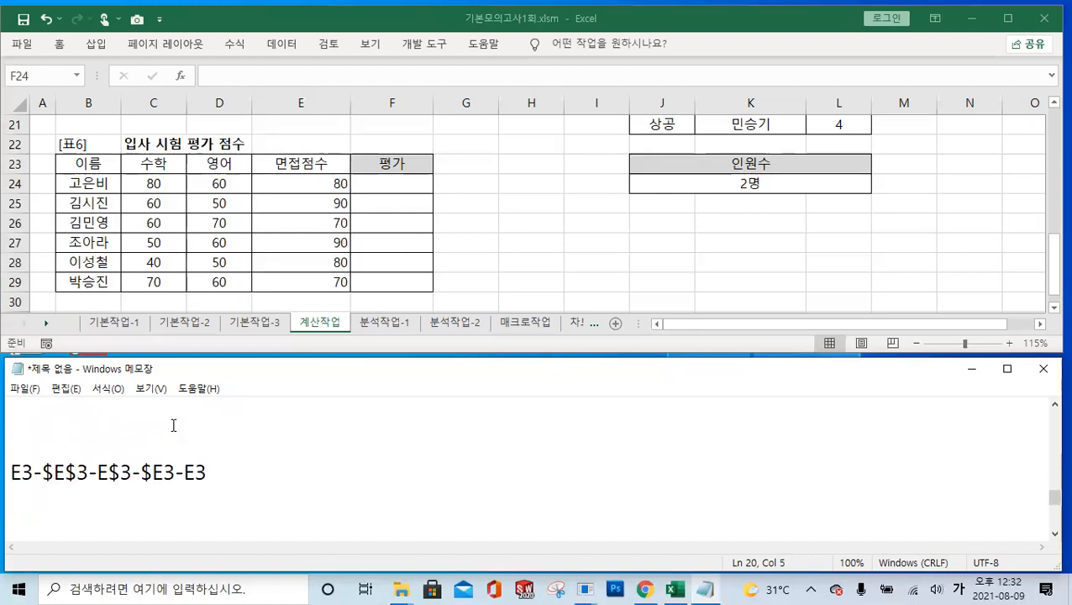
{"action": "scroll", "coordinate": [175, 425], "scroll_direction": "down", "scroll_amount": 2}
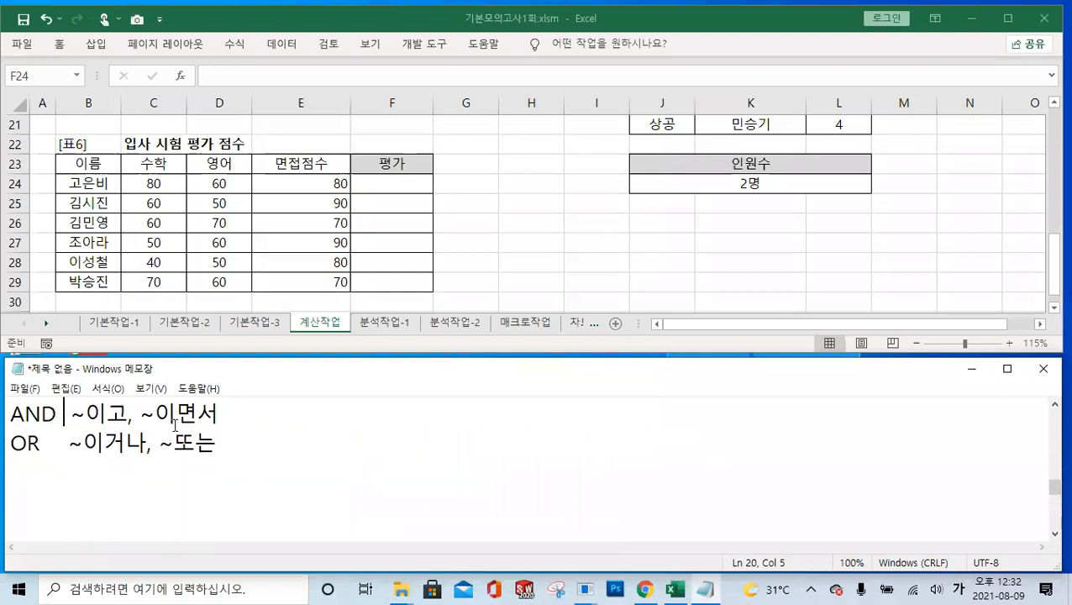
{"action": "scroll", "coordinate": [290, 417], "scroll_direction": "up", "scroll_amount": 1}
{"action": "left_click", "coordinate": [492, 471]}
{"action": "key", "text": "Return"}
{"action": "type", "text": "="}
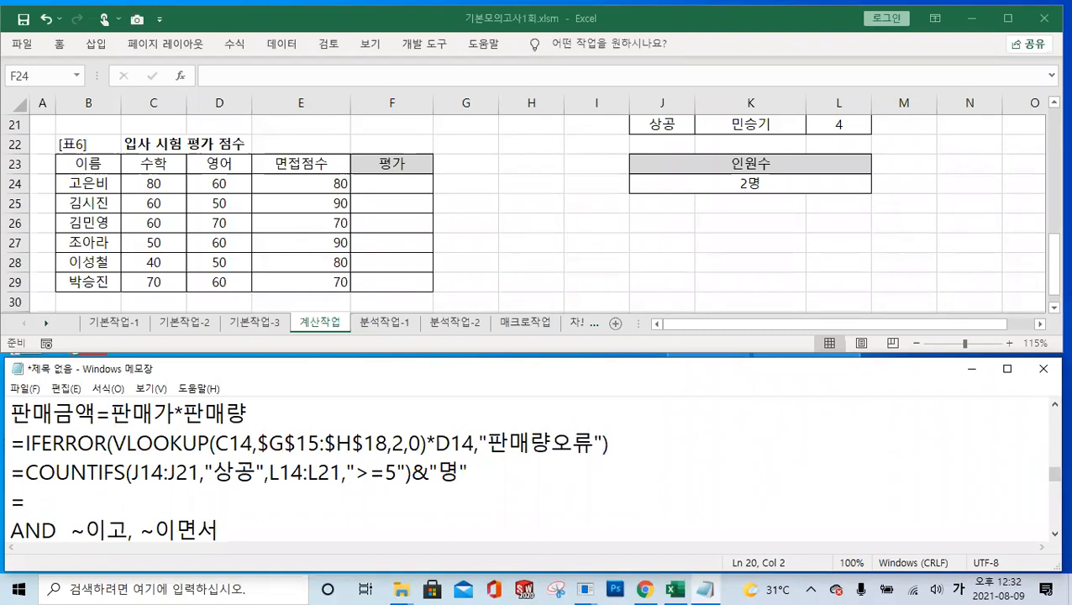
{"action": "type", "text": "ㅑ"}
{"action": "key", "text": "BackSpace"}
{"action": "key", "text": "Hangul"}
{"action": "type", "text": "IF("}
{"action": "key", "text": "Hangul"}
{"action": "type", "text": "테스트"}
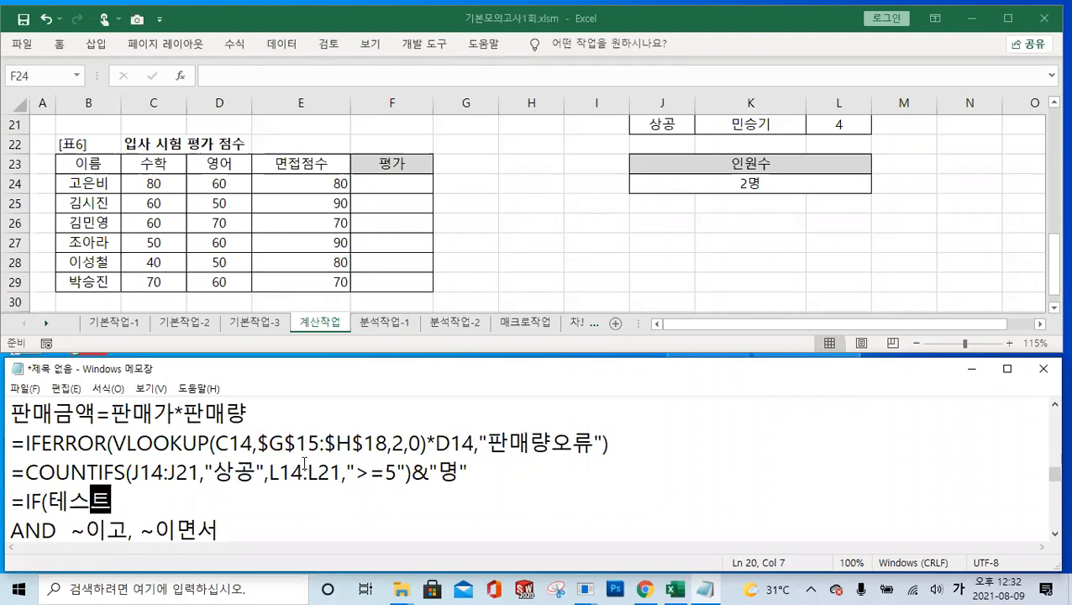
Review the earlier formula notes in Notepad, examining the RANK.EQ function nested as the first argument of the CHOOSE formula.
{"action": "scroll", "coordinate": [171, 464], "scroll_direction": "down", "scroll_amount": 5}
{"action": "scroll", "coordinate": [171, 464], "scroll_direction": "up", "scroll_amount": 1}
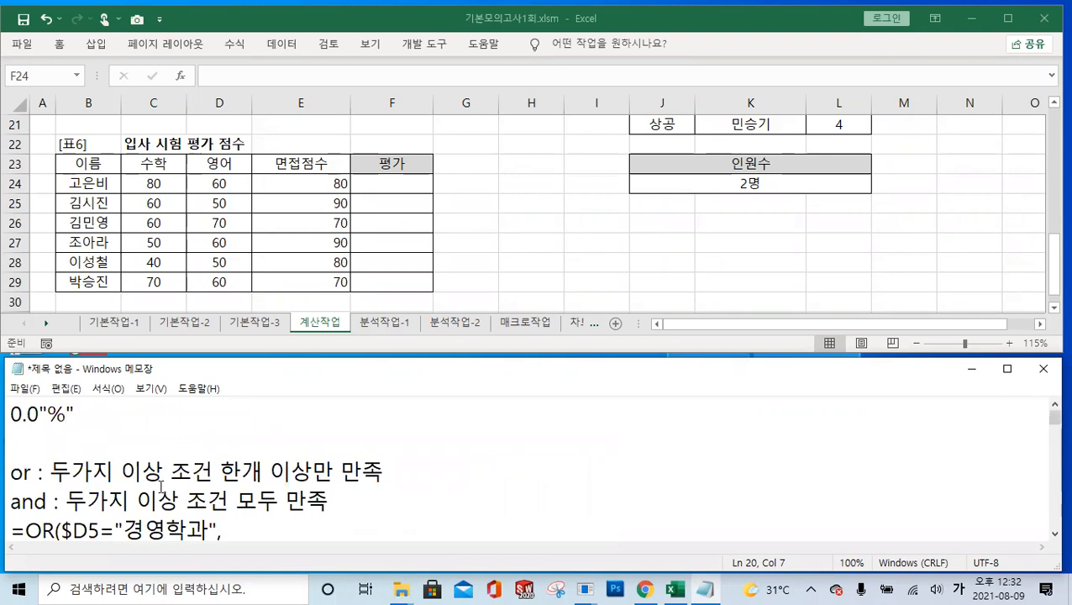
{"action": "scroll", "coordinate": [171, 464], "scroll_direction": "down", "scroll_amount": 5}
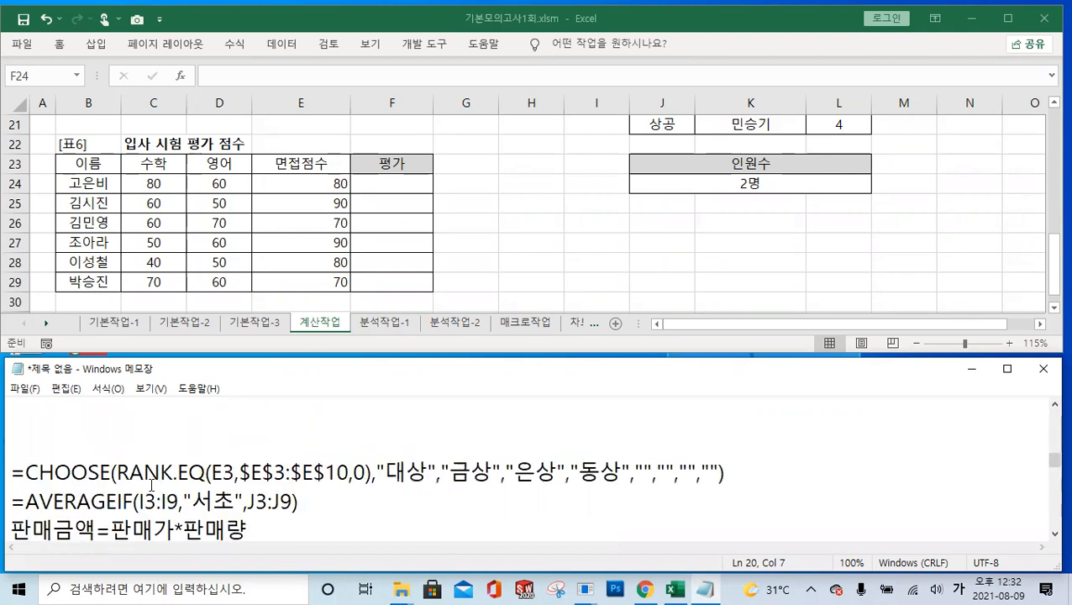
{"action": "scroll", "coordinate": [121, 471], "scroll_direction": "down", "scroll_amount": 1}
{"action": "left_click_drag", "start_coordinate": [115, 471], "coordinate": [137, 471]}
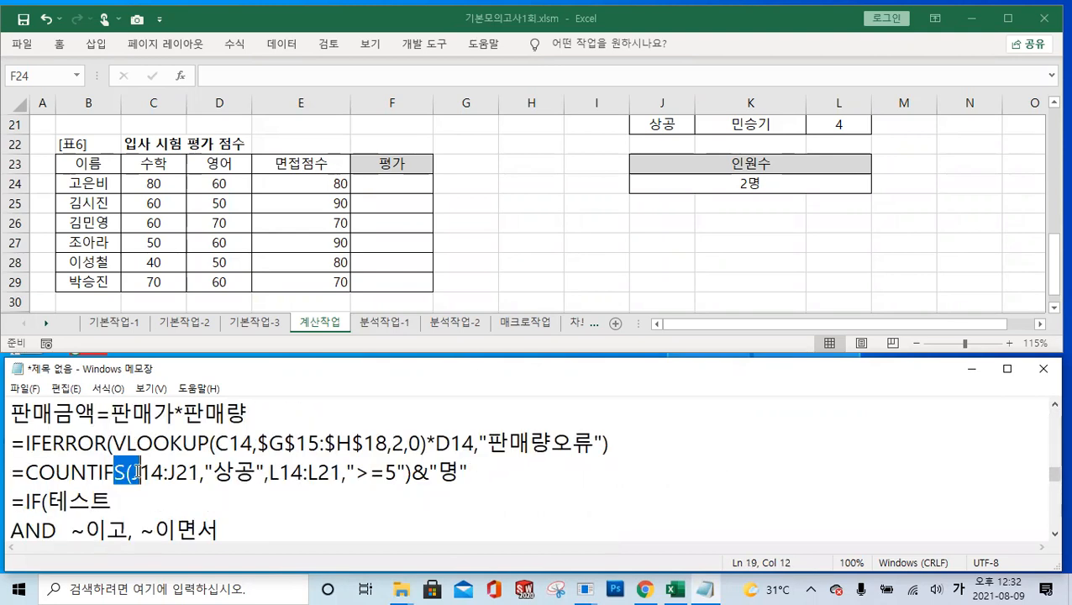
{"action": "scroll", "coordinate": [137, 471], "scroll_direction": "up", "scroll_amount": 2}
{"action": "left_click", "coordinate": [130, 502]}
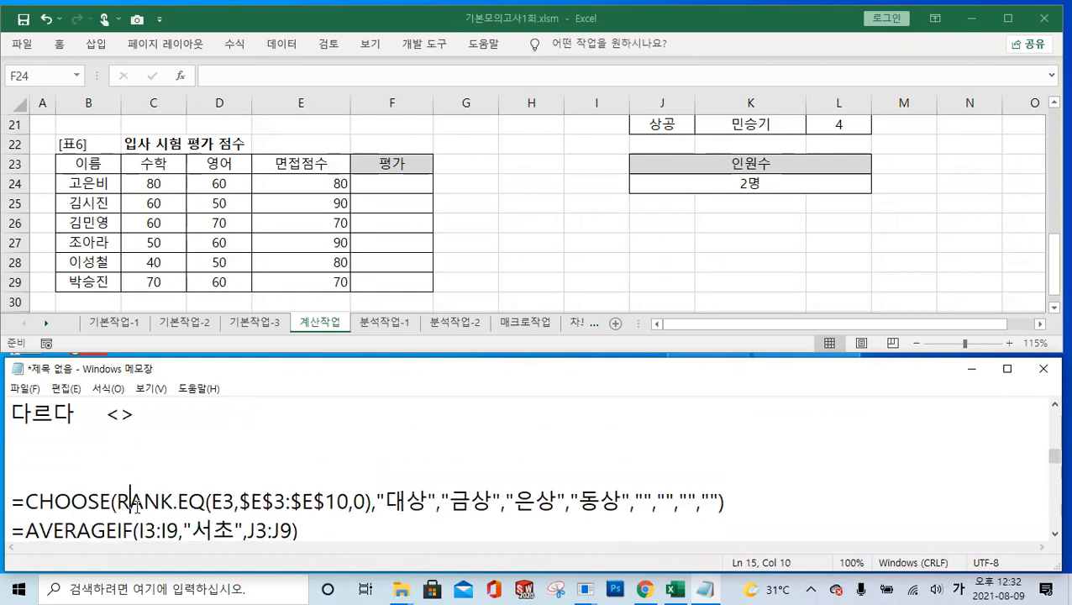
{"action": "left_click_drag", "start_coordinate": [117, 503], "coordinate": [372, 503]}
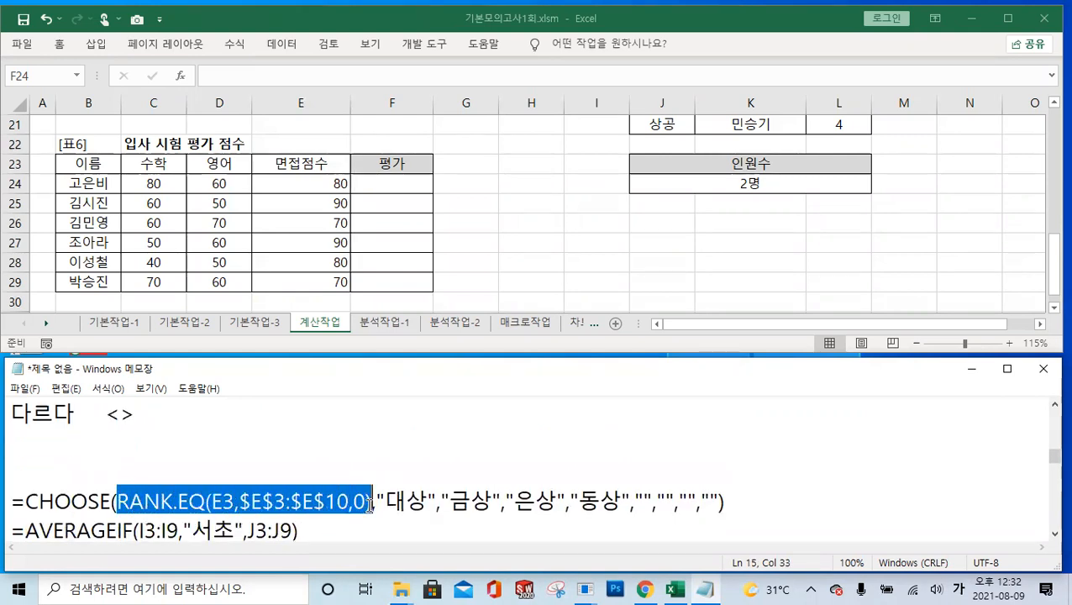
Examine the "대상" argument that follows RANK.EQ in the CHOOSE formula note.
{"action": "left_click", "coordinate": [1052, 536]}
{"action": "left_click", "coordinate": [1052, 536]}
{"action": "left_click", "coordinate": [1052, 535]}
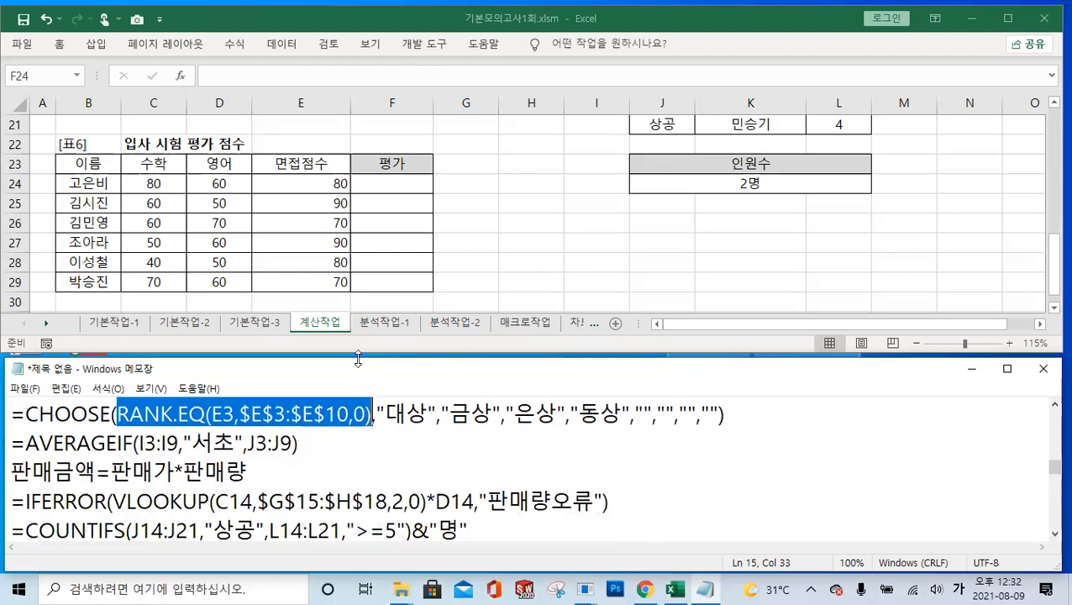
{"action": "left_click_drag", "start_coordinate": [376, 414], "coordinate": [438, 414]}
{"action": "key", "text": "ctrl"}
{"action": "key", "text": "ctrl"}
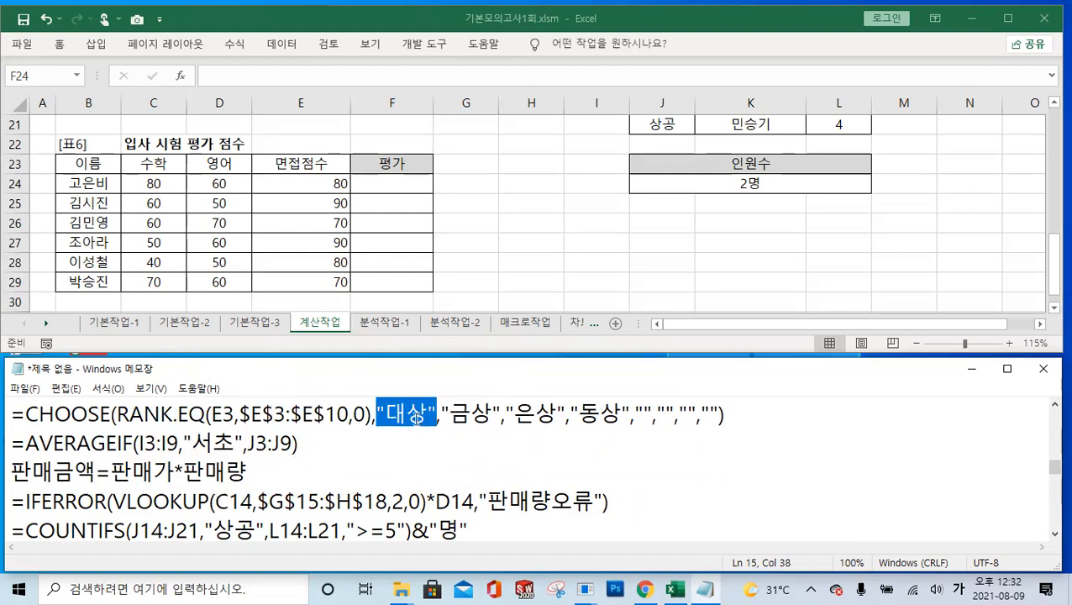
{"action": "key", "text": "ctrl"}
Replace 테스트 in the IF note with AND(C24>=70 and insert a blank line below it.
{"action": "scroll", "coordinate": [1050, 485], "scroll_direction": "down", "scroll_amount": 1}
{"action": "mouse_move", "coordinate": [1051, 484]}
{"action": "left_mouse_down"}
{"action": "mouse_move", "coordinate": [1050, 500]}
{"action": "mouse_move", "coordinate": [1050, 491]}
{"action": "left_mouse_up"}
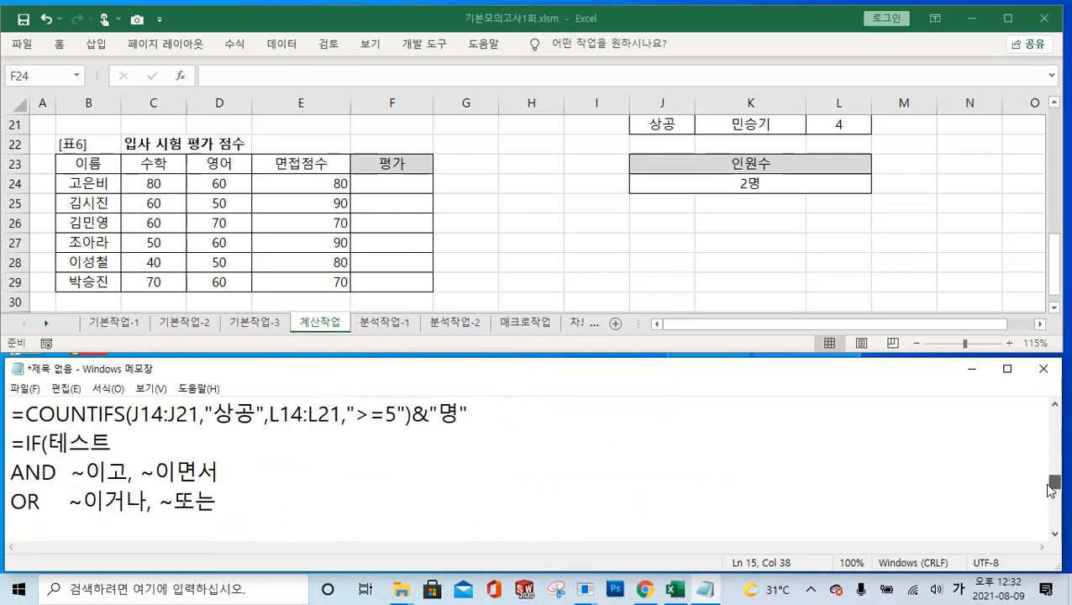
{"action": "left_click_drag", "start_coordinate": [112, 443], "coordinate": [55, 444]}
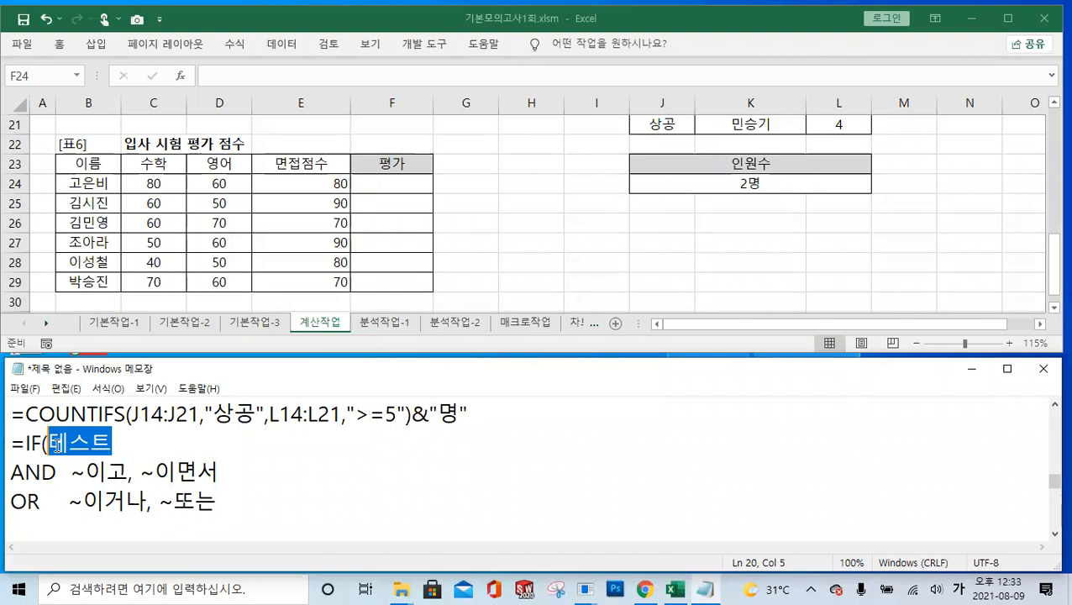
{"action": "key", "text": "Delete"}
{"action": "type", "text": "A"}
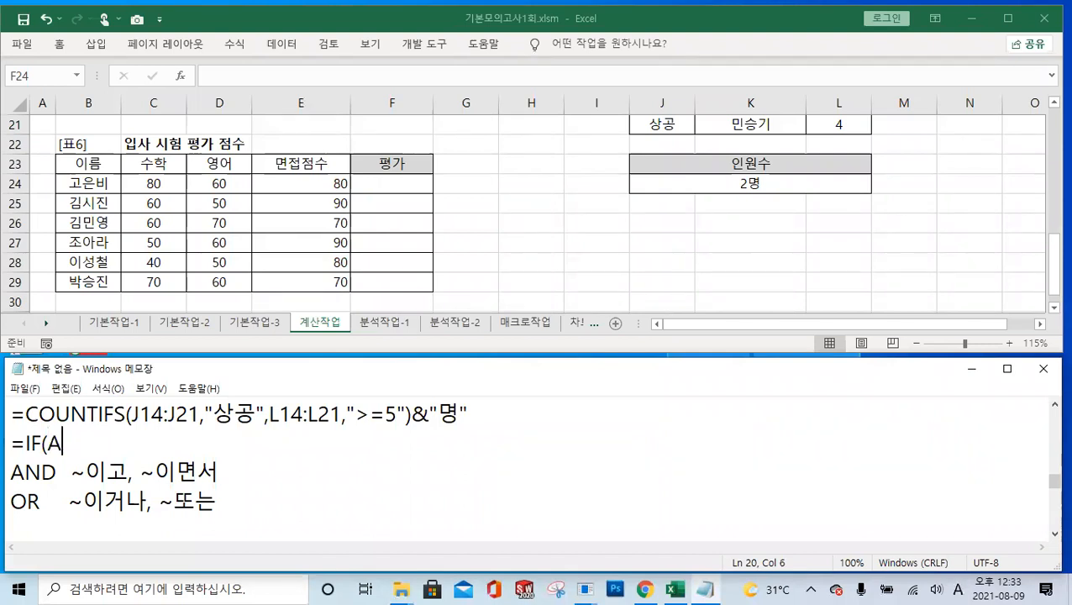
{"action": "type", "text": "ND("}
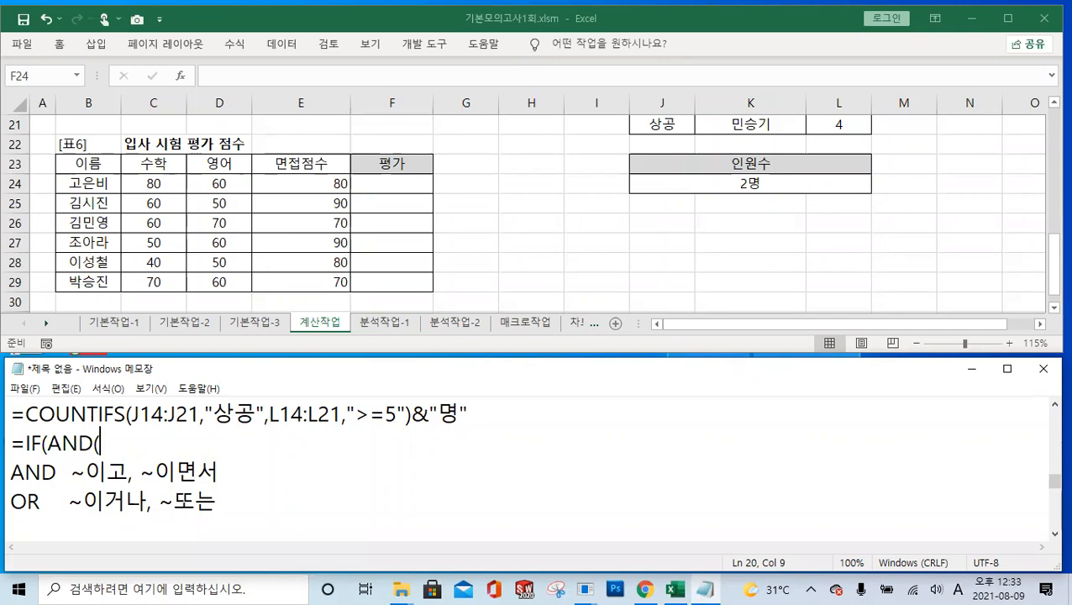
{"action": "type", "text": "C24"}
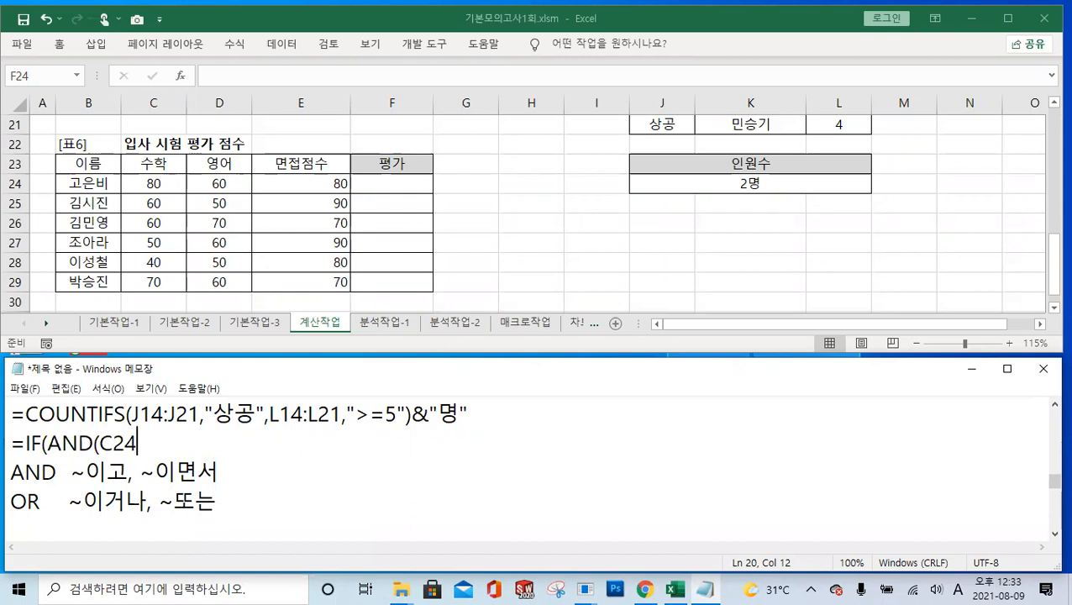
{"action": "type", "text": ">=70"}
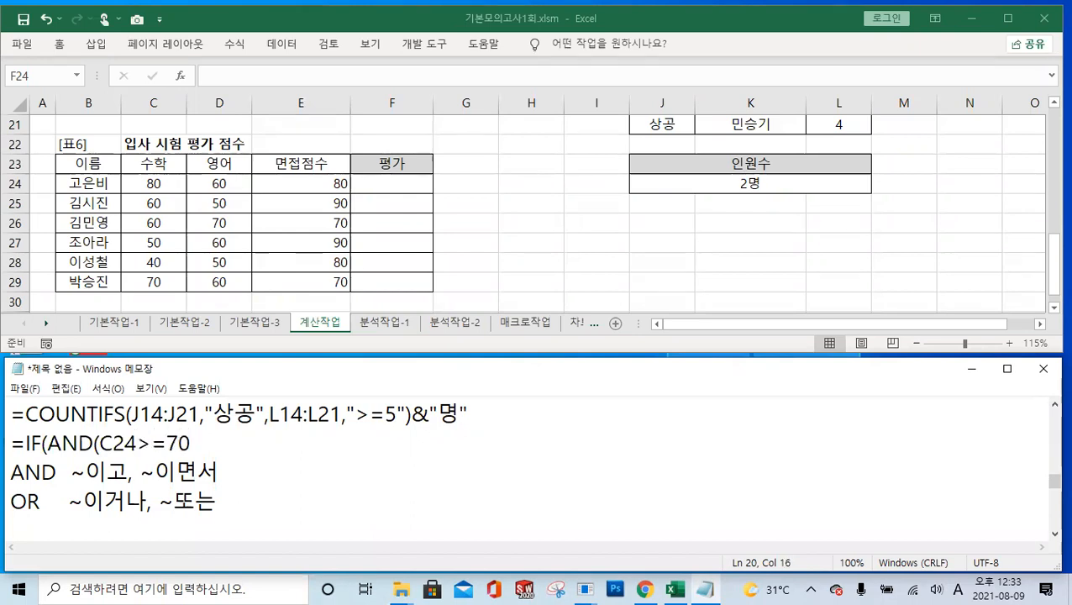
{"action": "key", "text": "Return"}
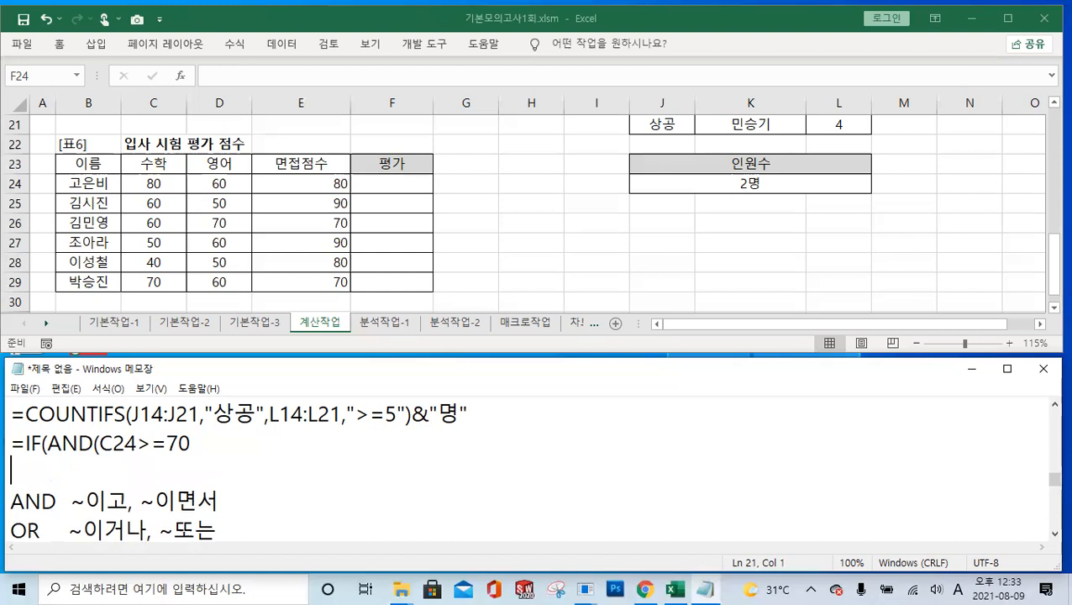
Add a comma after the first AND condition in the IF note and change its cell reference to E24.
{"action": "left_click", "coordinate": [204, 445]}
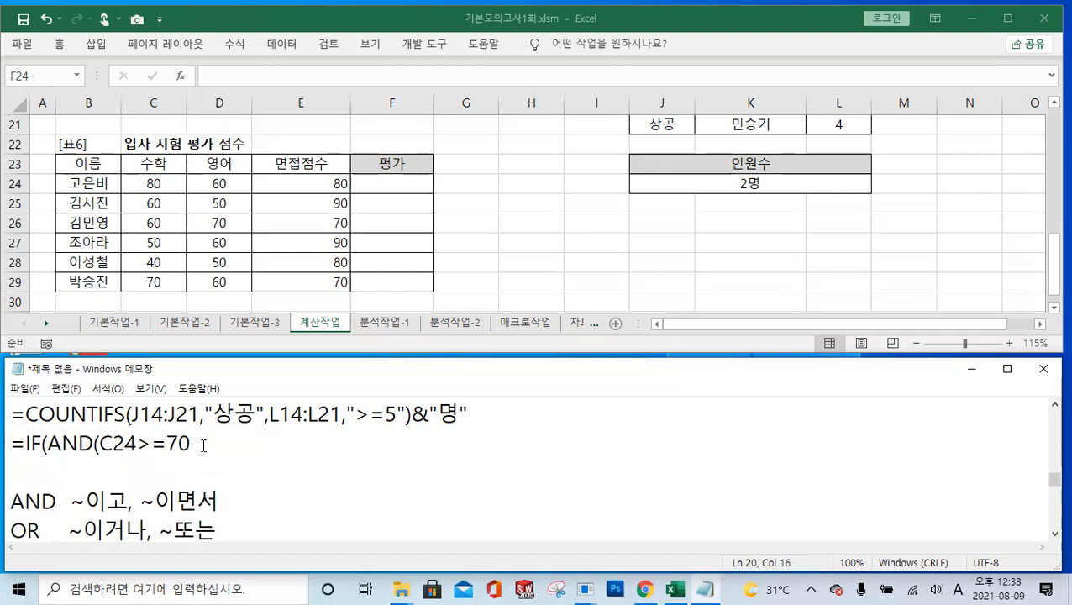
{"action": "type", "text": ","}
{"action": "left_click_drag", "start_coordinate": [115, 446], "coordinate": [106, 446]}
{"action": "type", "text": "E"}
{"action": "left_click", "coordinate": [219, 444]}
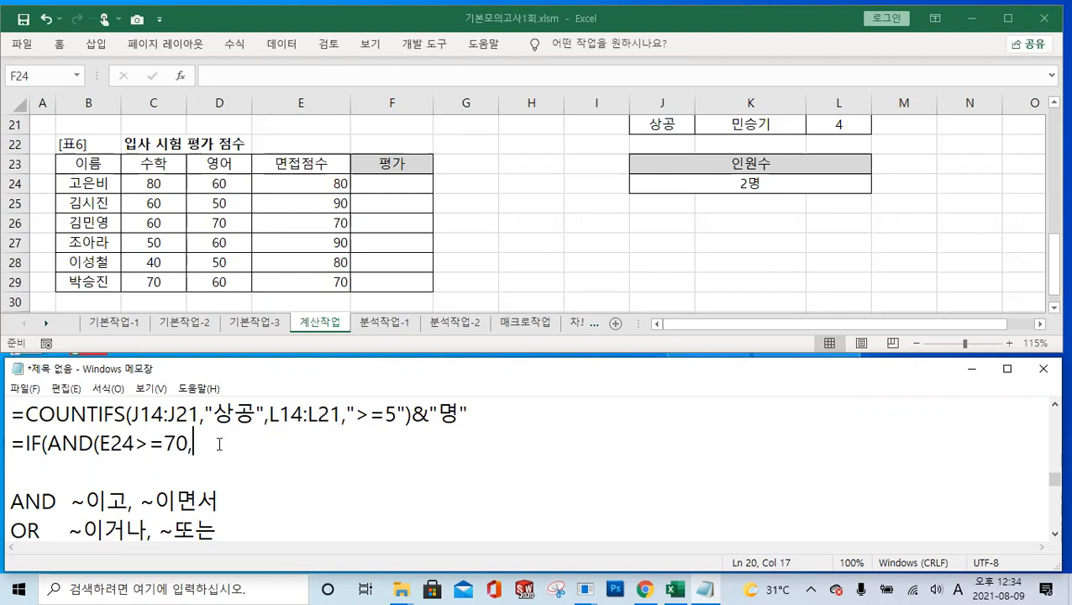
Add OR(C24>=70,D24>70) as the second AND condition in the IF note.
{"action": "type", "text": "OR("}
{"action": "left_click", "coordinate": [165, 186]}
{"action": "left_click", "coordinate": [249, 447]}
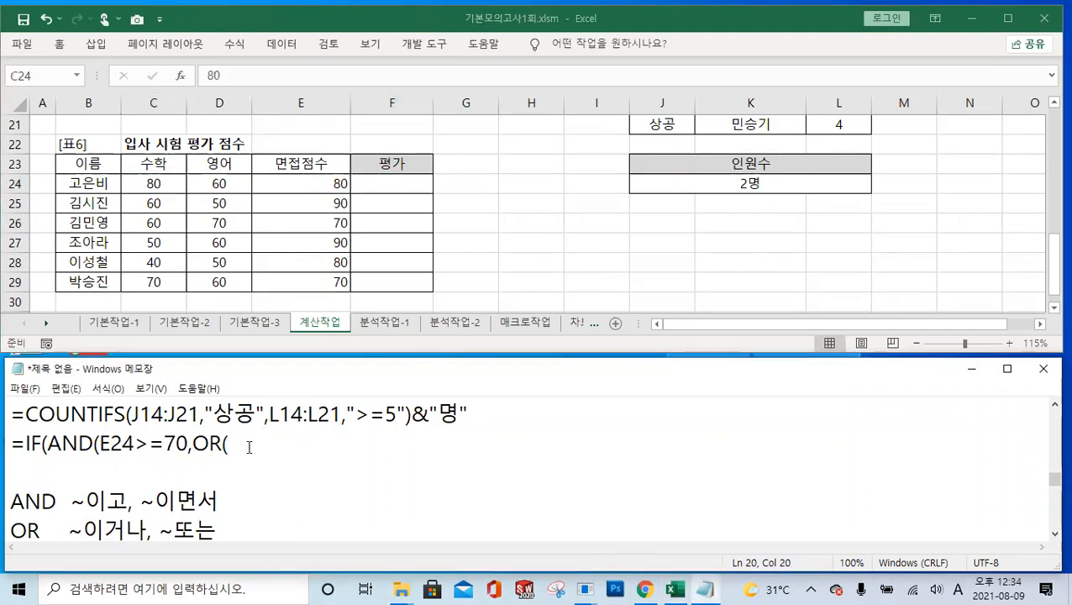
{"action": "type", "text": "C24>=70"}
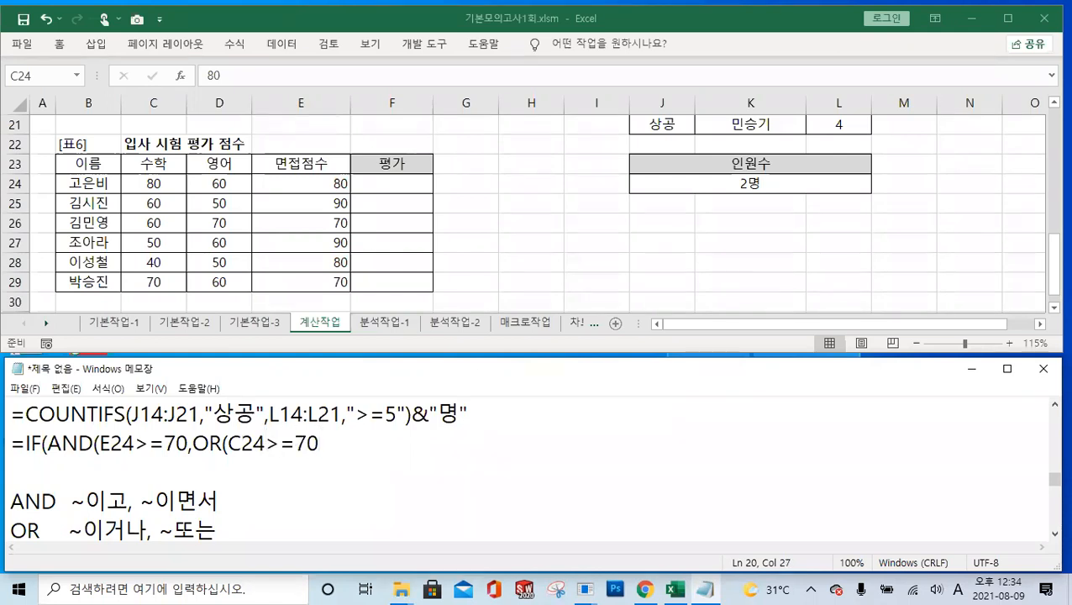
{"action": "type", "text": ",D24"}
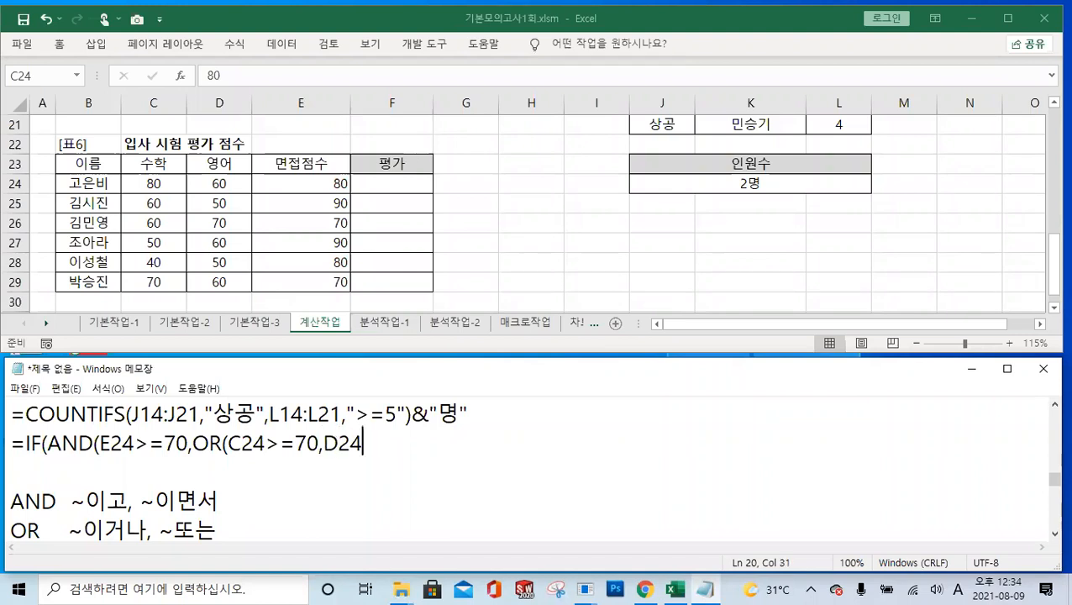
{"action": "type", "text": ">70)"}
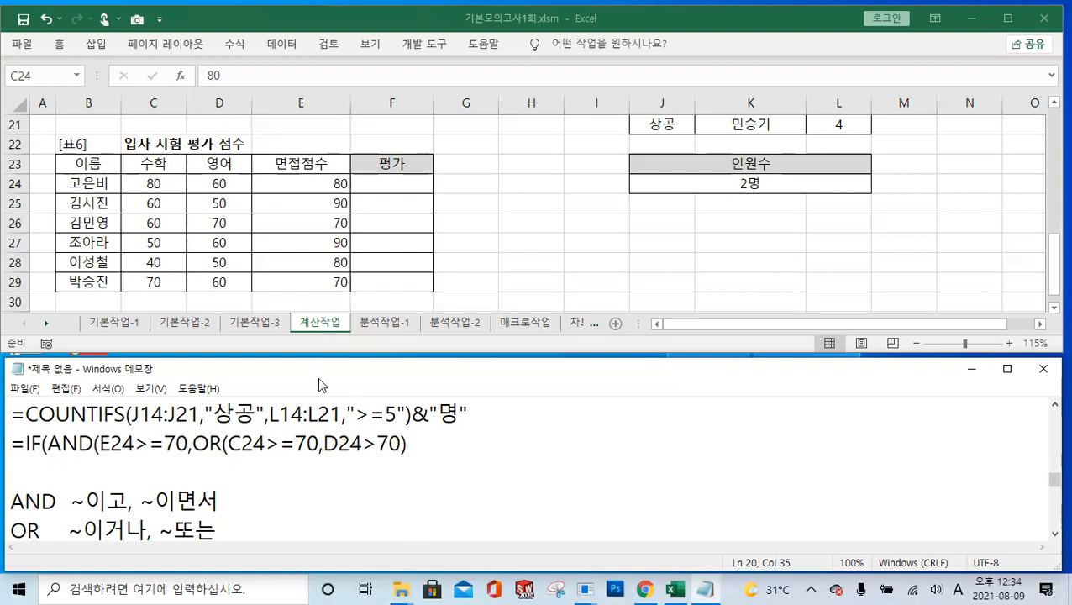
Review the note's AND and OR conditions, and complete the formula with ,"합격","").
{"action": "left_click_drag", "start_coordinate": [231, 443], "coordinate": [386, 452]}
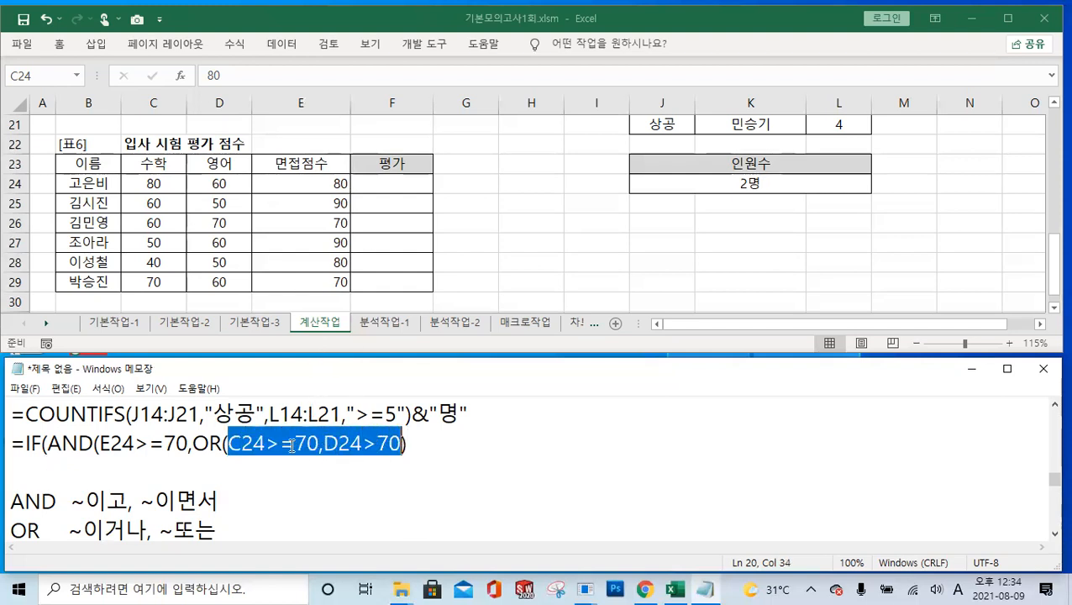
{"action": "left_click_drag", "start_coordinate": [49, 443], "coordinate": [186, 447]}
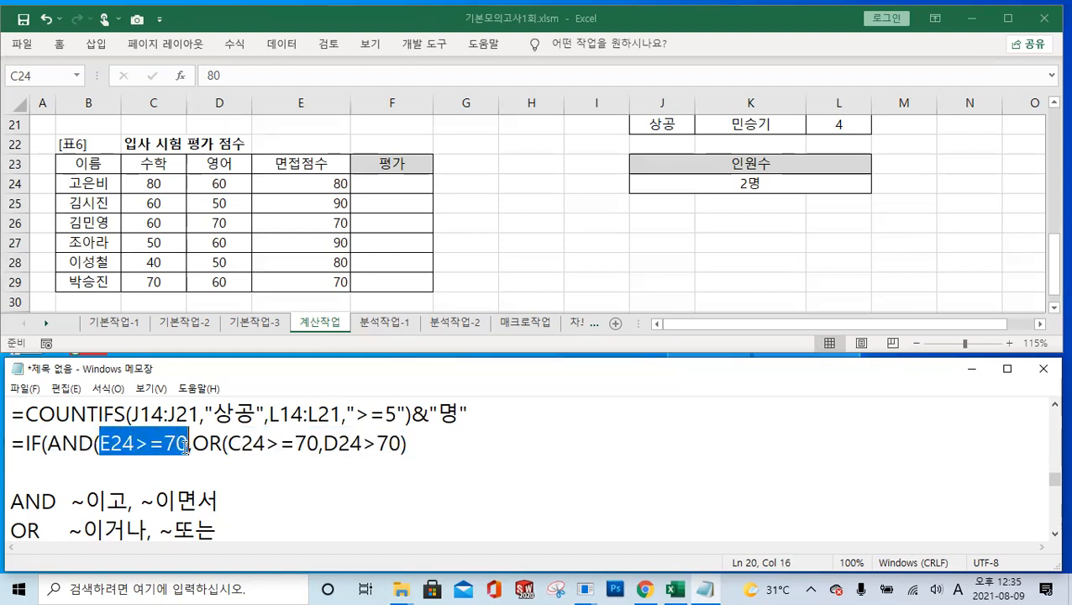
{"action": "left_click", "coordinate": [233, 443]}
{"action": "left_click_drag", "start_coordinate": [232, 442], "coordinate": [397, 460]}
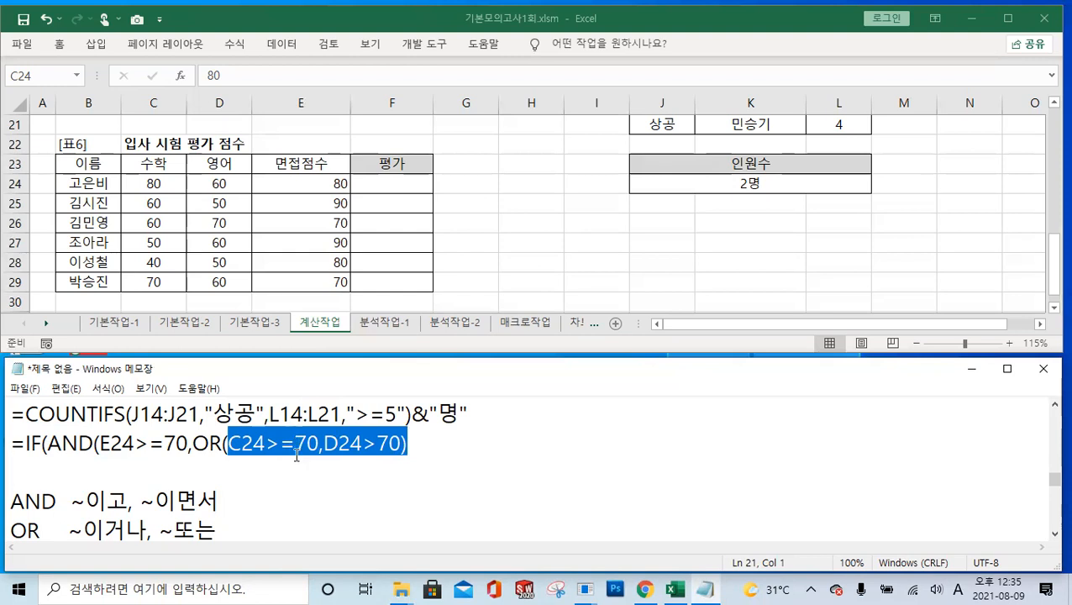
{"action": "left_click", "coordinate": [427, 446]}
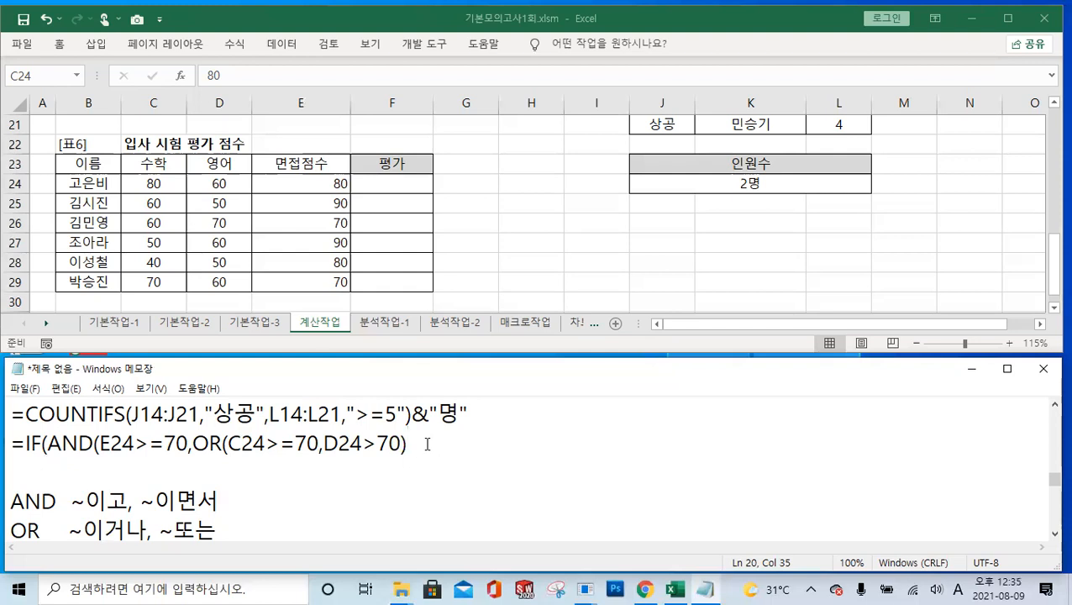
{"action": "type", "text": ",\""}
{"action": "key", "text": "Hangul"}
{"action": "type", "text": "합격\","}
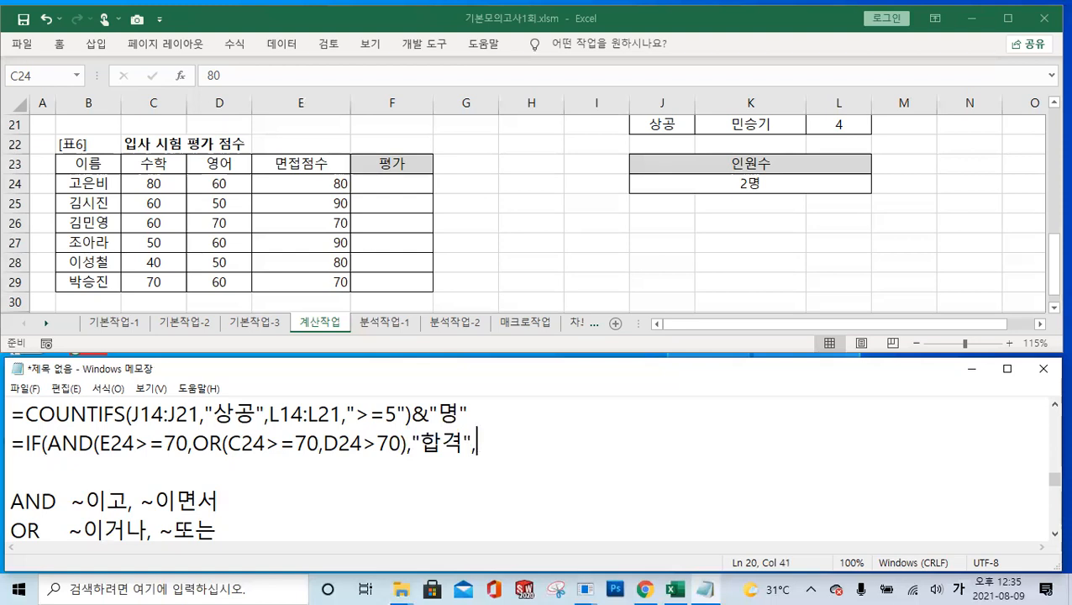
{"action": "type", "text": "\"\")"}
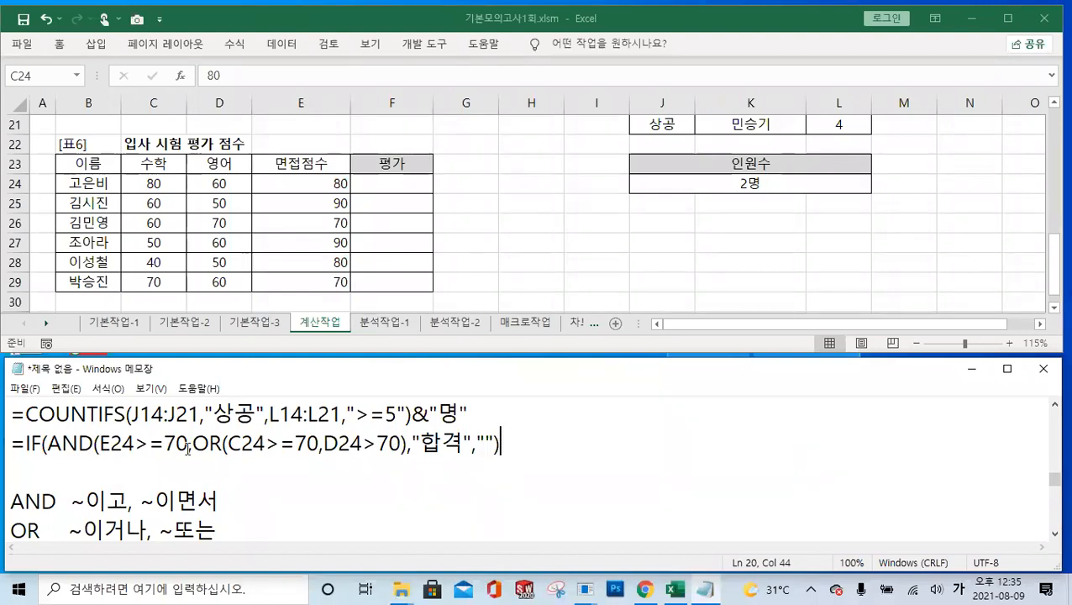
Switch to Excel and begin the formula in cell F24 of the 평가 column with =IF(AND(.
{"action": "left_click", "coordinate": [397, 183]}
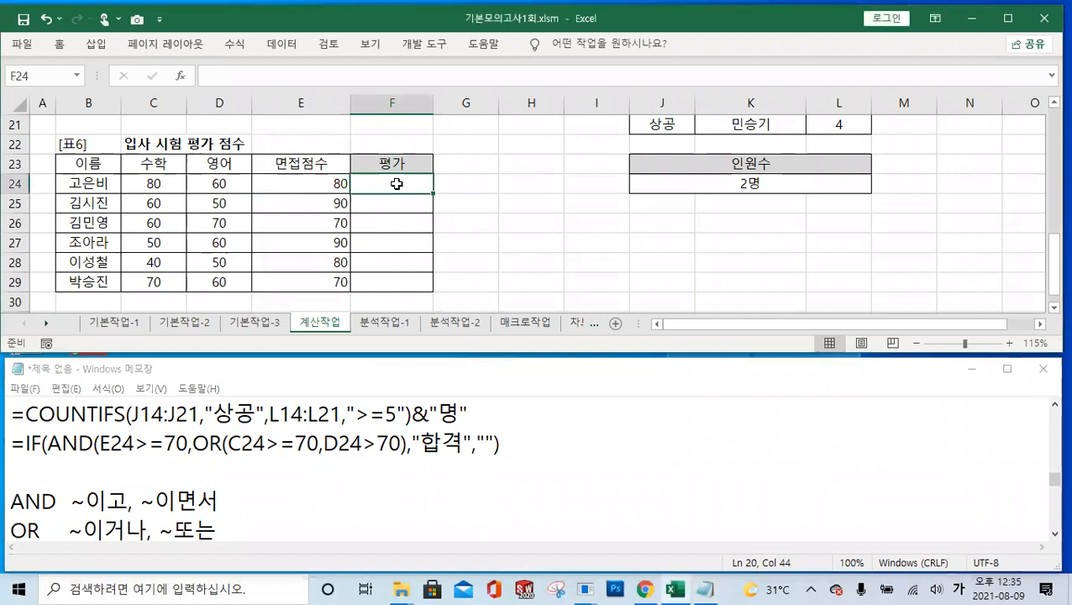
{"action": "left_click", "coordinate": [277, 76]}
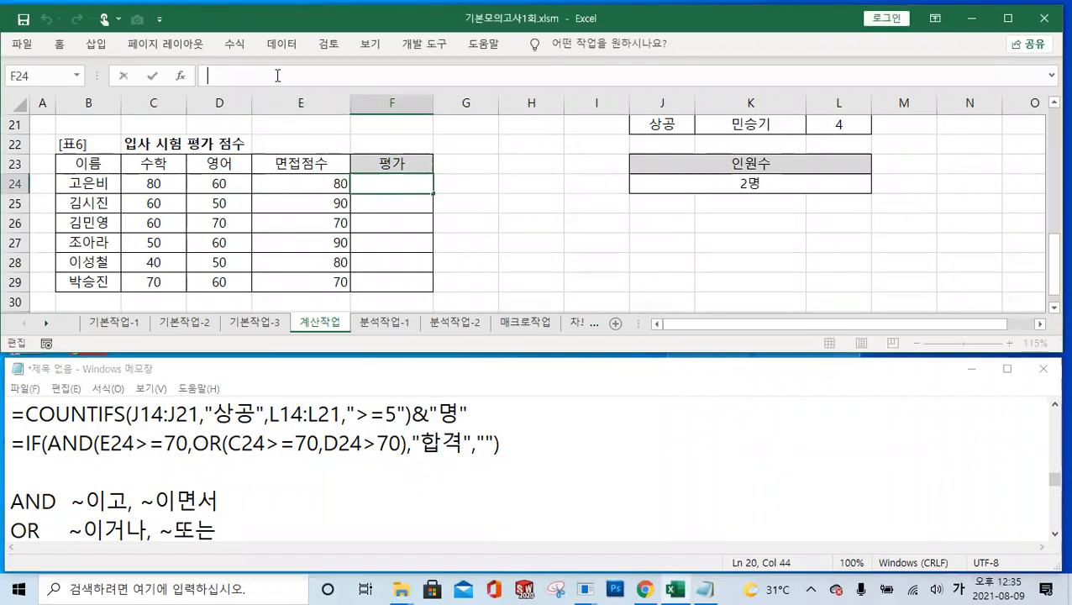
{"action": "type", "text": "="}
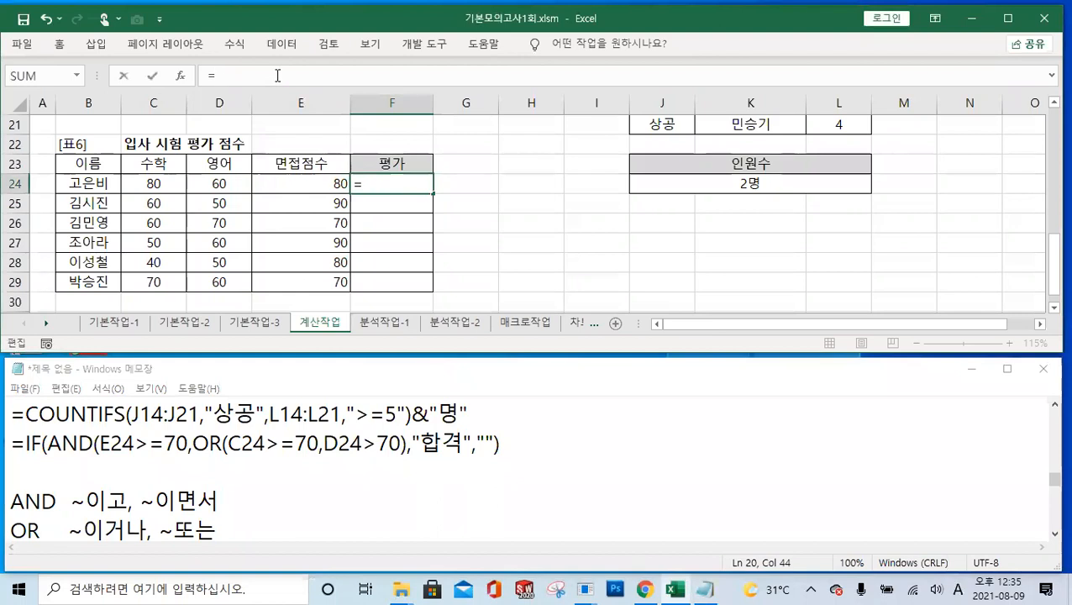
{"action": "type", "text": "IF"}
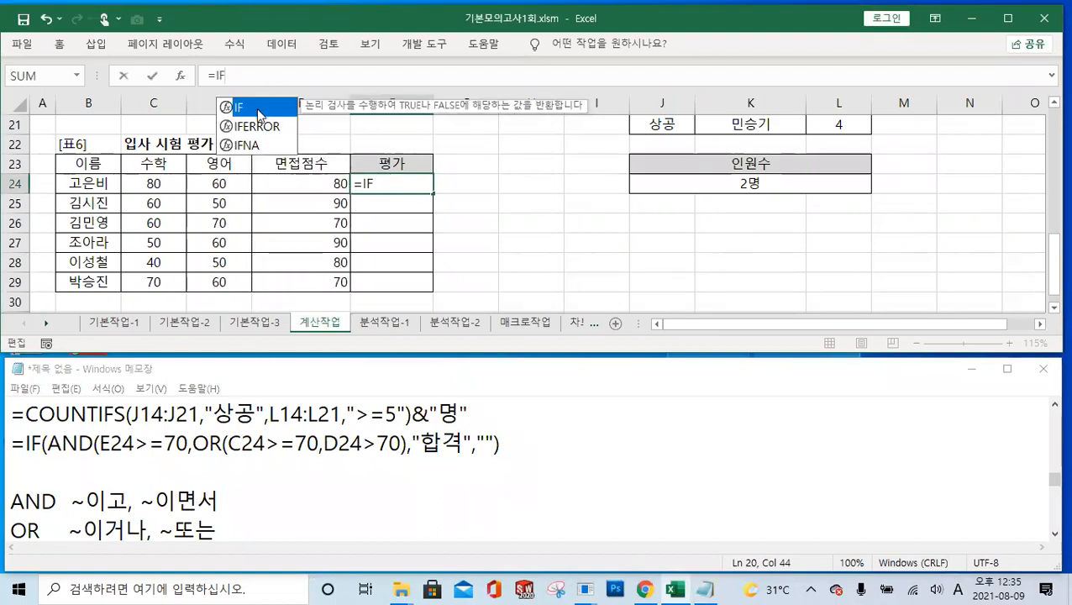
{"action": "double_click", "coordinate": [256, 108]}
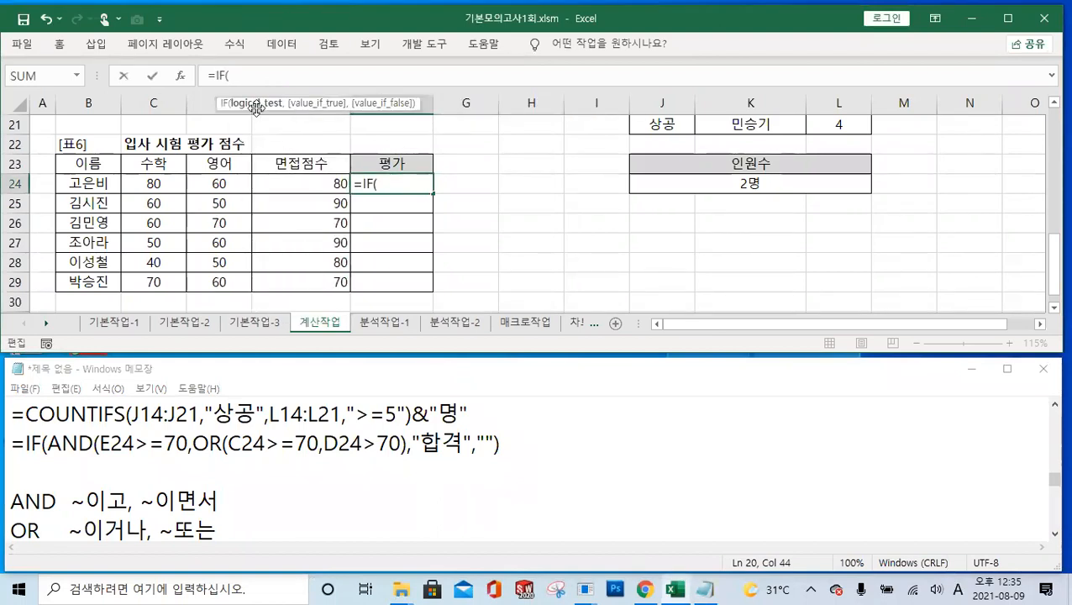
{"action": "type", "text": "AN"}
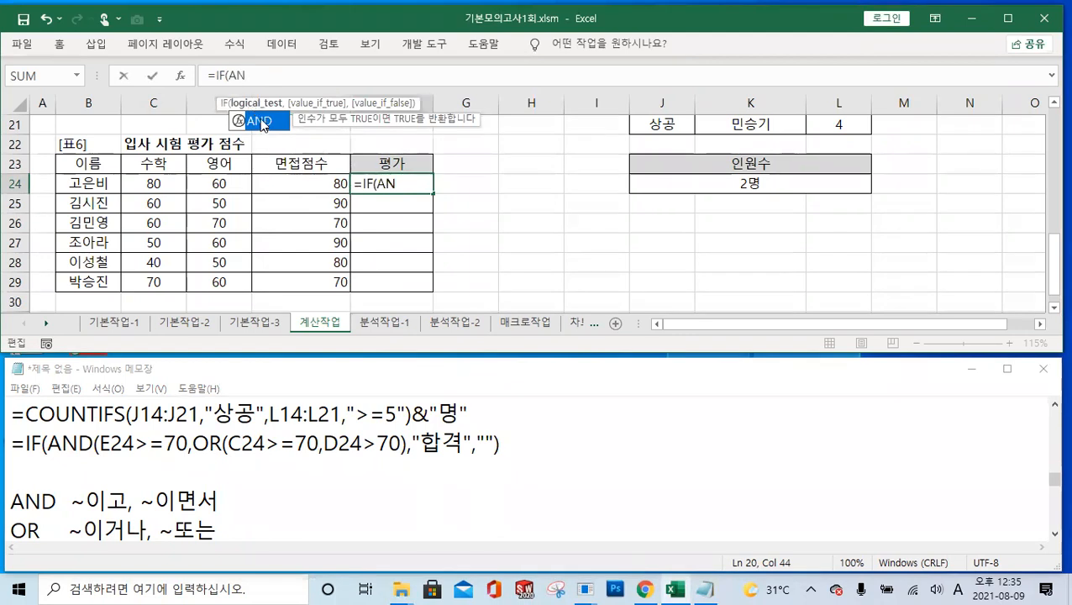
{"action": "double_click", "coordinate": [261, 120]}
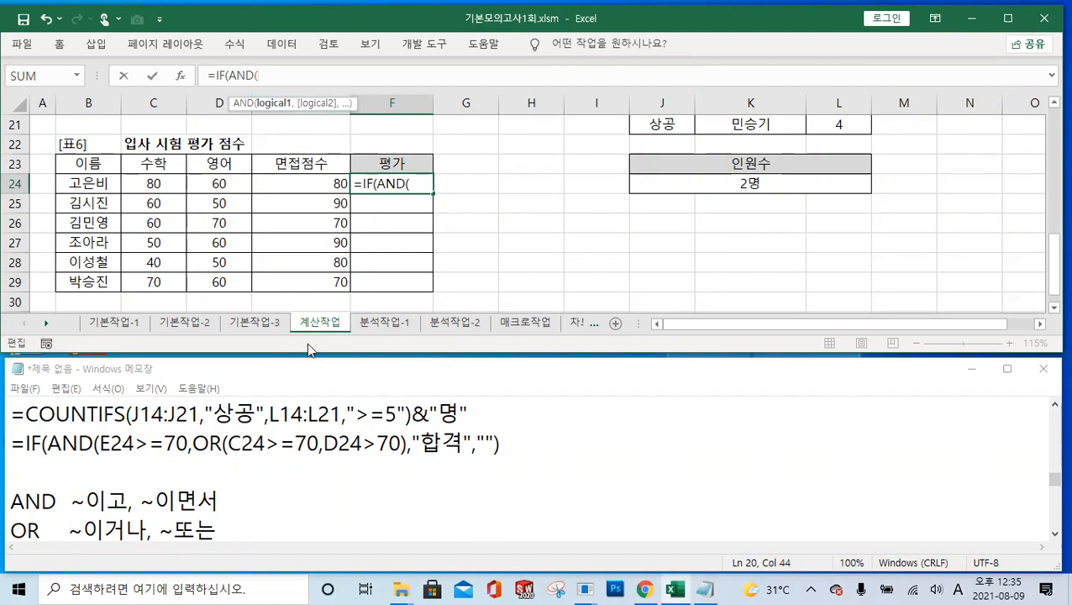
Enter E24>=70 as the first AND condition of the F24 formula, followed by a comma.
{"action": "left_click", "coordinate": [321, 184]}
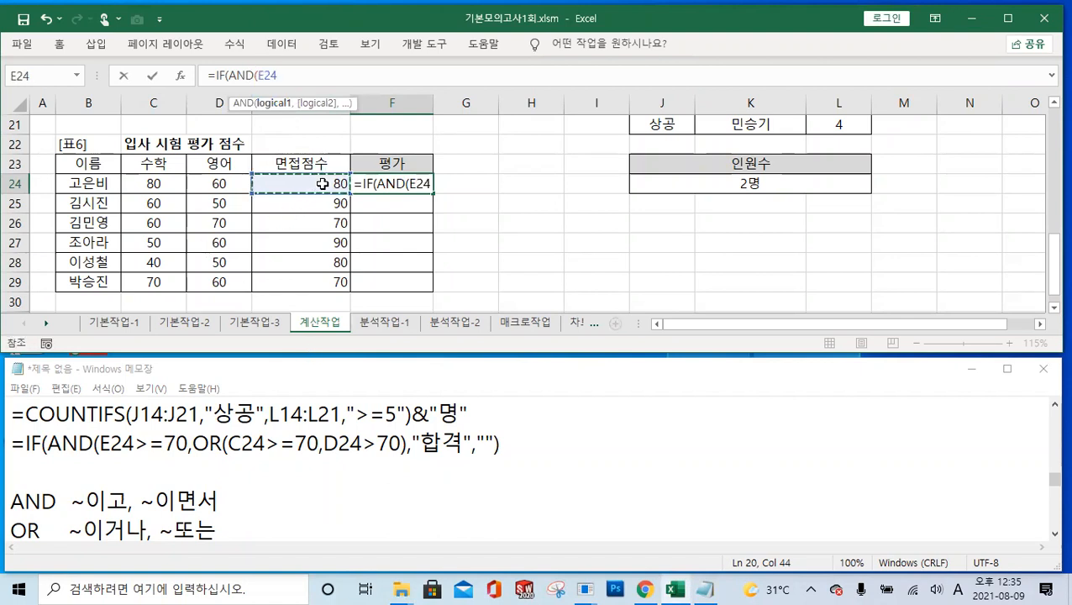
{"action": "type", "text": ">=70"}
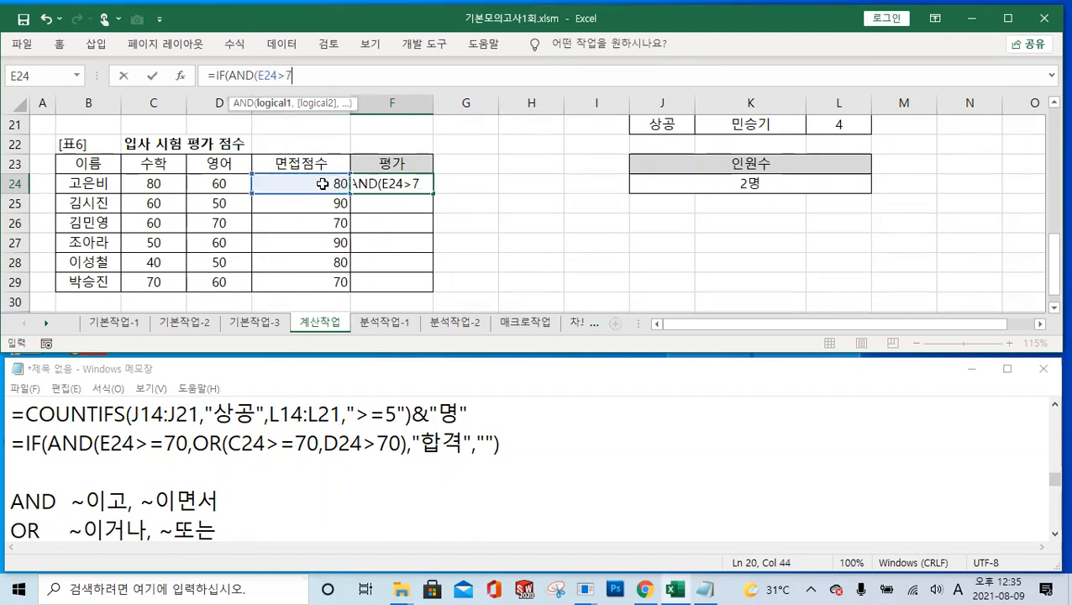
{"action": "key", "text": "BackSpace"}
{"action": "key", "text": "BackSpace"}
{"action": "key", "text": "BackSpace"}
{"action": "type", "text": "=70"}
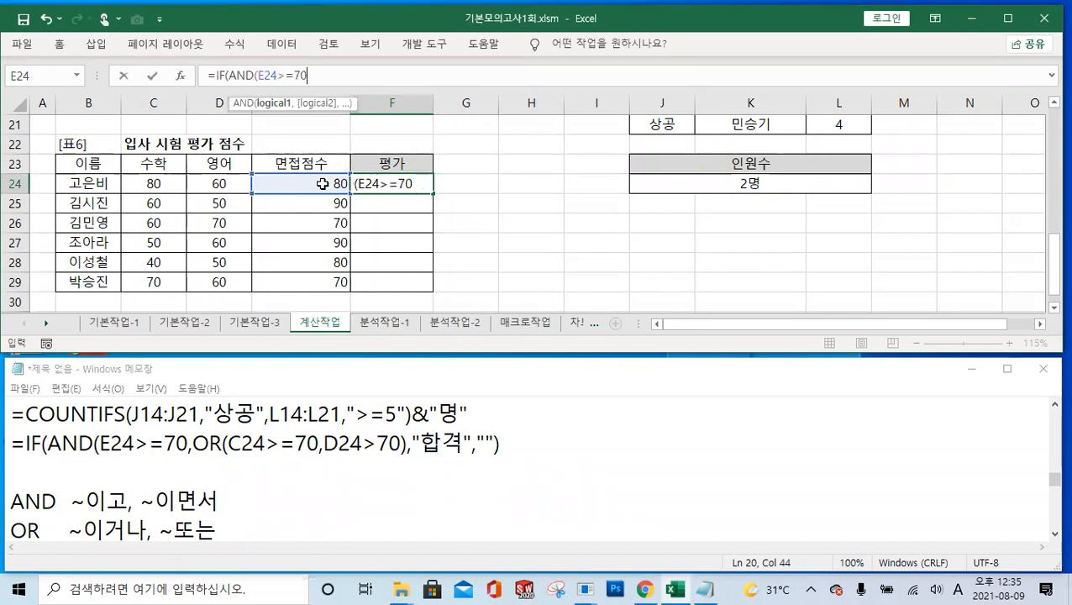
{"action": "type", "text": ","}
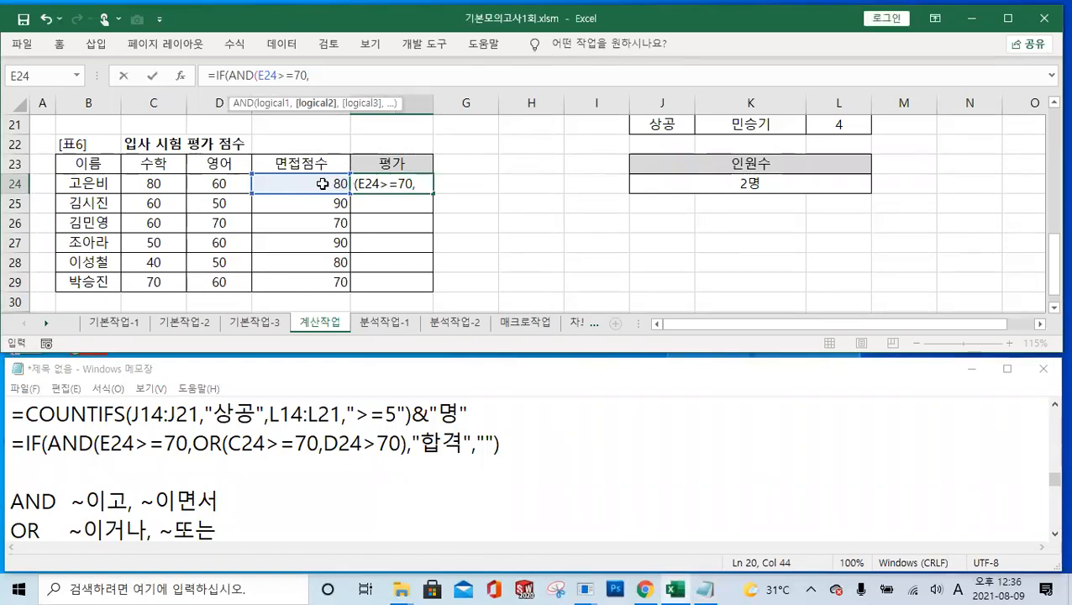
Add OR(C24>=70,D24>=70) as the second AND condition of the F24 formula.
{"action": "type", "text": "OR"}
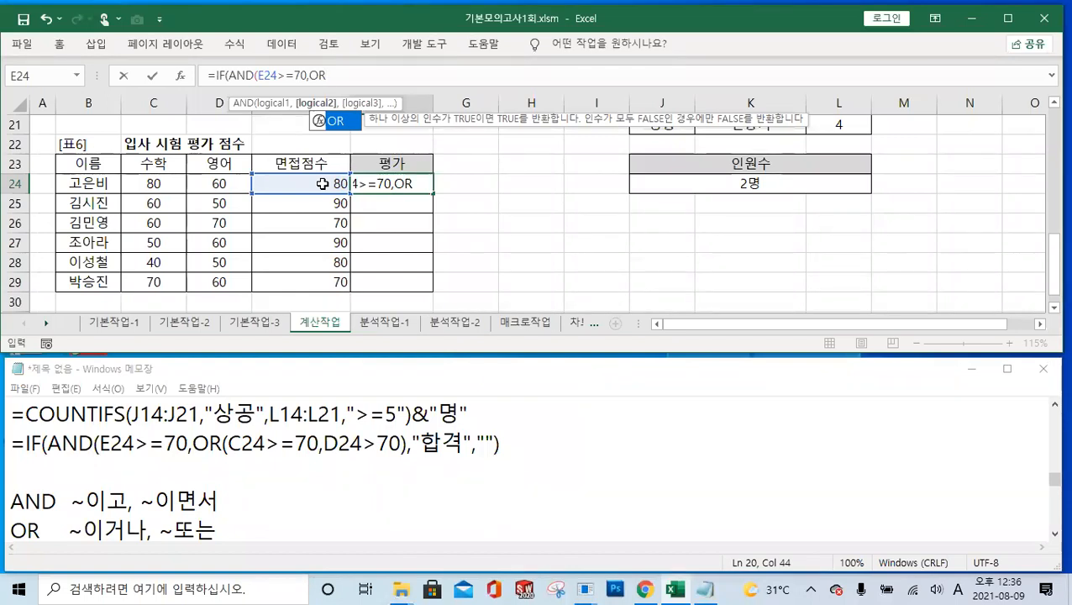
{"action": "double_click", "coordinate": [340, 120]}
{"action": "left_click", "coordinate": [165, 187]}
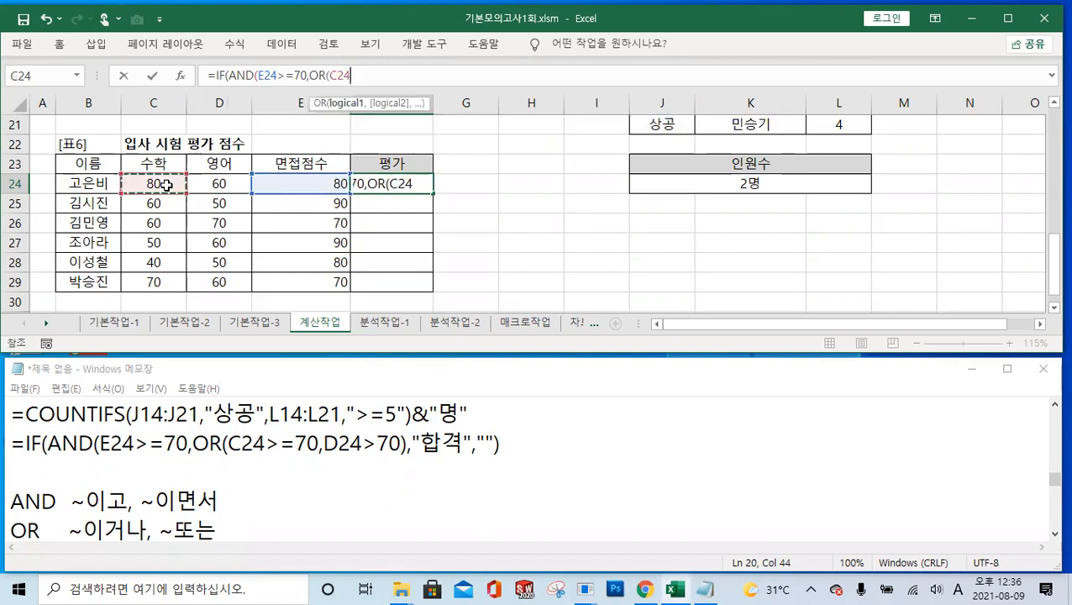
{"action": "type", "text": ">"}
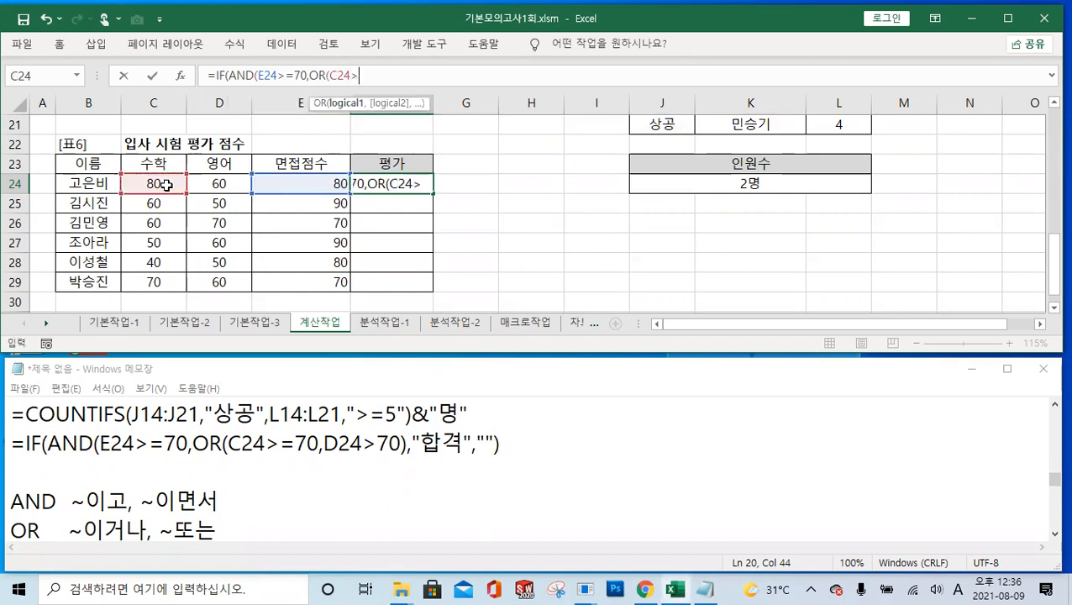
{"action": "type", "text": "=70"}
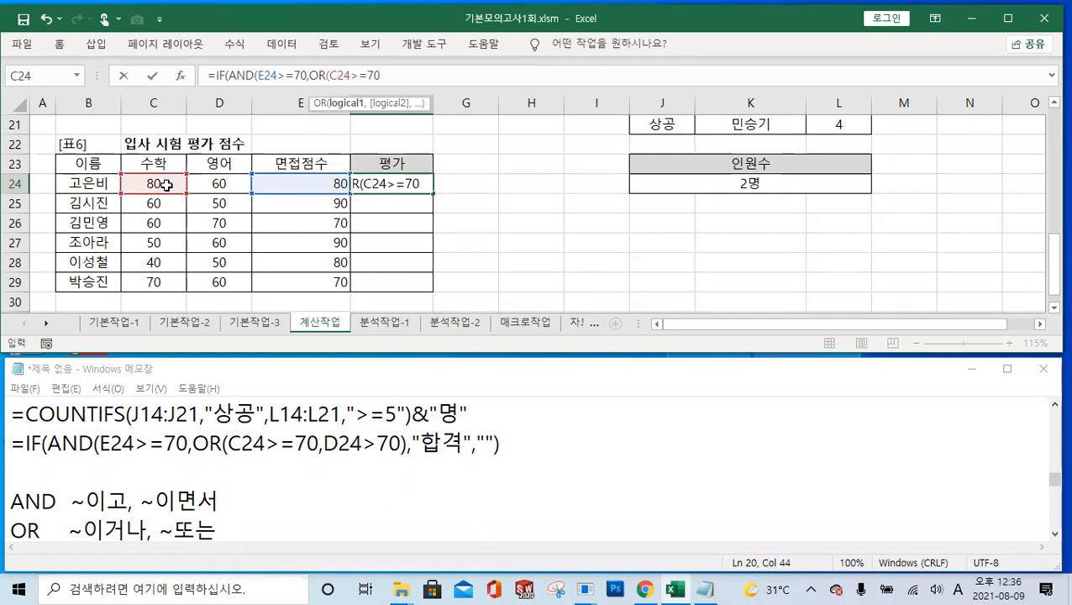
{"action": "type", "text": ","}
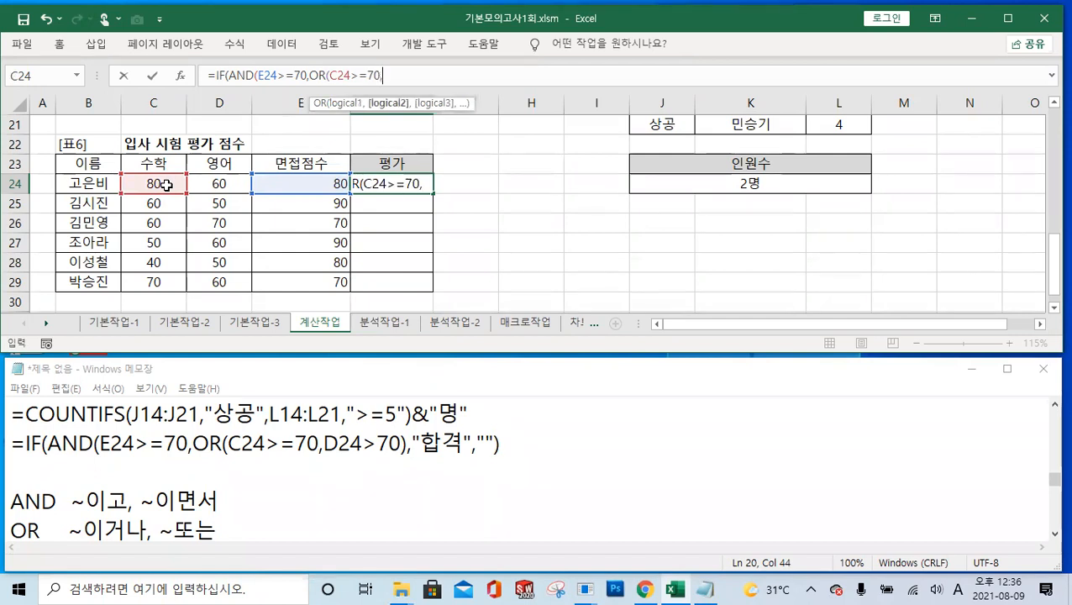
{"action": "left_click", "coordinate": [220, 184]}
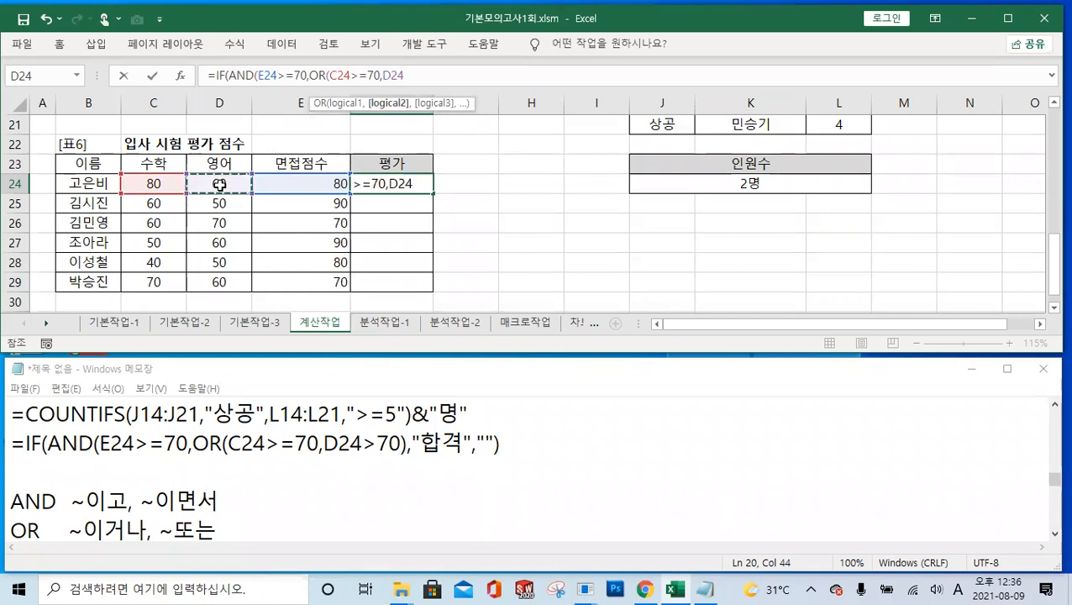
{"action": "type", "text": ">="}
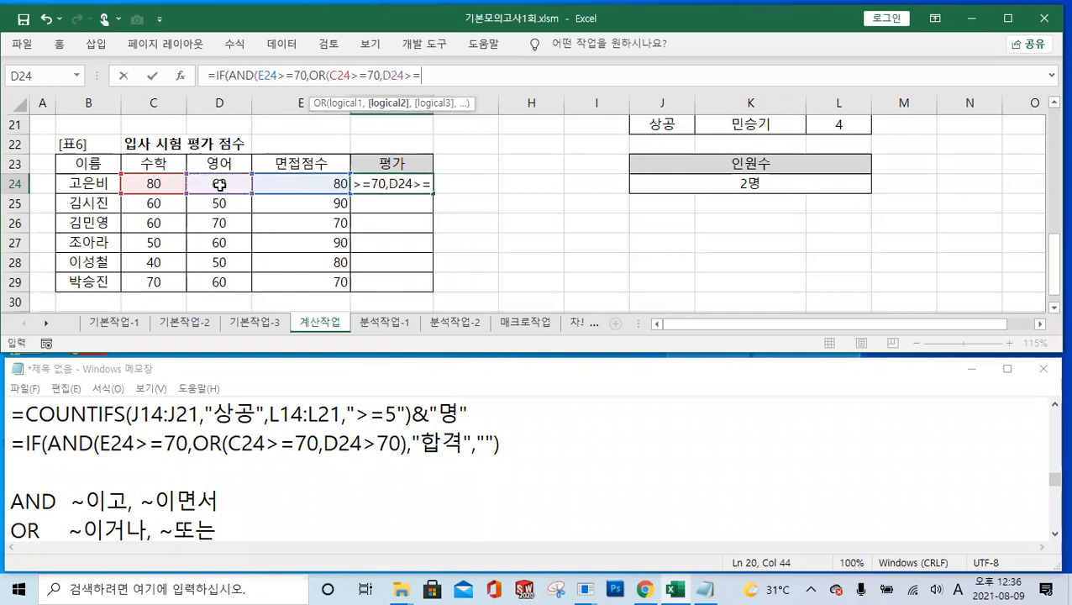
{"action": "type", "text": "70)"}
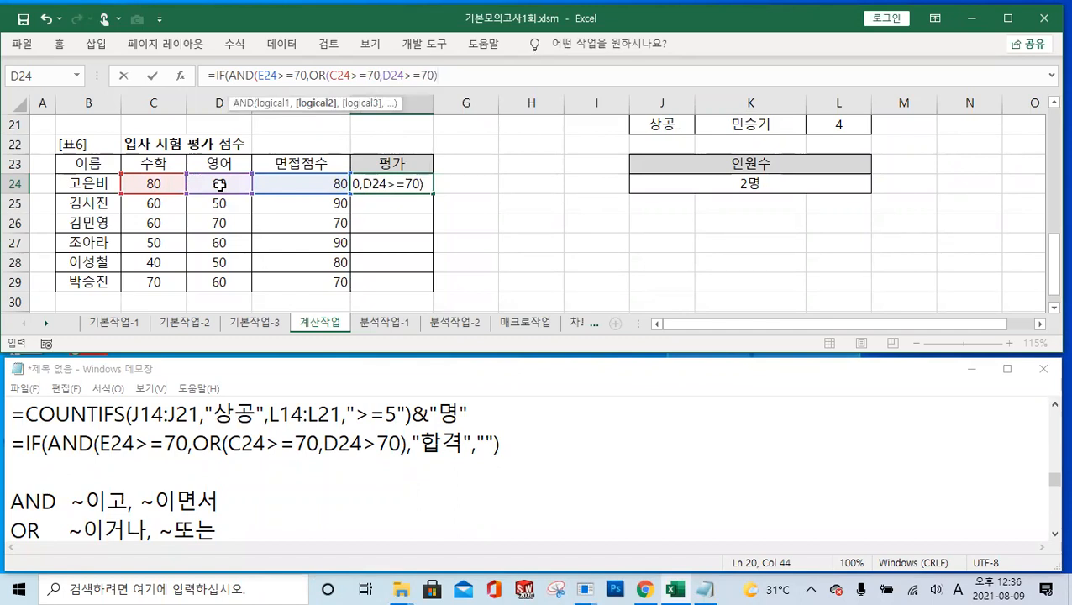
Append ,"합격","") to the F24 formula and try to commit it.
{"action": "type", "text": ",\""}
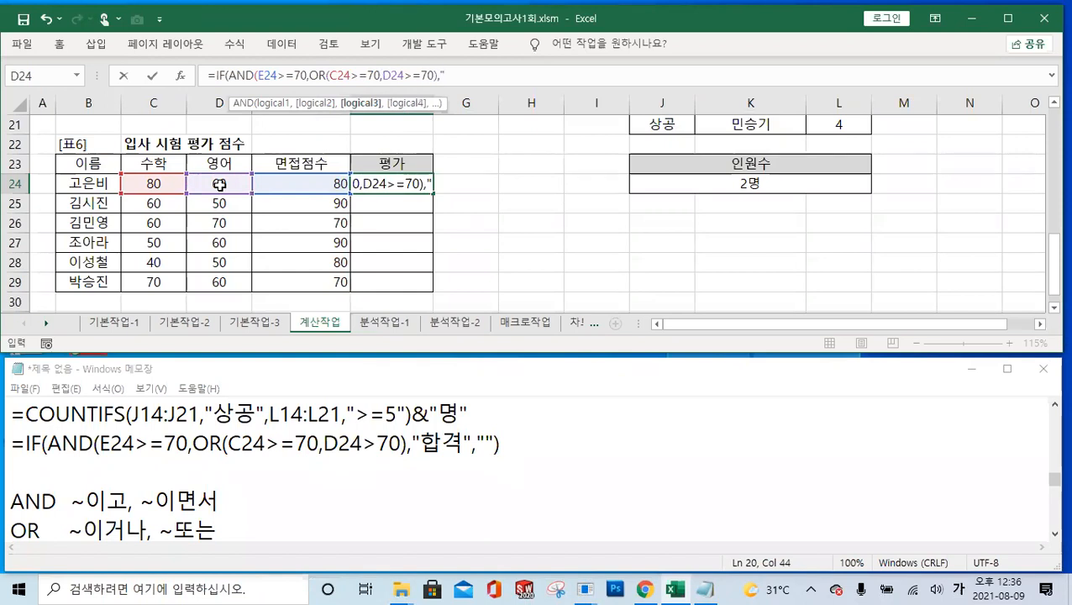
{"action": "type", "text": "합격"}
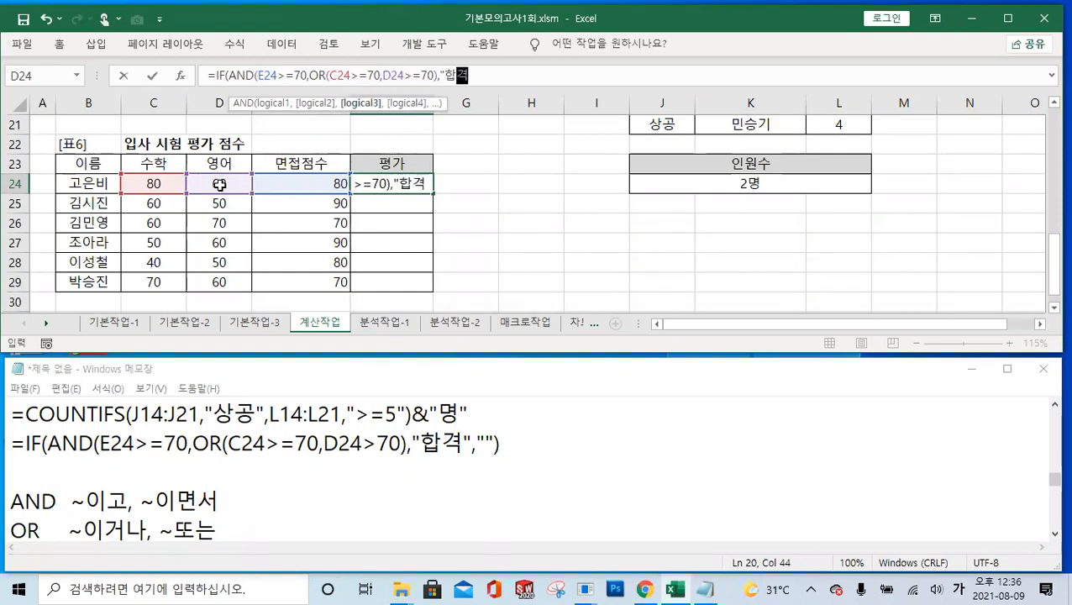
{"action": "type", "text": "\""}
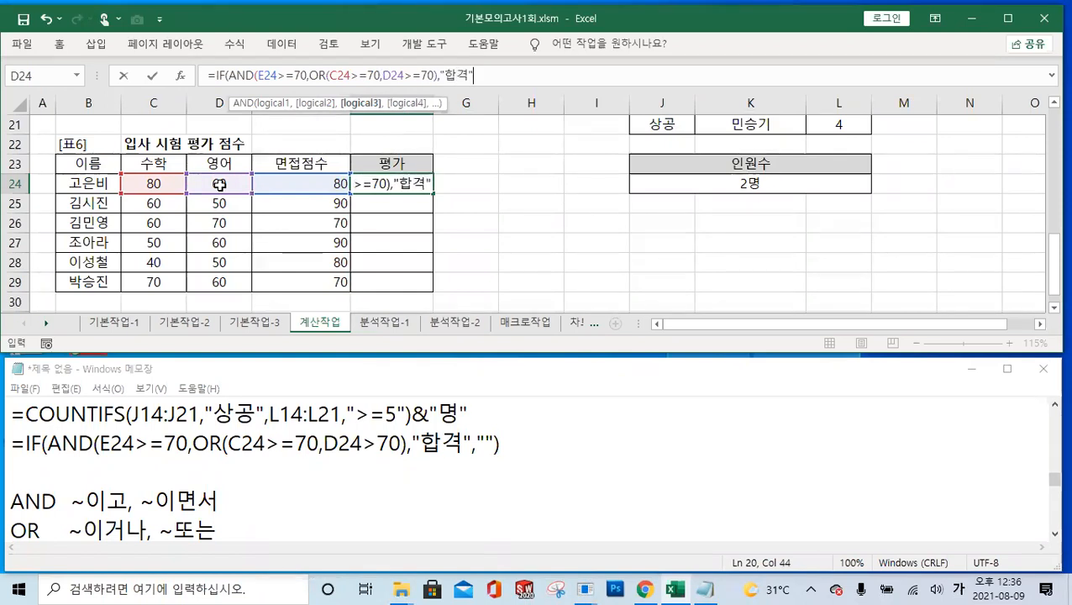
{"action": "type", "text": ",\"\")"}
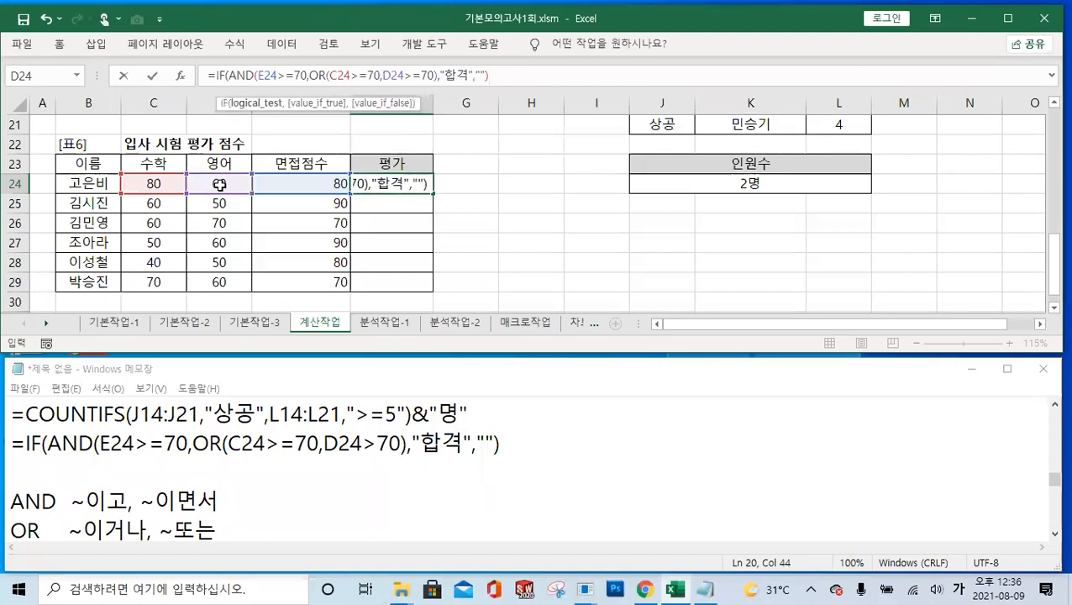
{"action": "left_click", "coordinate": [150, 76]}
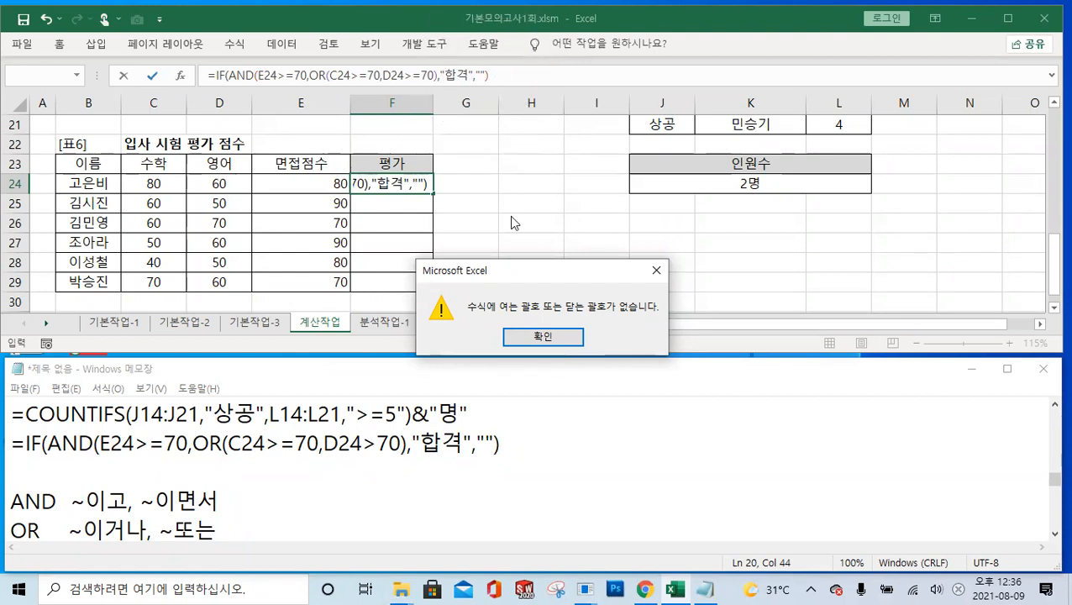
{"action": "left_click", "coordinate": [557, 337]}
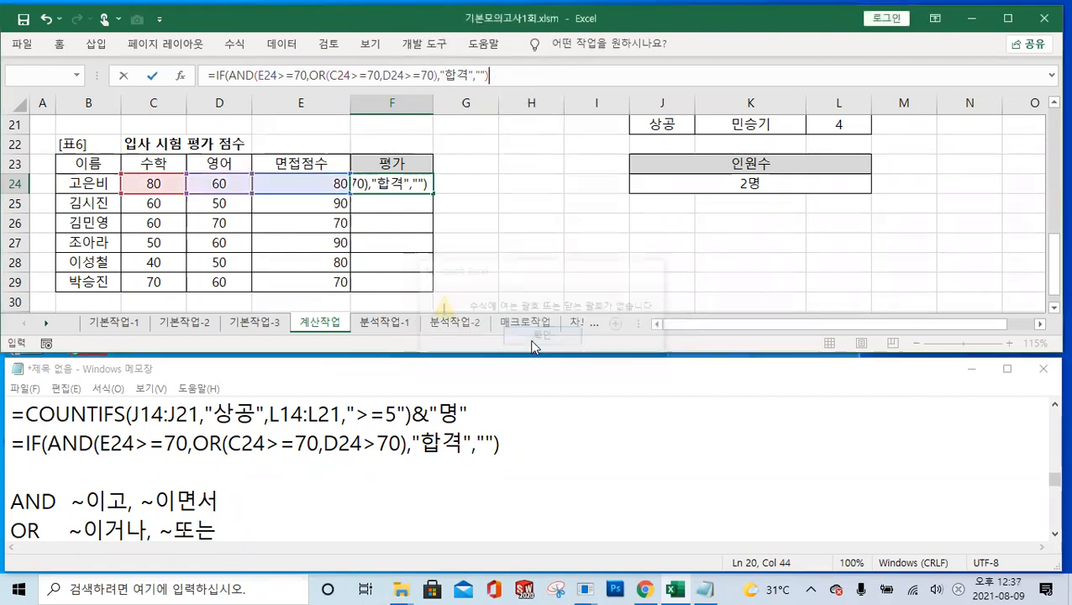
Check the parentheses of the F24 formula and add the AND function's closing parenthesis before the comma preceding "합격".
{"action": "left_click", "coordinate": [256, 75]}
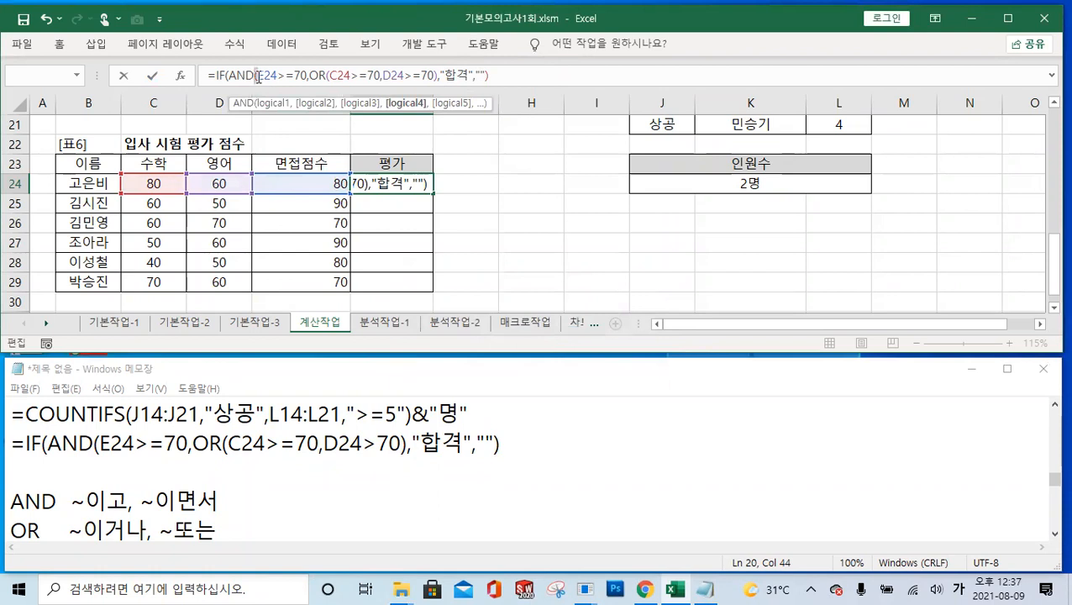
{"action": "left_click", "coordinate": [436, 75]}
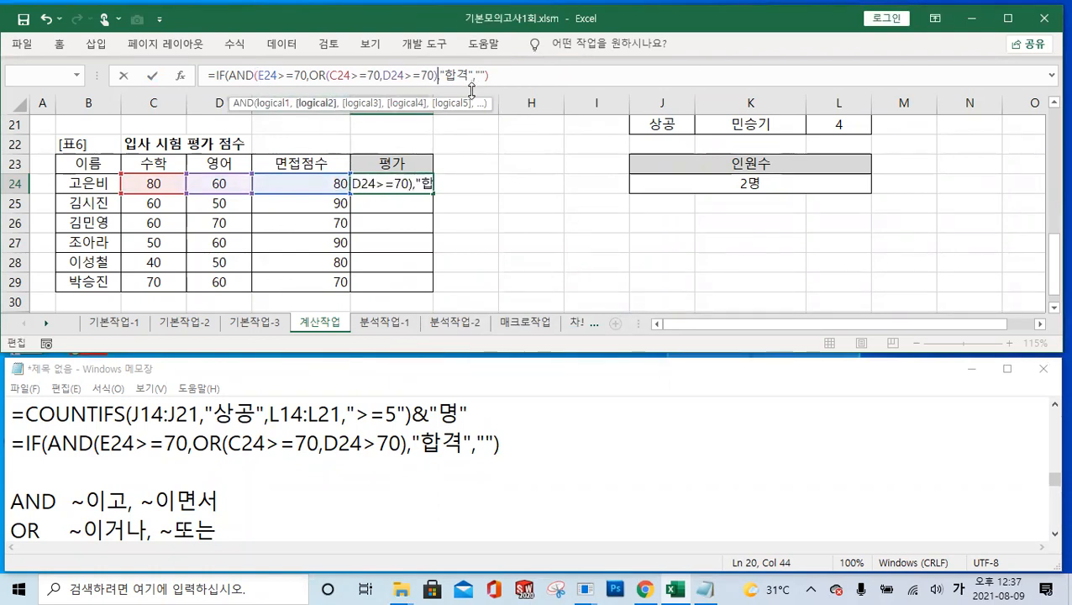
{"action": "type", "text": ")"}
{"action": "left_click_drag", "start_coordinate": [443, 75], "coordinate": [351, 75]}
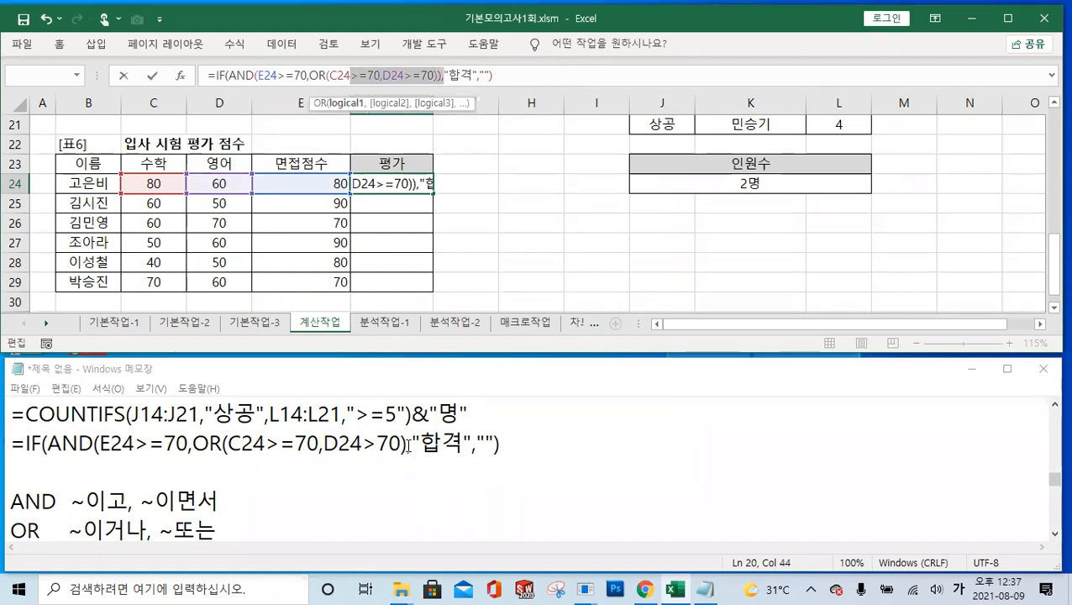
Add the AND function's closing parenthesis to the IF note in Notepad, and review the nested OR and AND parts.
{"action": "left_click", "coordinate": [407, 443]}
{"action": "type", "text": ")"}
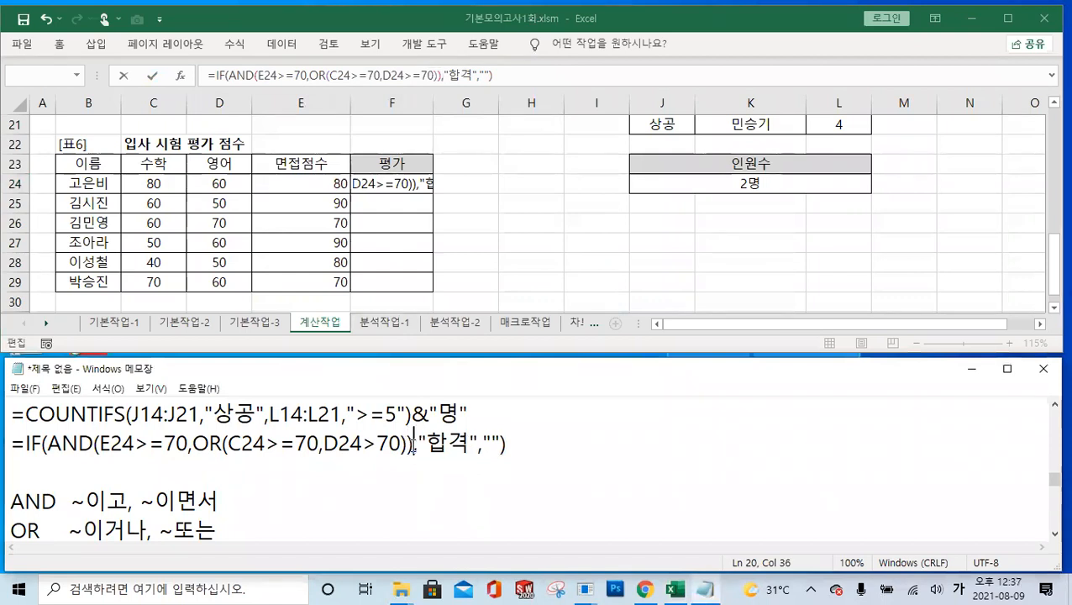
{"action": "left_click_drag", "start_coordinate": [193, 442], "coordinate": [405, 449]}
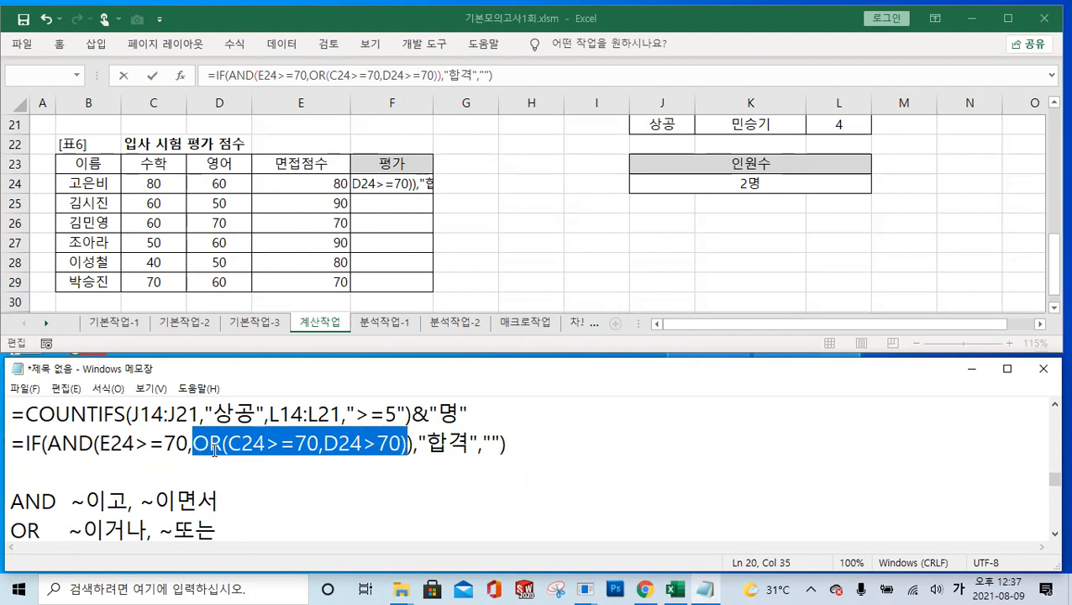
{"action": "mouse_move", "coordinate": [411, 445]}
{"action": "left_mouse_down"}
{"action": "mouse_move", "coordinate": [50, 435]}
{"action": "mouse_move", "coordinate": [342, 458]}
{"action": "mouse_move", "coordinate": [413, 444]}
{"action": "left_mouse_up"}
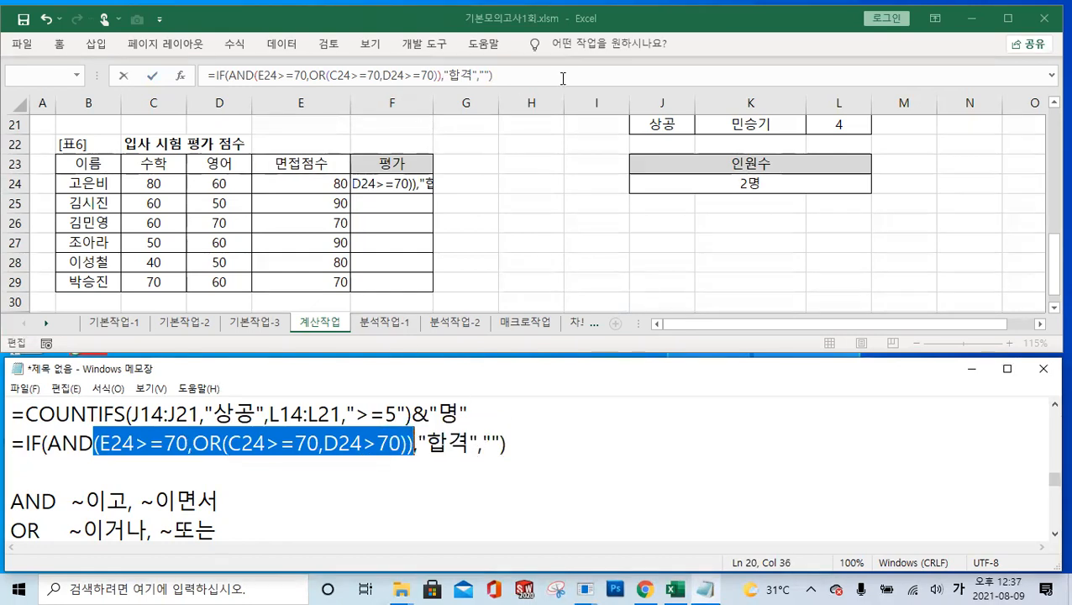
Switch to Excel, commit the corrected F24 formula and fill it down the 평가 column to F29.
{"action": "left_click", "coordinate": [500, 76]}
{"action": "left_click", "coordinate": [497, 75]}
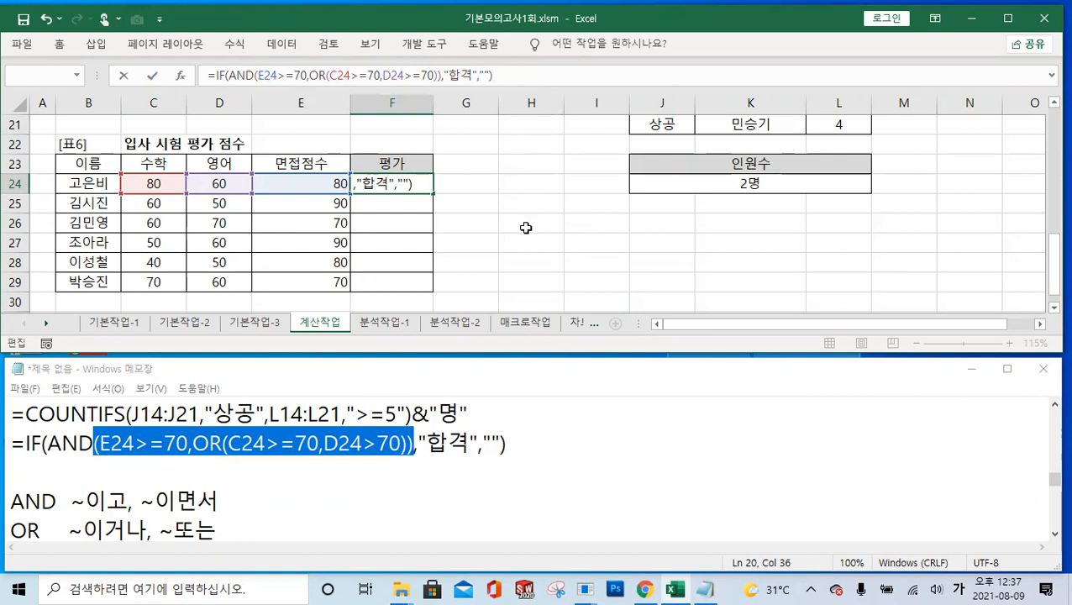
{"action": "left_click", "coordinate": [152, 76]}
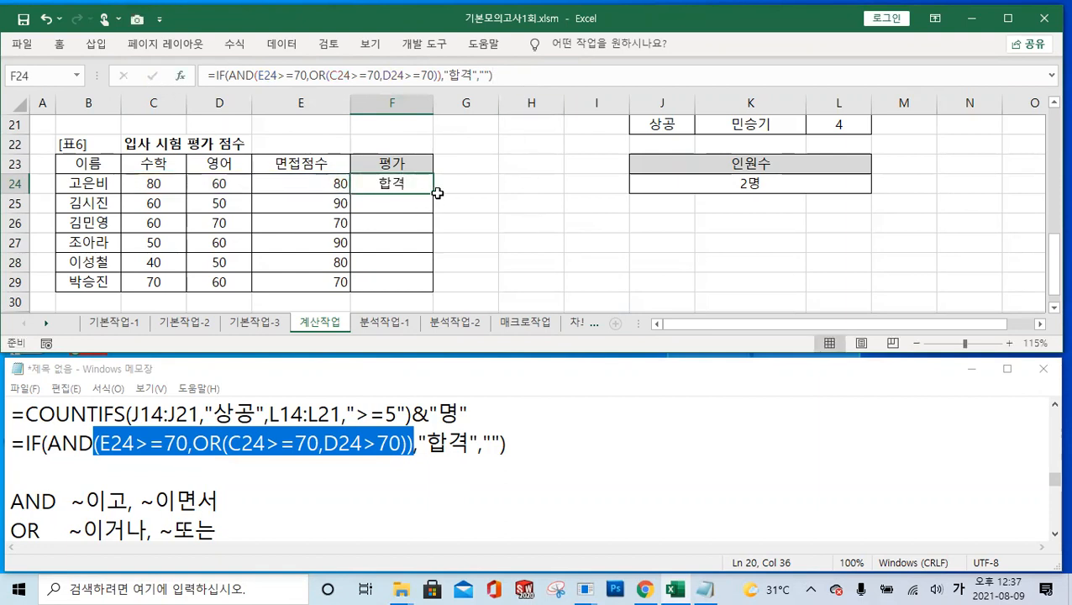
{"action": "left_click_drag", "start_coordinate": [432, 193], "coordinate": [434, 290]}
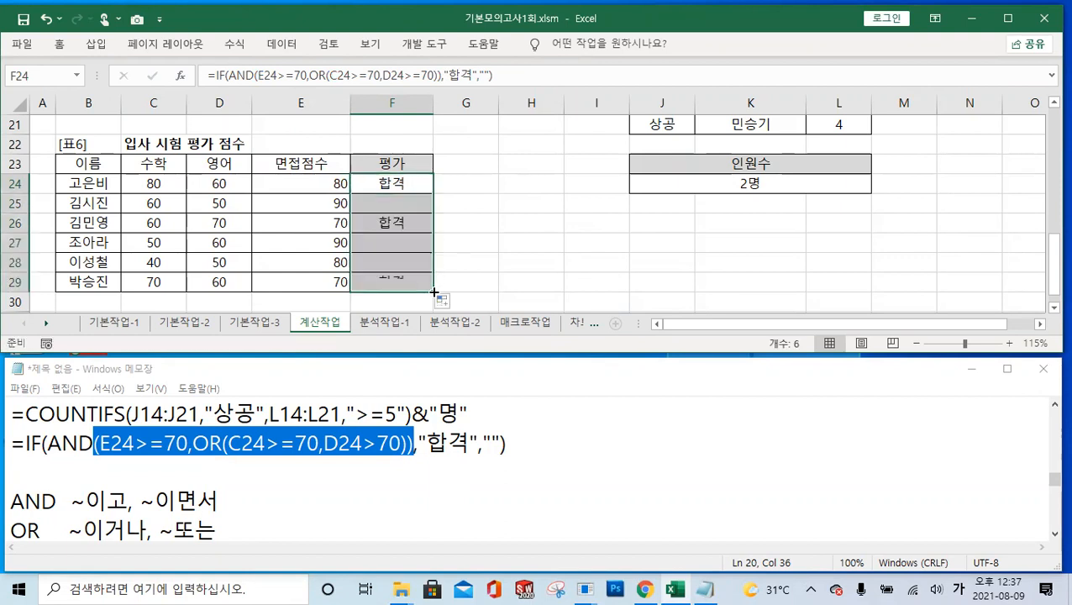
Check the blank 평가 result in row 25 against that row's 면접점수, 수학 and 영어 scores.
{"action": "left_click", "coordinate": [404, 203]}
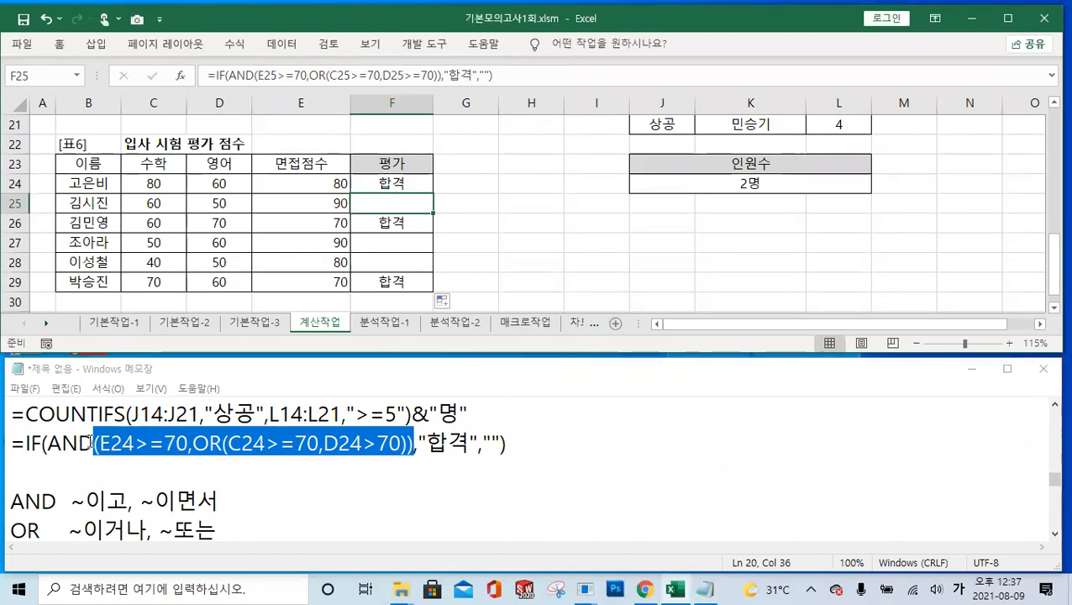
{"action": "left_click", "coordinate": [334, 204]}
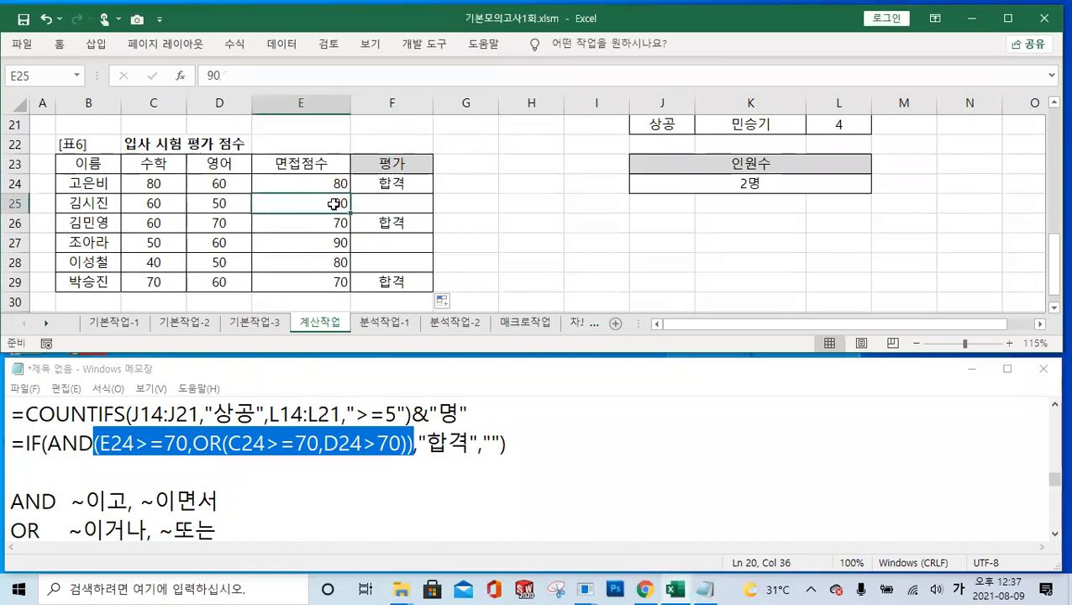
{"action": "left_click", "coordinate": [168, 204]}
{"action": "left_click", "coordinate": [200, 202]}
{"action": "left_click", "coordinate": [170, 205]}
{"action": "left_click", "coordinate": [202, 203]}
{"action": "left_click", "coordinate": [172, 205]}
{"action": "left_click", "coordinate": [207, 202]}
{"action": "left_click", "coordinate": [178, 203]}
{"action": "left_click", "coordinate": [194, 203]}
{"action": "left_click", "coordinate": [178, 204]}
{"action": "left_click", "coordinate": [198, 203]}
{"action": "left_click", "coordinate": [168, 204]}
{"action": "left_click", "coordinate": [202, 204]}
{"action": "left_click", "coordinate": [172, 205]}
{"action": "left_click", "coordinate": [206, 203]}
{"action": "left_click", "coordinate": [298, 207]}
{"action": "left_click_drag", "start_coordinate": [201, 205], "coordinate": [173, 205]}
{"action": "left_click", "coordinate": [385, 202]}
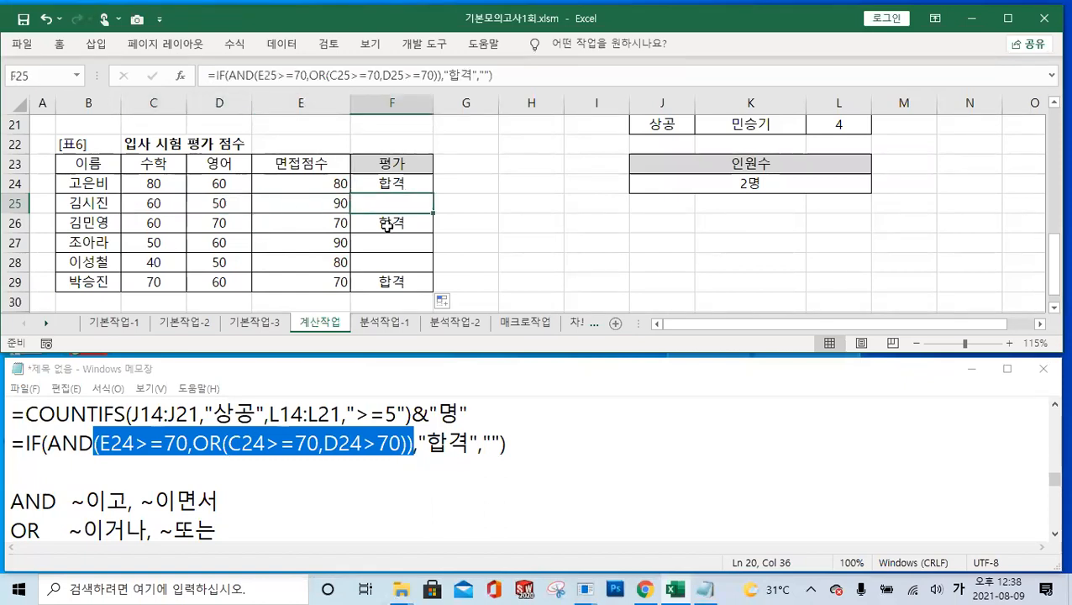
Compare the 면접점수, 수학 and 영어 scores of rows 27 and 28 with their 평가 results.
{"action": "left_click", "coordinate": [324, 243]}
{"action": "left_click", "coordinate": [323, 262]}
{"action": "left_click", "coordinate": [323, 242]}
{"action": "left_click", "coordinate": [323, 262]}
{"action": "left_click", "coordinate": [323, 242]}
{"action": "left_click_drag", "start_coordinate": [158, 244], "coordinate": [206, 261]}
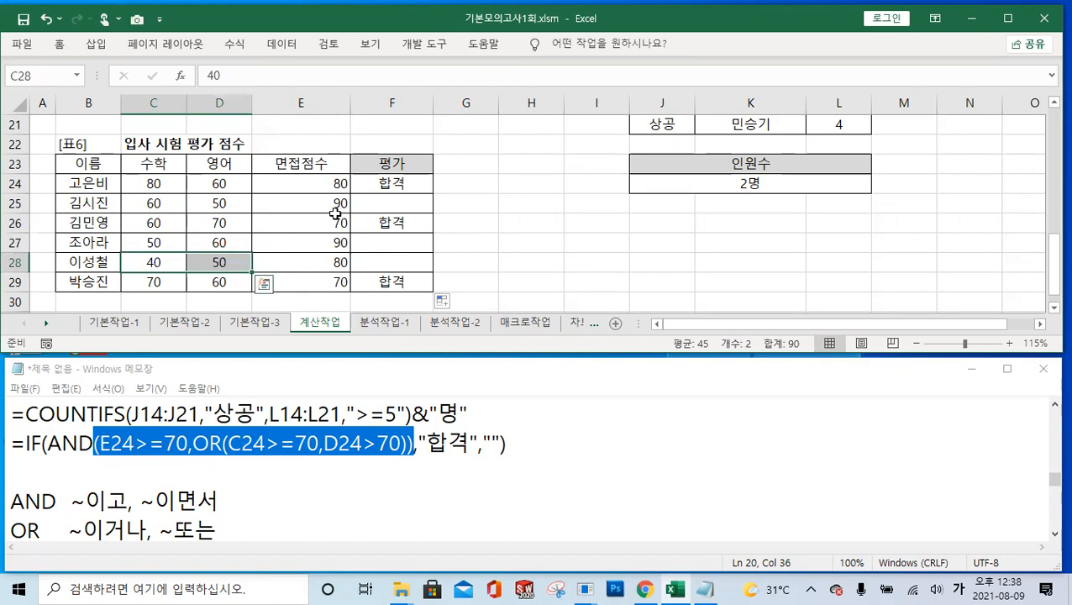
Check the 평가 result in row 29 against that row's 면접점수, 수학 and 영어 scores.
{"action": "left_click", "coordinate": [341, 282]}
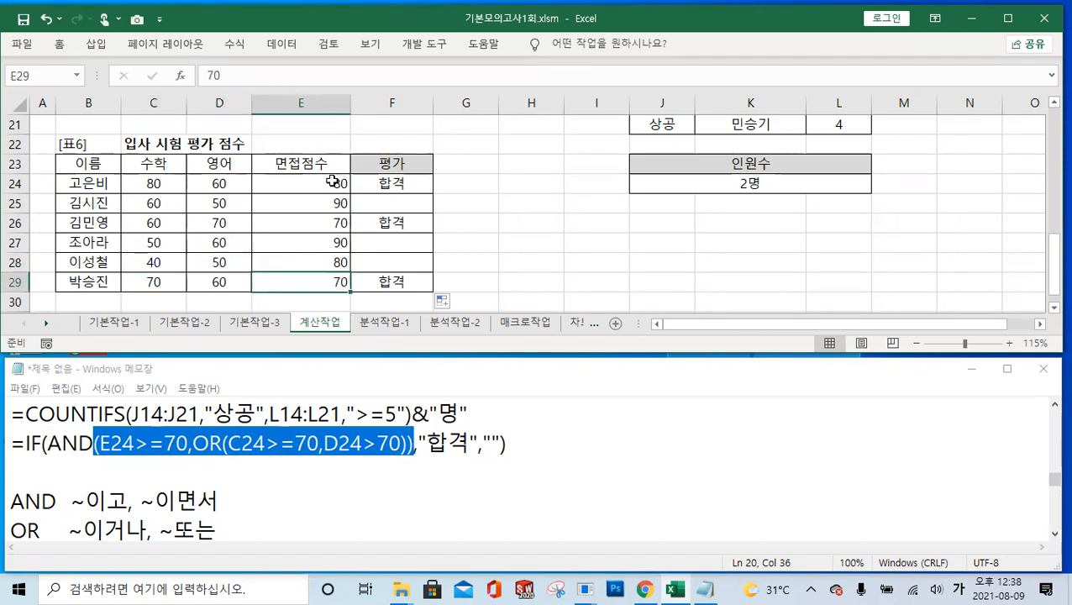
{"action": "left_click", "coordinate": [155, 280]}
{"action": "key", "text": "Right"}
{"action": "key", "text": "Left"}
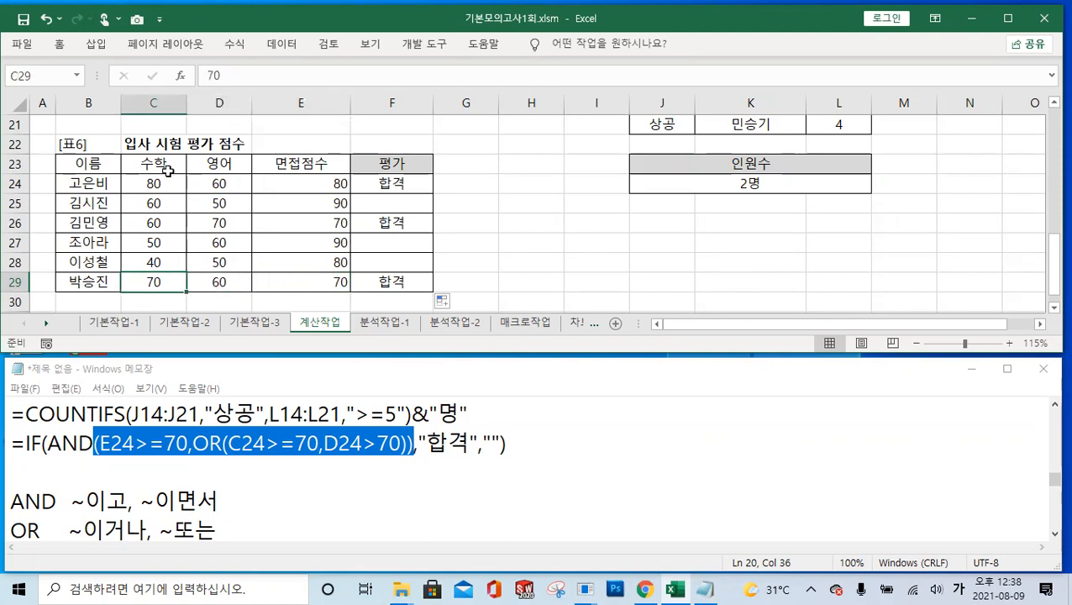
{"action": "key", "text": "Right"}
{"action": "key", "text": "Left"}
{"action": "key", "text": "Right"}
{"action": "left_click", "coordinate": [168, 280]}
{"action": "left_click", "coordinate": [215, 280]}
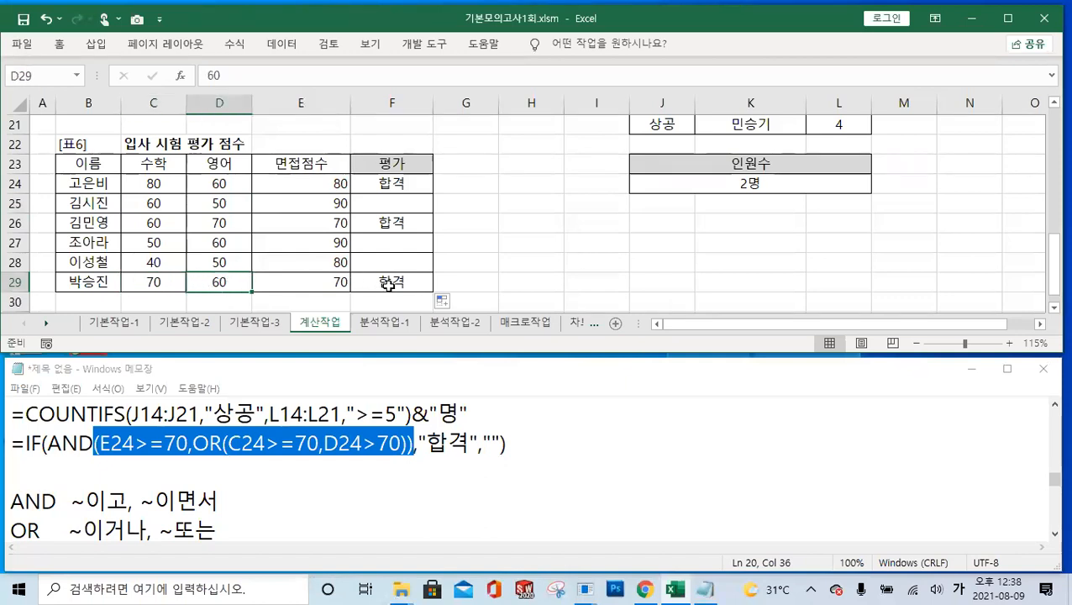
{"action": "left_click", "coordinate": [387, 284]}
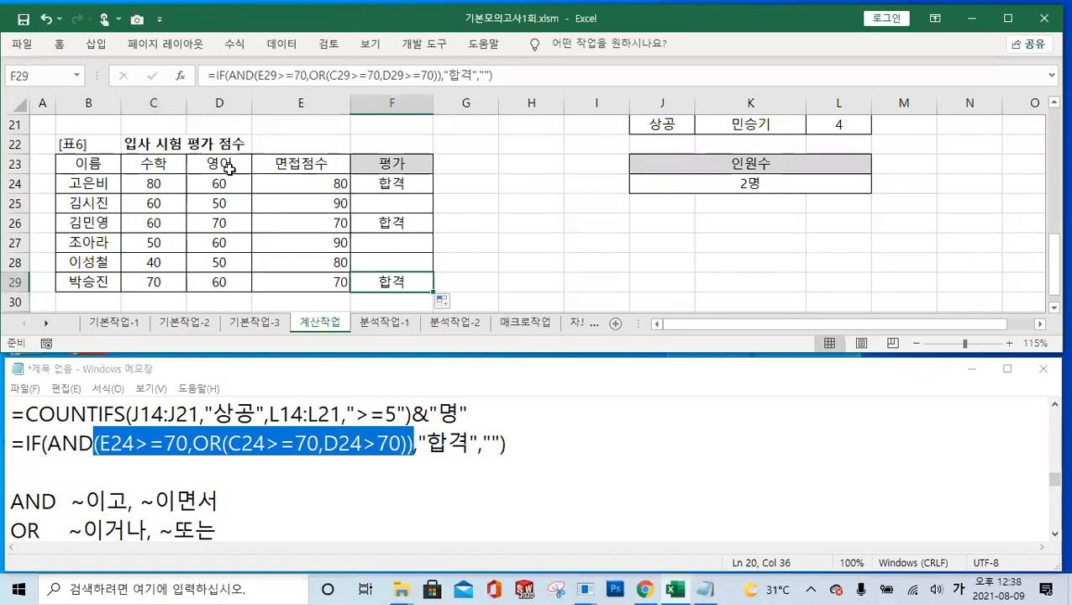
{"action": "left_click", "coordinate": [511, 183]}
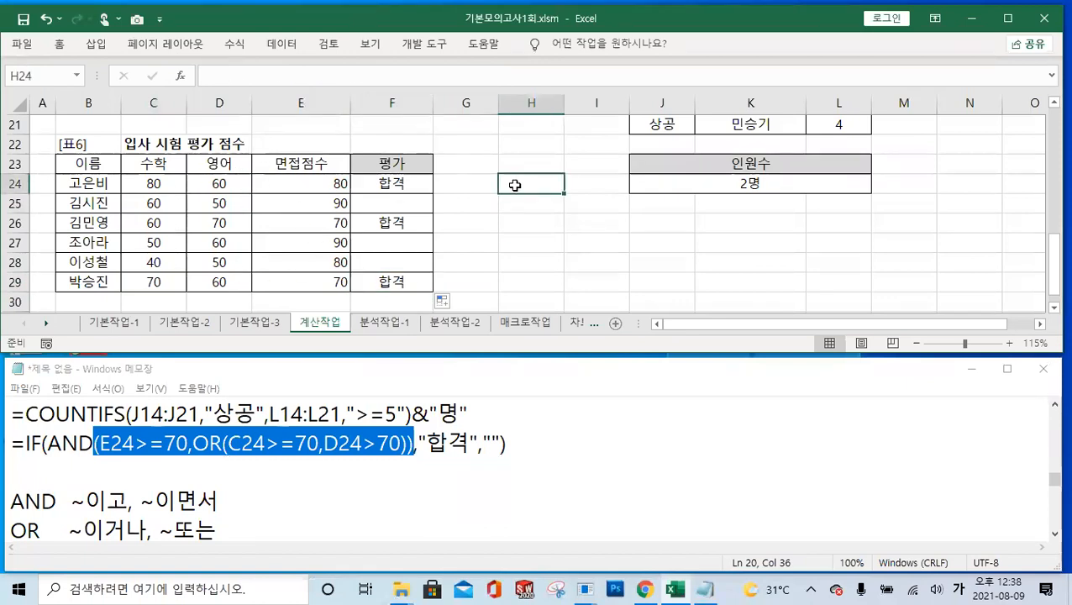
{"action": "left_click", "coordinate": [529, 438]}
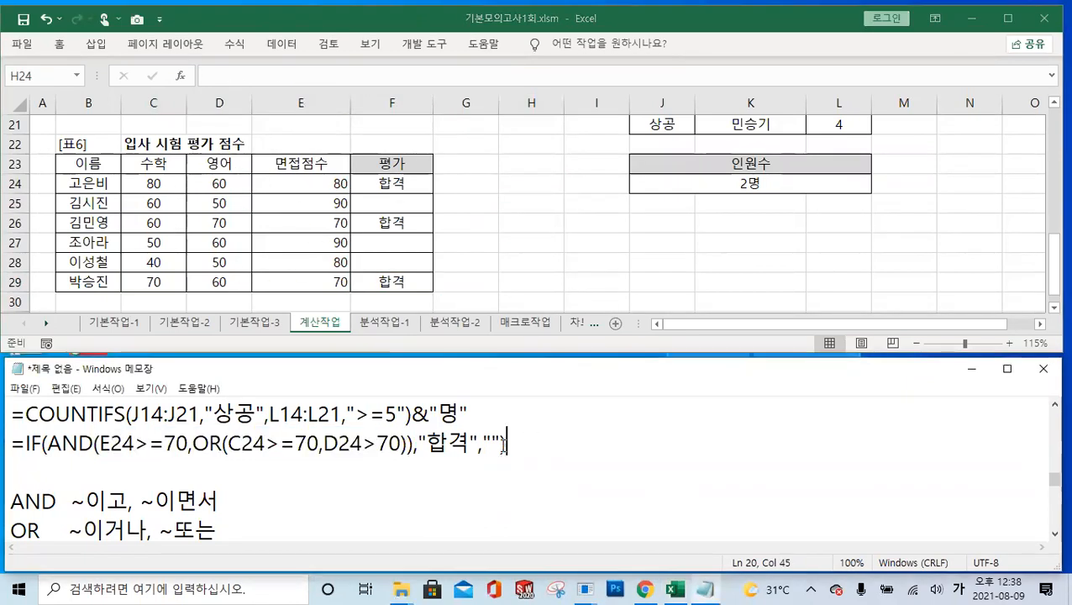
{"action": "scroll", "coordinate": [444, 222], "scroll_direction": "up", "scroll_amount": 6}
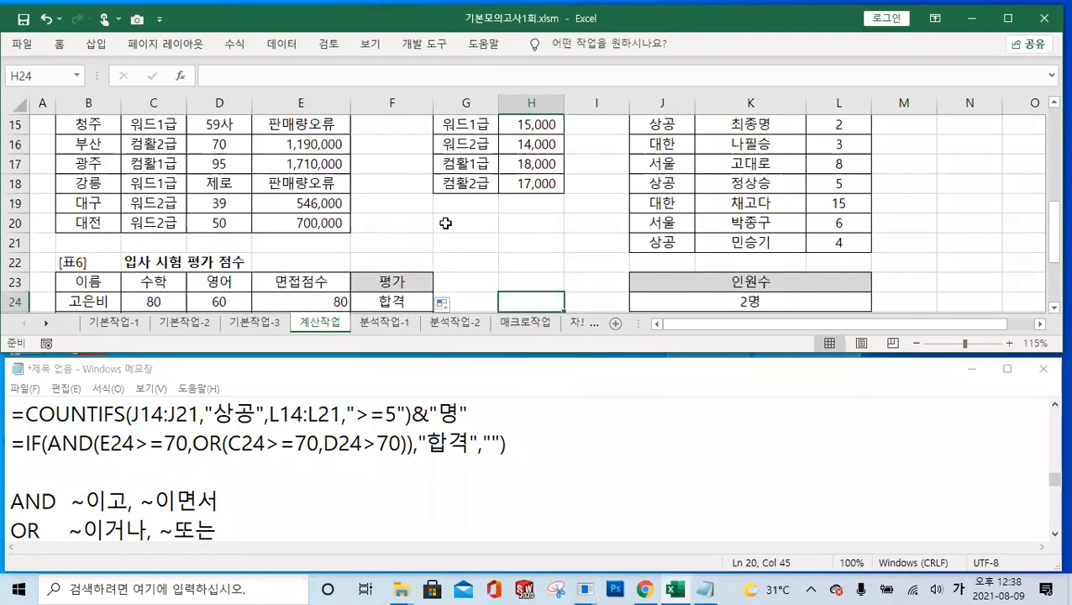
{"action": "scroll", "coordinate": [445, 221], "scroll_direction": "up", "scroll_amount": 1}
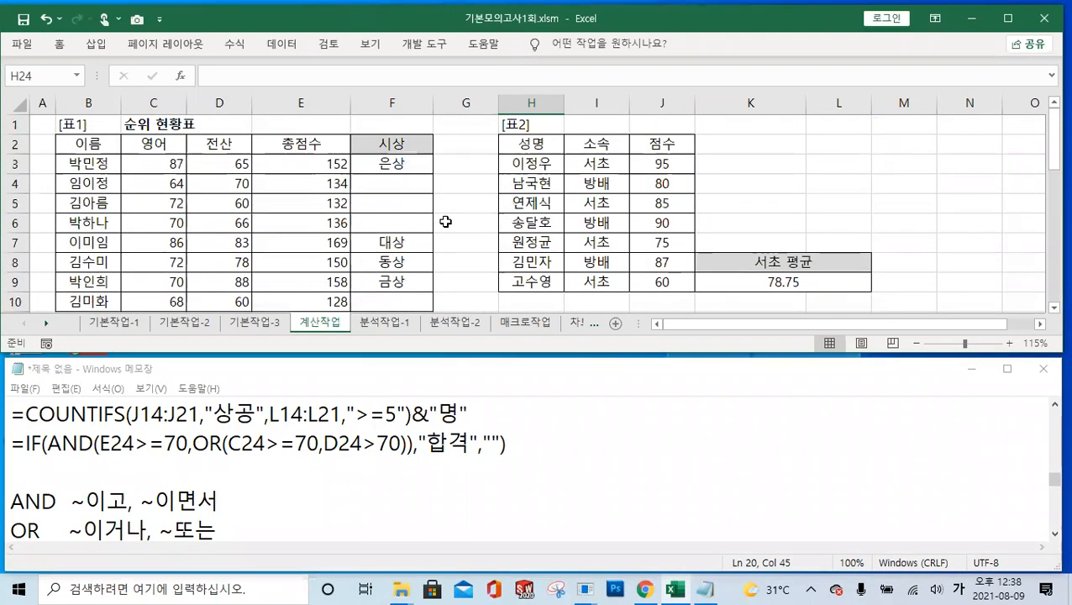
Switch to Notepad and start a new line reading =CHOOSE directly below the CHOOSE(RANK.EQ(...)) formula.
{"action": "left_click", "coordinate": [302, 441]}
{"action": "scroll", "coordinate": [476, 428], "scroll_direction": "up", "scroll_amount": 4}
{"action": "scroll", "coordinate": [246, 433], "scroll_direction": "up", "scroll_amount": 2}
{"action": "scroll", "coordinate": [247, 433], "scroll_direction": "down", "scroll_amount": 3}
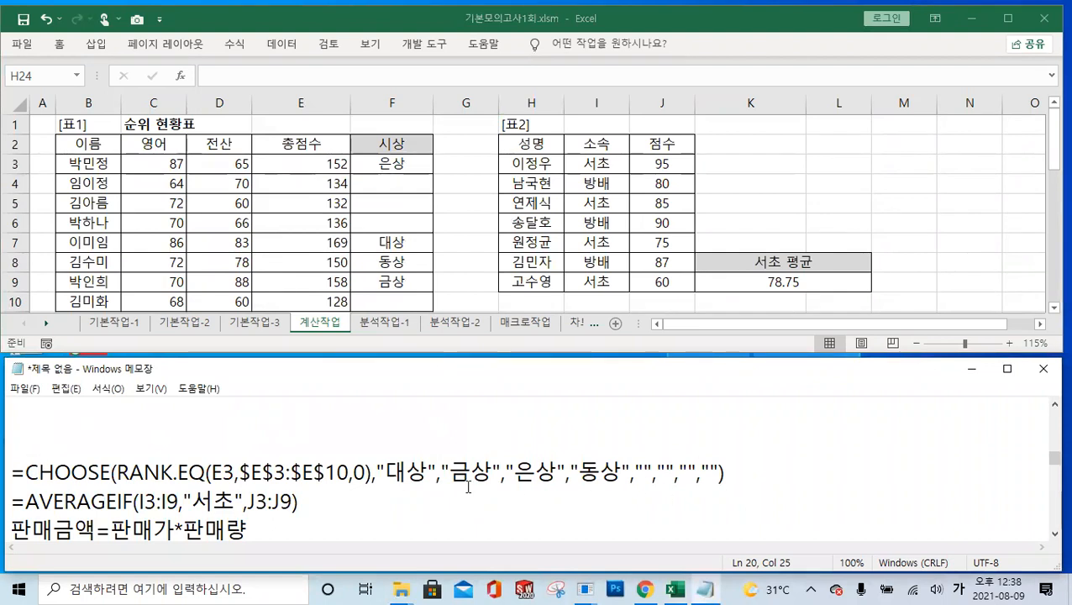
{"action": "left_click", "coordinate": [741, 479]}
{"action": "key", "text": "Return"}
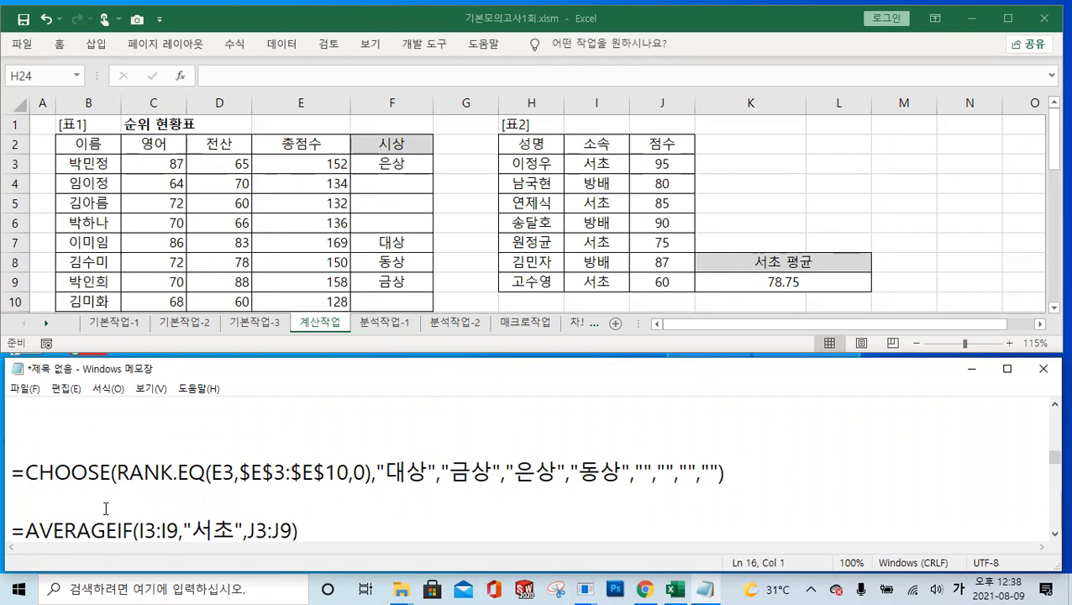
{"action": "type", "text": "=초"}
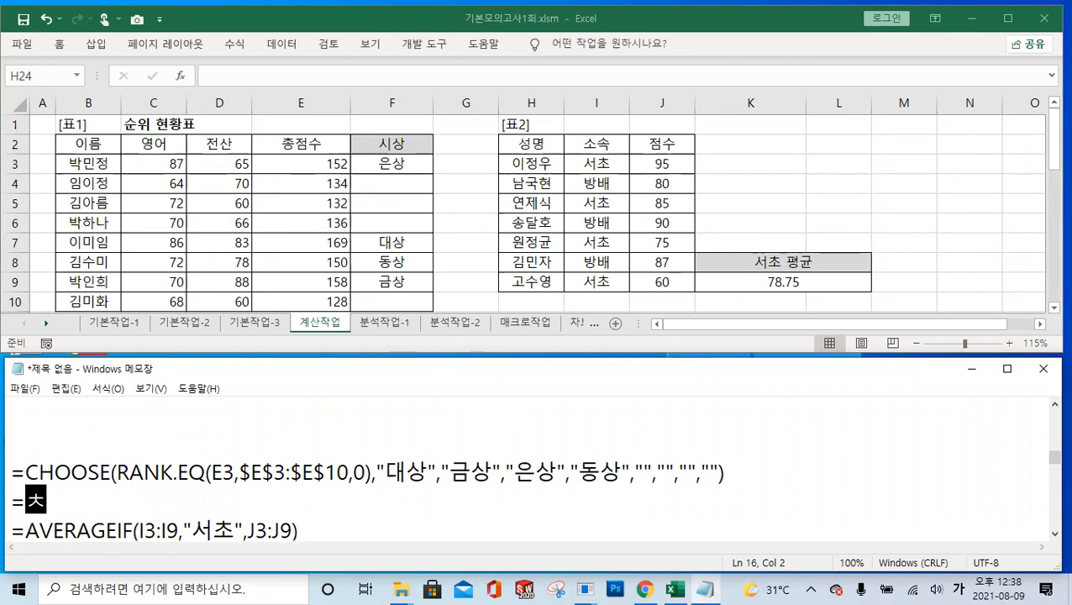
{"action": "key", "text": "BackSpace"}
{"action": "key", "text": "BackSpace"}
{"action": "key", "text": "Hangul"}
{"action": "type", "text": "CH"}
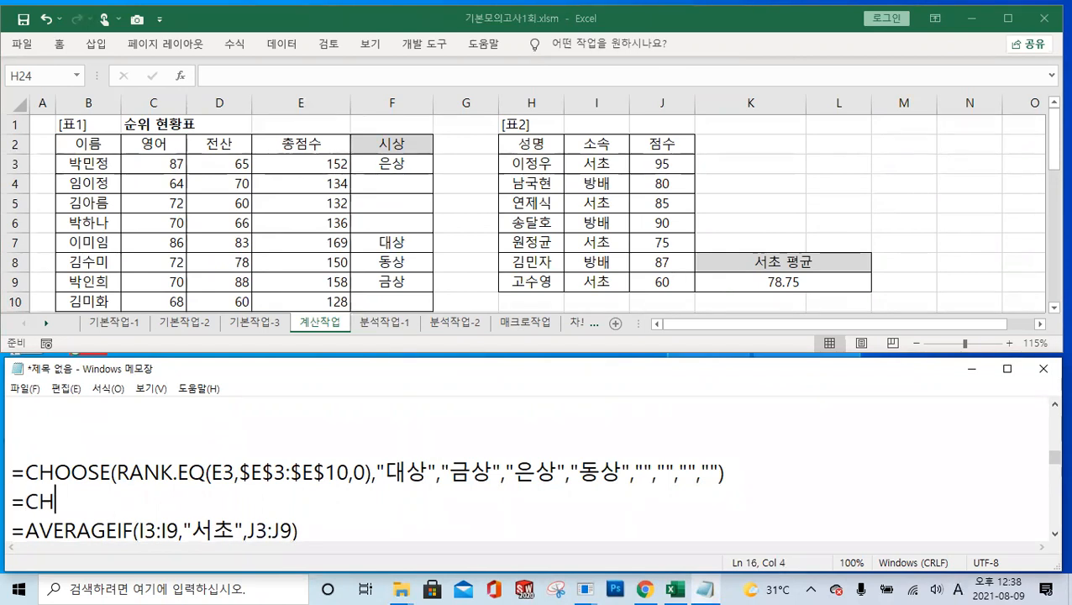
{"action": "type", "text": "OOSE"}
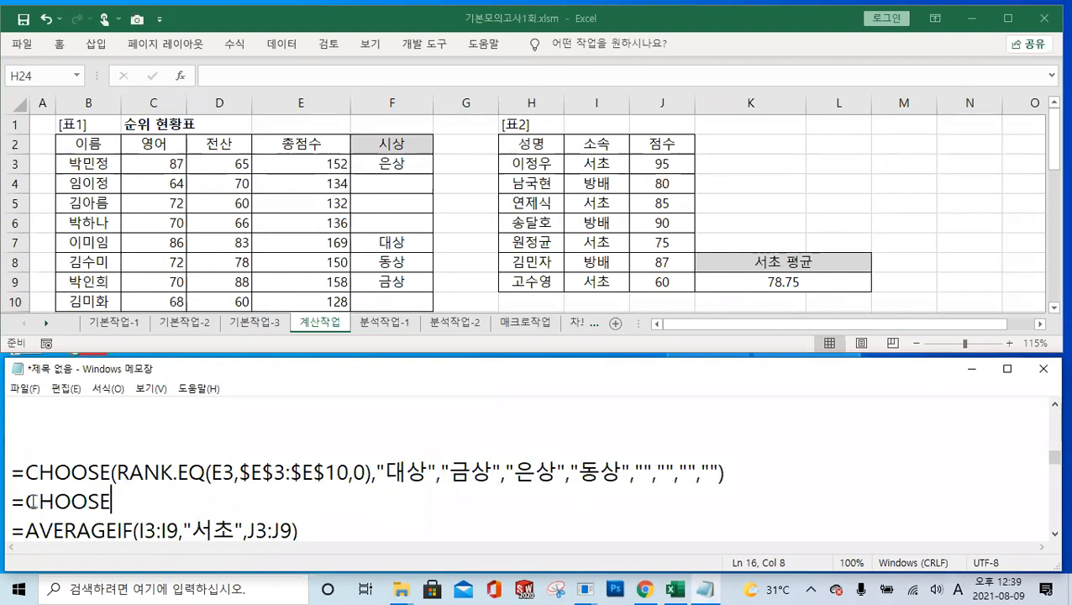
Delete the complete CHOOSE(RANK.EQ(...)) line from the notes and extend the new line to =CHOOSE(.
{"action": "left_click_drag", "start_coordinate": [8, 505], "coordinate": [9, 473]}
{"action": "key", "text": "Delete"}
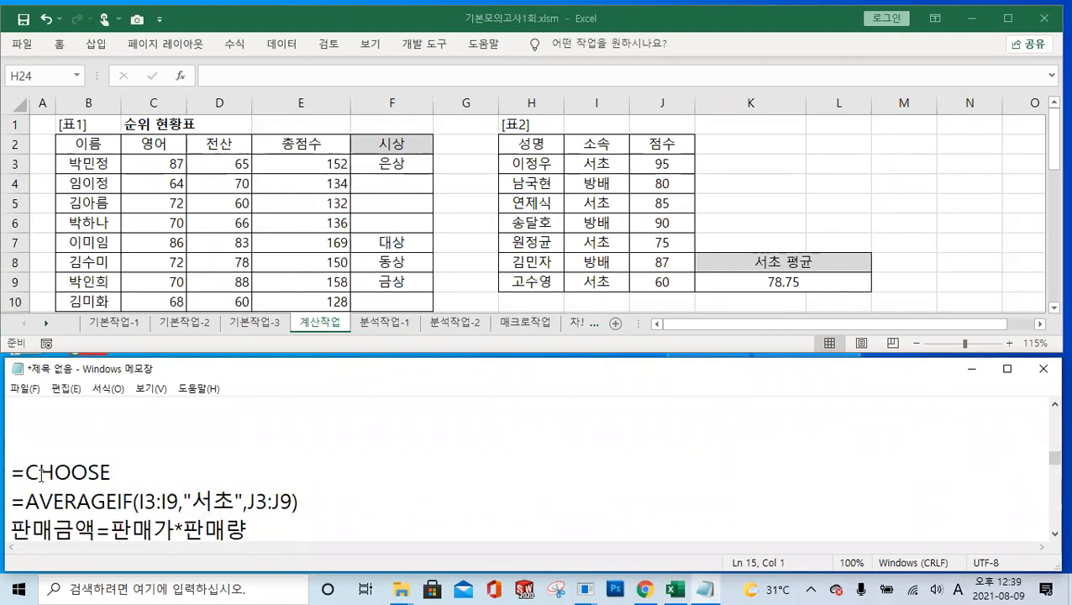
{"action": "left_click", "coordinate": [135, 473]}
{"action": "type", "text": "("}
Switch to Excel, clear the 시상 results in F3:F10 and begin a formula in F3 with an equals sign.
{"action": "left_click", "coordinate": [412, 168]}
{"action": "left_click_drag", "start_coordinate": [412, 165], "coordinate": [415, 304]}
{"action": "key", "text": "Delete"}
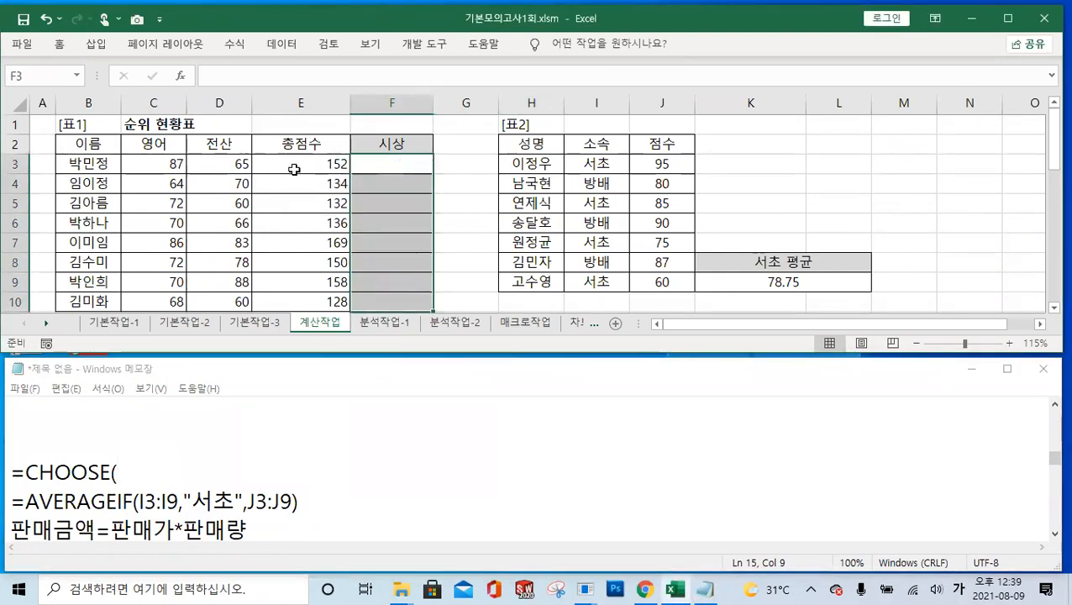
{"action": "left_click", "coordinate": [387, 164]}
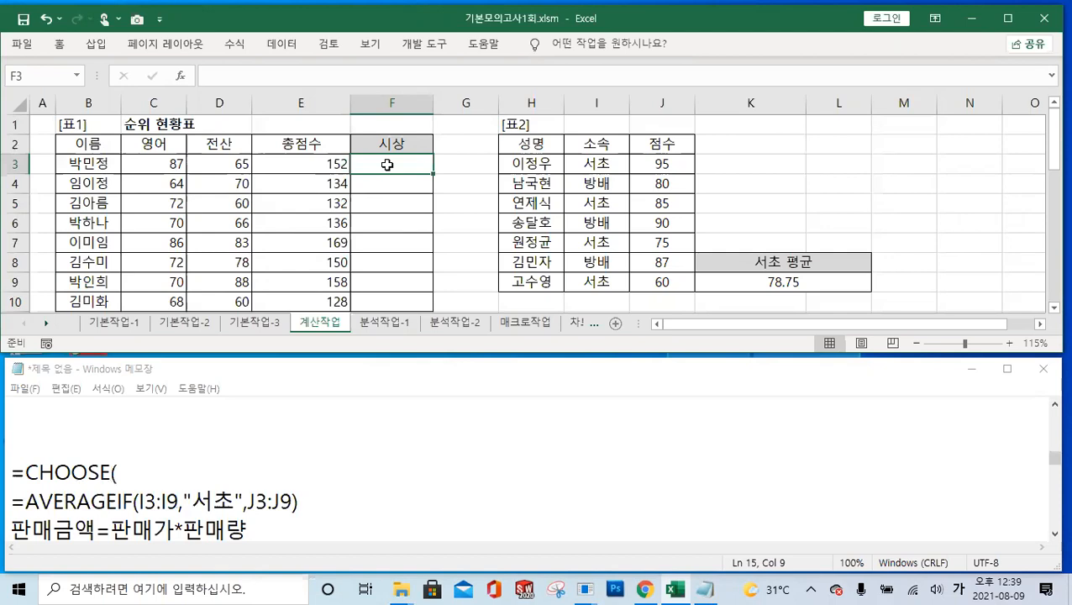
{"action": "left_click", "coordinate": [321, 79]}
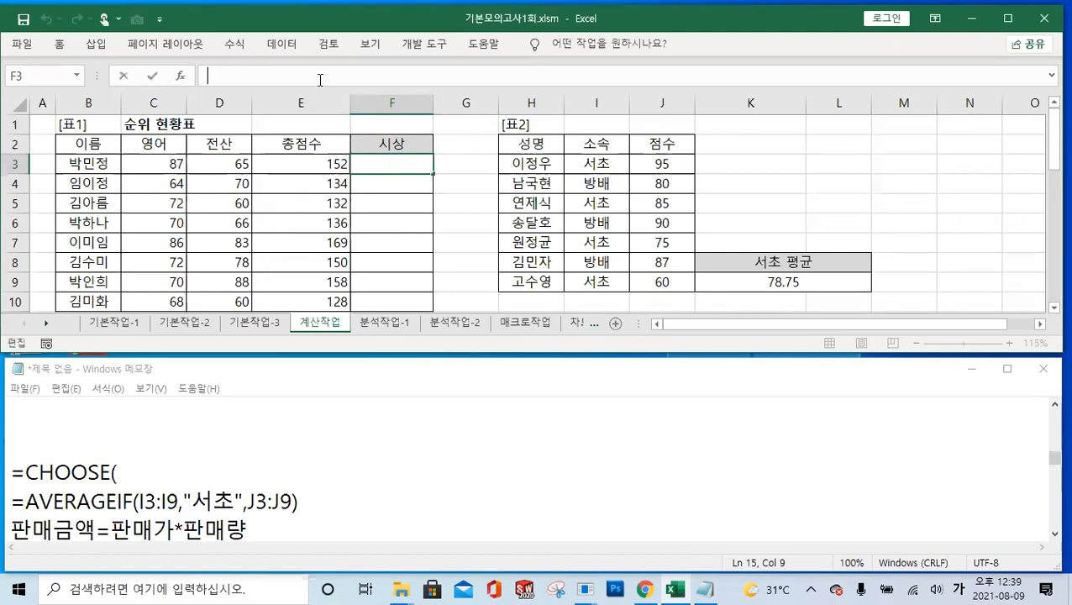
{"action": "type", "text": "="}
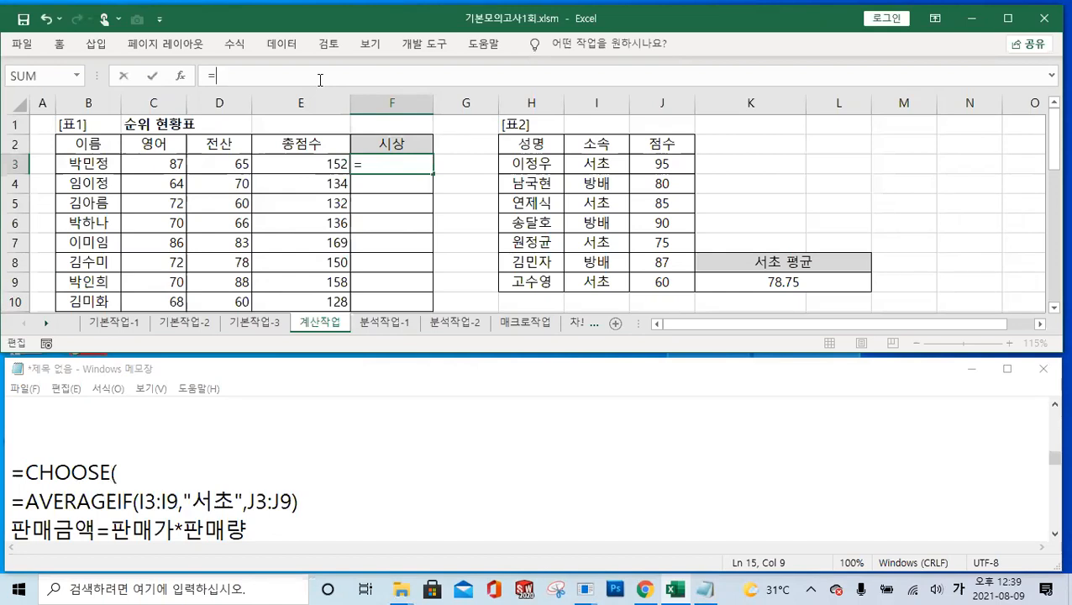
Switch to Notepad and replace CHOOSE( in the new formula line with RANK.EQ(.
{"action": "left_click_drag", "start_coordinate": [150, 470], "coordinate": [30, 472]}
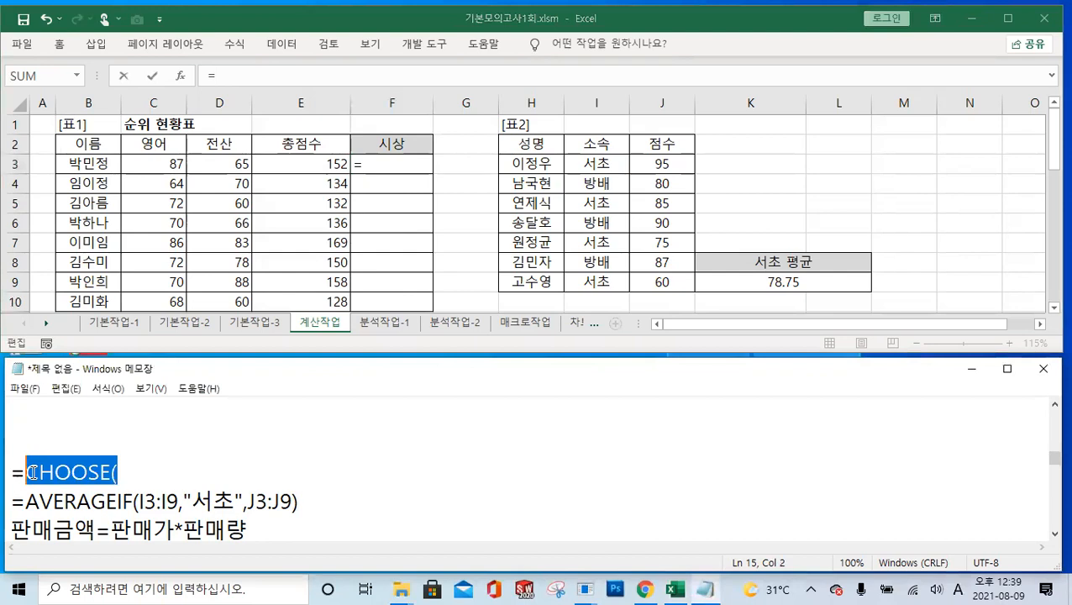
{"action": "type", "text": "RANK.EX"}
{"action": "key", "text": "BackSpace"}
{"action": "type", "text": "Q("}
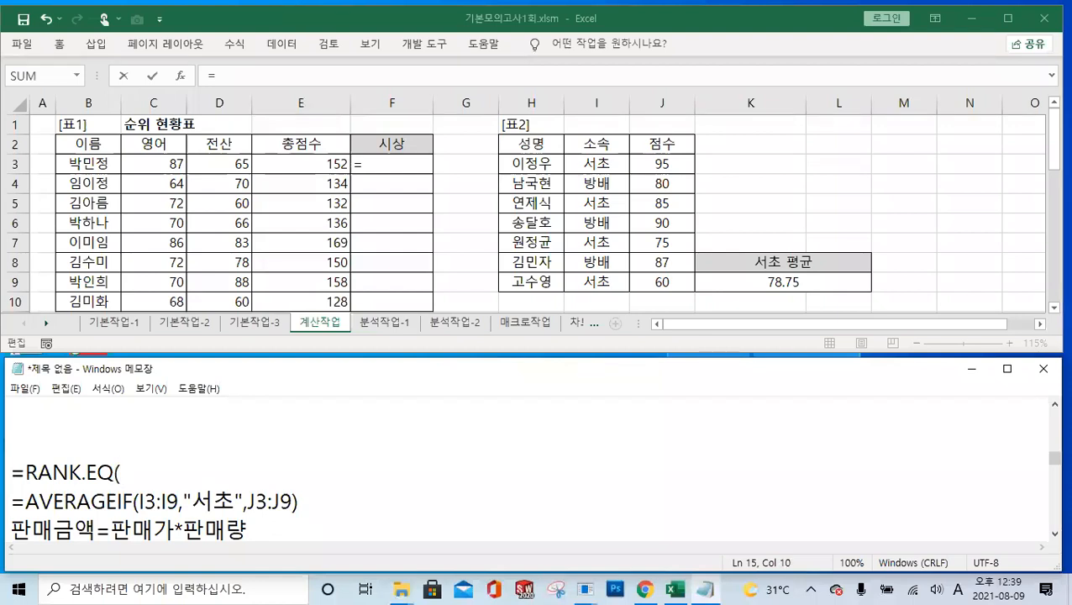
Switch to Excel and insert the RANK.EQ function into the F3 formula.
{"action": "left_click", "coordinate": [243, 72]}
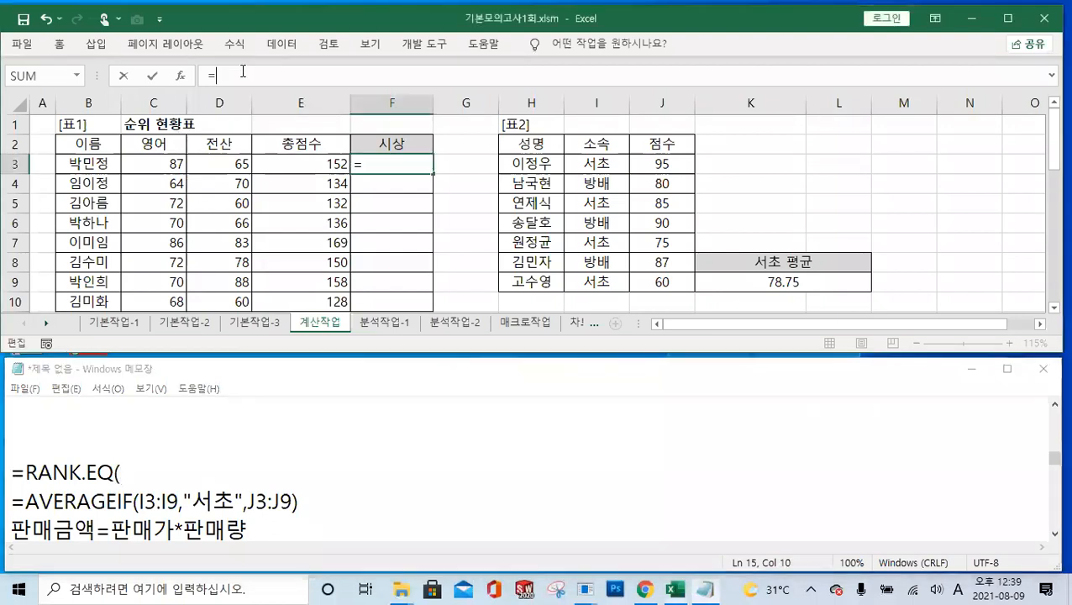
{"action": "type", "text": "ㄱ"}
{"action": "key", "text": "BackSpace"}
{"action": "key", "text": "Hangul"}
{"action": "type", "text": "RAN"}
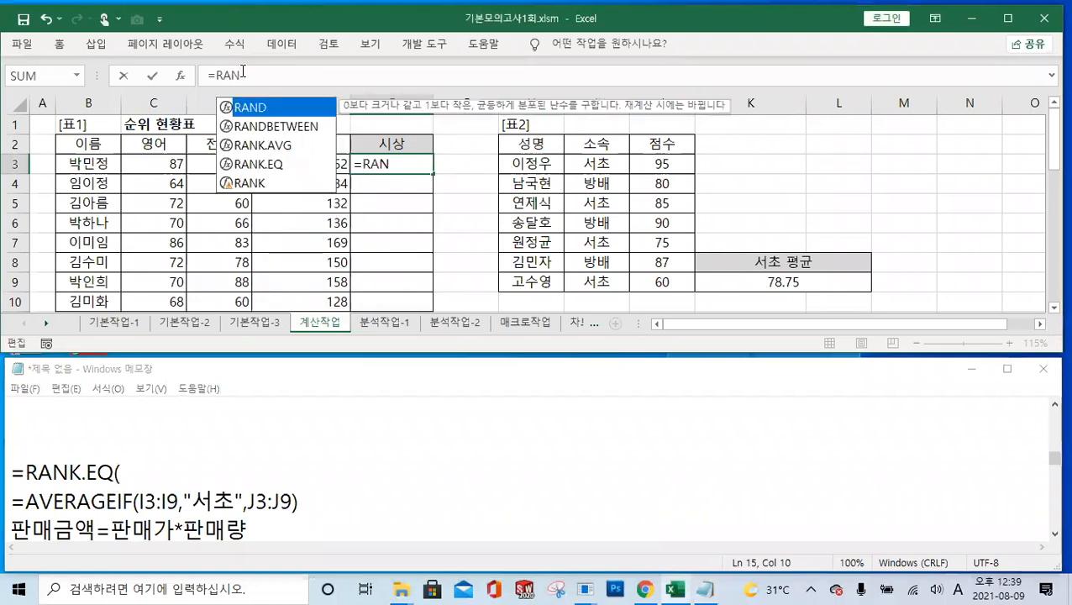
{"action": "double_click", "coordinate": [269, 164]}
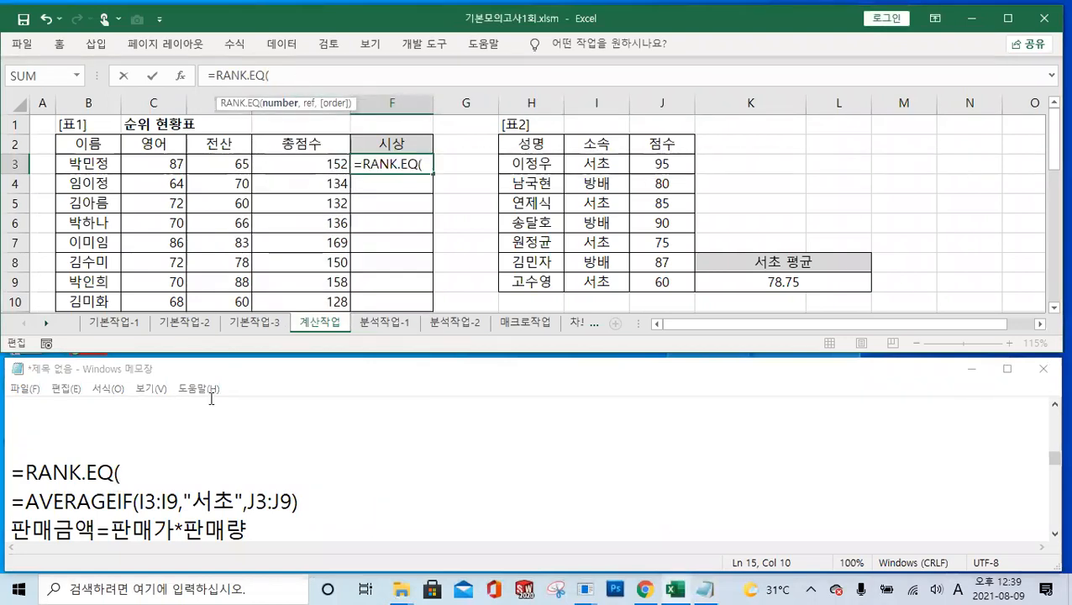
Switch to Notepad and add the arguments E3,E3:E10 to the RANK.EQ formula.
{"action": "left_click", "coordinate": [171, 475]}
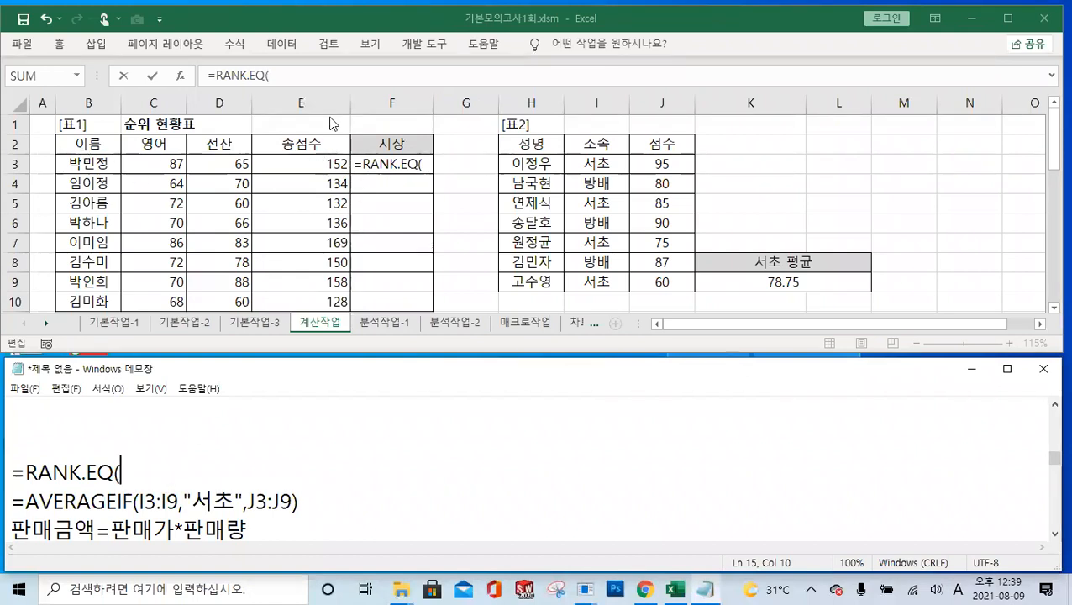
{"action": "type", "text": "E"}
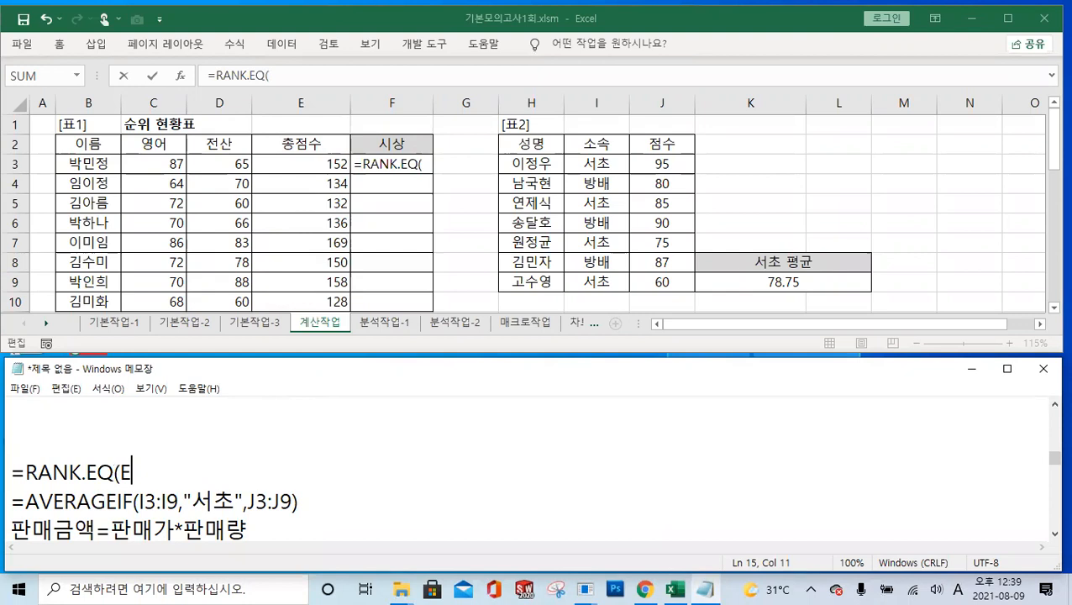
{"action": "type", "text": "3,E3"}
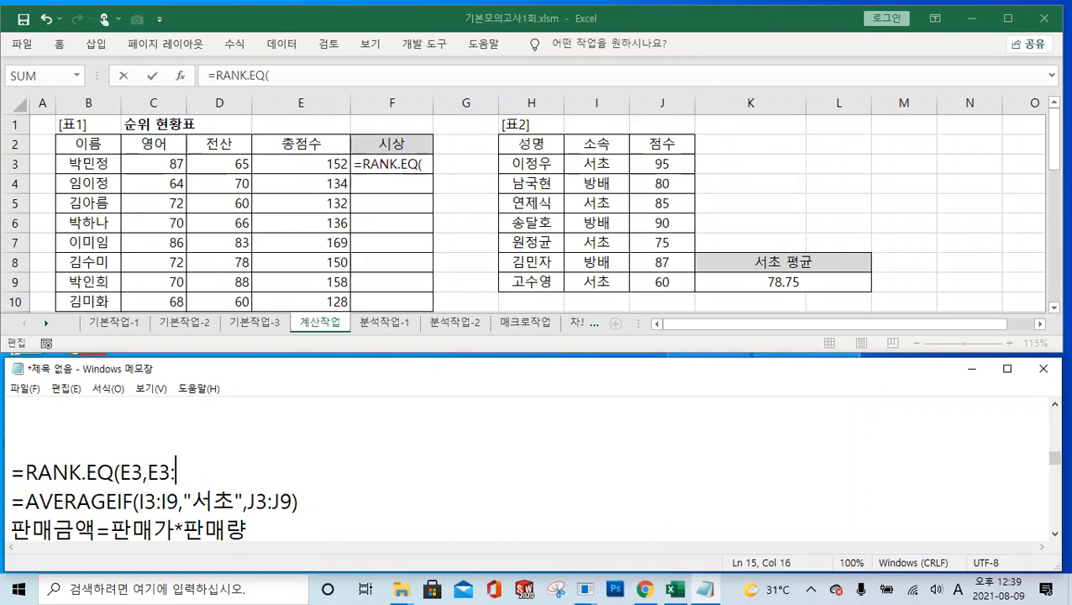
{"action": "type", "text": ":E10"}
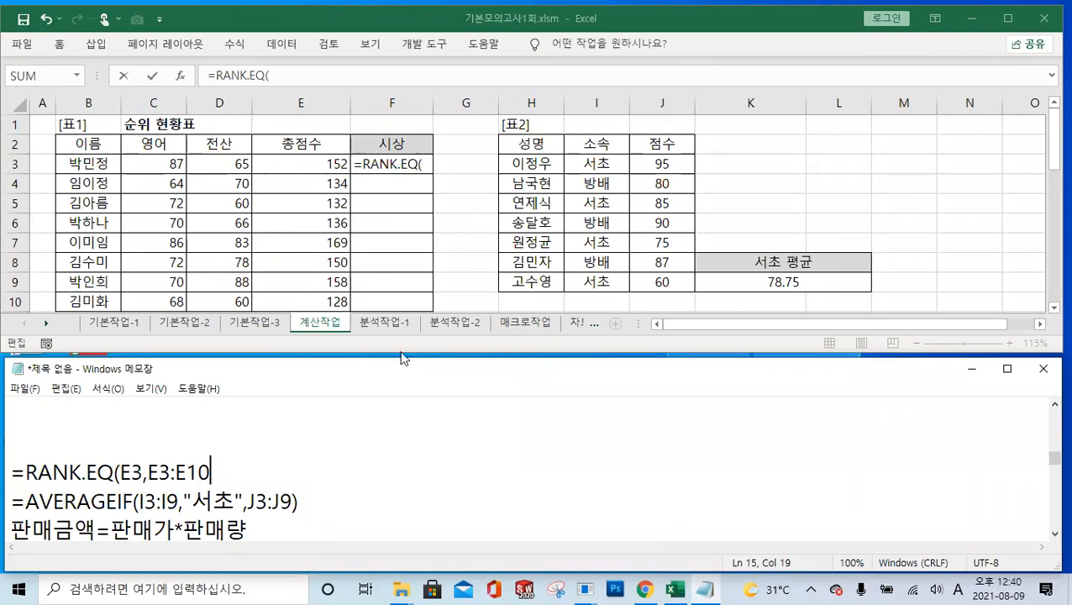
Make the Excel window slightly taller, then convert the noted RANK.EQ range to the absolute reference $E$3:$E$10.
{"action": "left_click_drag", "start_coordinate": [401, 363], "coordinate": [401, 378]}
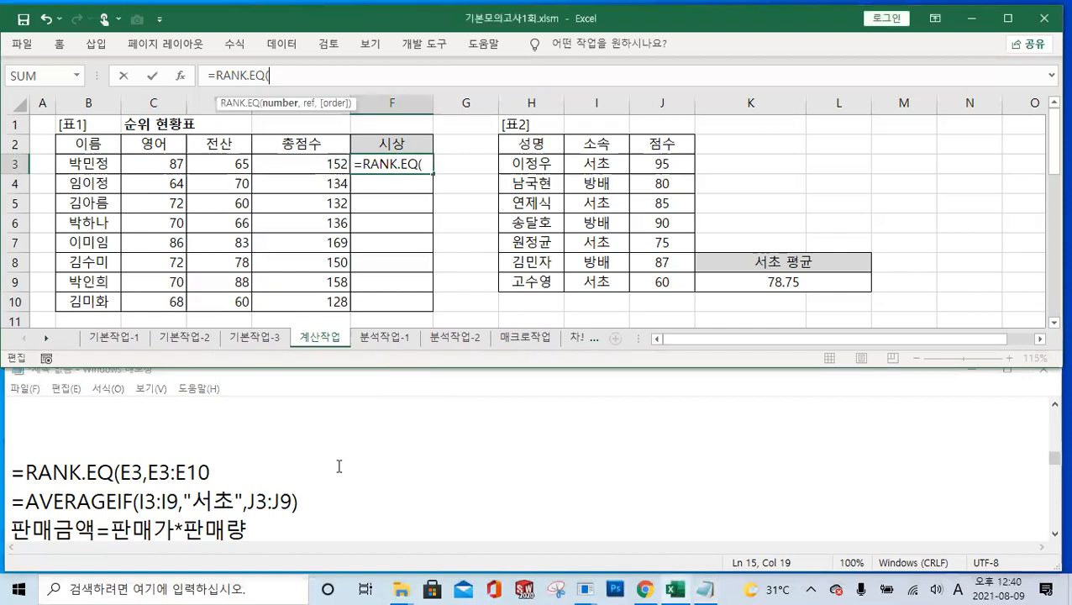
{"action": "left_click", "coordinate": [228, 472]}
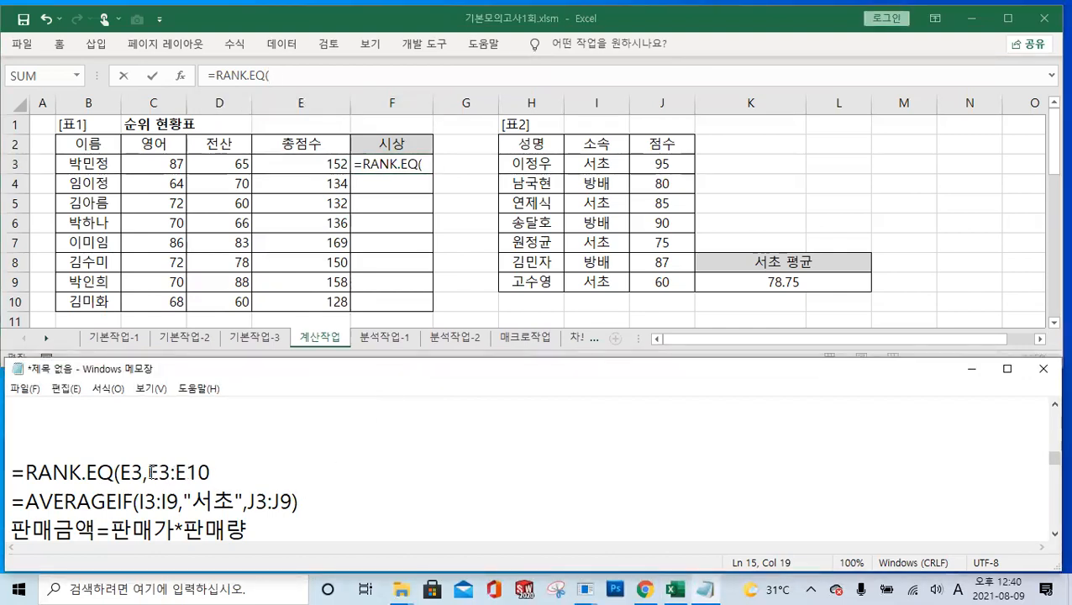
{"action": "left_click_drag", "start_coordinate": [148, 475], "coordinate": [220, 473]}
{"action": "key", "text": "Left"}
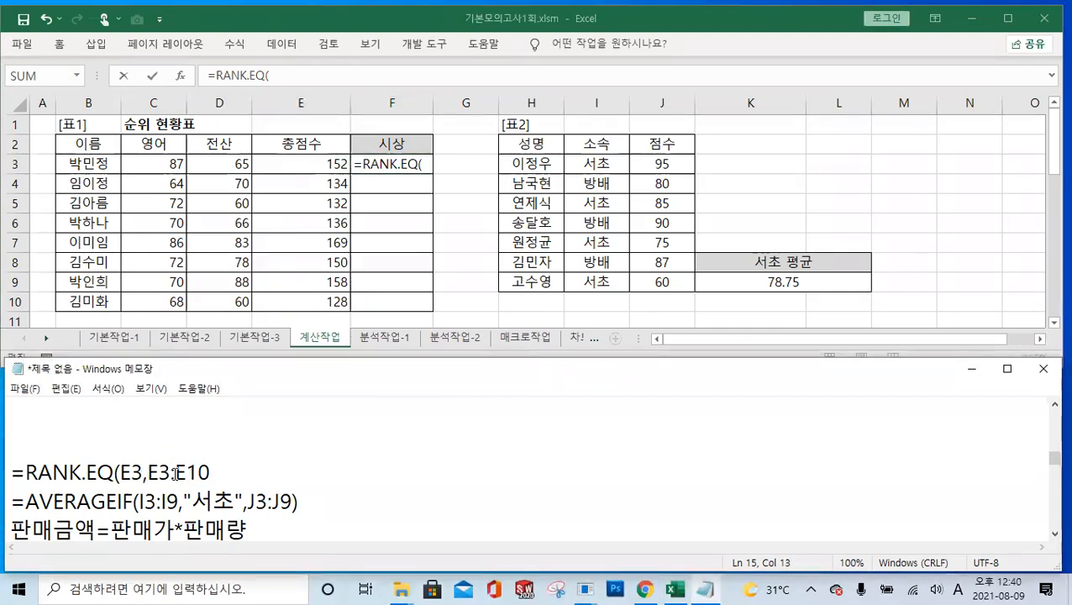
{"action": "type", "text": "$E"}
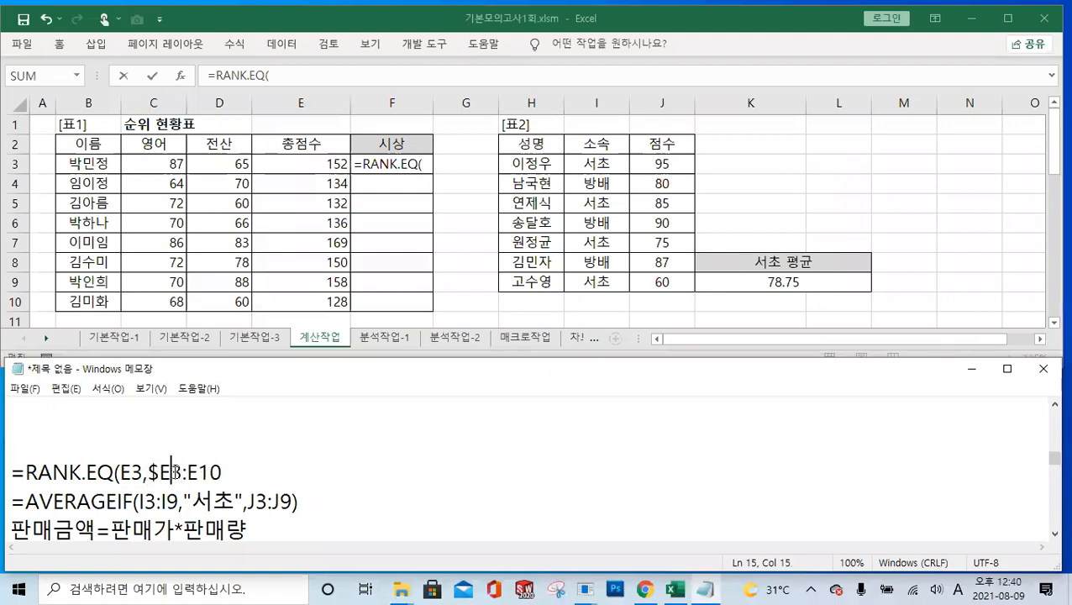
{"action": "type", "text": "$"}
{"action": "key", "text": "Right"}
{"action": "key", "text": "Right"}
{"action": "type", "text": "$"}
{"action": "key", "text": "Right"}
{"action": "type", "text": "$"}
{"action": "key", "text": "Right"}
{"action": "key", "text": "Right"}
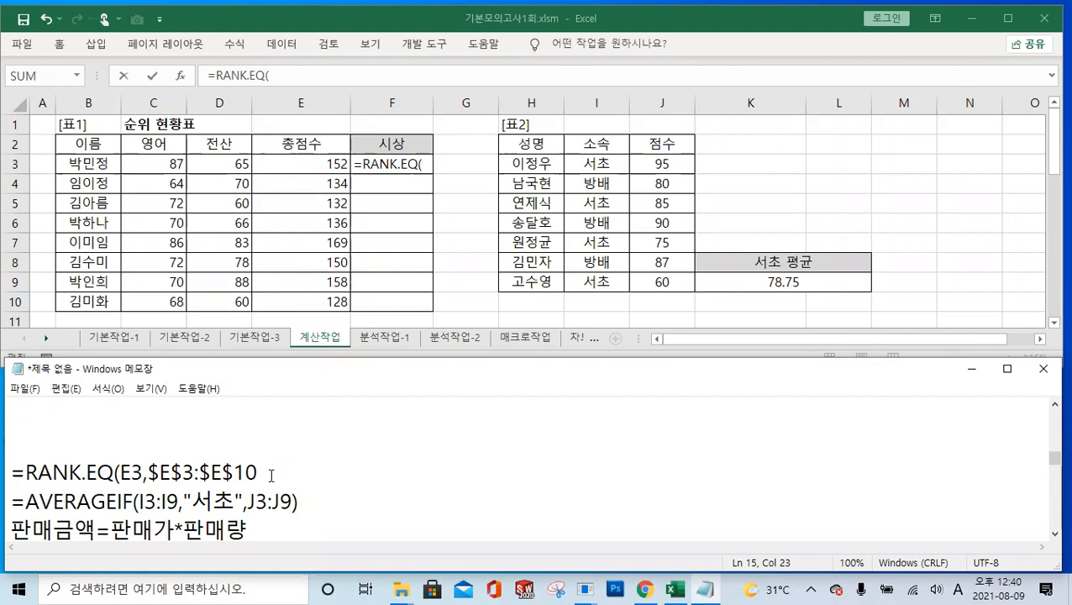
Finish the noted formula with order 0 so it reads =RANK.EQ(E3,$E$3:$E$10,0).
{"action": "type", "text": ",[]"}
{"action": "key", "text": "Left"}
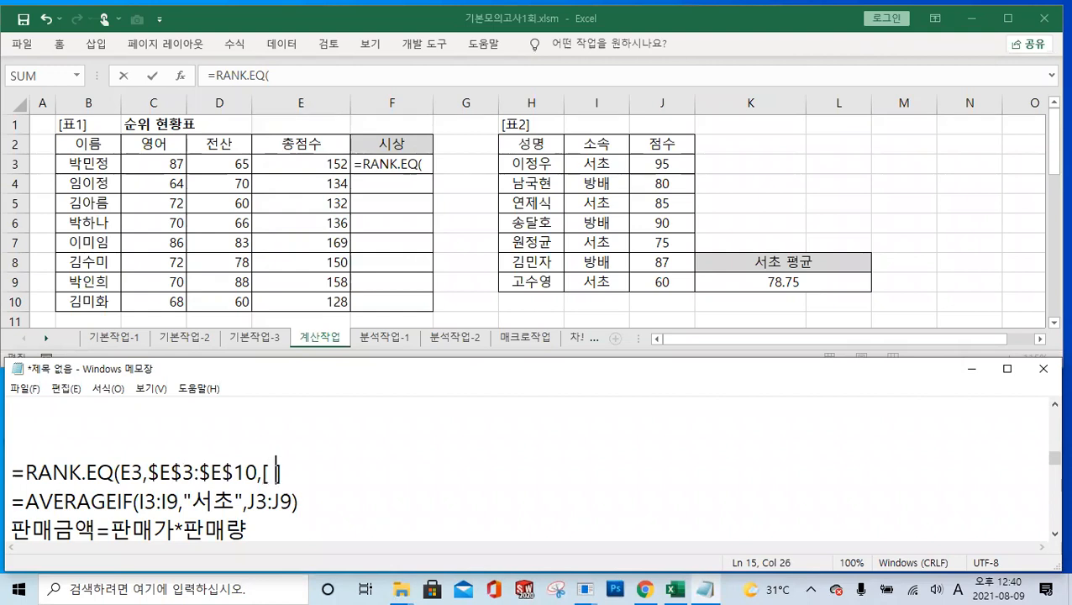
{"action": "key", "text": "Left"}
{"action": "key", "text": "Delete"}
{"action": "key", "text": "Delete"}
{"action": "type", "text": "0"}
Switch to Excel and give the F3 RANK.EQ formula the arguments E3 and the absolute range $E$3:$E$10.
{"action": "left_click", "coordinate": [313, 79]}
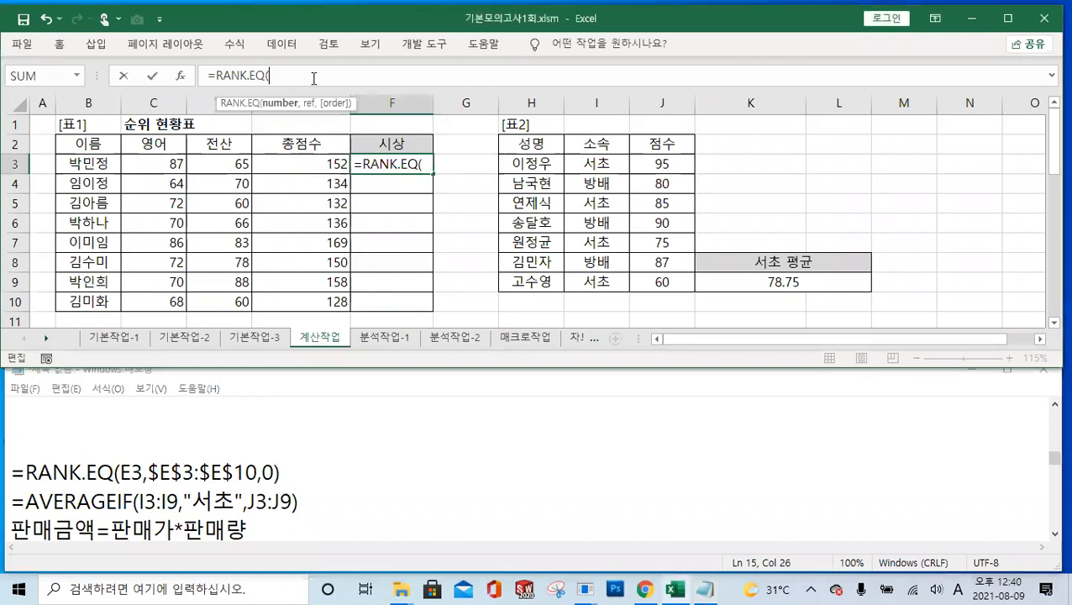
{"action": "left_click", "coordinate": [335, 166]}
{"action": "type", "text": ","}
{"action": "left_click_drag", "start_coordinate": [317, 162], "coordinate": [318, 299]}
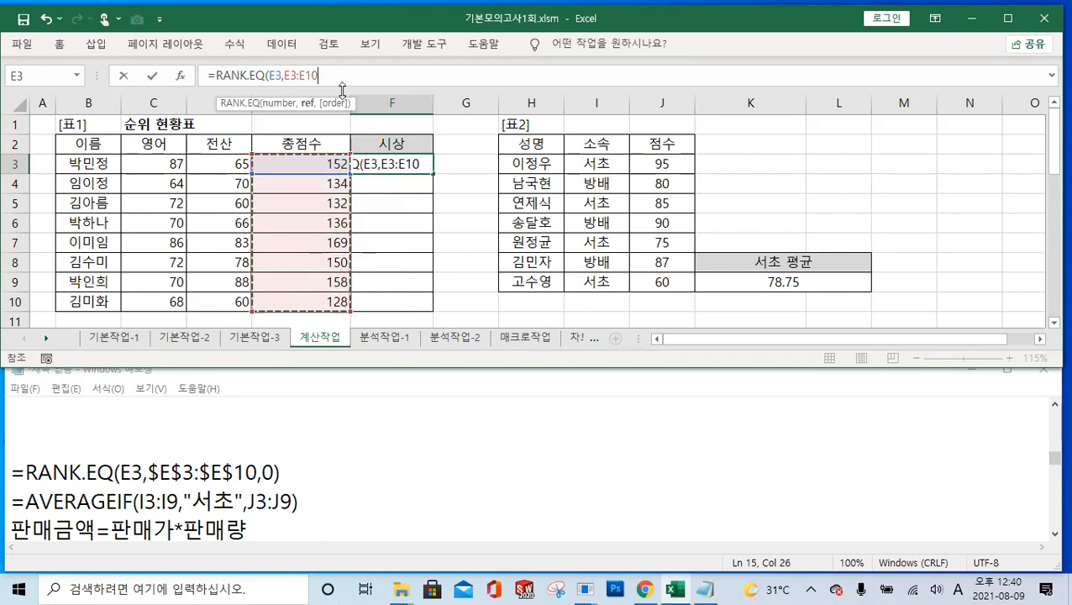
{"action": "key", "text": "F4"}
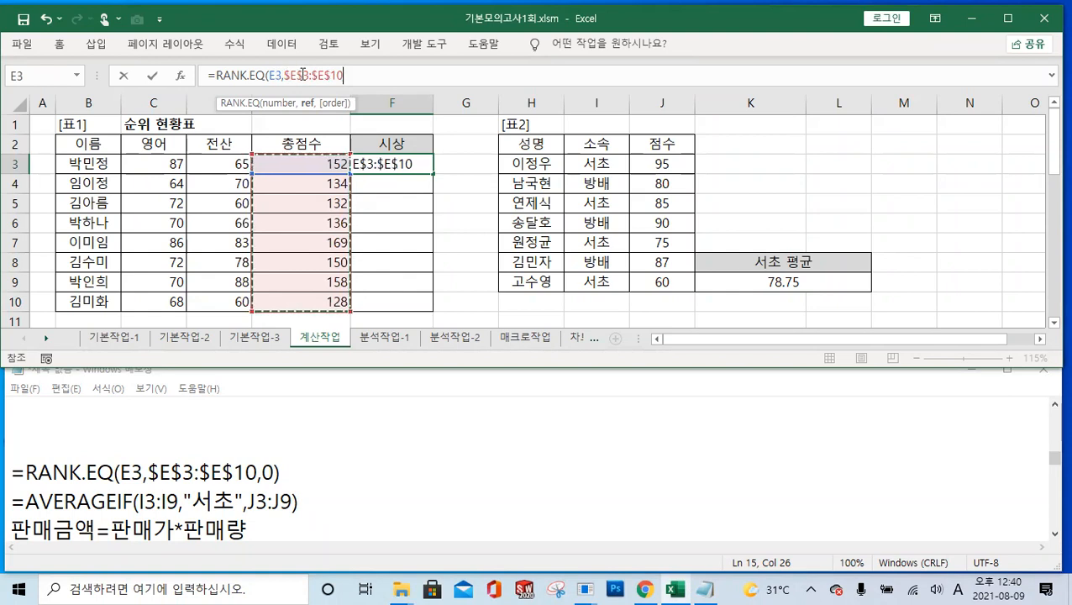
Replace the absolute range in F3 with relative E3:E10 and complete the formula as =RANK.EQ(E3,E3:E10,0).
{"action": "left_click_drag", "start_coordinate": [284, 76], "coordinate": [364, 80]}
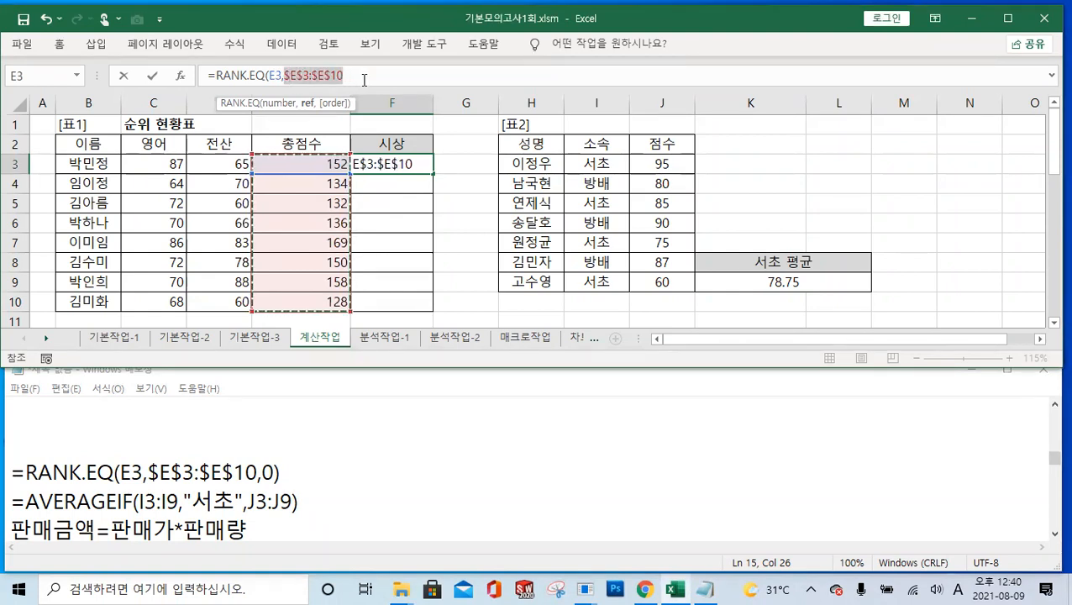
{"action": "left_click_drag", "start_coordinate": [335, 164], "coordinate": [335, 300]}
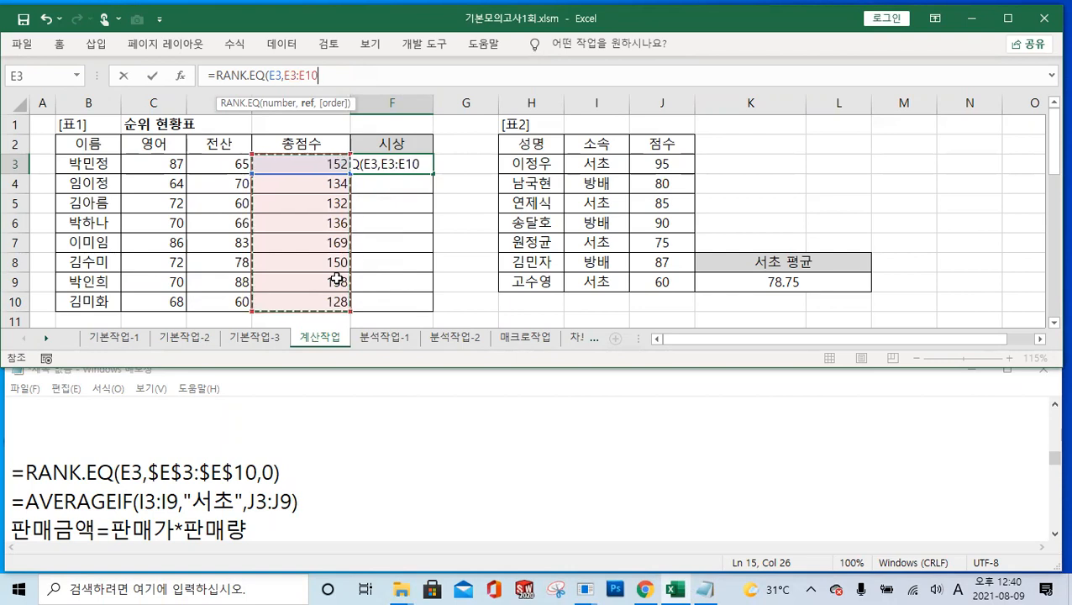
{"action": "type", "text": ",0)"}
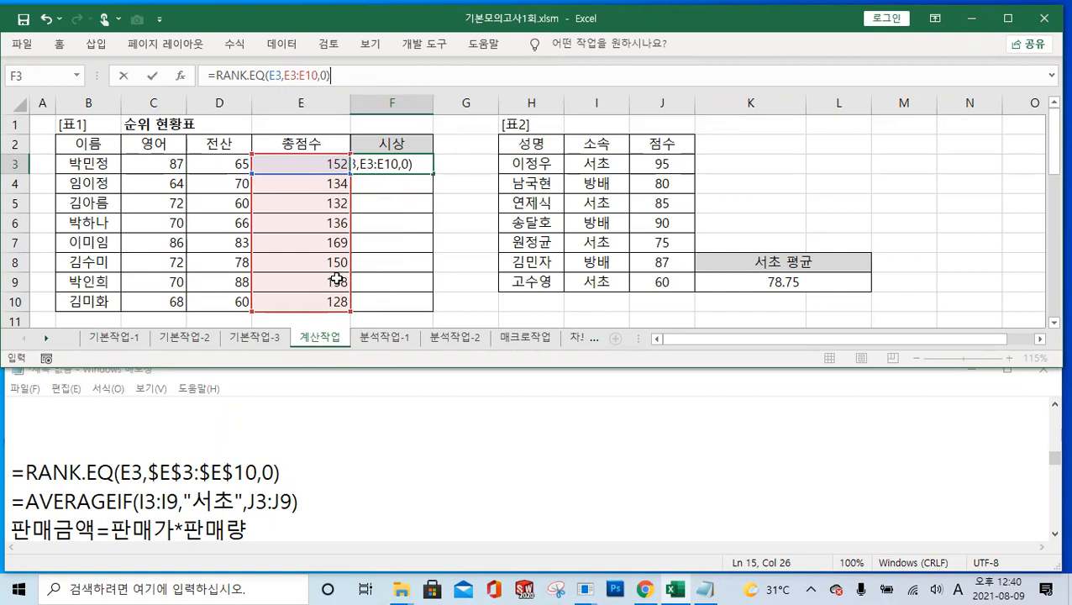
Commit the F3 formula and fill it down the 시상 column to F10.
{"action": "left_click", "coordinate": [153, 76]}
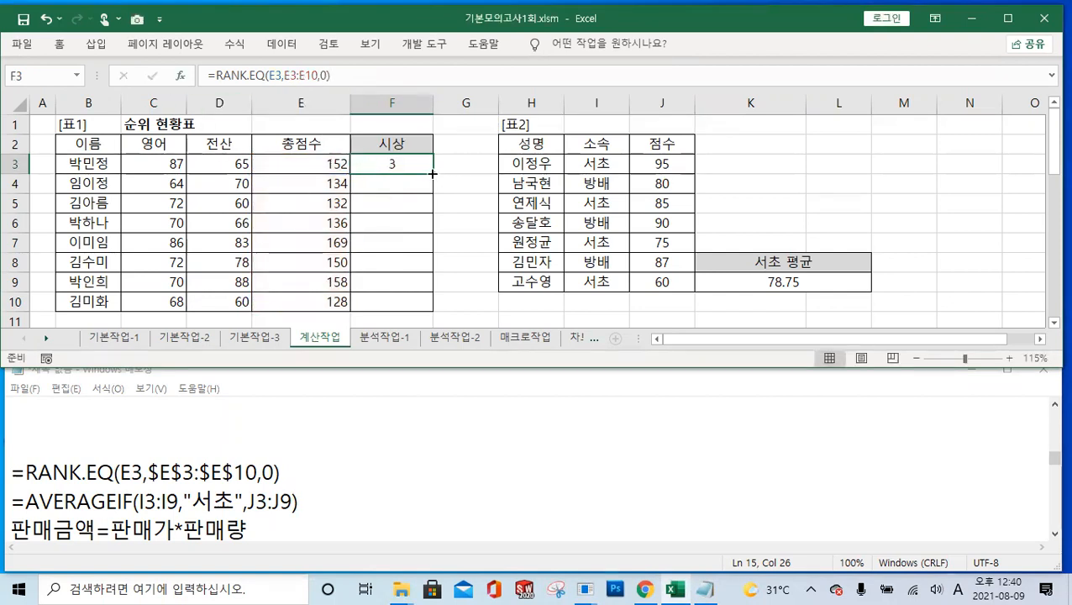
{"action": "left_click_drag", "start_coordinate": [432, 173], "coordinate": [428, 312]}
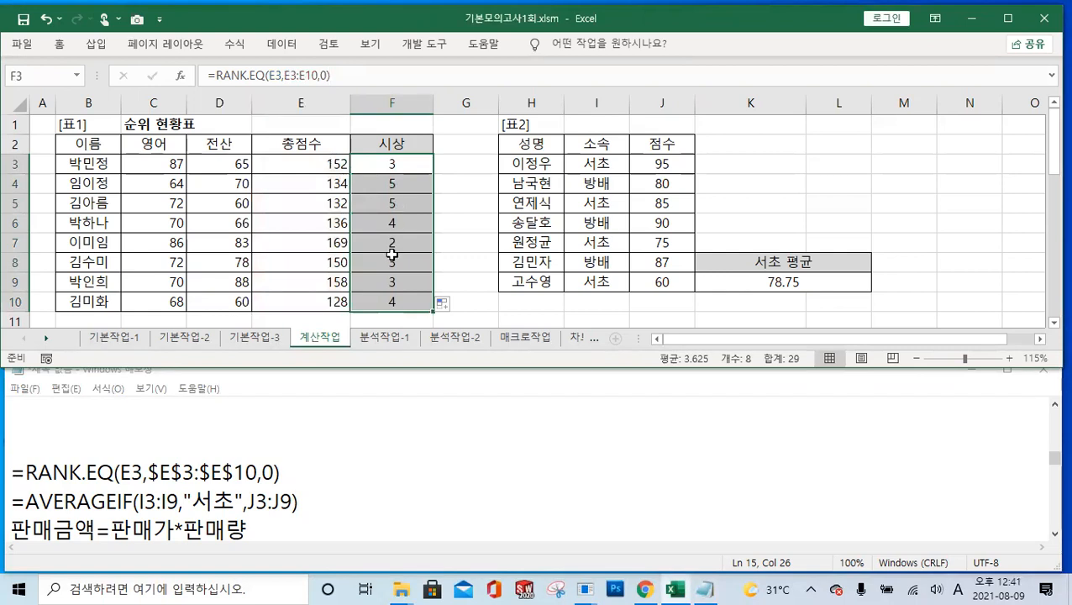
Examine how the RANK.EQ range reference shifts in each 시상 formula from F3 down to F10.
{"action": "left_click", "coordinate": [404, 163]}
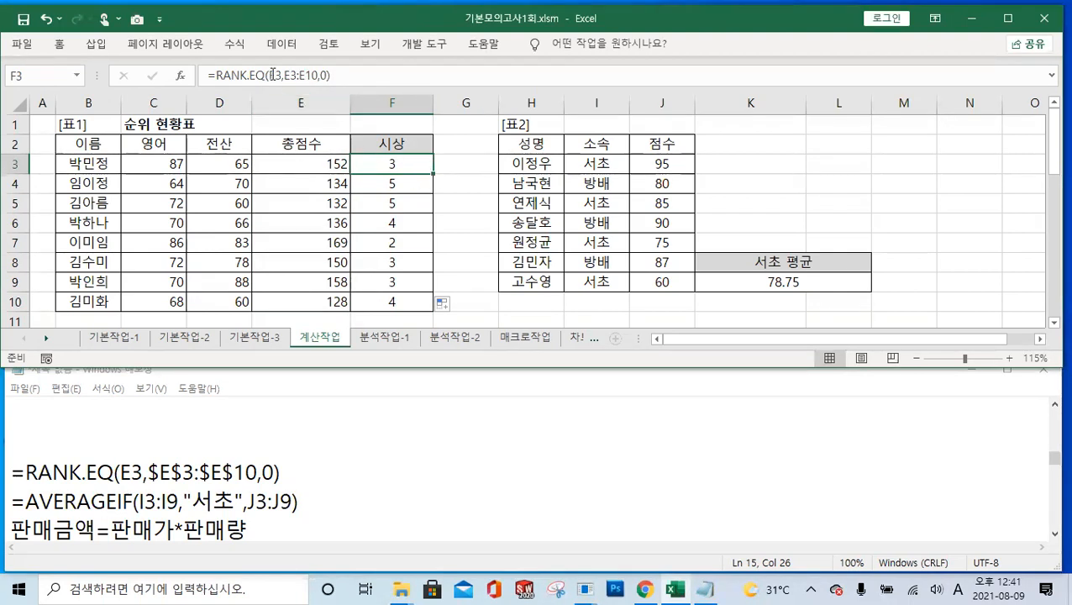
{"action": "left_click", "coordinate": [419, 185]}
{"action": "left_click", "coordinate": [417, 204]}
{"action": "left_click", "coordinate": [416, 224]}
{"action": "left_click", "coordinate": [415, 248]}
{"action": "left_click", "coordinate": [411, 265]}
{"action": "left_click", "coordinate": [413, 284]}
{"action": "left_click", "coordinate": [414, 303]}
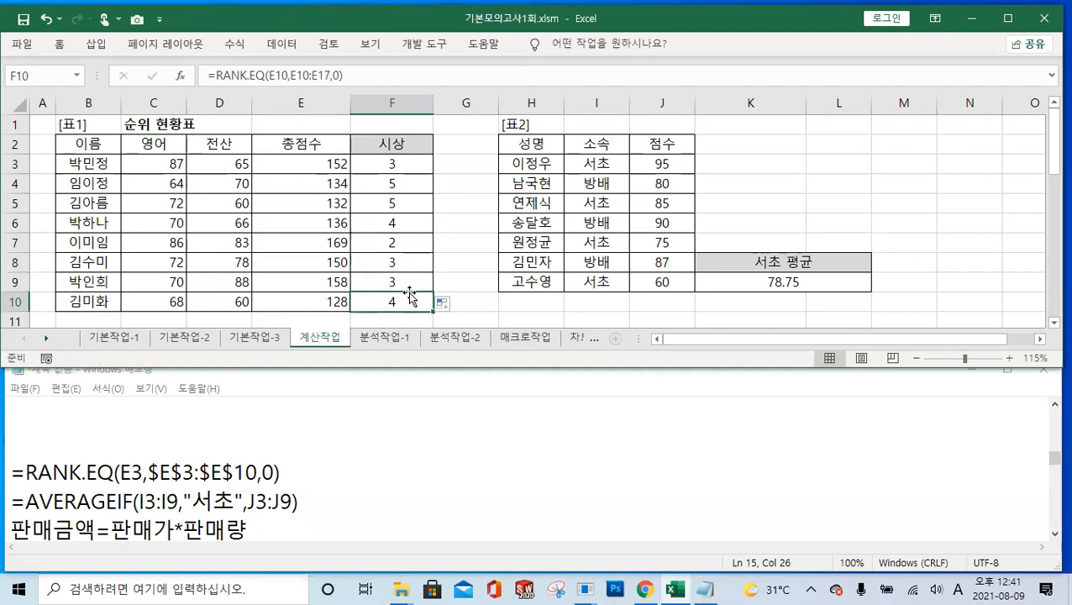
Enlarge the Excel window and examine the cells referenced by the 시상 formula in F4.
{"action": "left_click", "coordinate": [405, 183]}
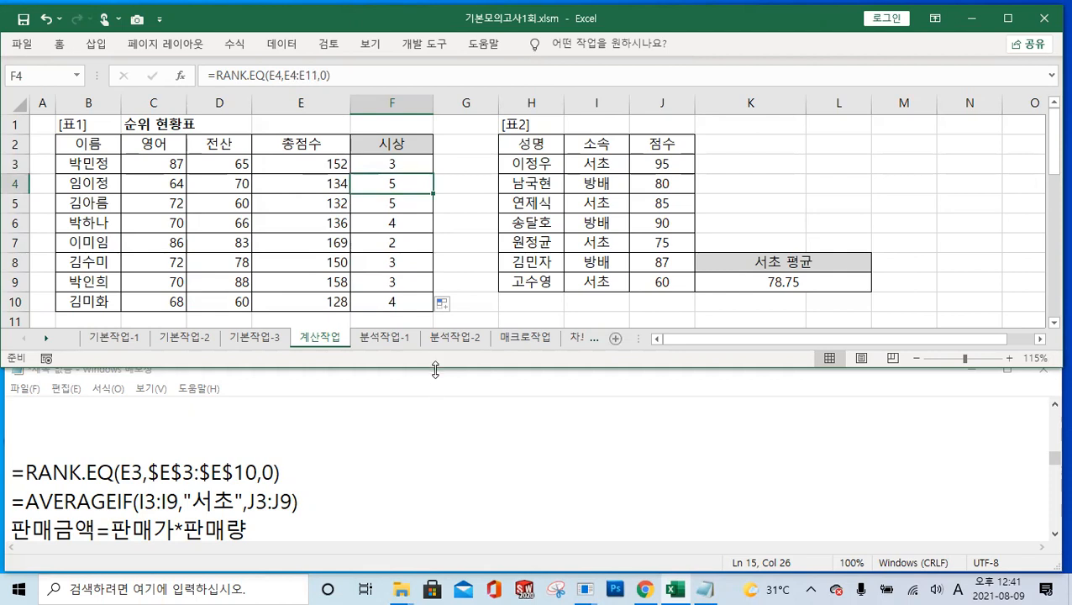
{"action": "left_click_drag", "start_coordinate": [435, 368], "coordinate": [435, 433]}
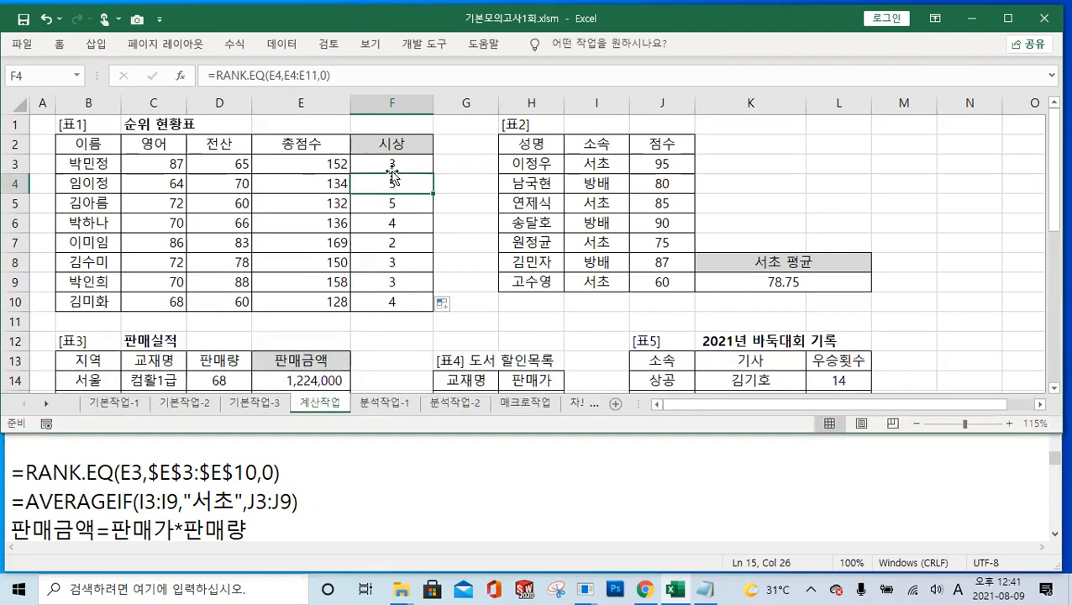
{"action": "key", "text": "F2"}
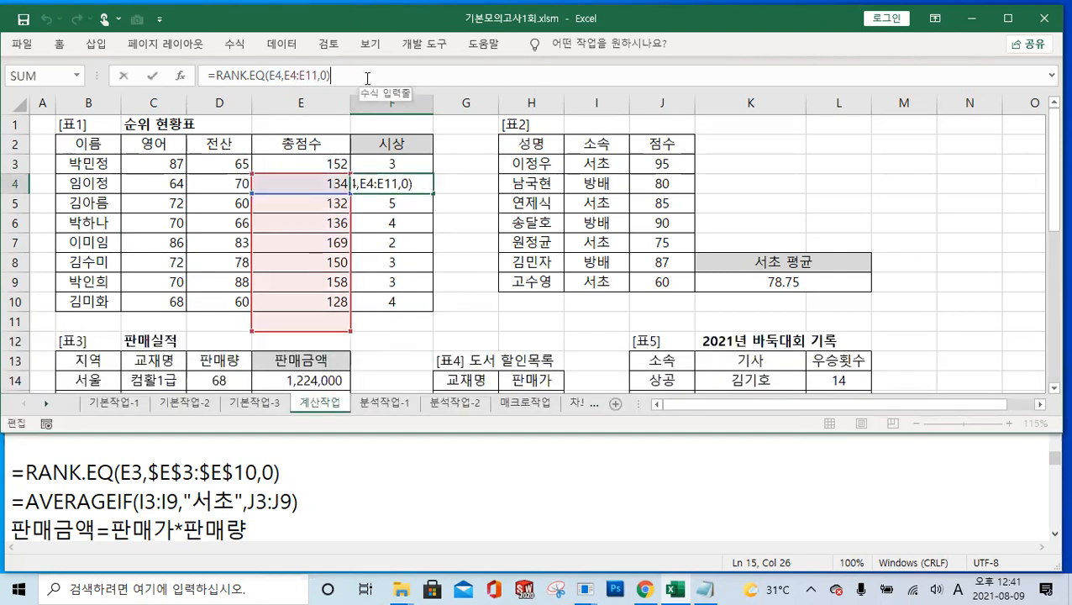
{"action": "key", "text": "ctrl"}
{"action": "key", "text": "ctrl"}
{"action": "key", "text": "ctrl"}
{"action": "key", "text": "ctrl"}
{"action": "key", "text": "ctrl"}
{"action": "key", "text": "Escape"}
Make the RANK.EQ range in F3 absolute as $E$3:$E$10 and fill the formula down to F10.
{"action": "left_click", "coordinate": [392, 164]}
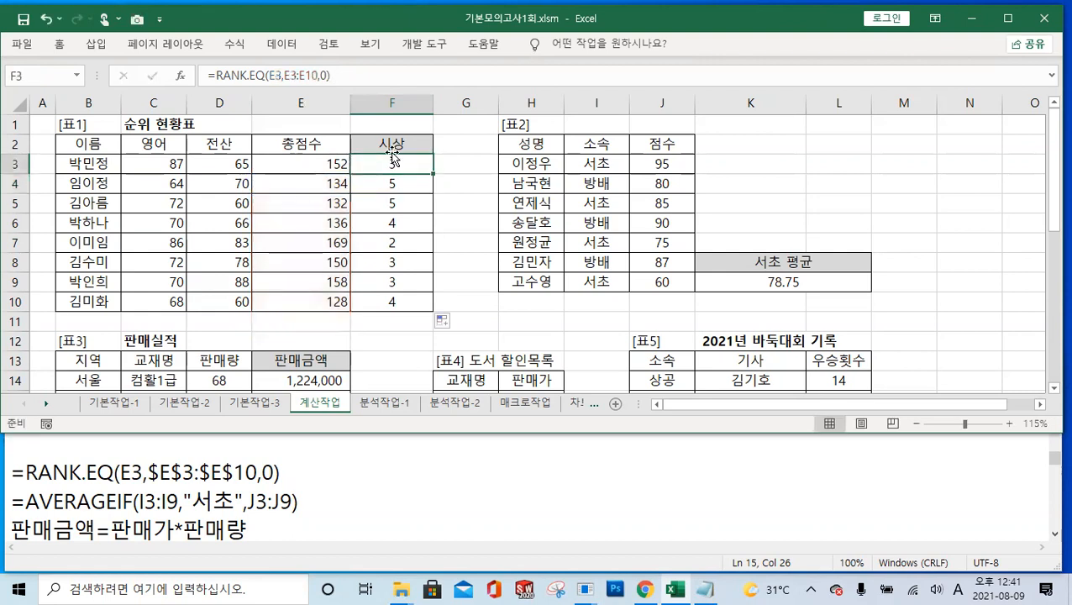
{"action": "left_click", "coordinate": [320, 76]}
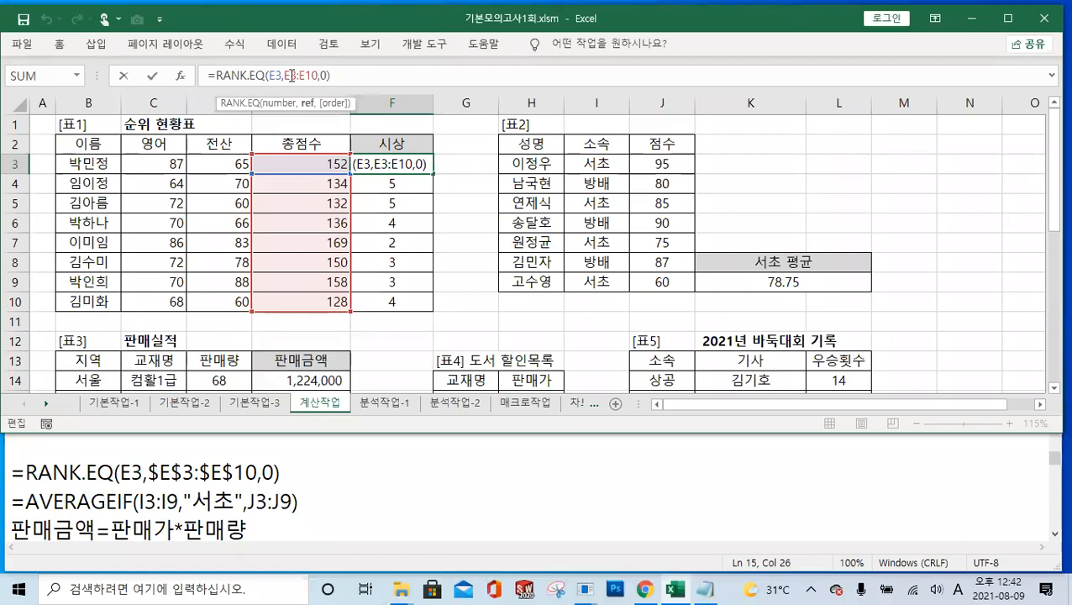
{"action": "left_click_drag", "start_coordinate": [299, 75], "coordinate": [318, 75]}
{"action": "key", "text": "F4"}
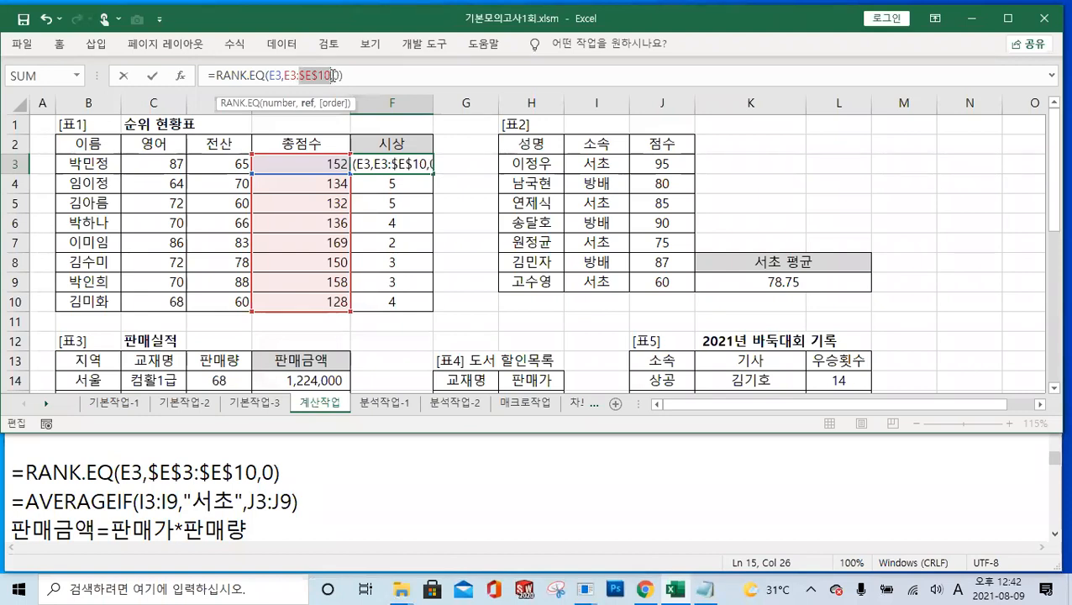
{"action": "key", "text": "F4"}
{"action": "key", "text": "F4"}
{"action": "key", "text": "F4"}
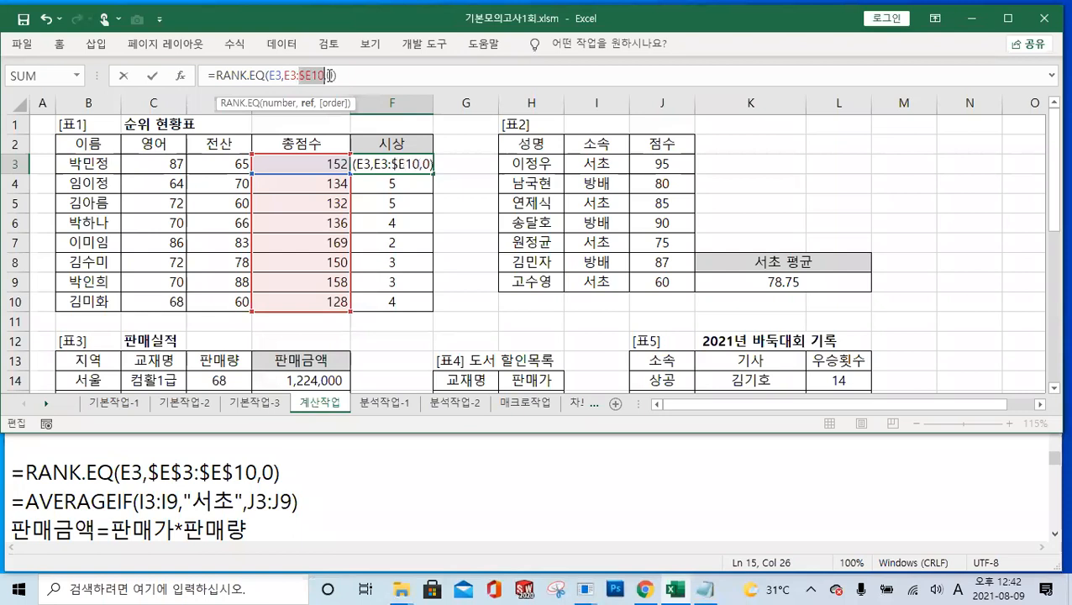
{"action": "left_click_drag", "start_coordinate": [317, 75], "coordinate": [287, 78]}
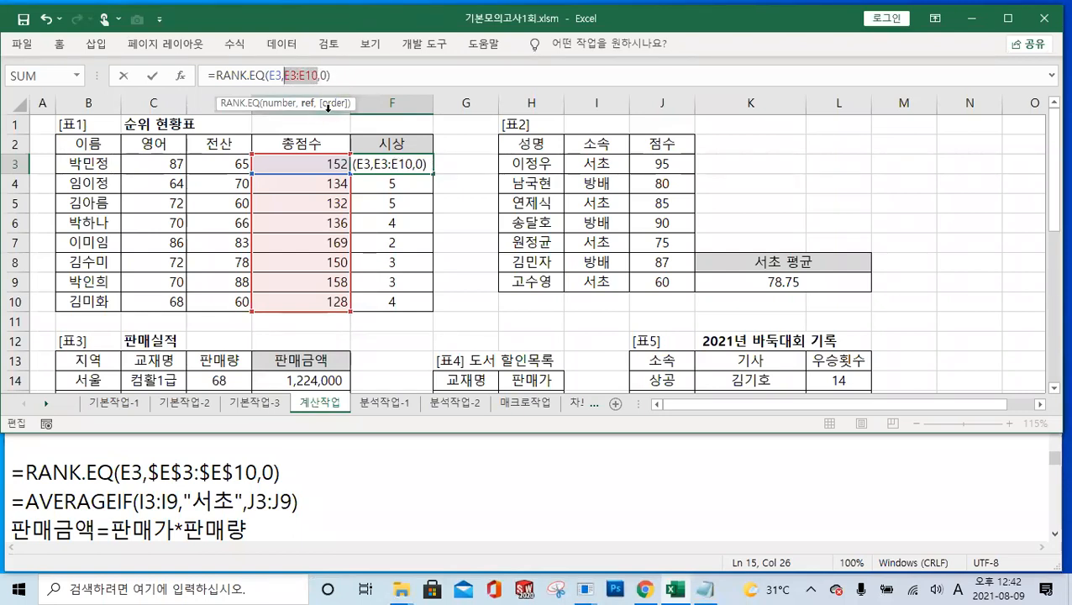
{"action": "key", "text": "F4"}
{"action": "left_click", "coordinate": [388, 79]}
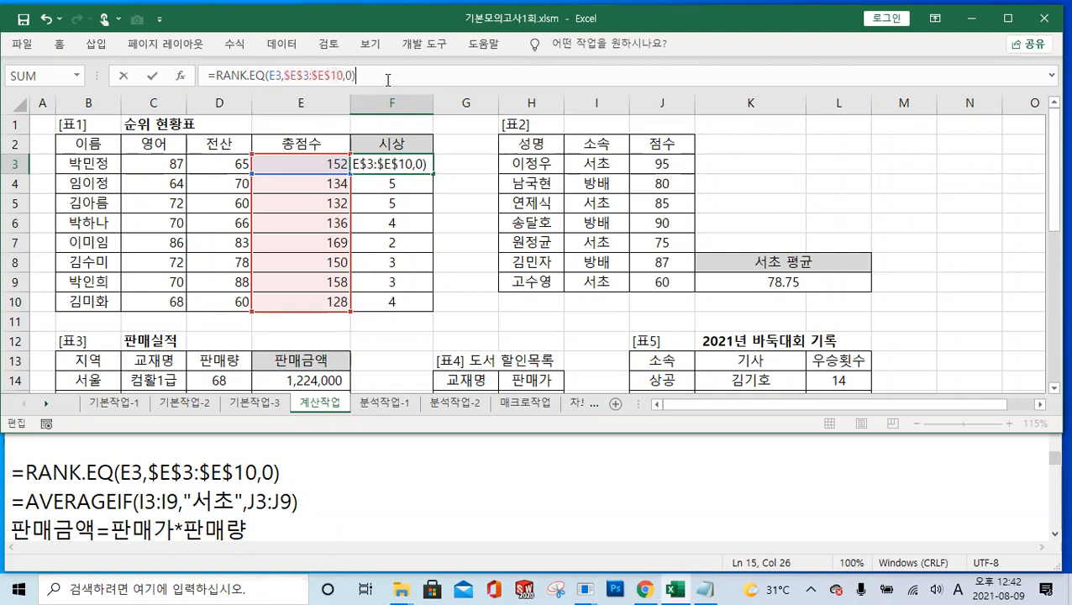
{"action": "left_click", "coordinate": [152, 76]}
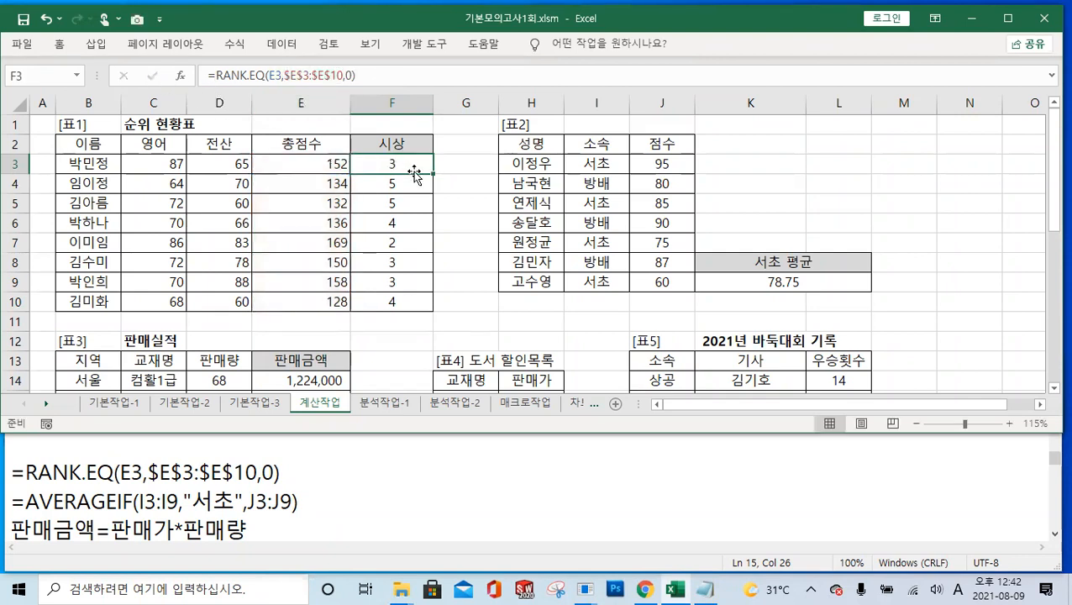
{"action": "left_click_drag", "start_coordinate": [434, 173], "coordinate": [417, 307]}
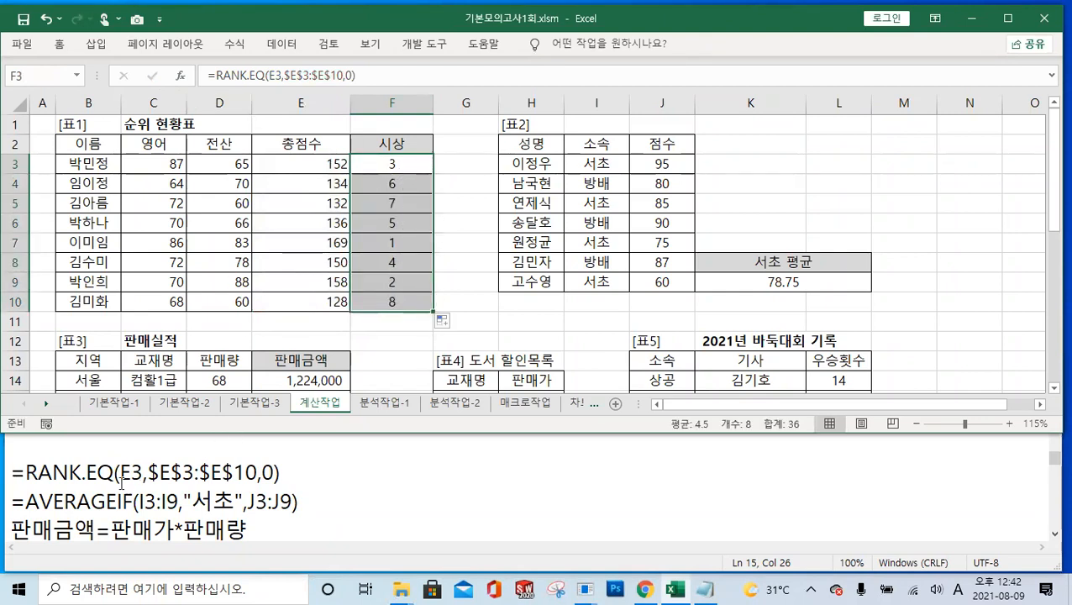
Switch to Notepad and insert CHOOSE( before RANK.EQ in the noted 시상 formula.
{"action": "left_click", "coordinate": [293, 475]}
{"action": "left_click", "coordinate": [27, 473]}
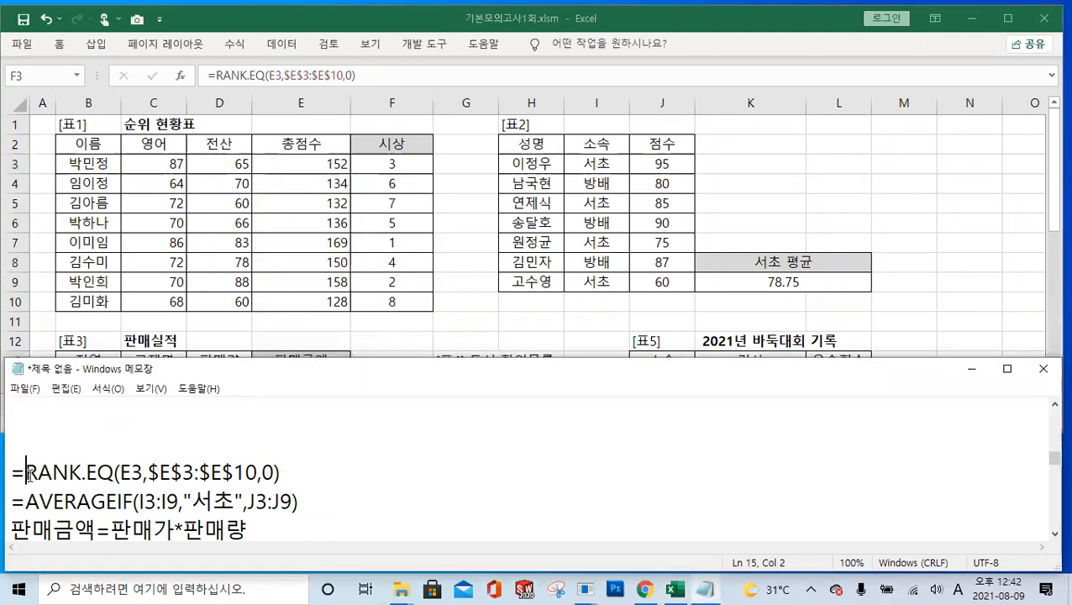
{"action": "type", "text": "CHOOSE"}
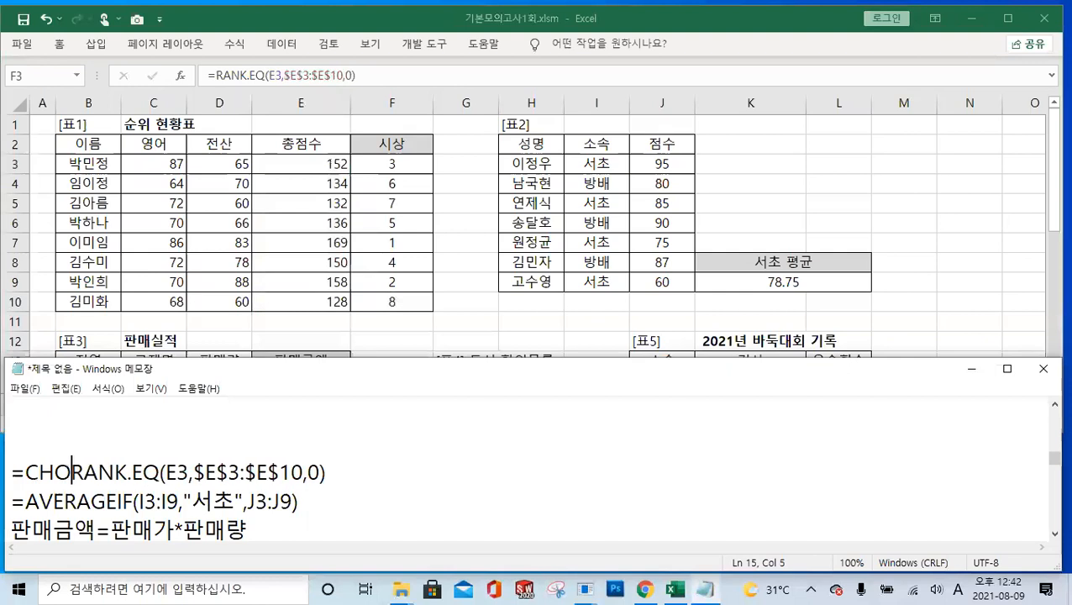
{"action": "type", "text": "("}
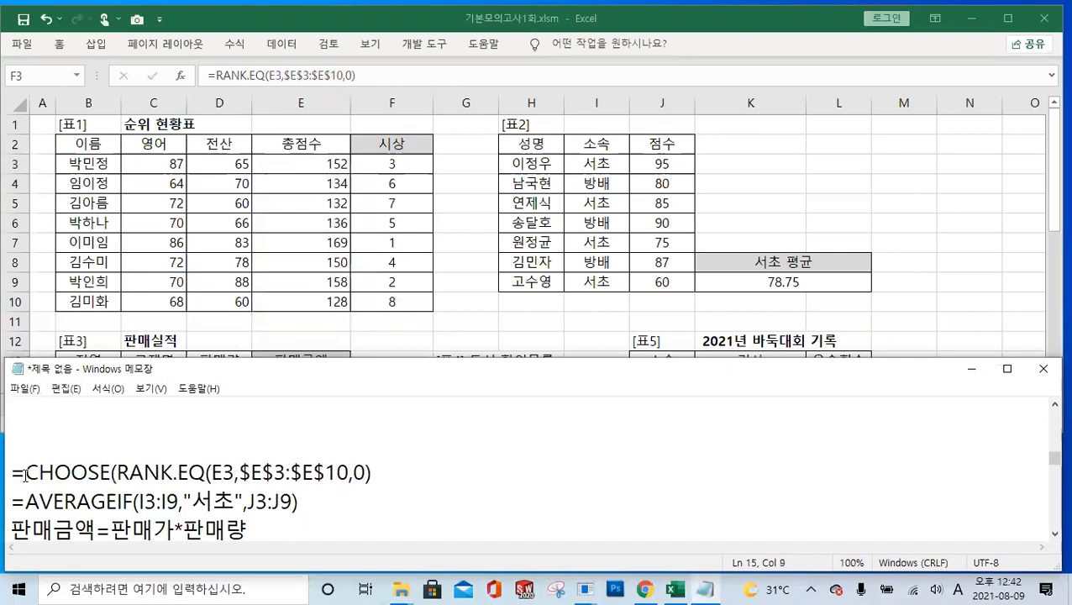
{"action": "left_click_drag", "start_coordinate": [122, 473], "coordinate": [379, 475]}
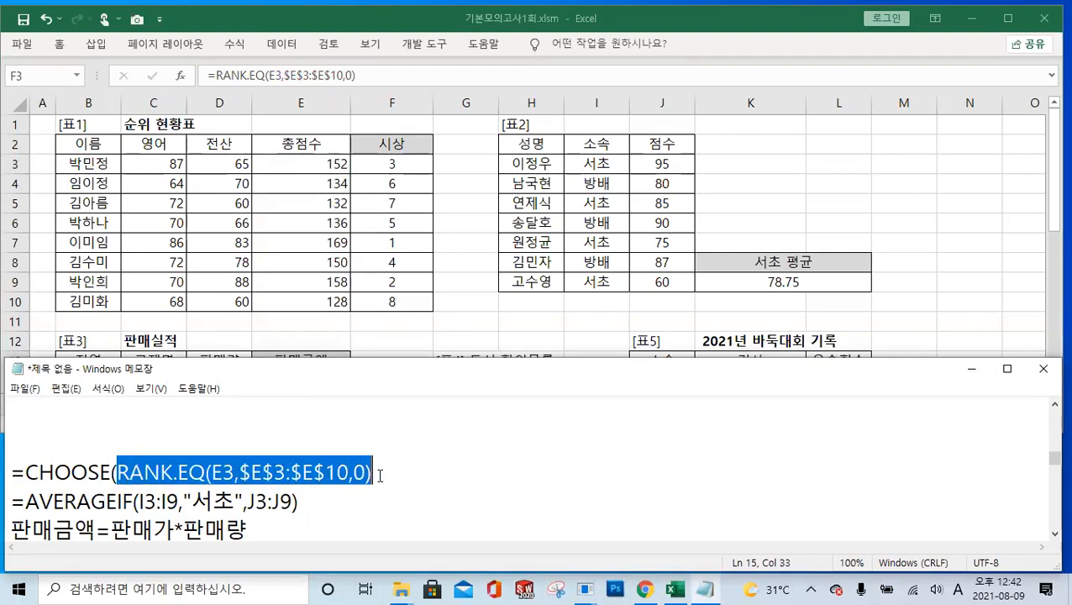
{"action": "left_click", "coordinate": [388, 475]}
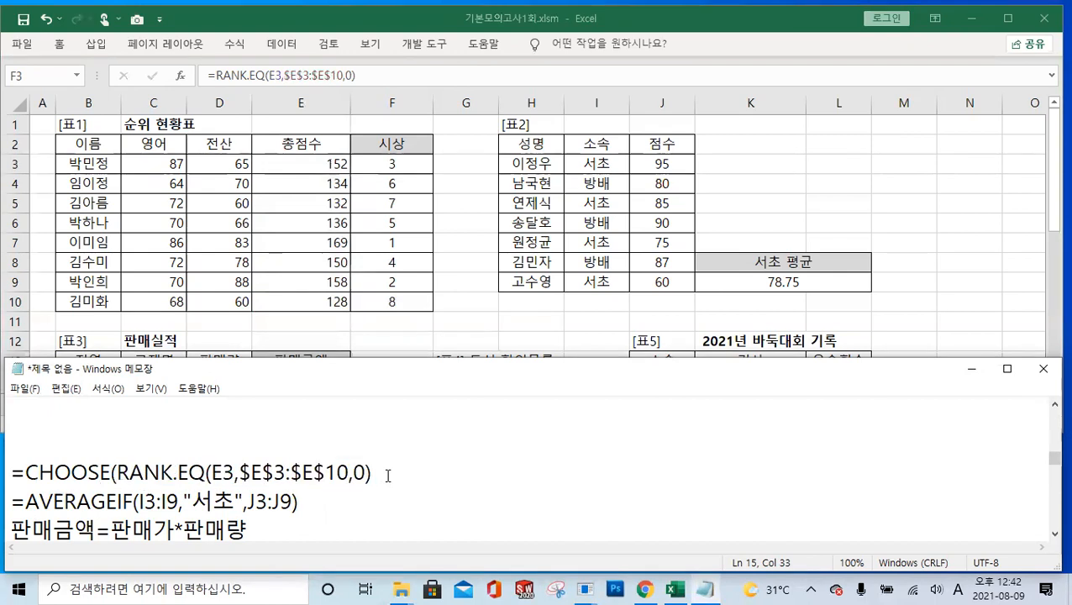
Append the CHOOSE arguments "대상" and "금상" after the RANK.EQ part of the Notepad formula.
{"action": "type", "text": ",\""}
{"action": "key", "text": "Hangul"}
{"action": "type", "text": "대상\","}
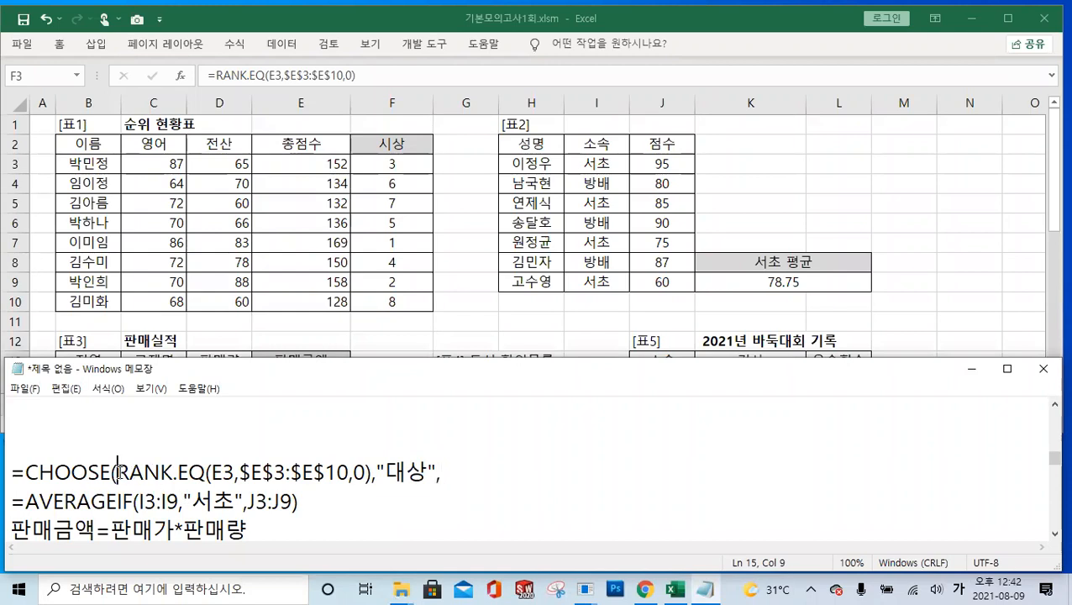
{"action": "left_click_drag", "start_coordinate": [118, 473], "coordinate": [373, 474]}
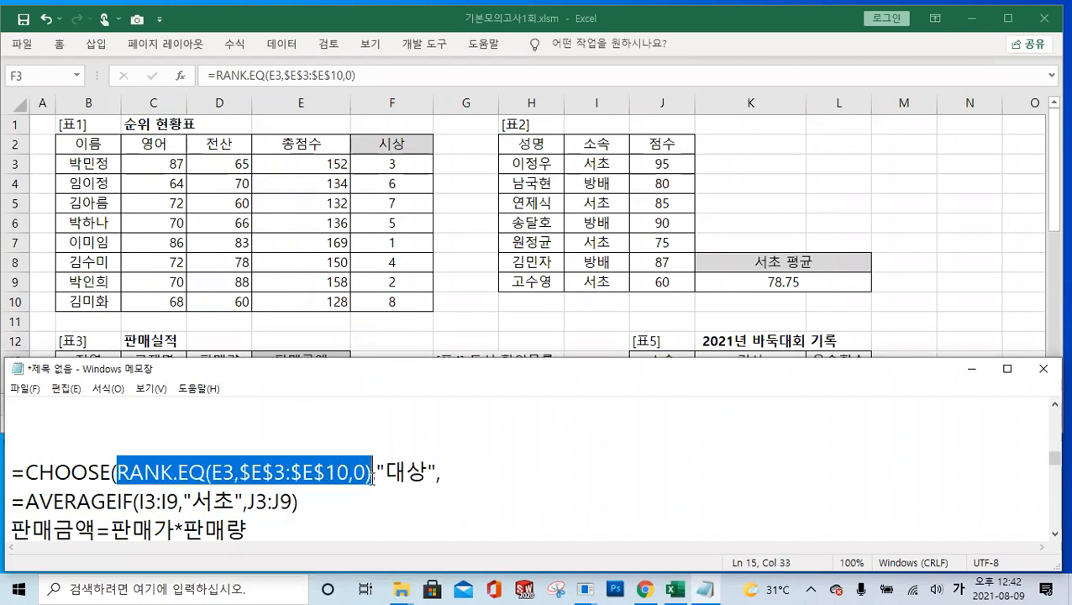
{"action": "left_click", "coordinate": [475, 473]}
{"action": "type", "text": "\""}
{"action": "type", "text": "검"}
{"action": "key", "text": "BackSpace"}
{"action": "key", "text": "BackSpace"}
{"action": "key", "text": "BackSpace"}
{"action": "type", "text": "그금상\""}
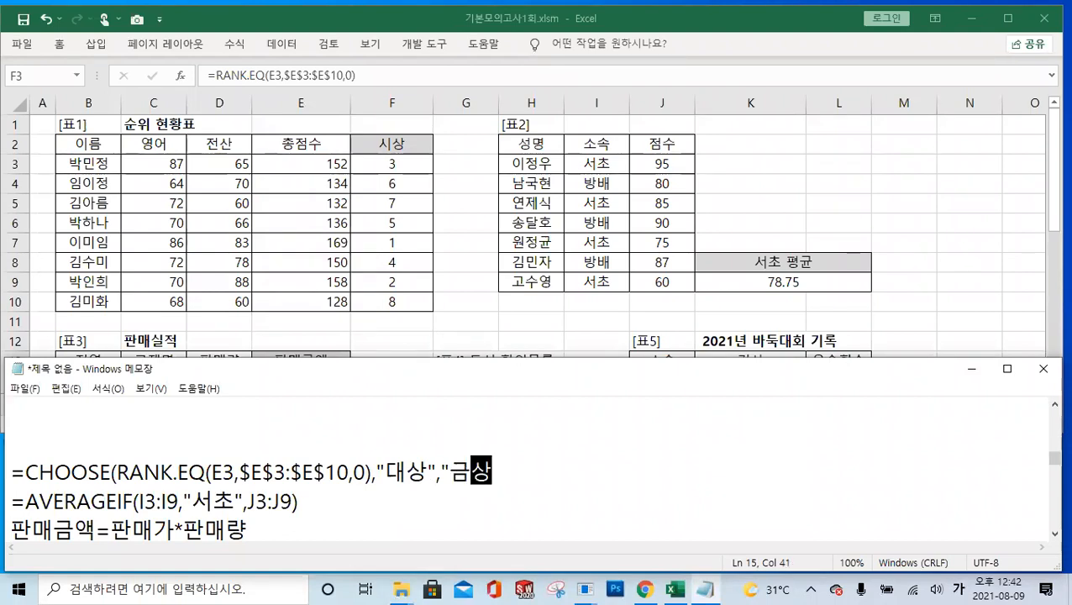
Complete the Notepad CHOOSE formula with the arguments "은상", "동상" and "" and a closing parenthesis.
{"action": "type", "text": ","}
{"action": "type", "text": "\","}
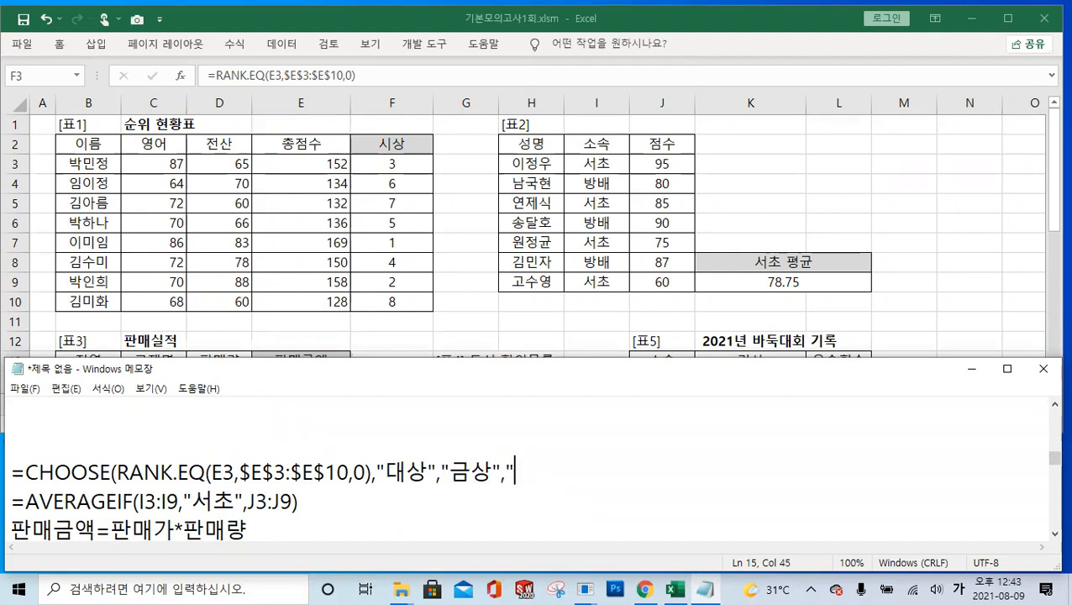
{"action": "type", "text": "은상"}
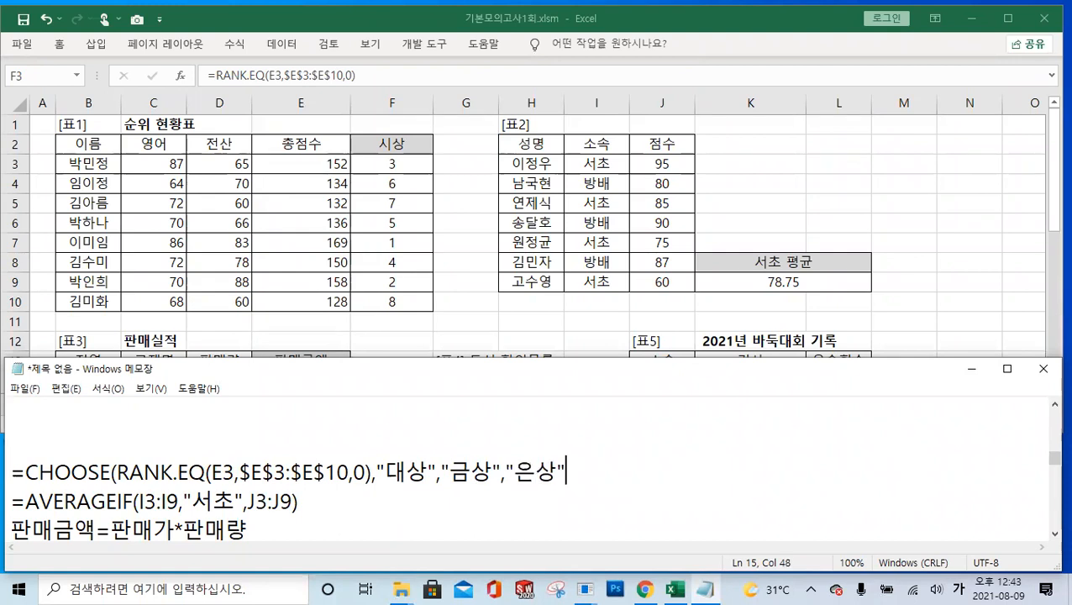
{"action": "type", "text": "\",\""}
{"action": "type", "text": "동상"}
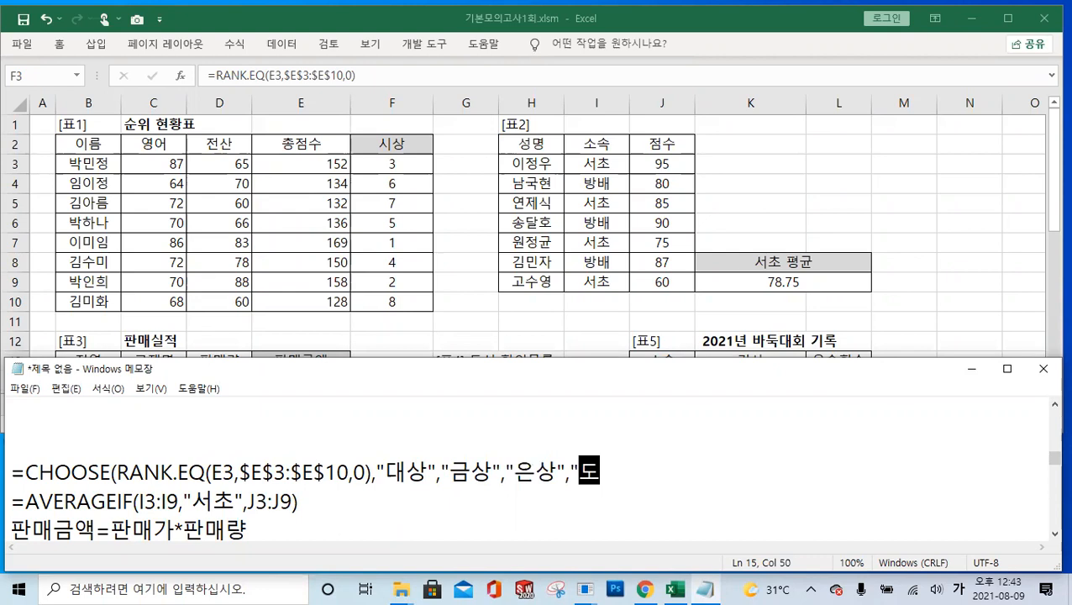
{"action": "type", "text": "\",\"\""}
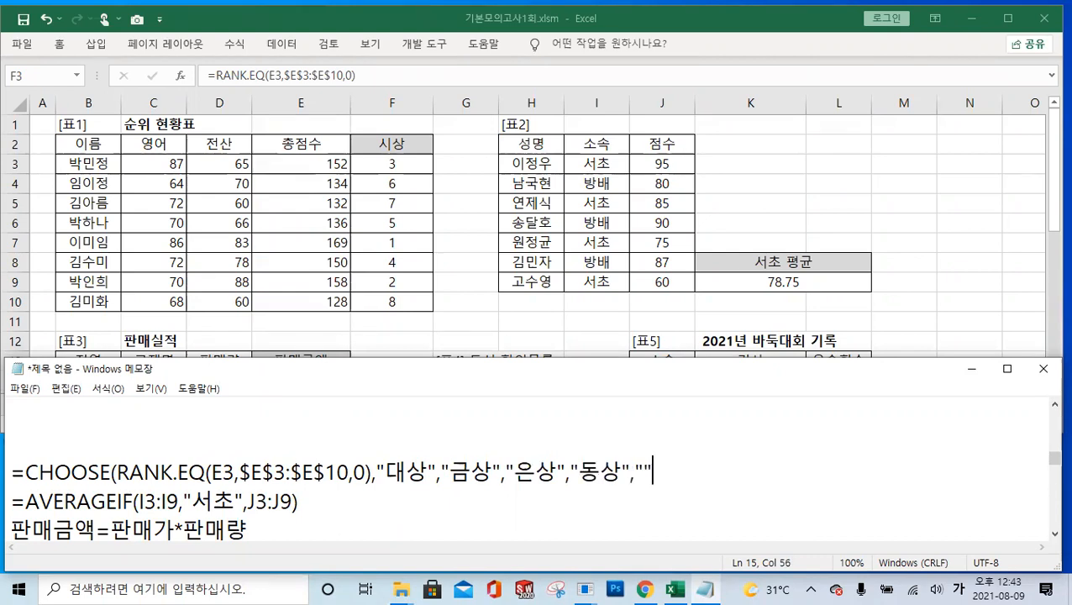
{"action": "type", "text": ")"}
Copy the ending ,"대상","금상","은상","동상","") from the Notepad formula.
{"action": "key", "text": "shift+Down"}
{"action": "left_click", "coordinate": [375, 484], "text": "shift"}
{"action": "key", "text": "ctrl+c"}
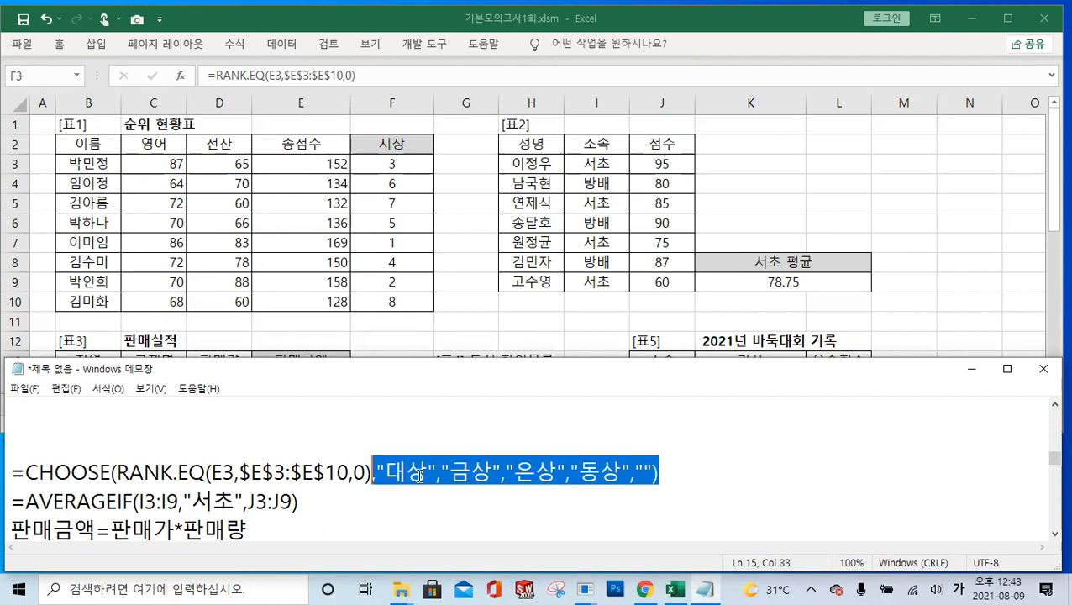
Switch to Excel and insert the CHOOSE function in front of RANK.EQ in the F3 formula.
{"action": "left_click", "coordinate": [219, 75]}
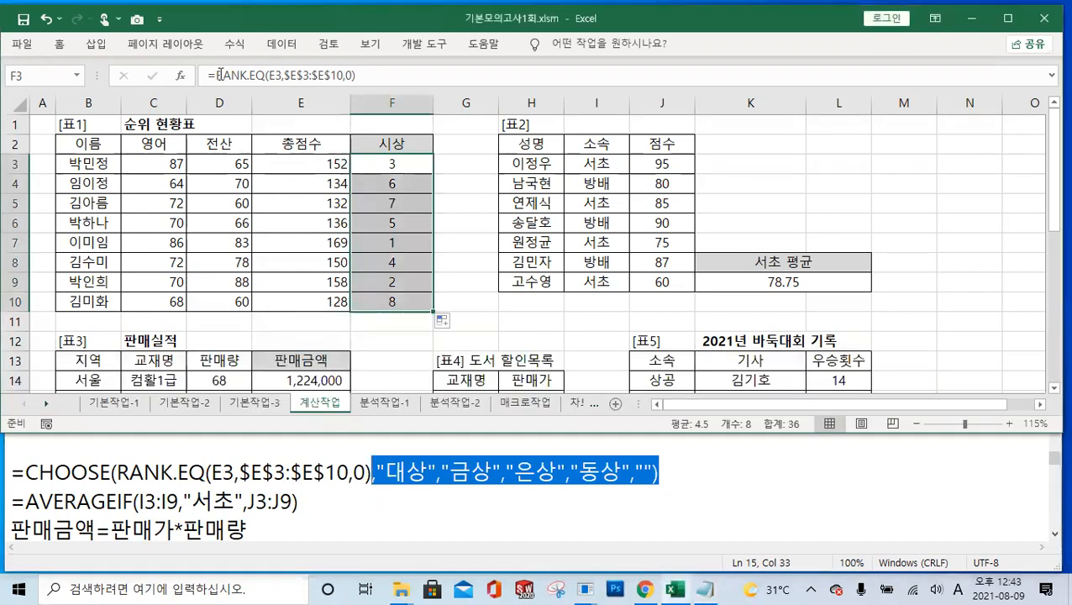
{"action": "left_click", "coordinate": [238, 75]}
{"action": "type", "text": "CH"}
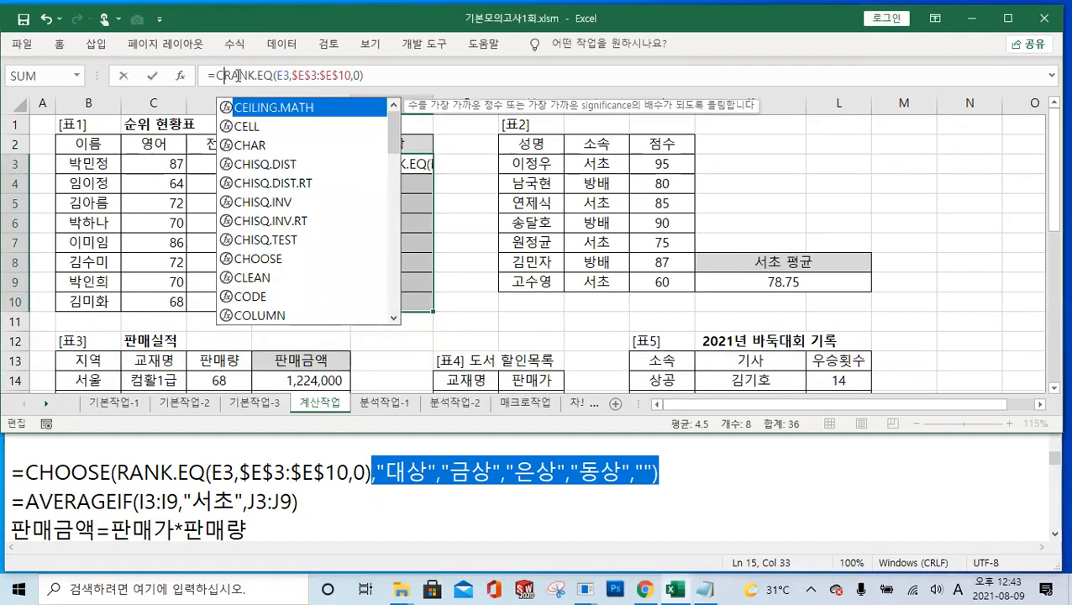
{"action": "type", "text": "S"}
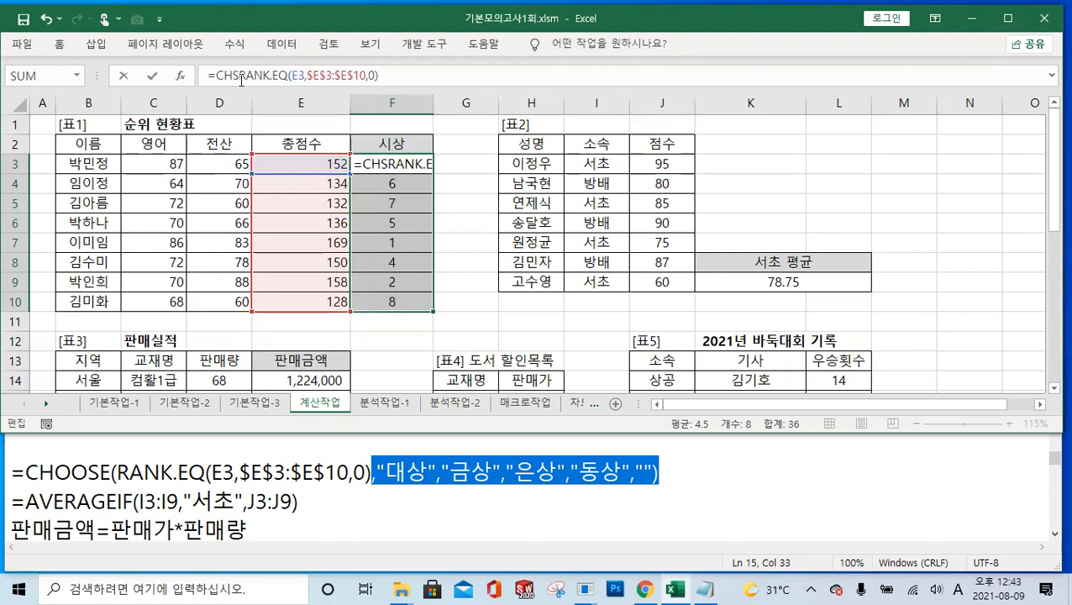
{"action": "key", "text": "BackSpace"}
{"action": "type", "text": "O"}
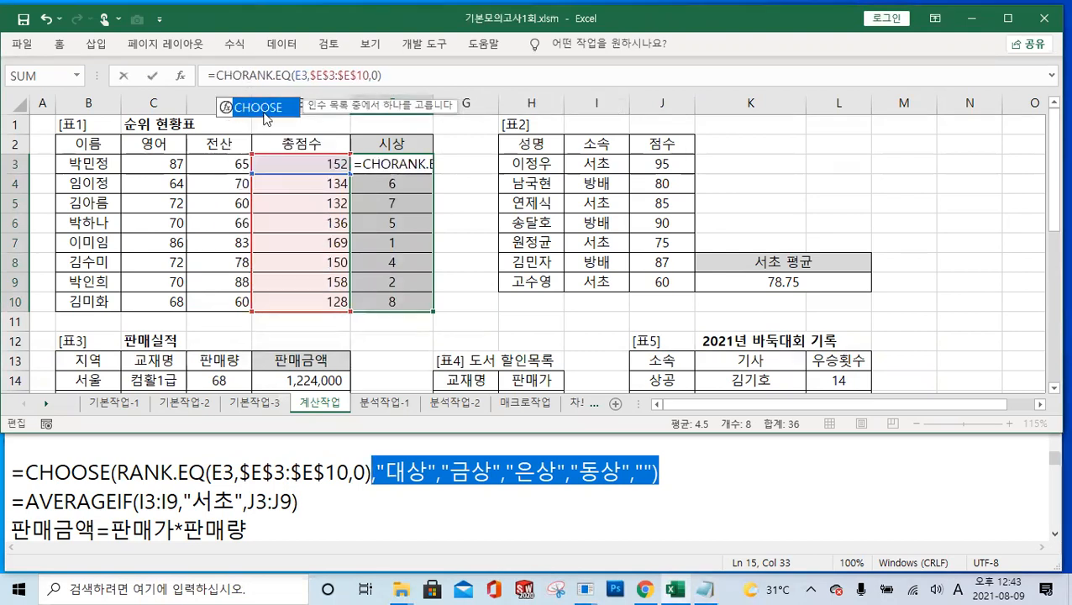
{"action": "double_click", "coordinate": [269, 107]}
Paste the copied award arguments at the end of the F3 formula, commit it and fill it down to F10.
{"action": "left_click", "coordinate": [426, 74]}
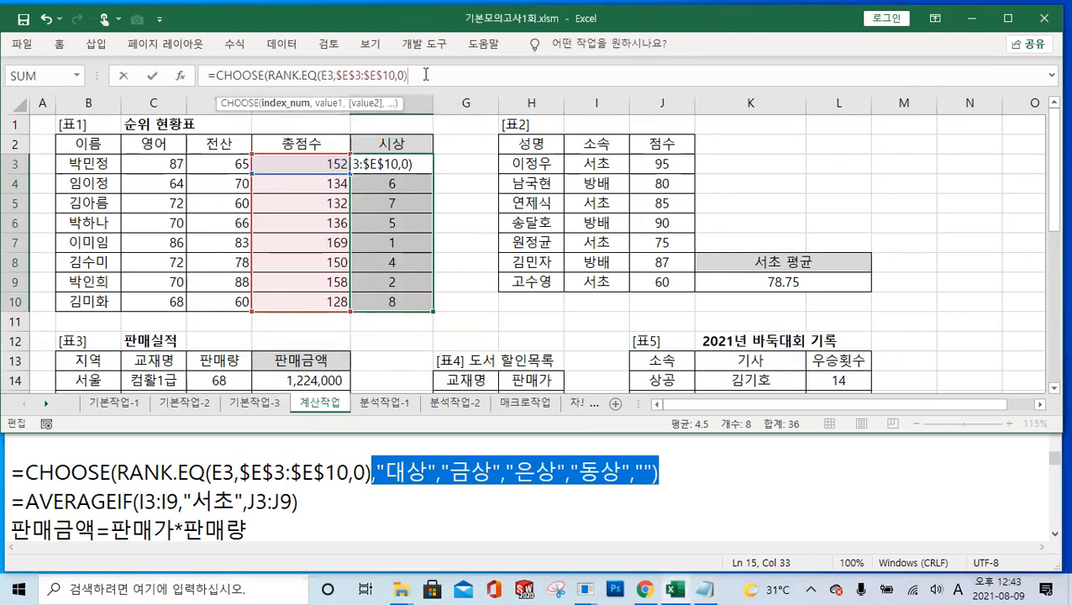
{"action": "key", "text": "ctrl+v"}
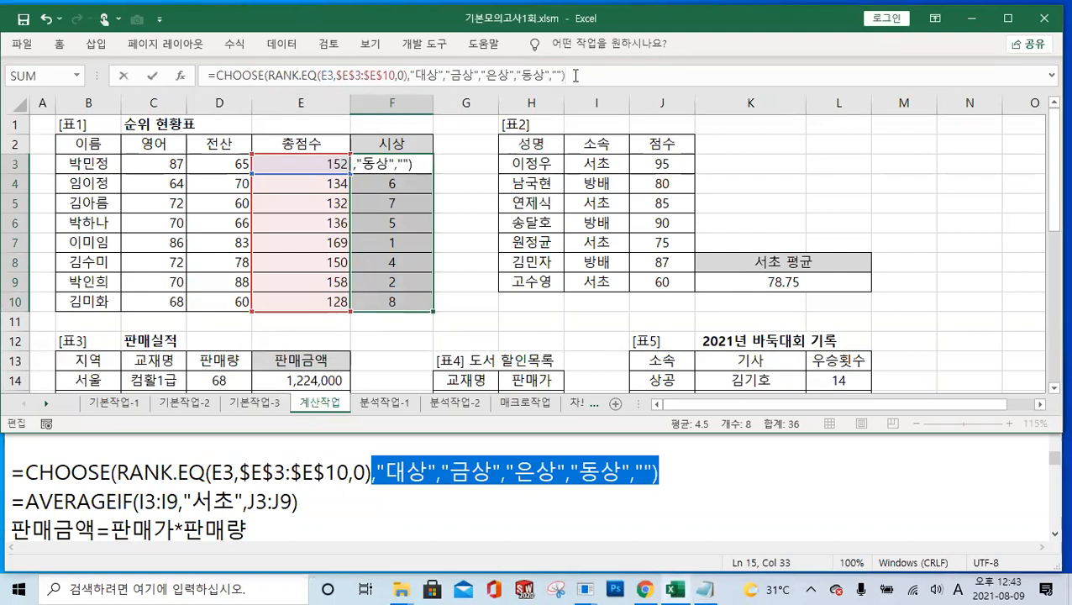
{"action": "key", "text": "Return"}
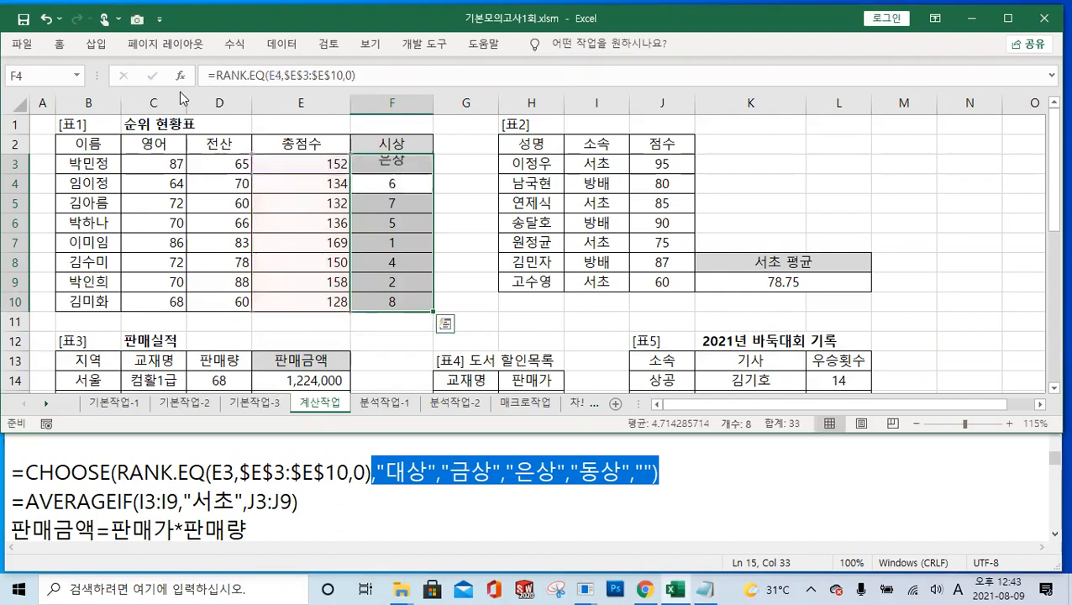
{"action": "left_click", "coordinate": [412, 164]}
{"action": "left_click_drag", "start_coordinate": [434, 174], "coordinate": [435, 313]}
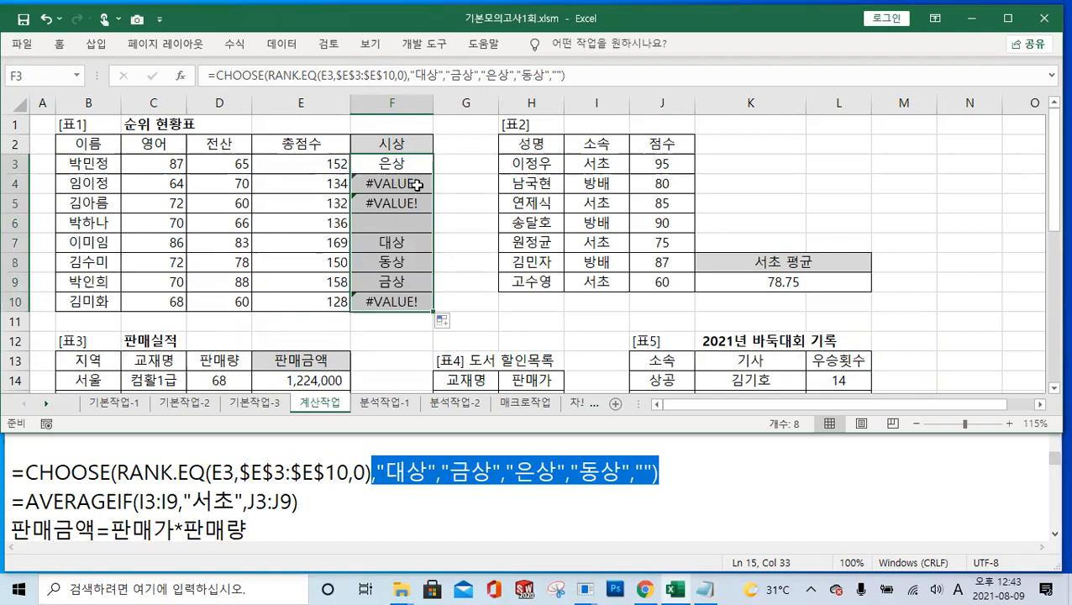
Add three more "" arguments to the end of the CHOOSE formula in F3 to cover the lower ranks.
{"action": "left_click", "coordinate": [416, 185]}
{"action": "left_click", "coordinate": [416, 203]}
{"action": "left_click", "coordinate": [421, 302]}
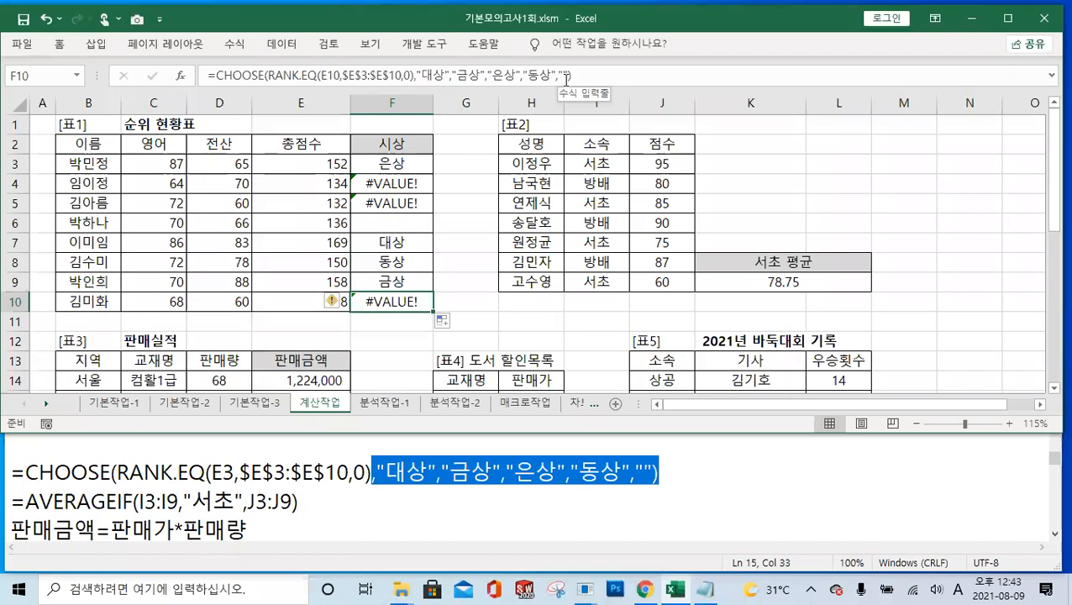
{"action": "left_click", "coordinate": [422, 159]}
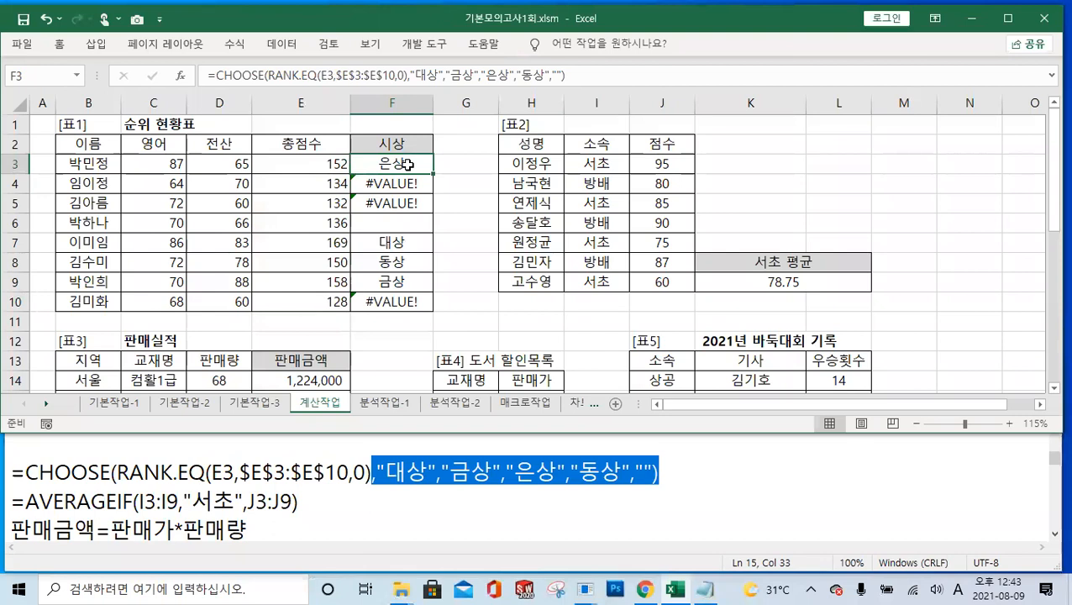
{"action": "left_click", "coordinate": [563, 75]}
{"action": "type", "text": ")"}
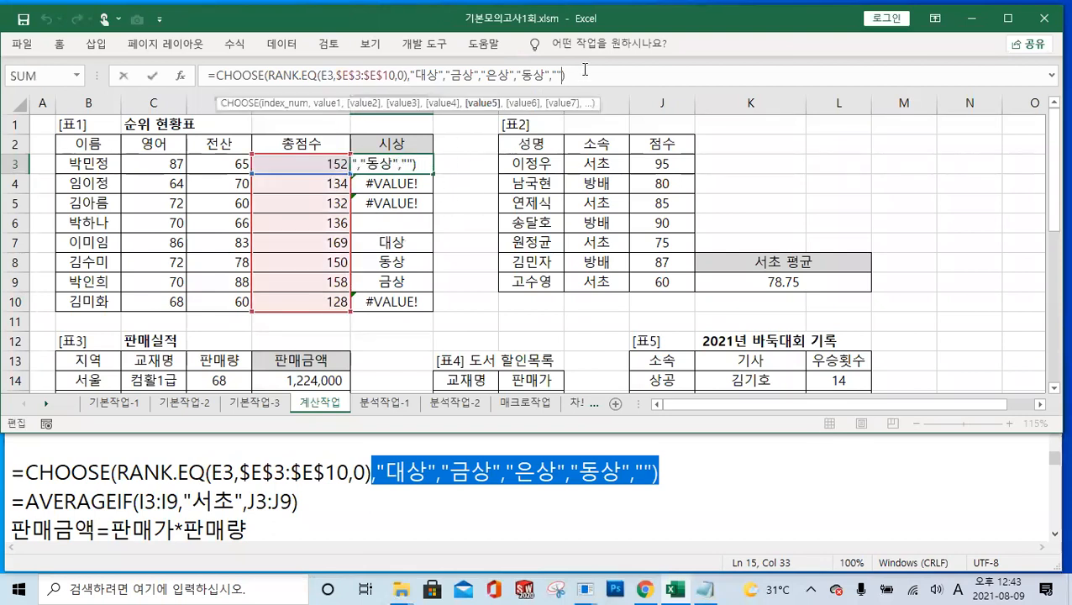
{"action": "type", "text": ","}
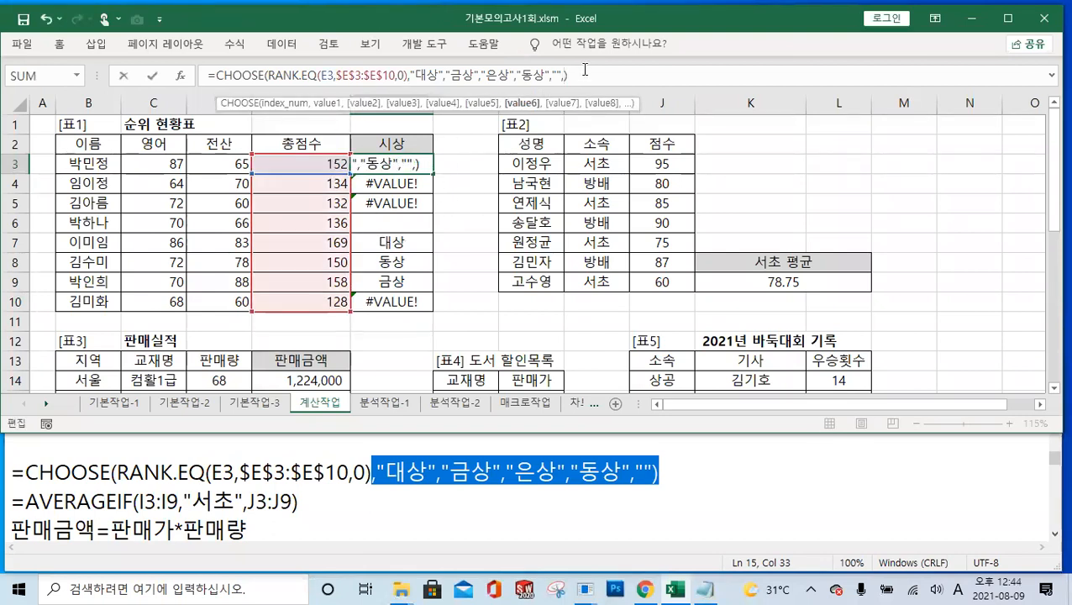
{"action": "type", "text": "\"대상\","}
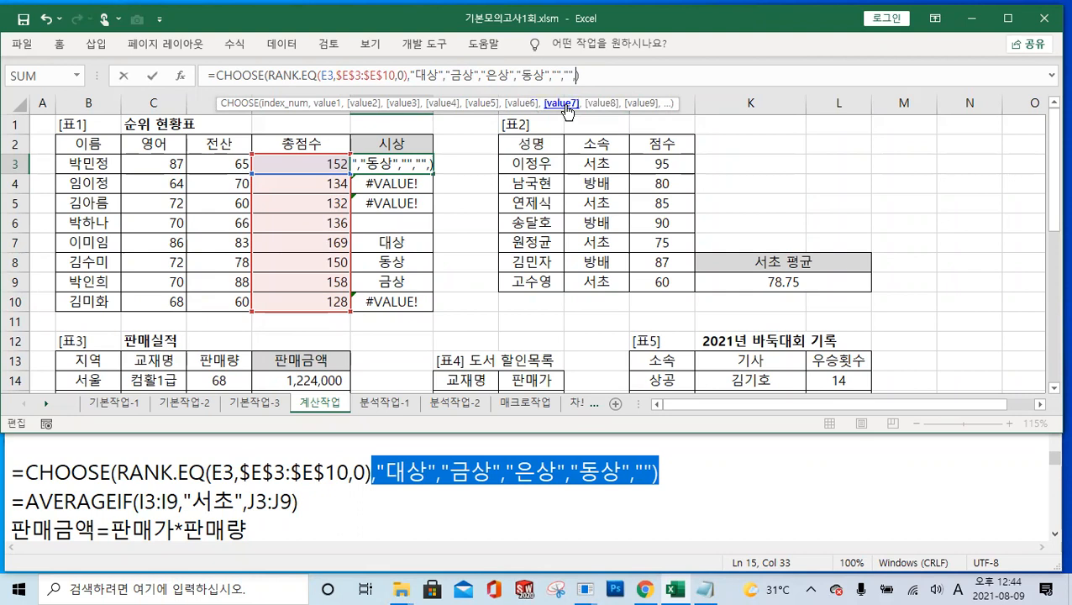
{"action": "type", "text": "\"금상\""}
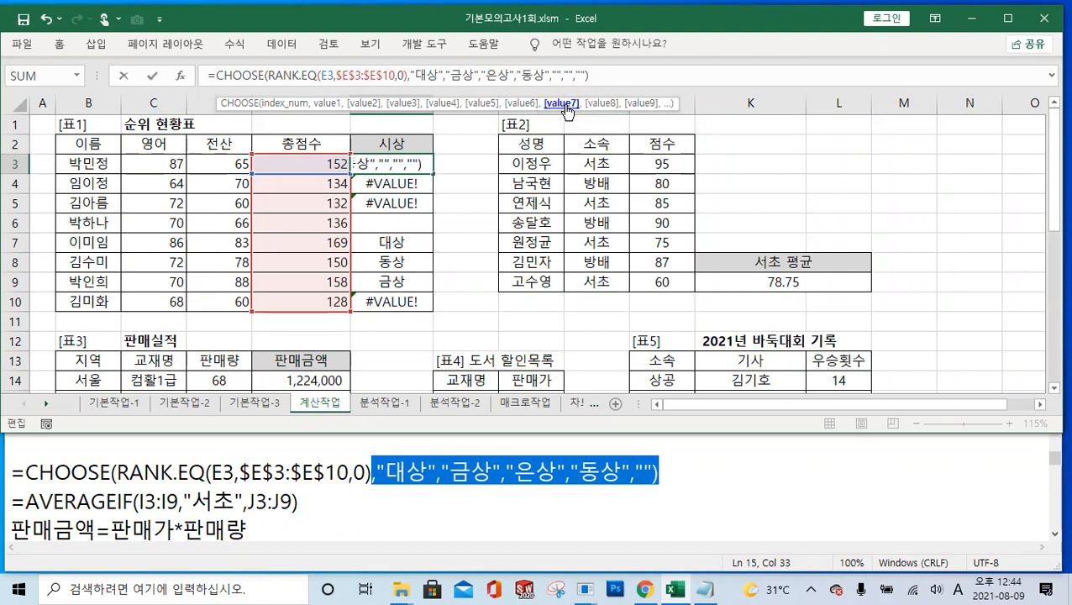
{"action": "type", "text": ",\"은상\""}
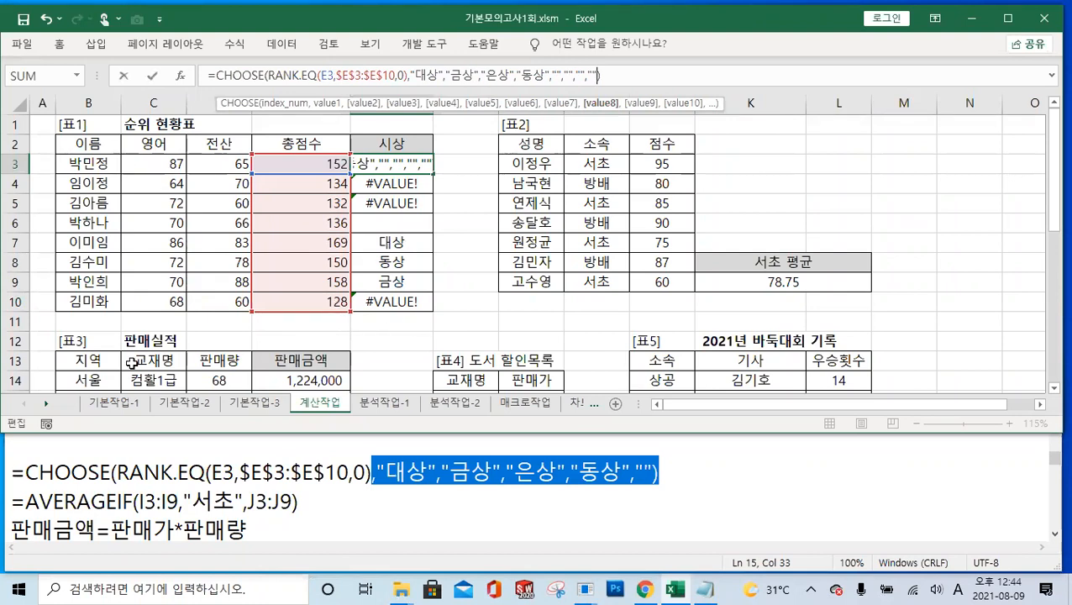
Commit the extended F3 formula and fill it down through F10.
{"action": "left_click", "coordinate": [152, 77]}
{"action": "left_click_drag", "start_coordinate": [433, 173], "coordinate": [433, 308]}
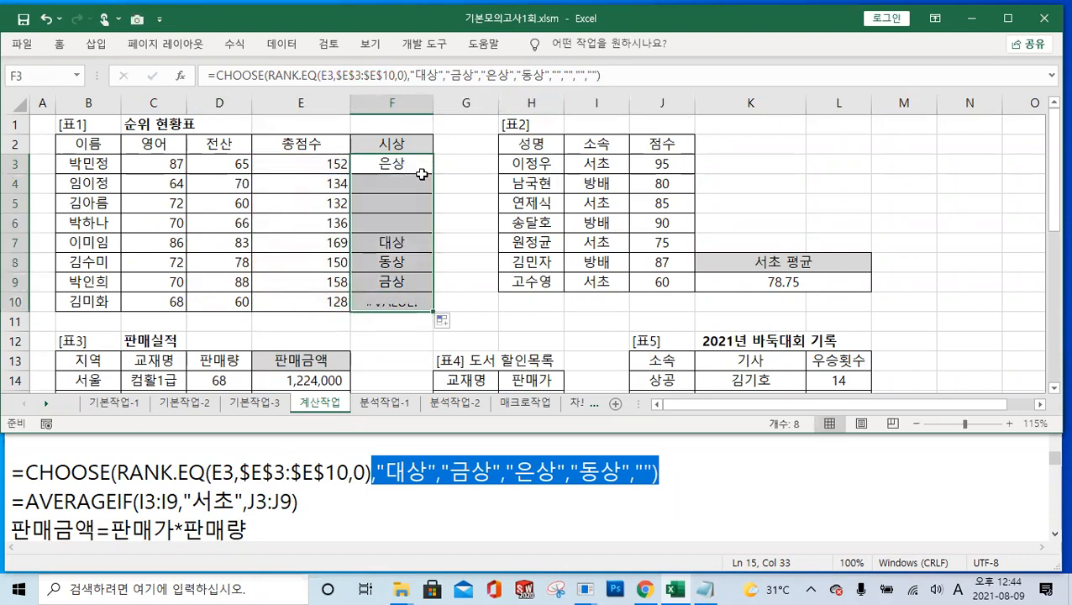
{"action": "left_click", "coordinate": [419, 303]}
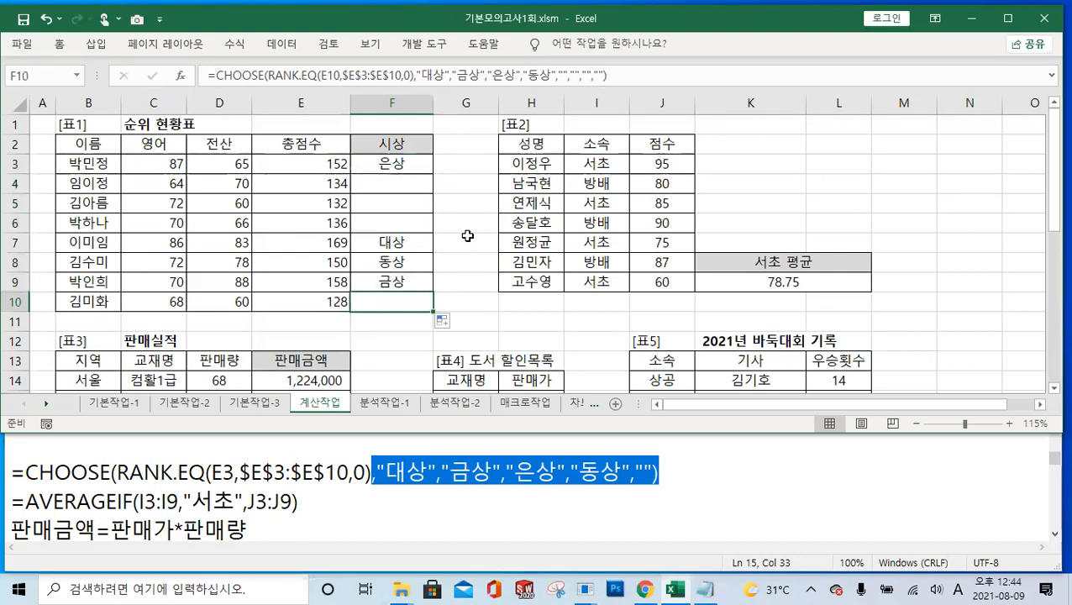
Clear the text selection in Notepad and minimize its window to return to the worksheet.
{"action": "left_click", "coordinate": [680, 473]}
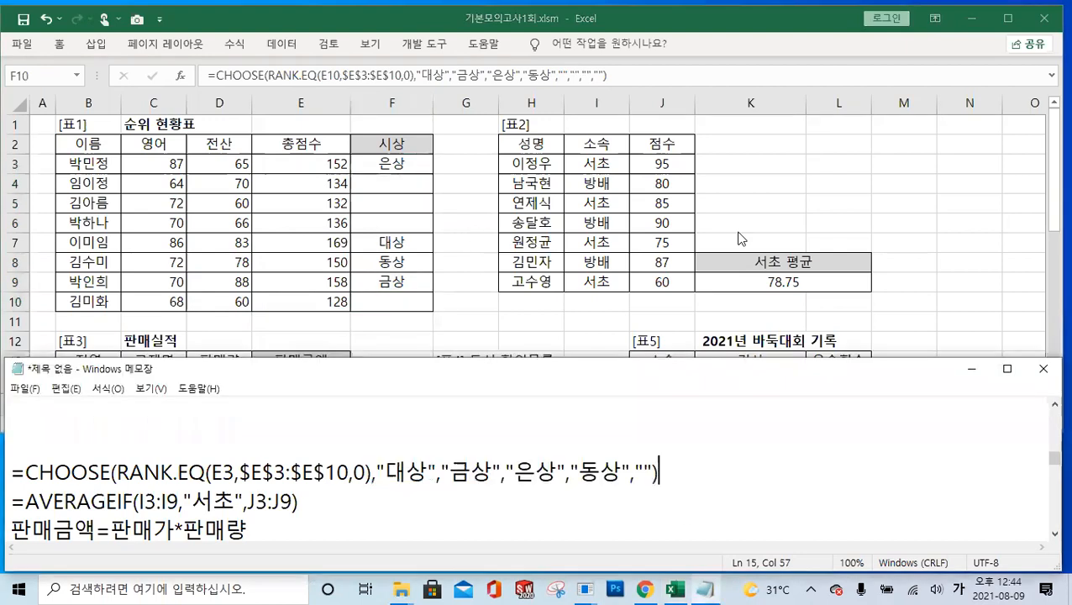
{"action": "left_click", "coordinate": [972, 368]}
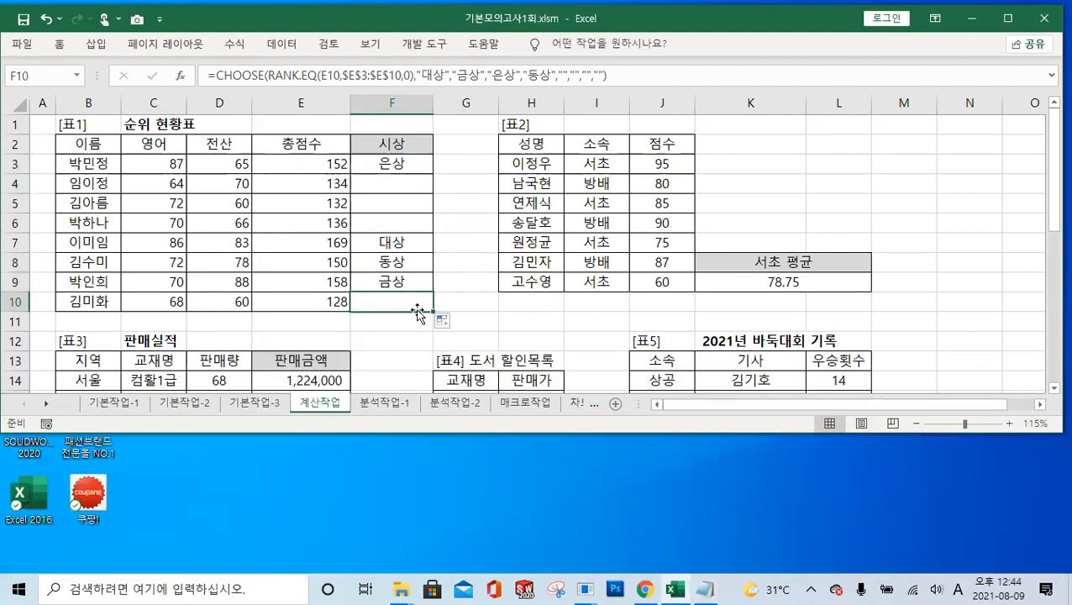
{"action": "left_click", "coordinate": [731, 206]}
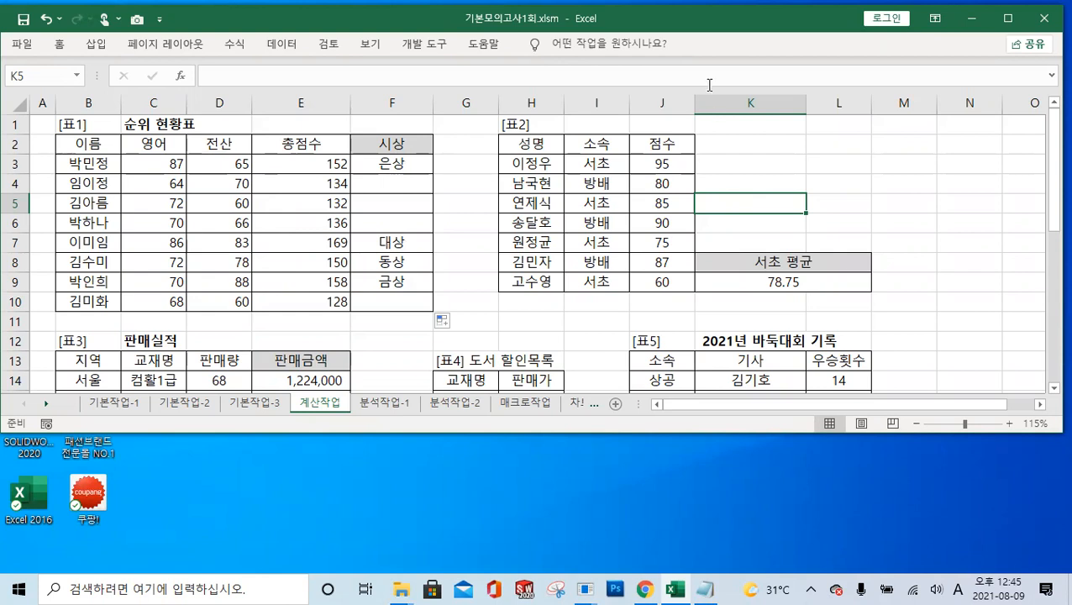
{"action": "key", "text": "alt+Tab"}
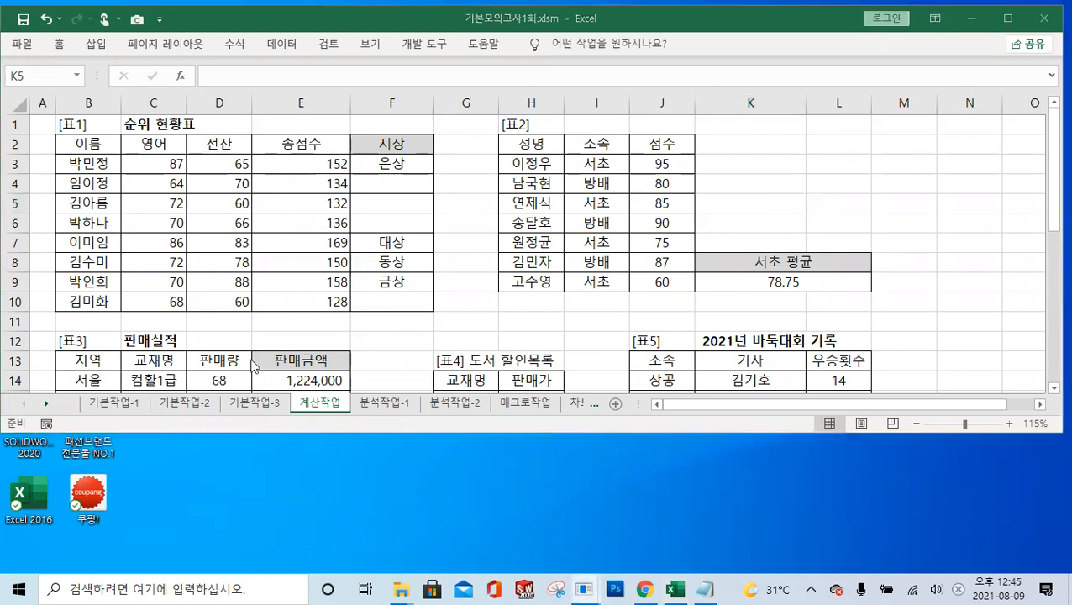
{"action": "key", "text": "alt+Tab"}
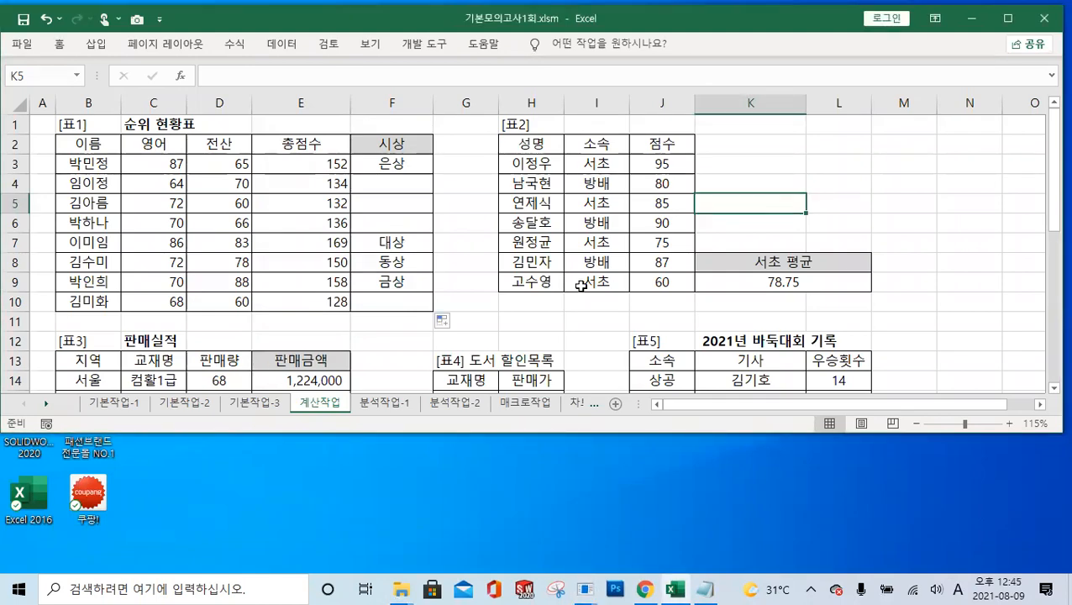
Look over the remaining tables down to 표6 and examine the 평가 formula in F24.
{"action": "scroll", "coordinate": [589, 285], "scroll_direction": "down", "scroll_amount": 4}
{"action": "scroll", "coordinate": [589, 284], "scroll_direction": "down", "scroll_amount": 4}
{"action": "scroll", "coordinate": [589, 284], "scroll_direction": "up", "scroll_amount": 4}
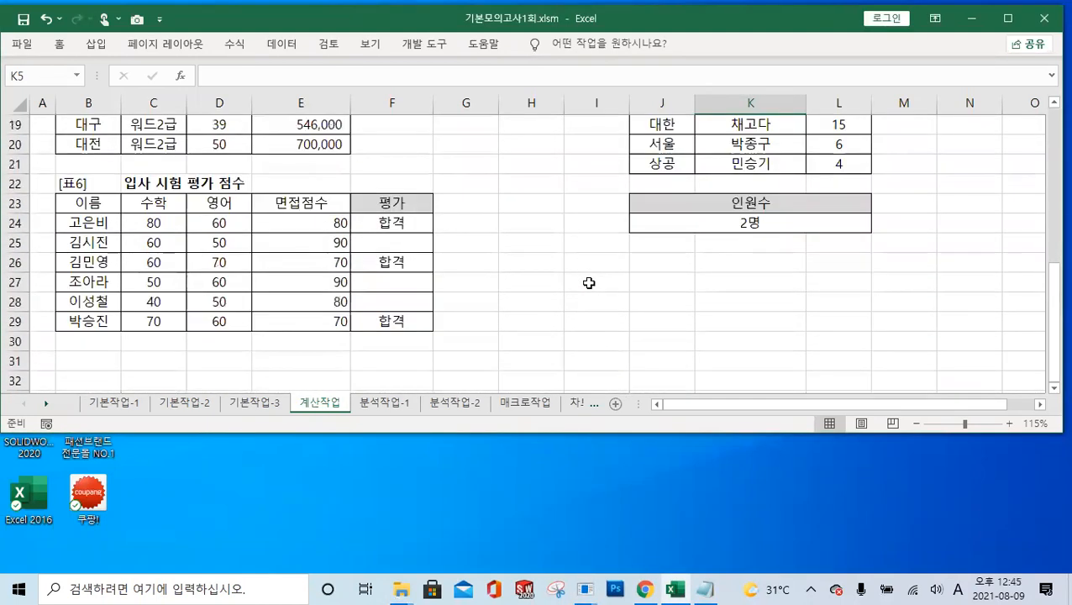
{"action": "scroll", "coordinate": [589, 282], "scroll_direction": "up", "scroll_amount": 1}
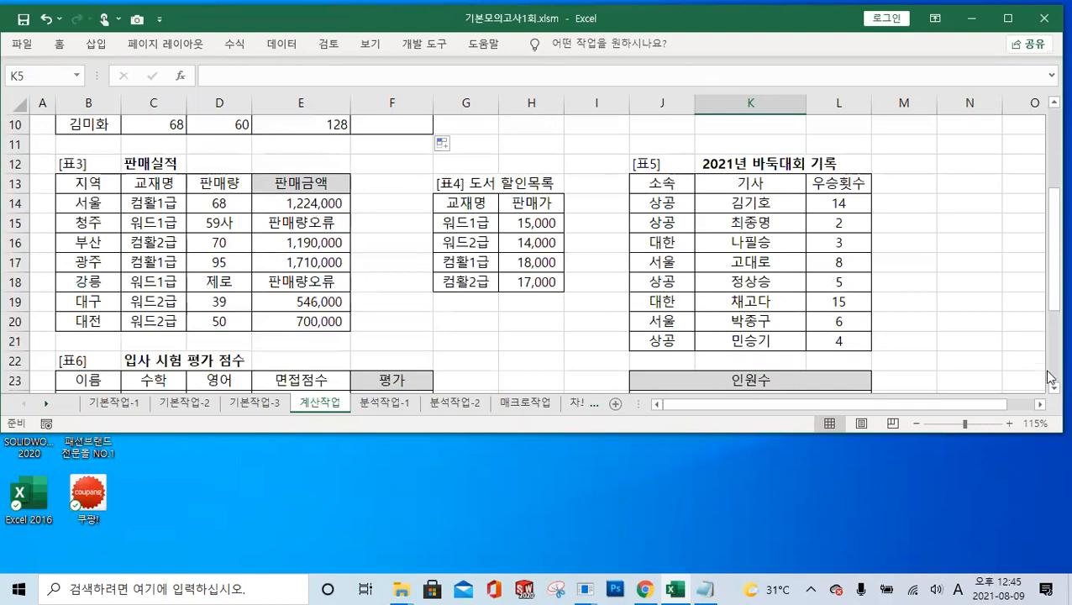
{"action": "scroll", "coordinate": [739, 301], "scroll_direction": "down", "scroll_amount": 2}
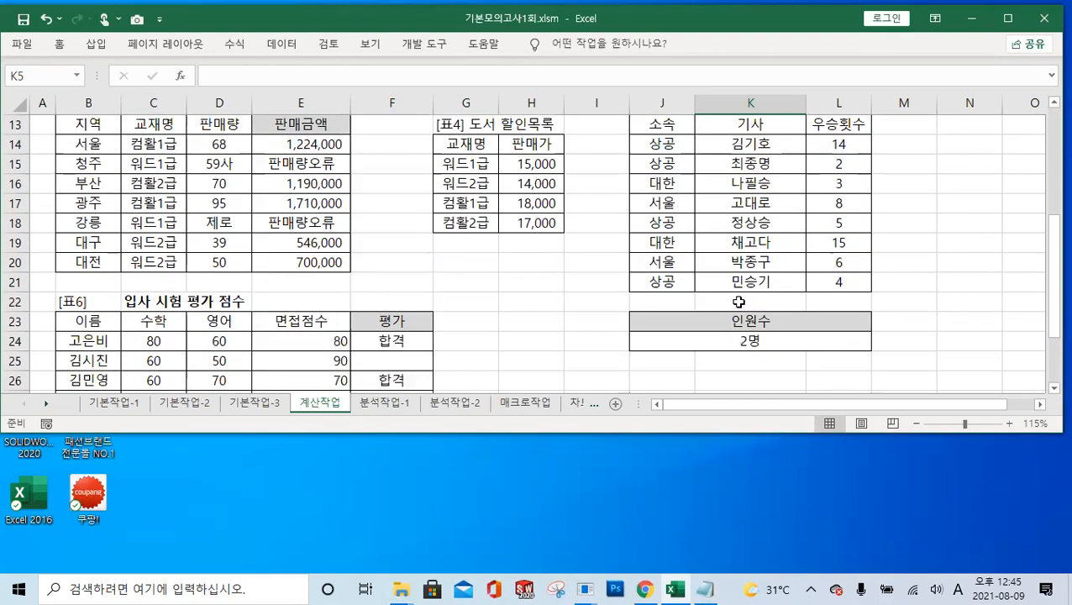
{"action": "scroll", "coordinate": [739, 300], "scroll_direction": "down", "scroll_amount": 1}
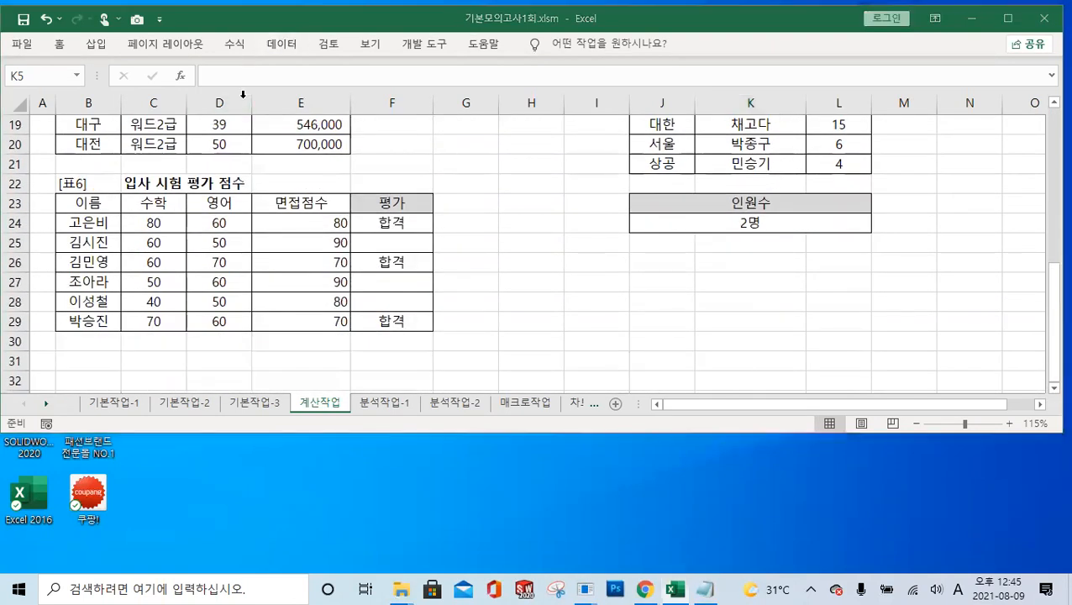
{"action": "double_click", "coordinate": [395, 223]}
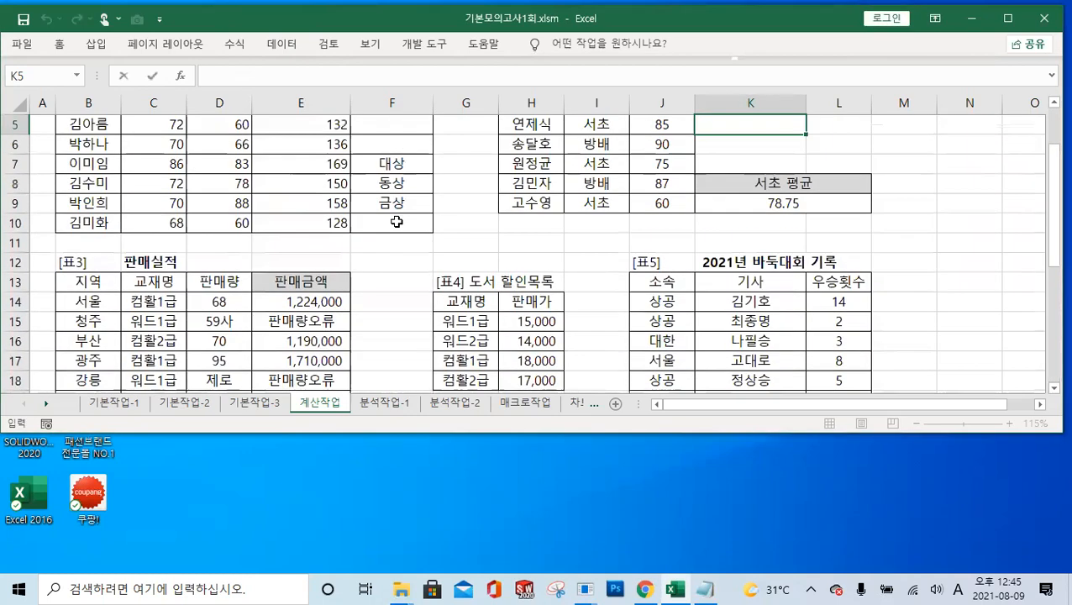
{"action": "scroll", "coordinate": [369, 278], "scroll_direction": "down", "scroll_amount": 6}
{"action": "scroll", "coordinate": [399, 194], "scroll_direction": "up", "scroll_amount": 2}
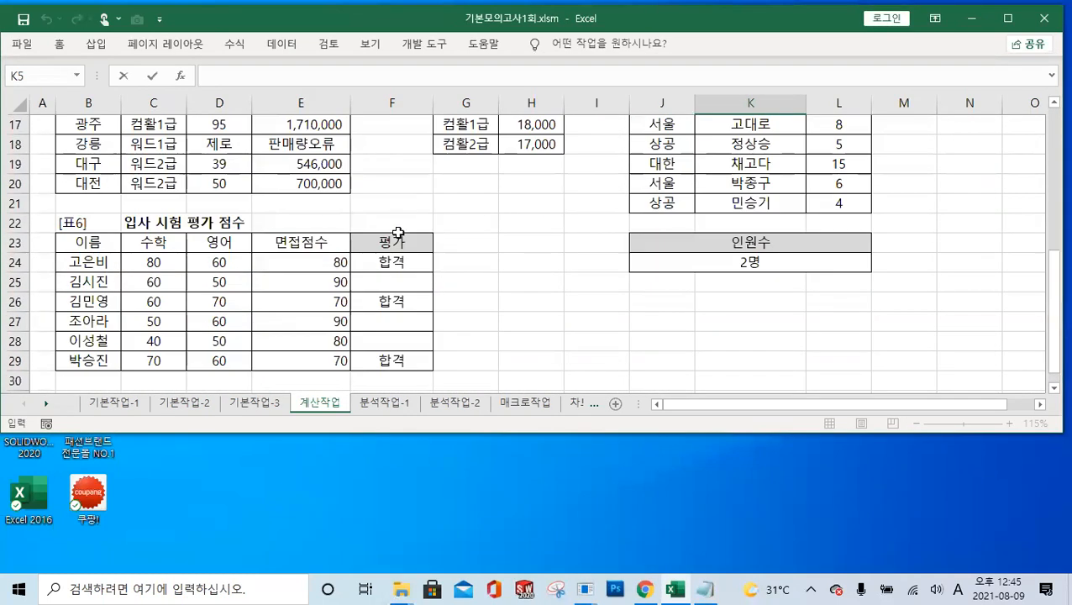
{"action": "left_click", "coordinate": [393, 263]}
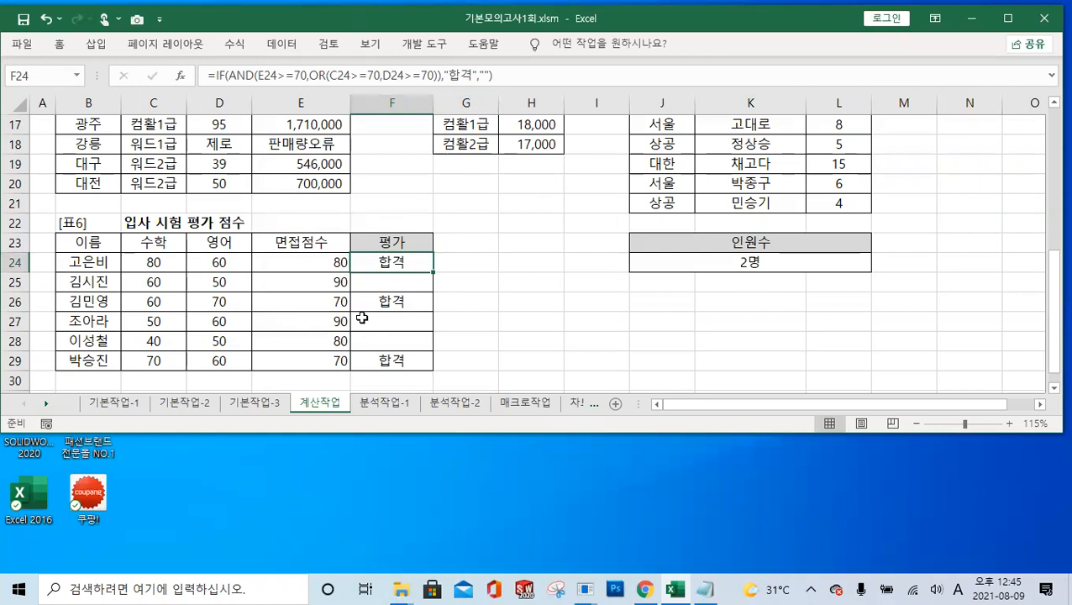
Switch to Notepad and find and highlight the IF formula with nested AND and OR for the 표6 평가 column.
{"action": "left_click", "coordinate": [704, 589]}
{"action": "left_click", "coordinate": [215, 501]}
{"action": "scroll", "coordinate": [218, 493], "scroll_direction": "down", "scroll_amount": 8}
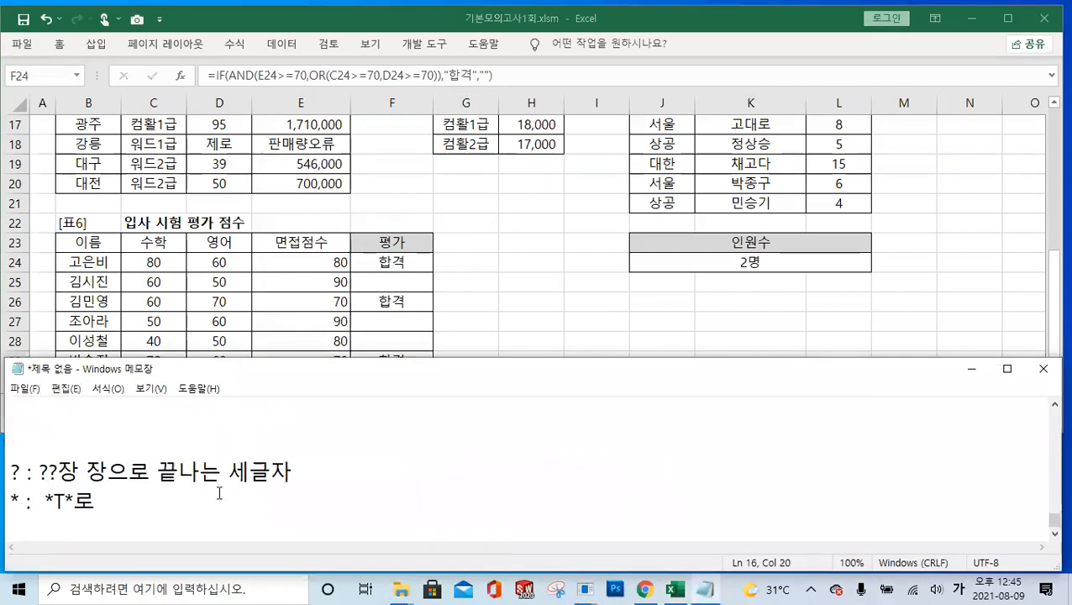
{"action": "scroll", "coordinate": [218, 493], "scroll_direction": "up", "scroll_amount": 6}
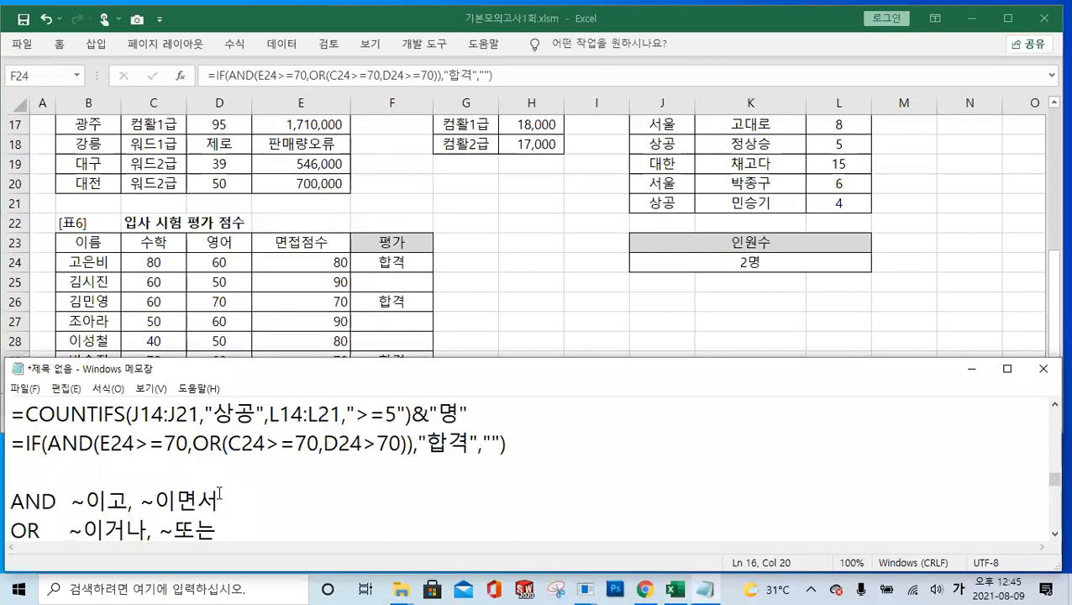
{"action": "left_click_drag", "start_coordinate": [507, 443], "coordinate": [14, 445]}
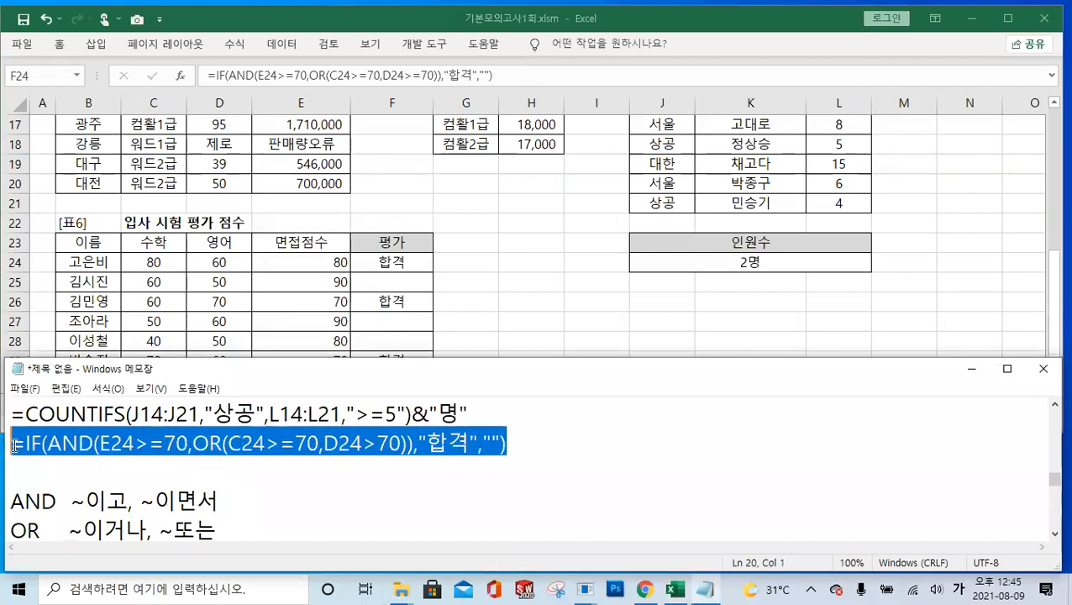
{"action": "left_click", "coordinate": [605, 291]}
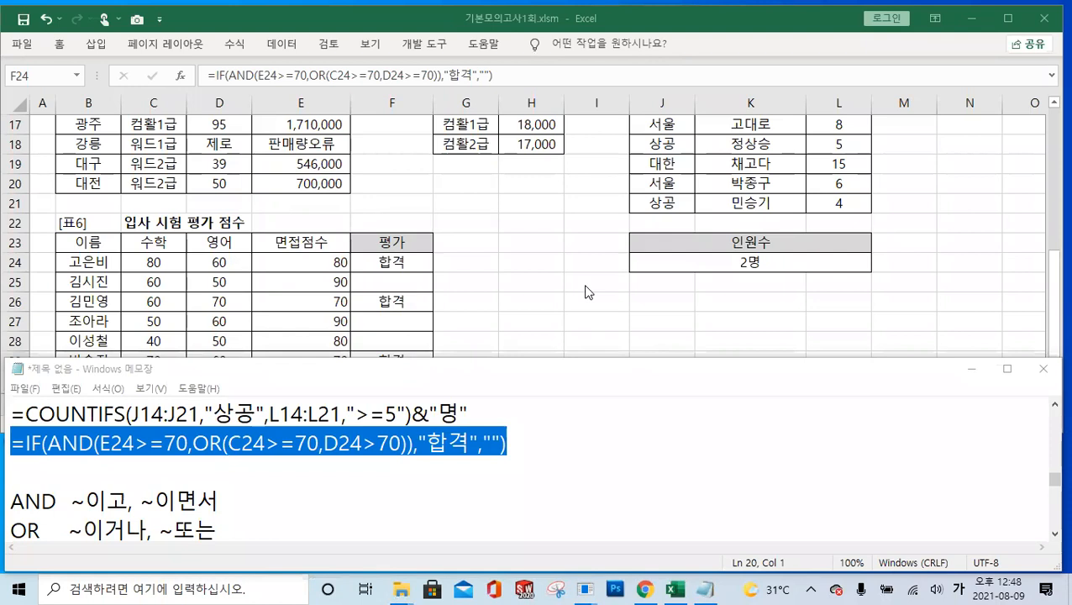
{"action": "key", "text": "Right"}
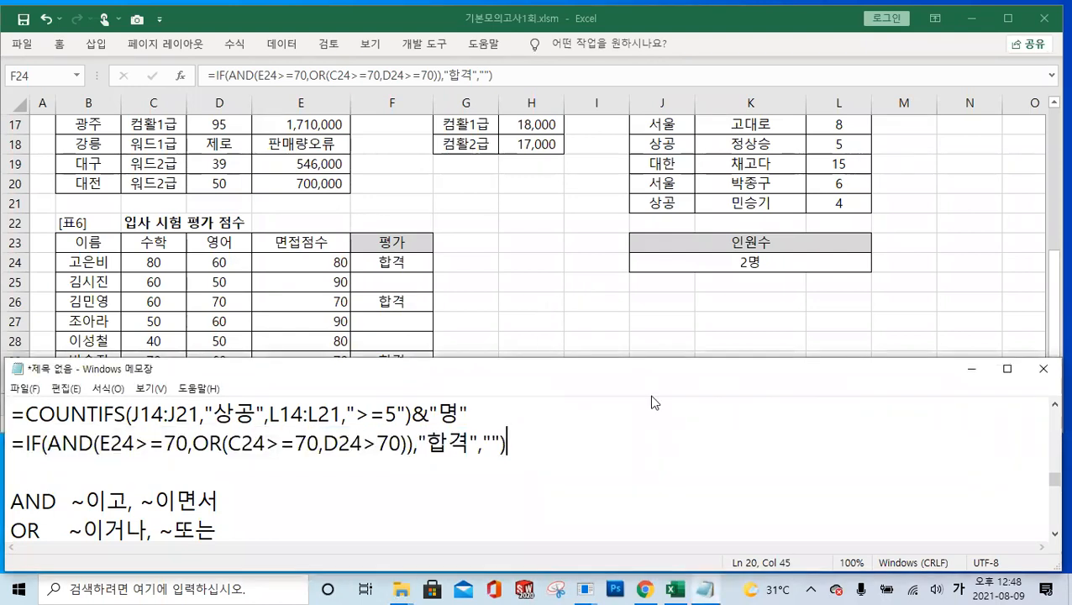
{"action": "left_click", "coordinate": [502, 468]}
{"action": "left_click", "coordinate": [487, 243]}
{"action": "left_click", "coordinate": [551, 299]}
{"action": "left_click", "coordinate": [555, 223]}
{"action": "left_click", "coordinate": [452, 201]}
{"action": "left_click", "coordinate": [528, 218]}
{"action": "left_click", "coordinate": [589, 203]}
{"action": "left_click", "coordinate": [538, 218]}
{"action": "left_click", "coordinate": [476, 208]}
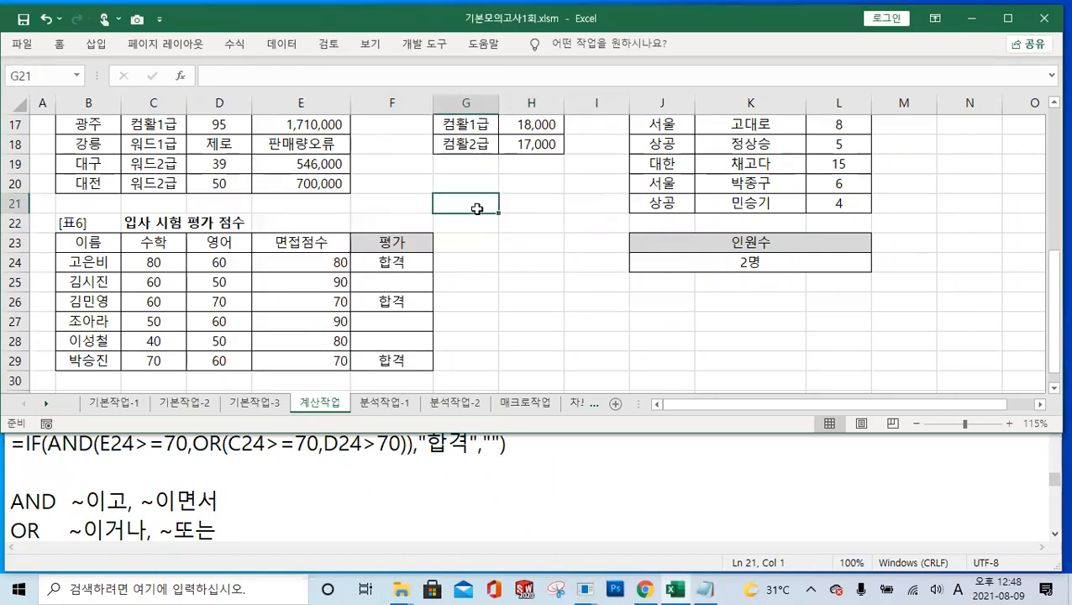
{"action": "key", "text": "ctrl+2"}
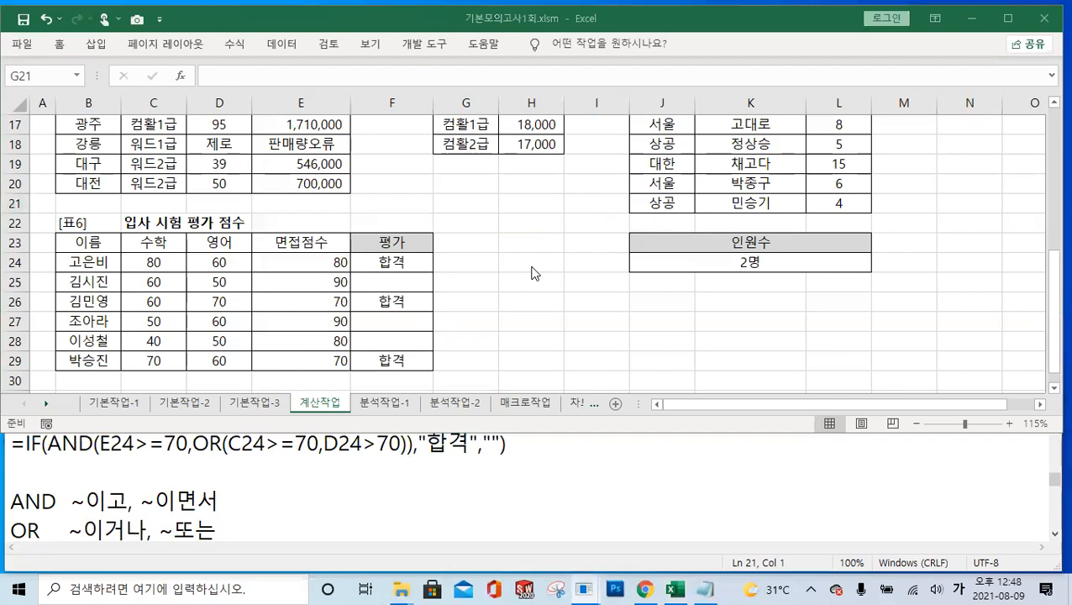
{"action": "key", "text": "alt+Tab"}
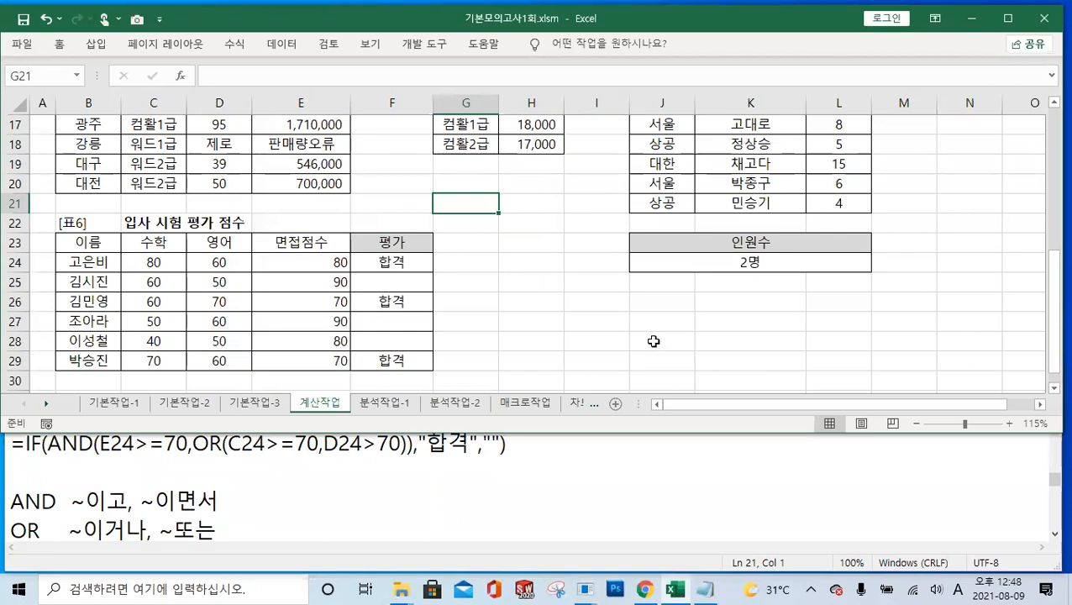
{"action": "left_click", "coordinate": [514, 238]}
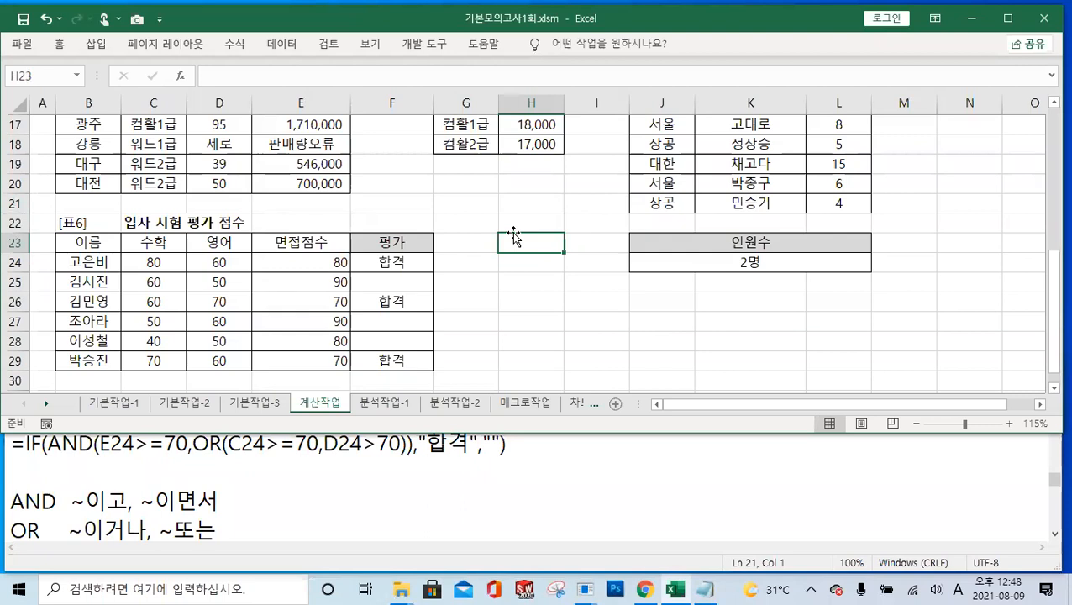
{"action": "left_click", "coordinate": [531, 220]}
{"action": "left_click", "coordinate": [534, 198]}
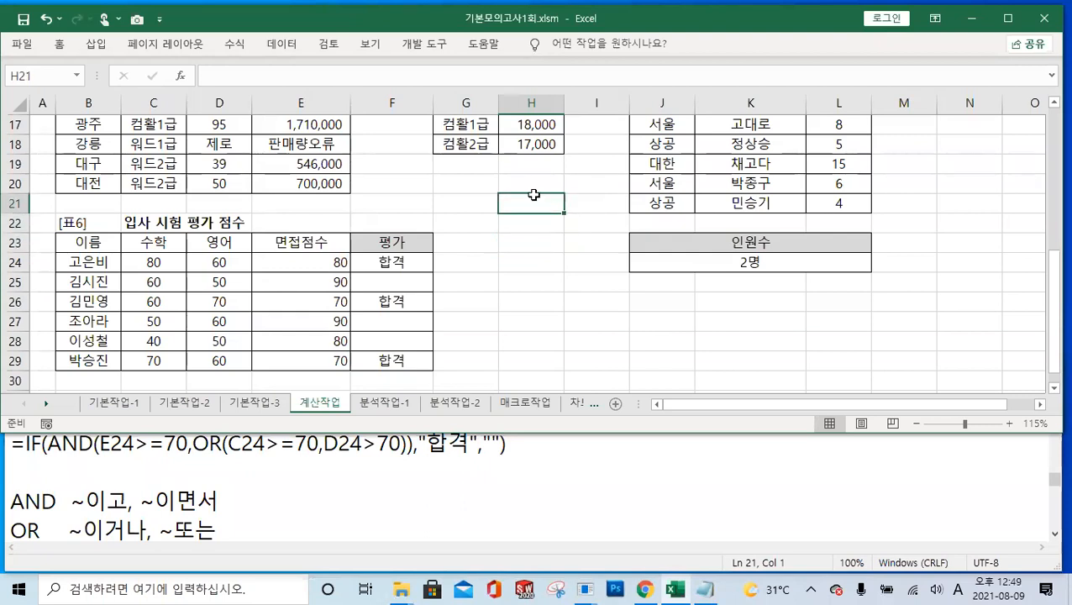
{"action": "left_click", "coordinate": [424, 220]}
{"action": "left_click", "coordinate": [405, 199]}
{"action": "left_click", "coordinate": [464, 181]}
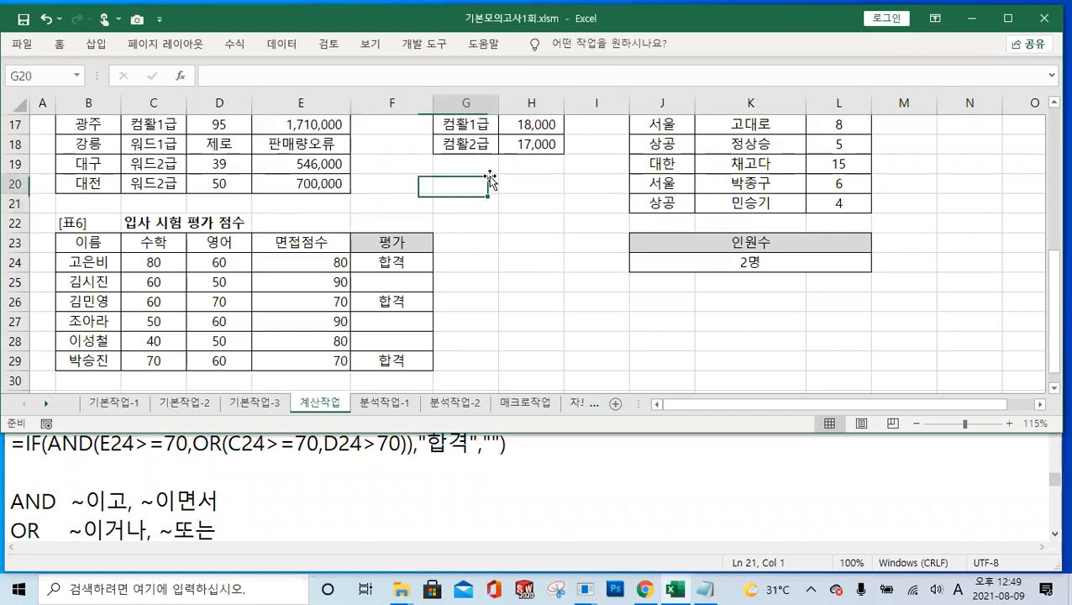
{"action": "left_click", "coordinate": [542, 161]}
{"action": "left_click", "coordinate": [606, 144]}
{"action": "left_click", "coordinate": [508, 167]}
{"action": "left_click", "coordinate": [486, 180]}
{"action": "left_click", "coordinate": [413, 205]}
{"action": "left_click", "coordinate": [339, 221]}
{"action": "left_click", "coordinate": [397, 202]}
{"action": "left_click", "coordinate": [448, 182]}
{"action": "left_click", "coordinate": [519, 167]}
{"action": "left_click", "coordinate": [571, 147]}
{"action": "left_click", "coordinate": [652, 170]}
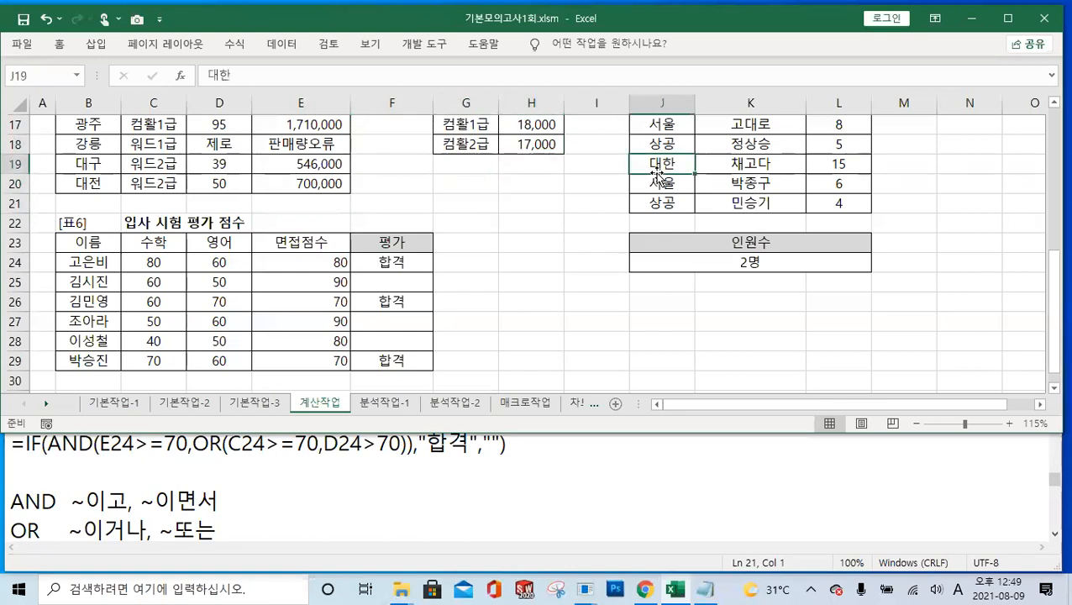
{"action": "left_click", "coordinate": [610, 186]}
{"action": "left_click", "coordinate": [540, 200]}
{"action": "left_click", "coordinate": [482, 219]}
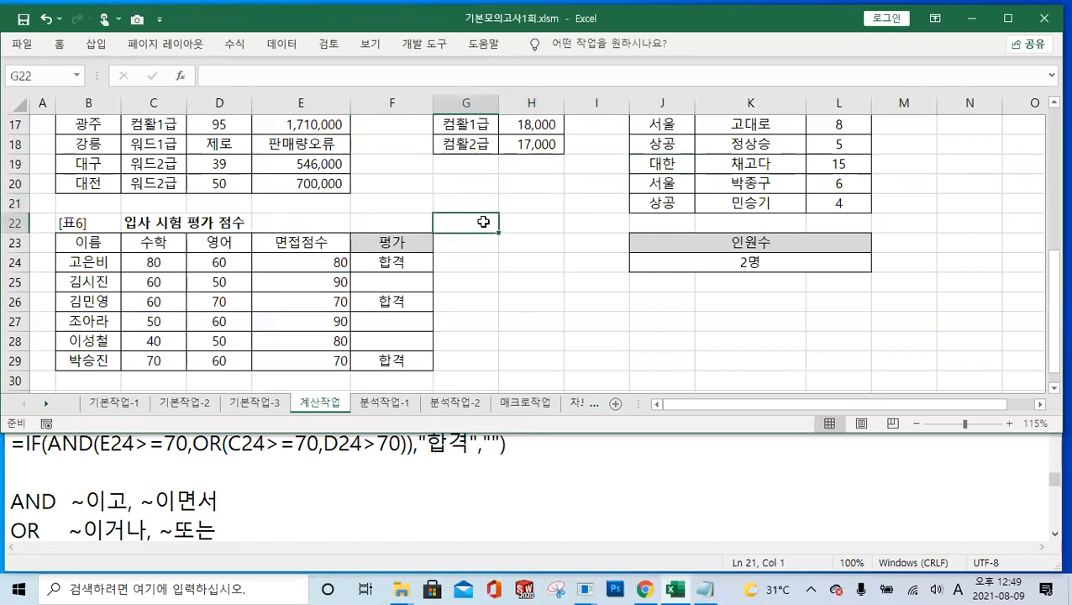
{"action": "left_click", "coordinate": [418, 242]}
{"action": "left_click", "coordinate": [343, 263]}
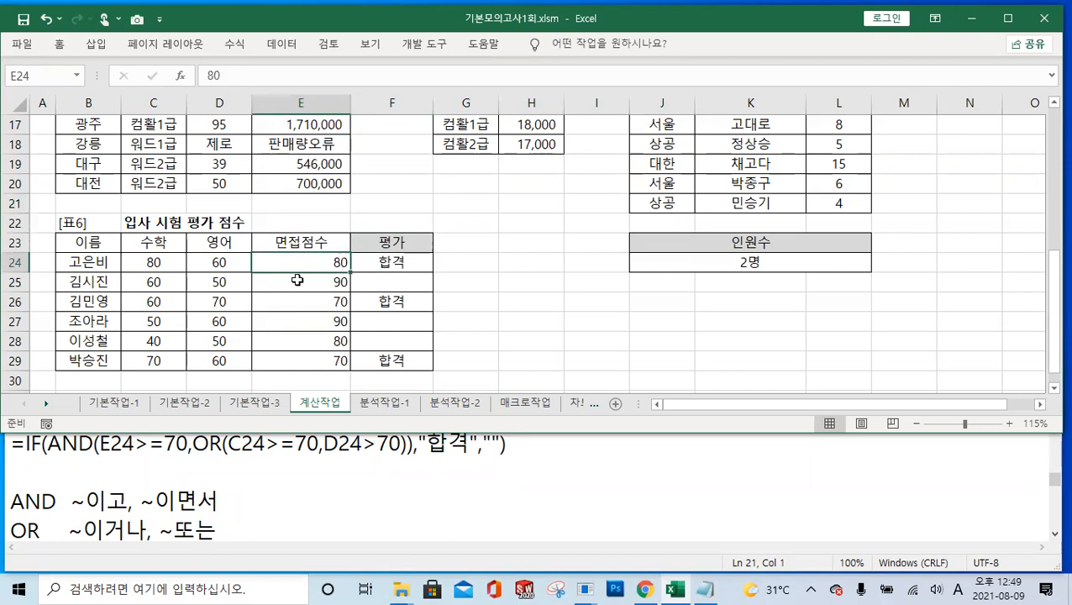
{"action": "left_click", "coordinate": [229, 287]}
{"action": "left_click", "coordinate": [170, 285]}
{"action": "left_click", "coordinate": [151, 301]}
{"action": "left_click", "coordinate": [225, 281]}
{"action": "left_click", "coordinate": [282, 276]}
{"action": "left_click", "coordinate": [380, 247]}
{"action": "left_click", "coordinate": [479, 225]}
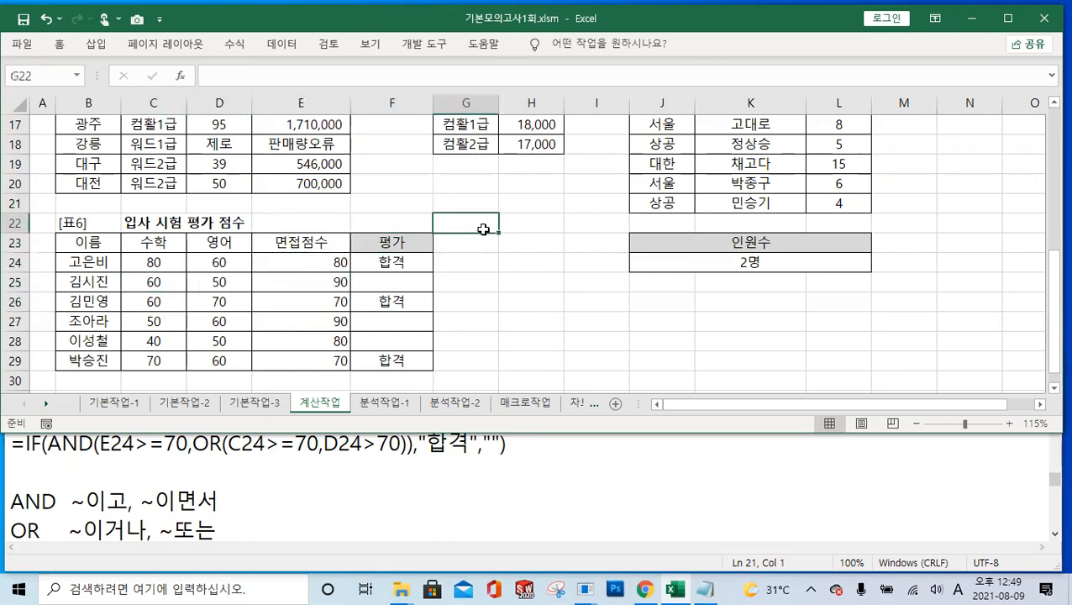
{"action": "left_click", "coordinate": [535, 205]}
{"action": "left_click", "coordinate": [539, 185]}
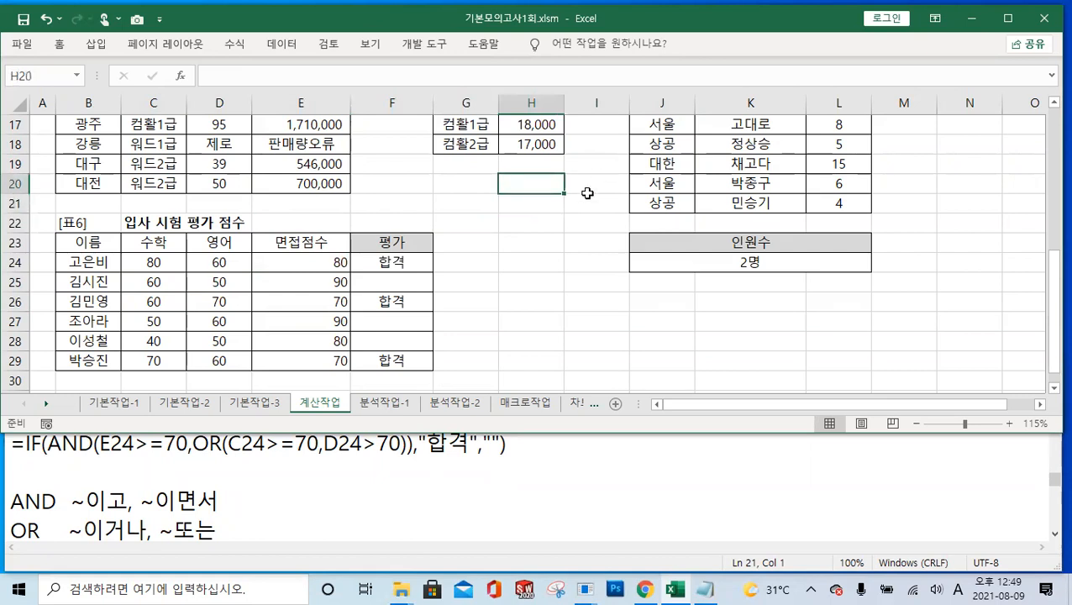